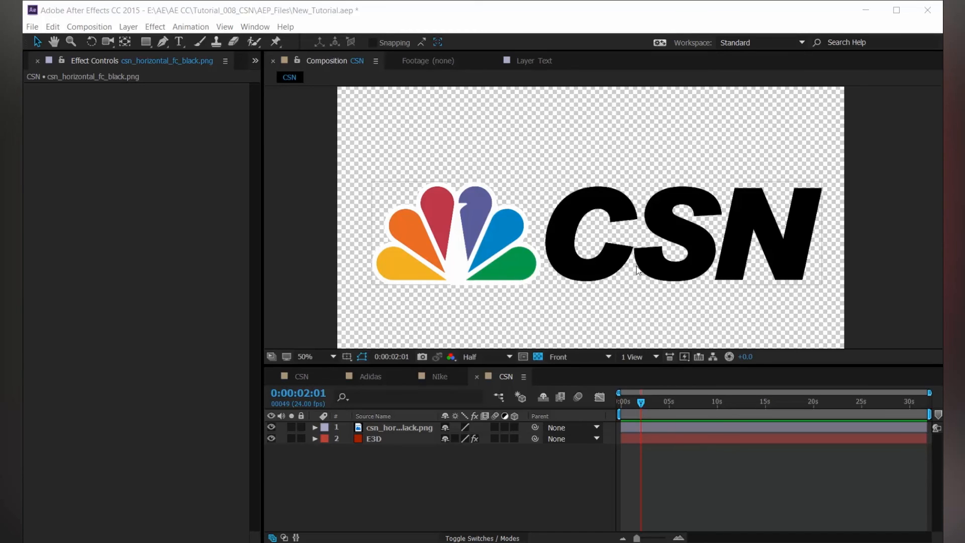
pyautogui.click(637, 402)
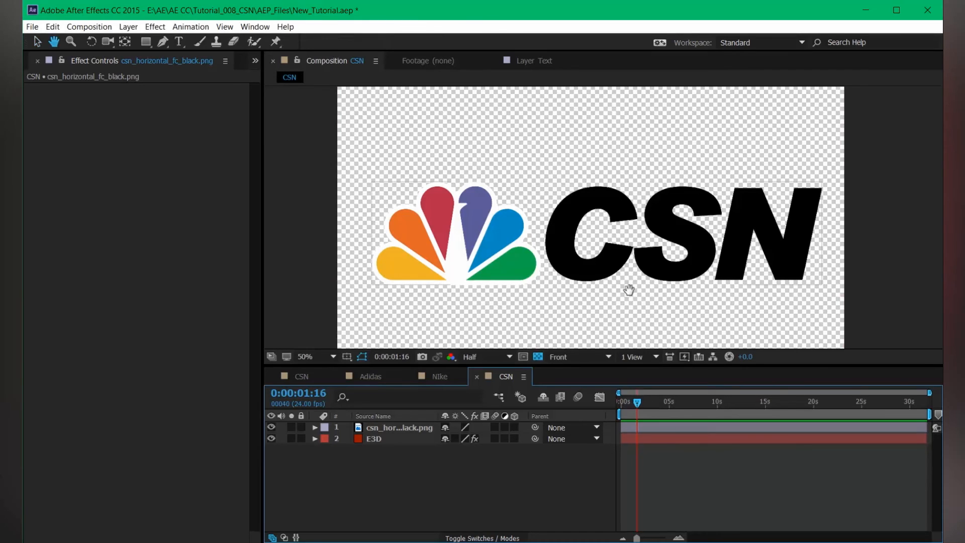
pyautogui.moveTo(622, 298); pyautogui.dragTo(642, 286)
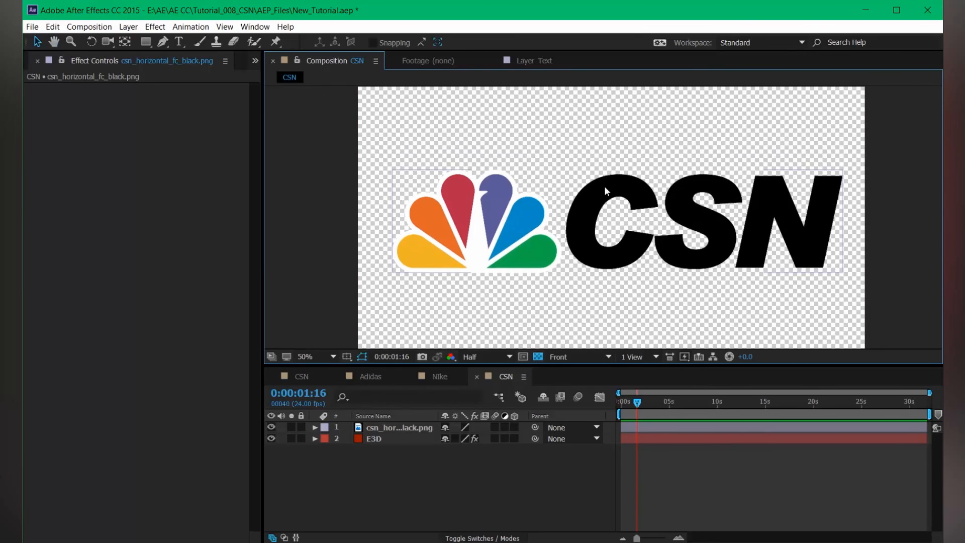
pyautogui.click(562, 193)
# Copy the CNS LOGO 2_Color and CNS layers from the finished CSN composition into the new CSN composition
pyautogui.click(302, 376)
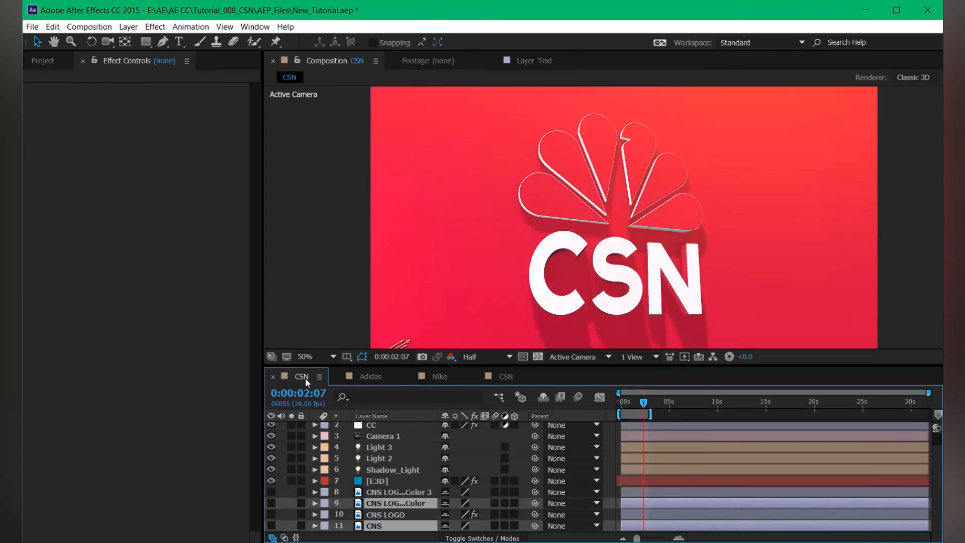
pyautogui.click(402, 503)
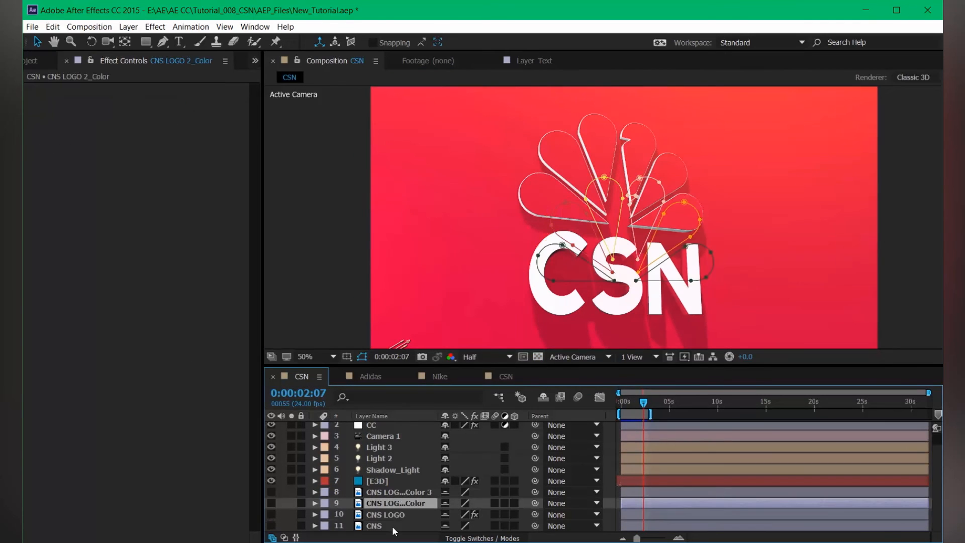
pyautogui.keyDown('ctrl'); pyautogui.click(391, 525); pyautogui.keyUp('ctrl')
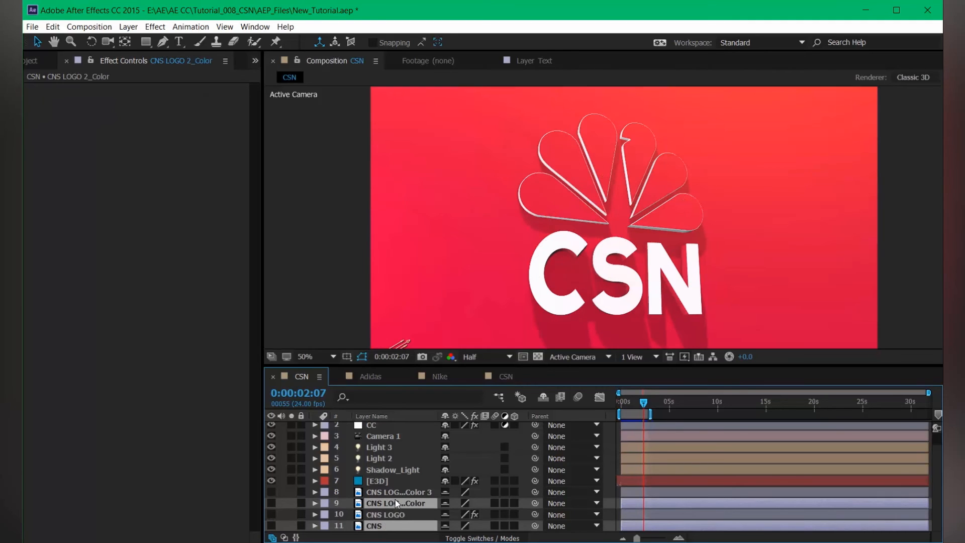
pyautogui.click(497, 376)
pyautogui.click(379, 428)
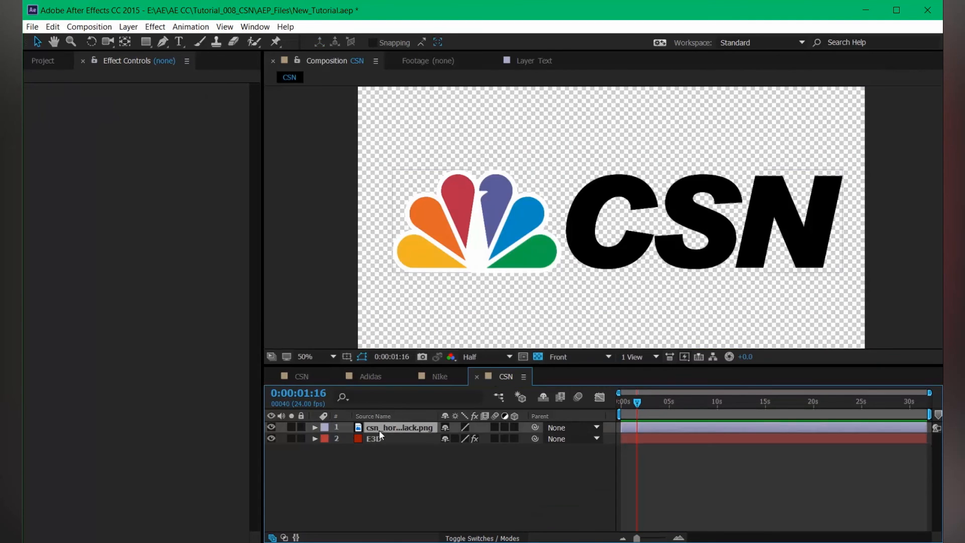
pyautogui.hotkey('ctrl', 'd')
pyautogui.hotkey('ctrl', 'd')
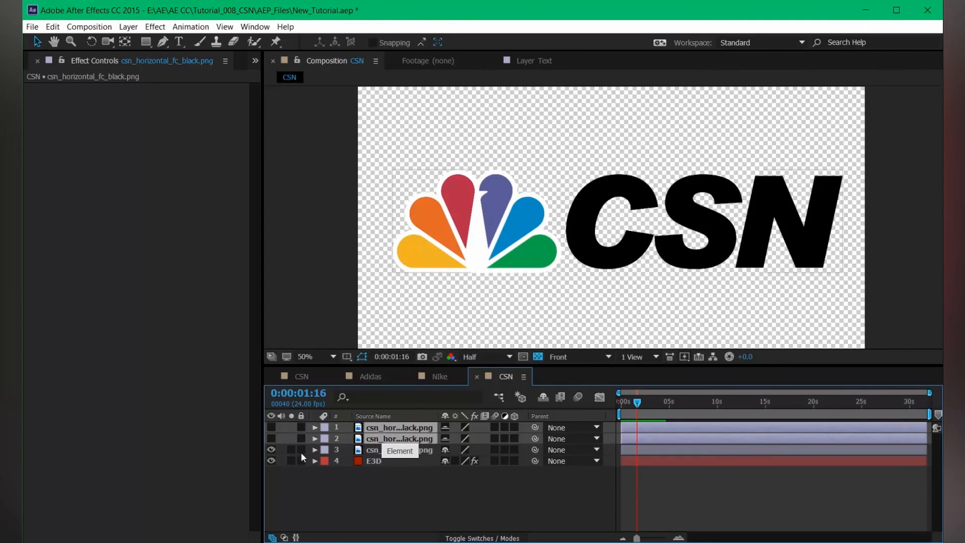
# Make both pasted logo layers visible and delete the original csn_horizontal_fc_black.png layer beneath them
pyautogui.click(271, 438)
pyautogui.click(272, 427)
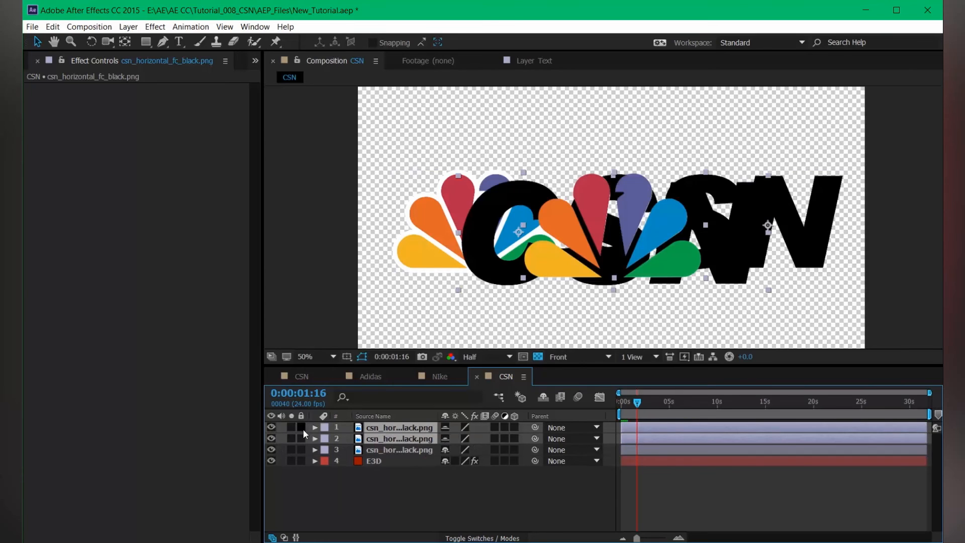
pyautogui.click(401, 449)
pyautogui.press('Delete')
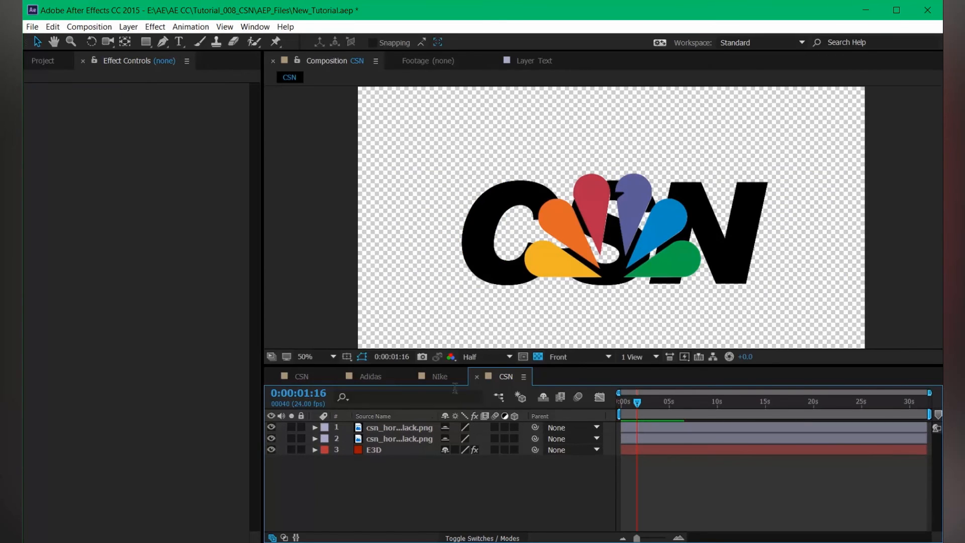
pyautogui.moveTo(603, 251); pyautogui.dragTo(607, 224)
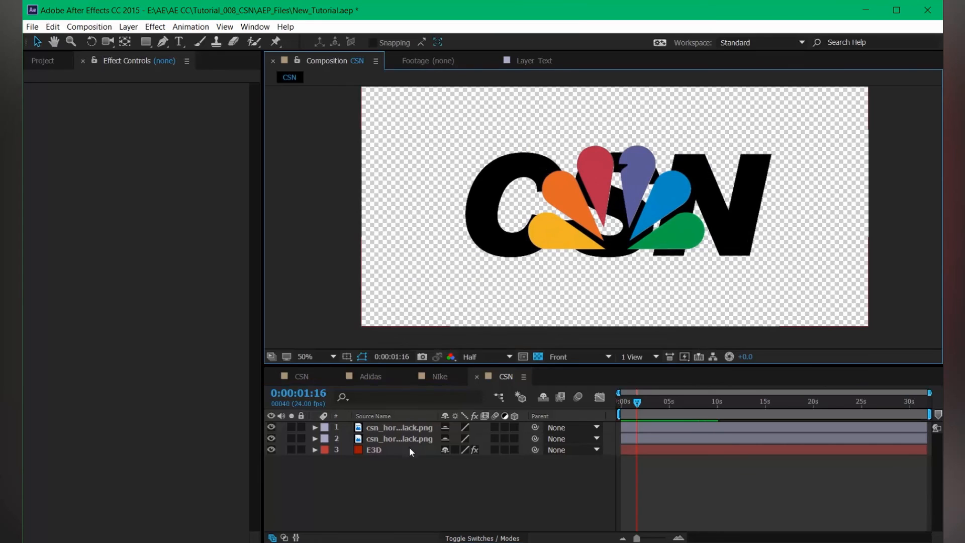
# In the E3D layer's custom text and masks, assign CNS to Path Layer 1 and CNS LOGO 2_Color to Path Layer 2
pyautogui.click(378, 447)
pyautogui.click(171, 232)
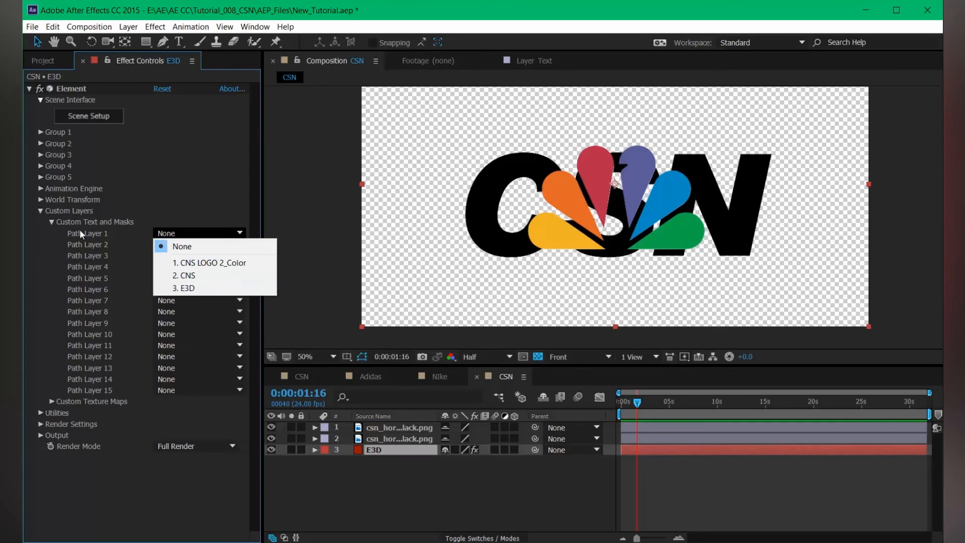
pyautogui.click(194, 276)
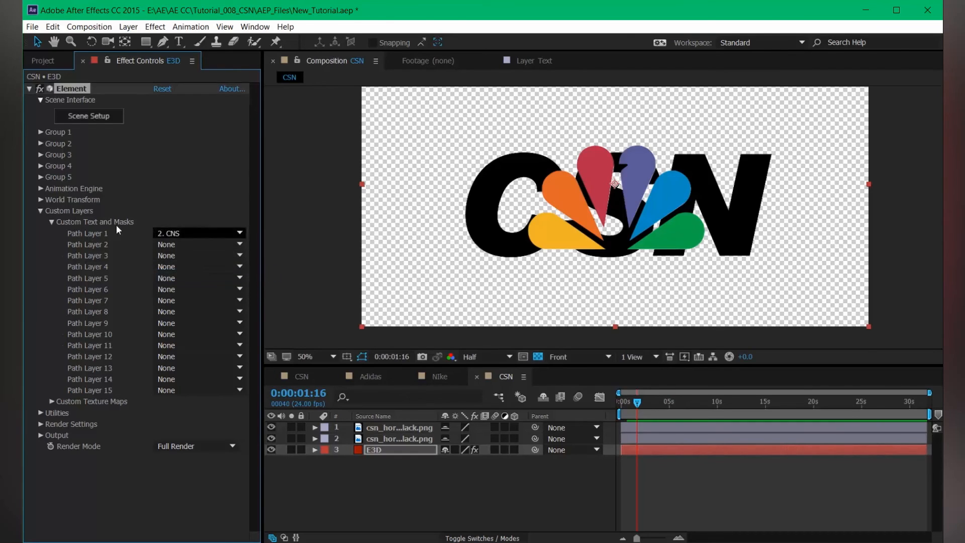
pyautogui.click(185, 246)
pyautogui.click(186, 269)
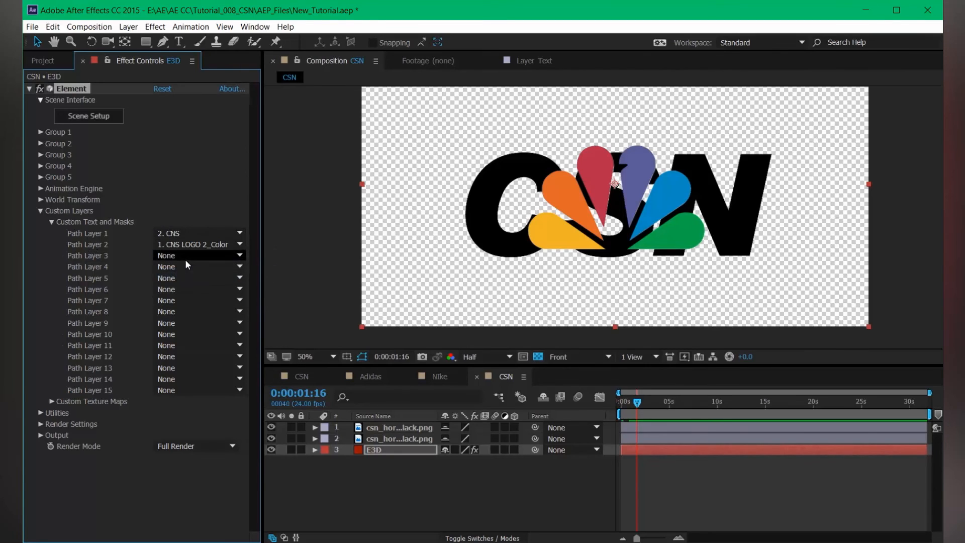
# Create an extrusion model from Custom Path 1 in the E3D layer's Element scene setup and apply the scene
pyautogui.click(375, 448)
pyautogui.click(87, 123)
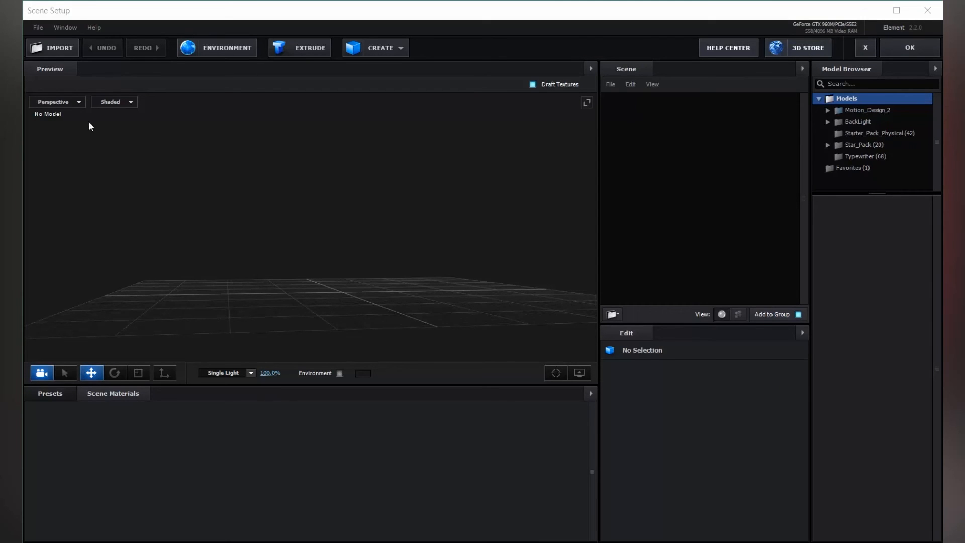
pyautogui.click(307, 48)
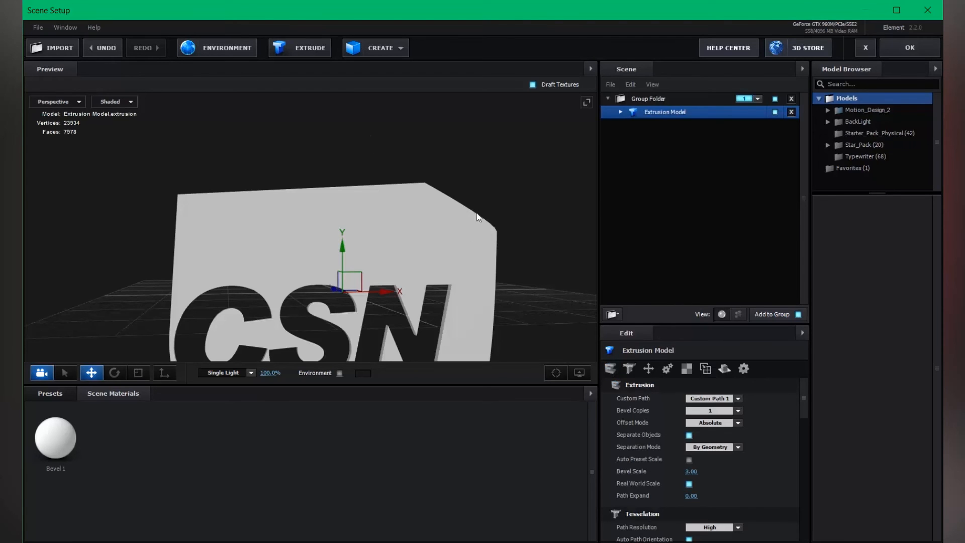
pyautogui.moveTo(478, 217); pyautogui.dragTo(453, 205)
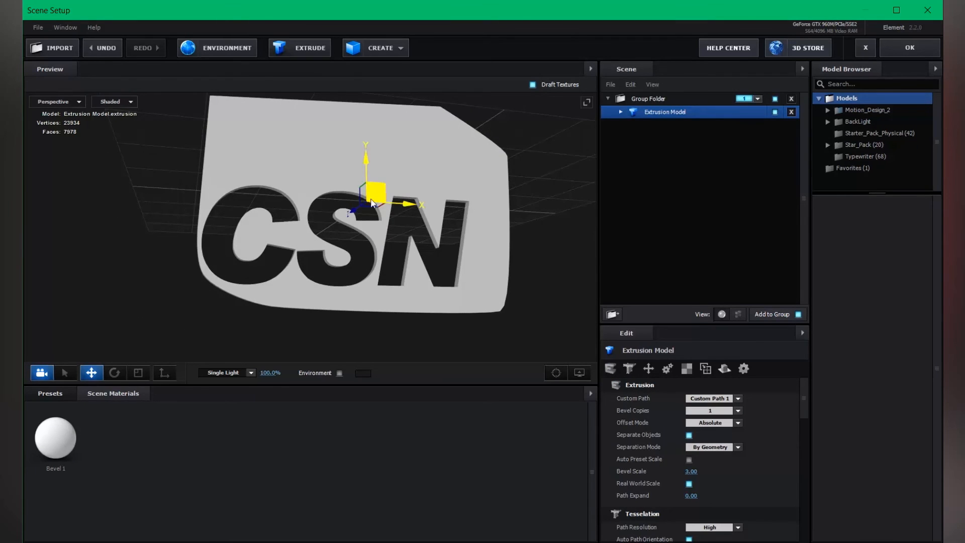
pyautogui.click(901, 48)
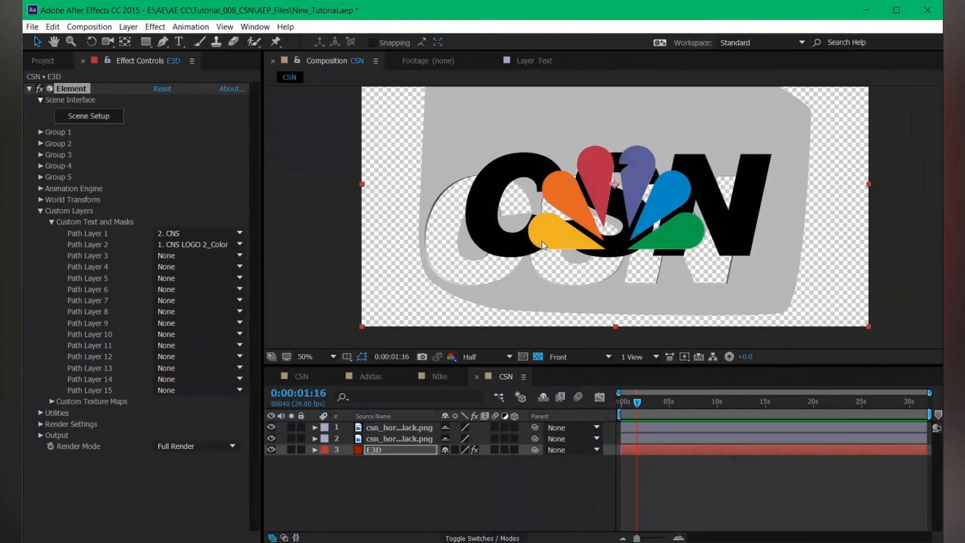
# Delete the outer mask outline surrounding the letters on the CNS layer, keeping the letter masks
pyautogui.click(403, 439)
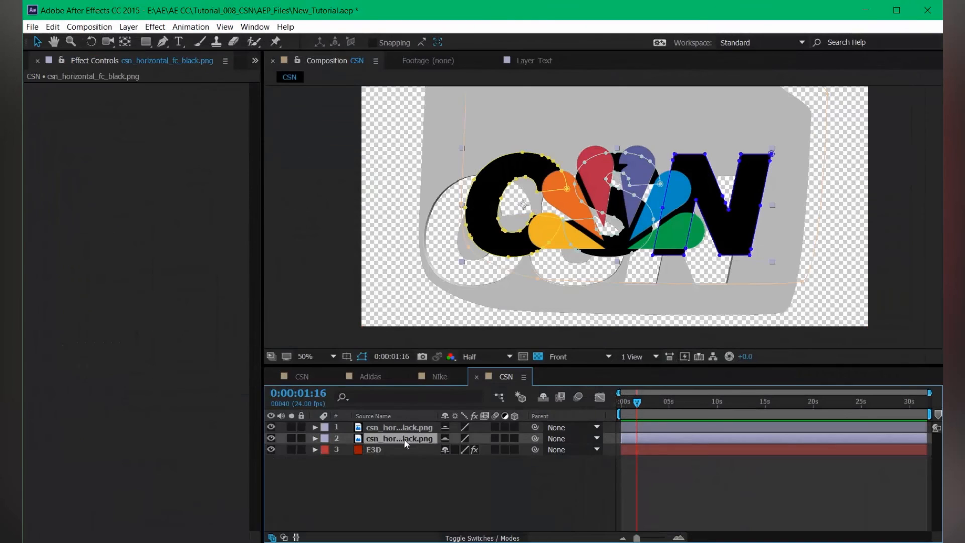
pyautogui.click(469, 251)
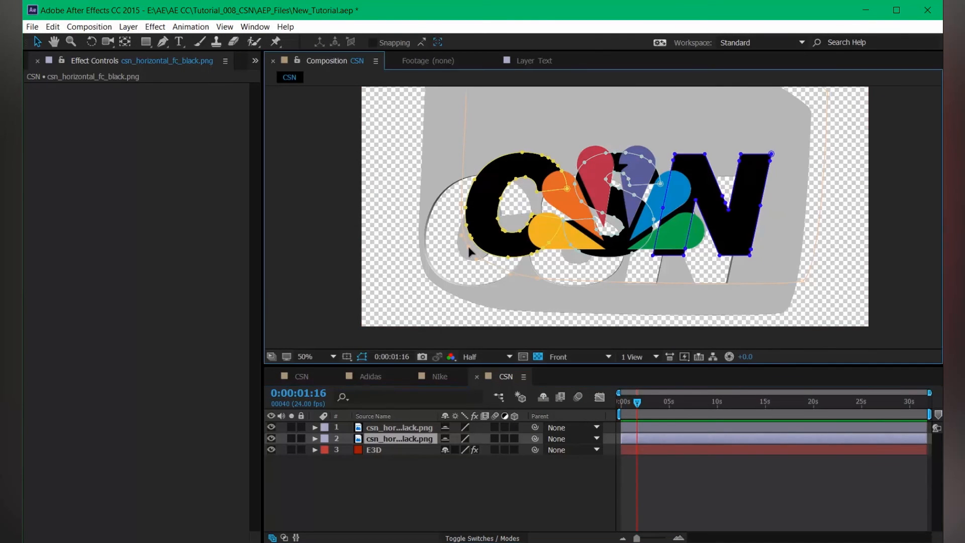
pyautogui.press('Delete')
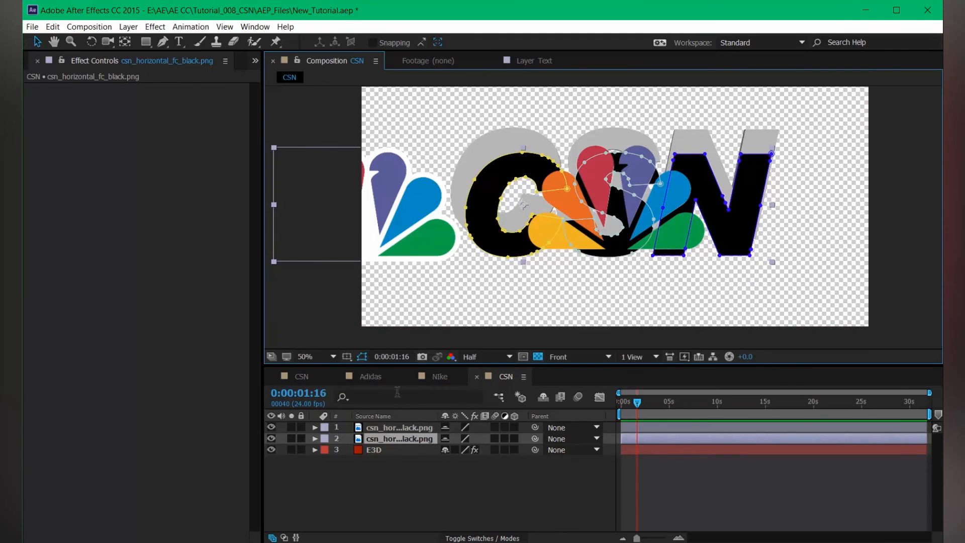
# Reopen the E3D layer's scene setup and rename the extruded letter model CSN
pyautogui.click(398, 449)
pyautogui.click(90, 116)
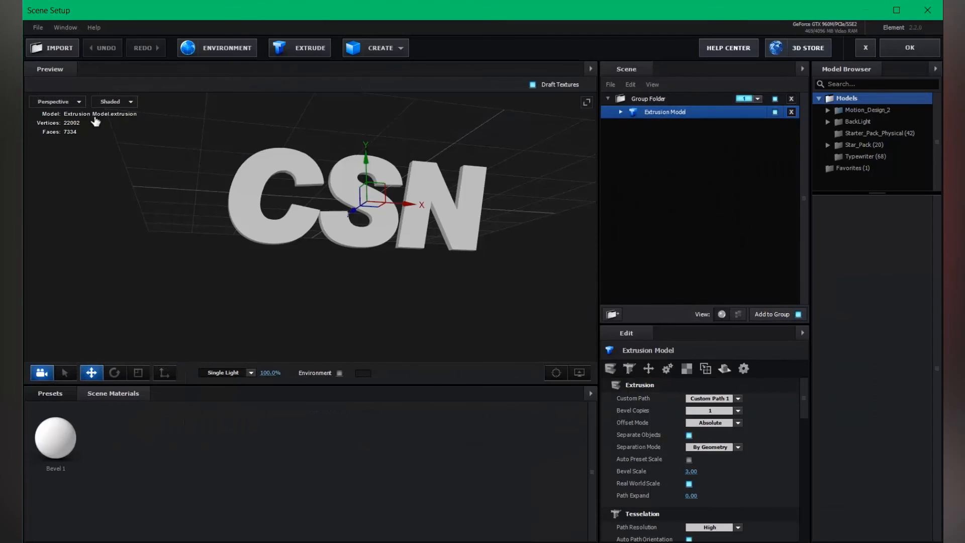
pyautogui.moveTo(235, 177); pyautogui.dragTo(381, 296)
pyautogui.scroll(3, 259, 219)
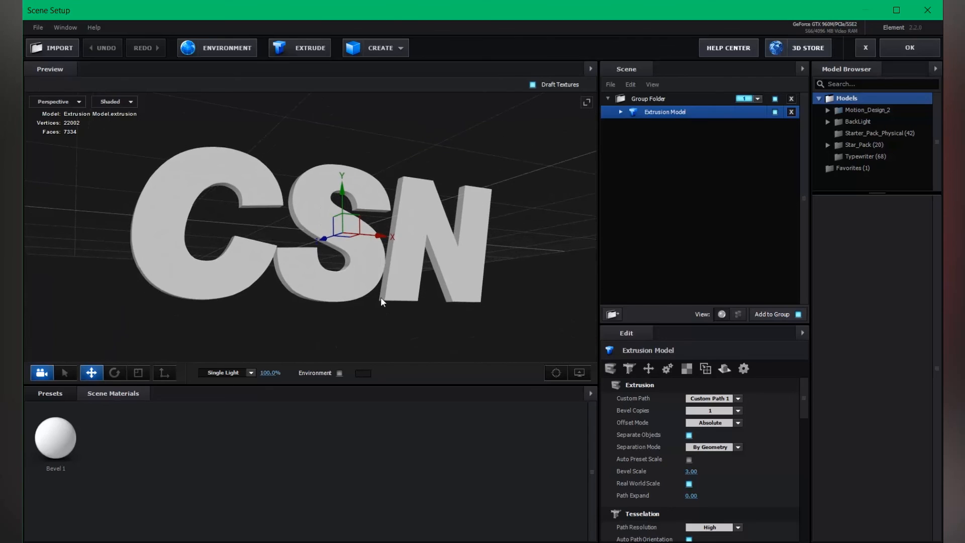
pyautogui.doubleClick(659, 112)
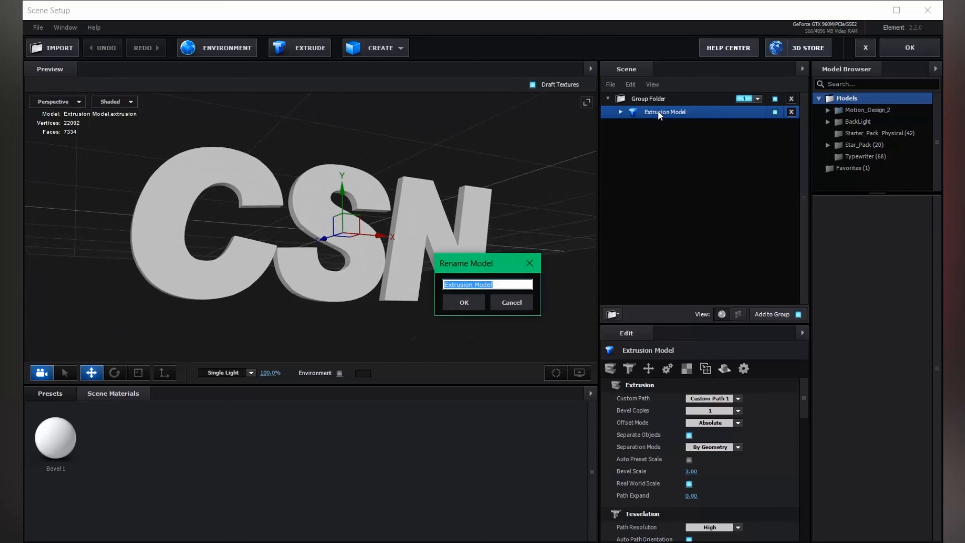
pyautogui.write('CSN')
pyautogui.press('Return')
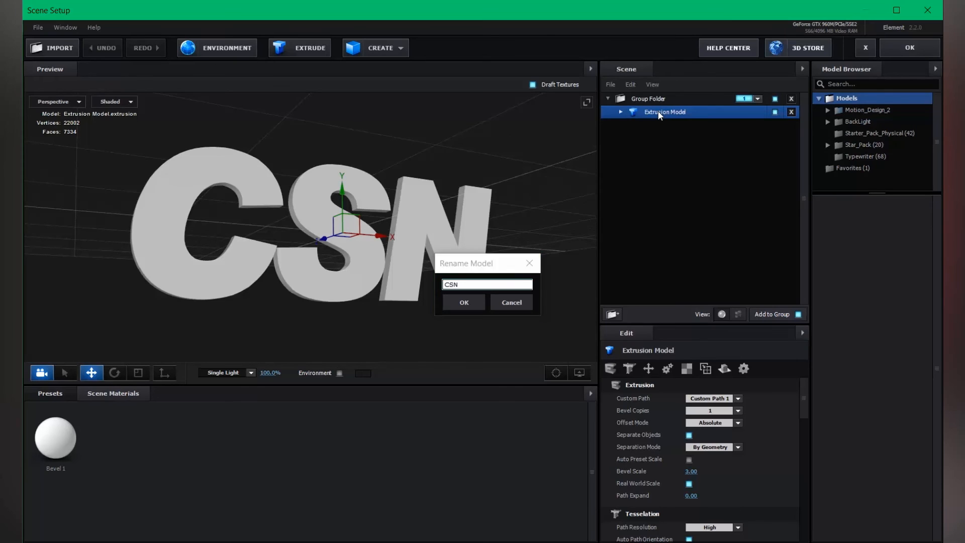
# Duplicate the CSN model and set the copy's custom path to Custom Path 2
pyautogui.rightClick(651, 112)
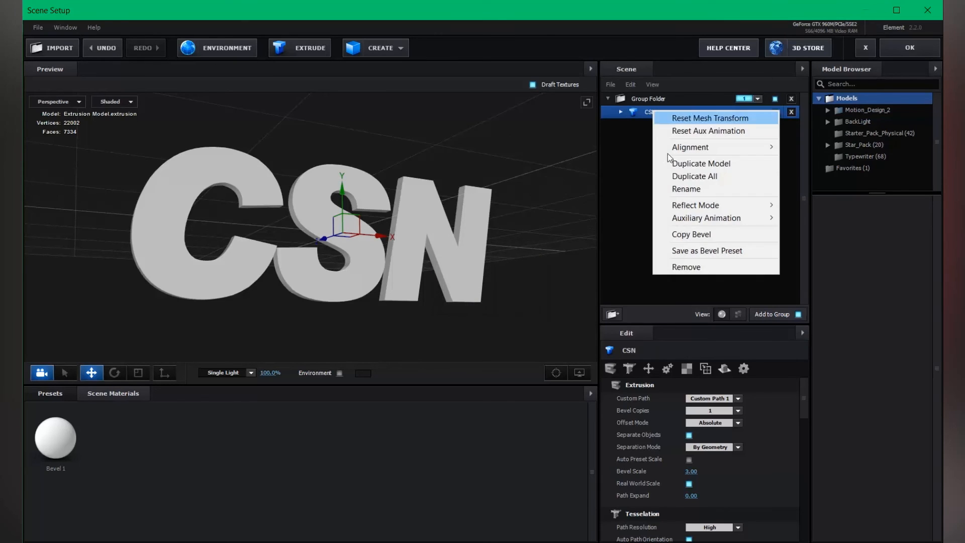
pyautogui.click(671, 176)
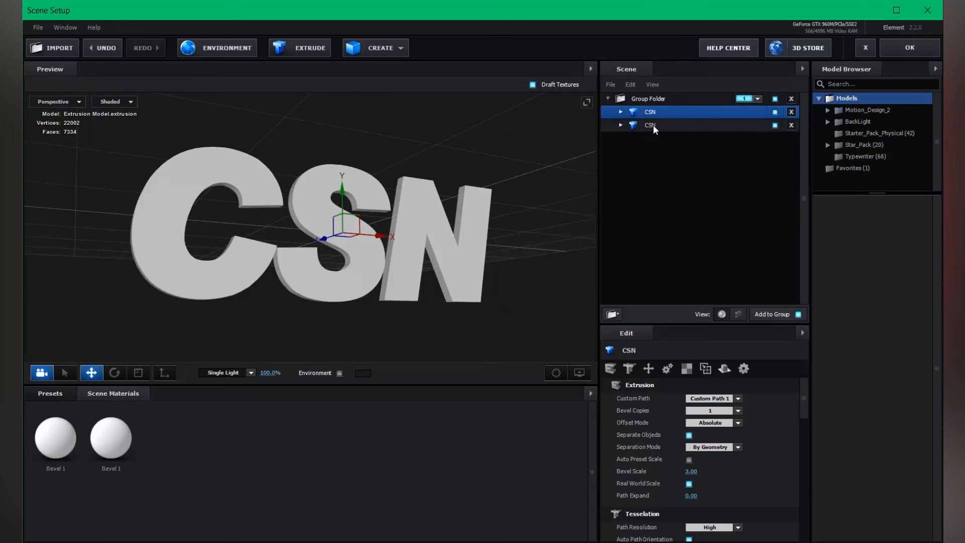
pyautogui.click(653, 125)
pyautogui.click(706, 400)
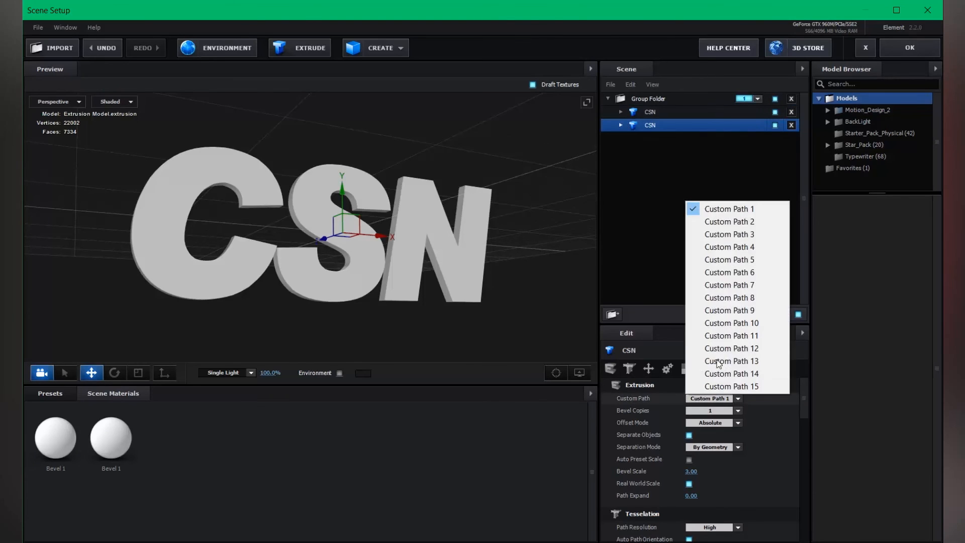
pyautogui.click(718, 219)
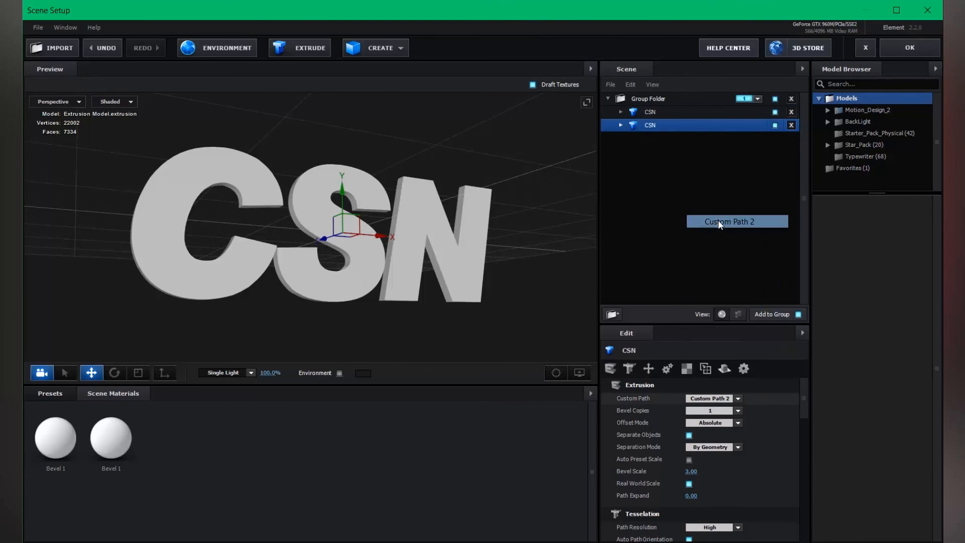
# Rename the duplicated model that uses Custom Path 2 as LOGO
pyautogui.doubleClick(647, 126)
pyautogui.write('LOG')
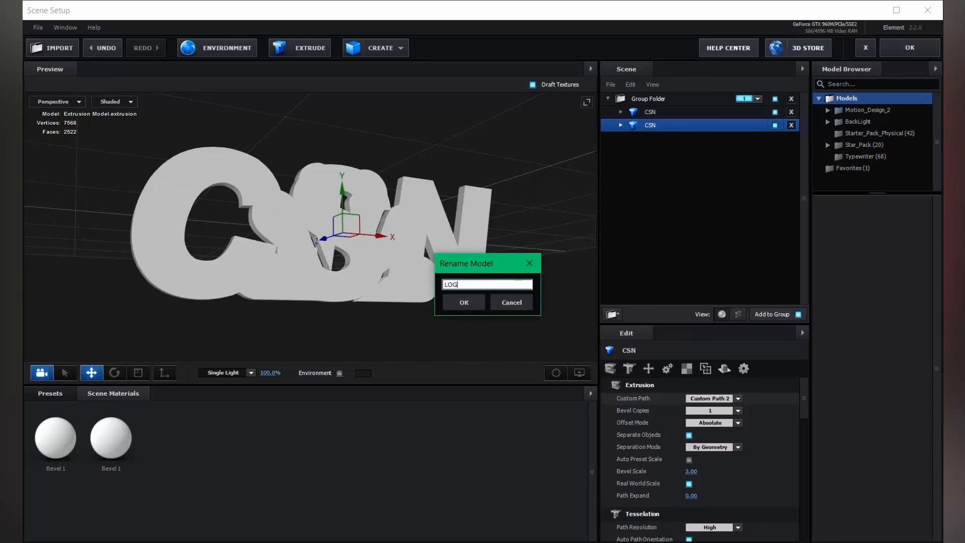
pyautogui.write('O')
pyautogui.click(463, 302)
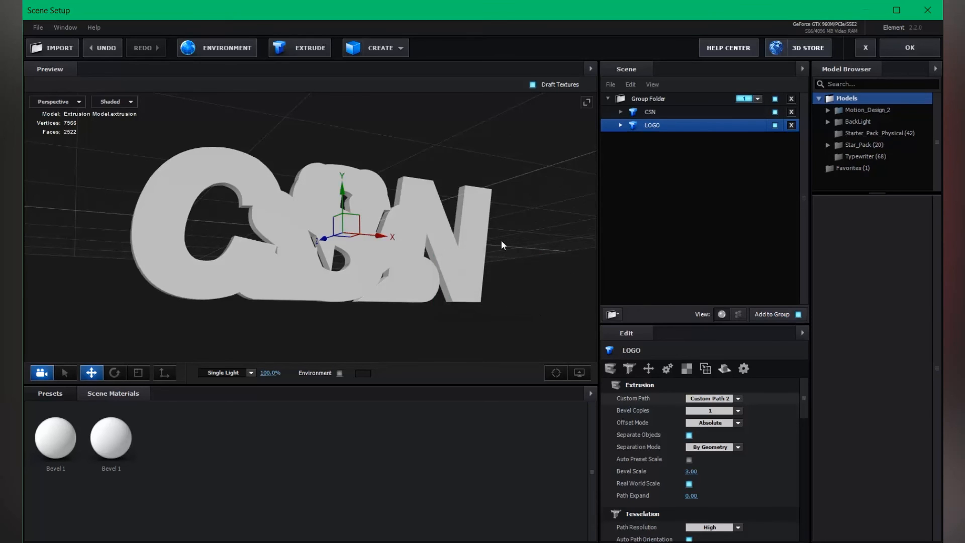
# Move the LOGO feather model up along the Y axis so it sits above the CSN letters
pyautogui.moveTo(502, 240); pyautogui.dragTo(347, 55)
pyautogui.scroll(-2, 372, 188)
pyautogui.moveTo(372, 188); pyautogui.dragTo(359, 236)
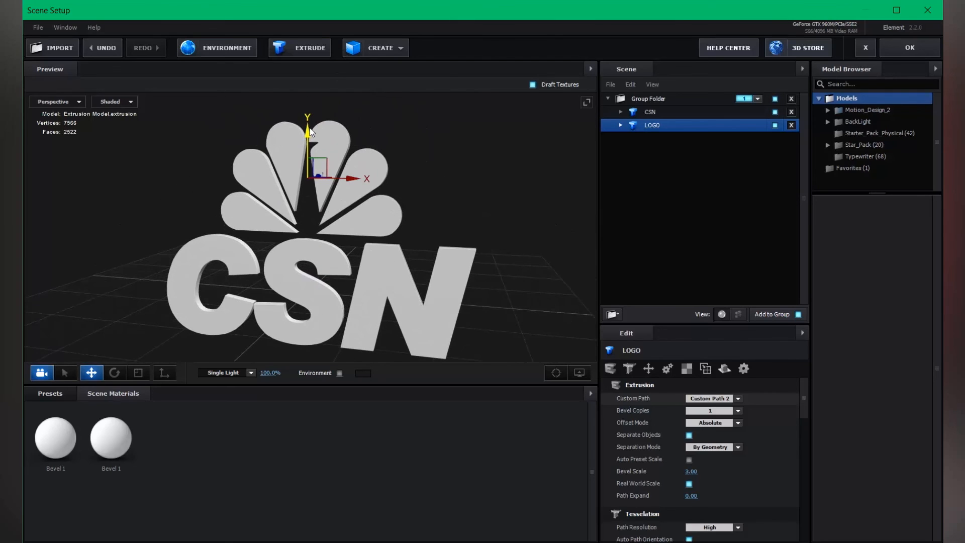
pyautogui.moveTo(311, 127); pyautogui.dragTo(311, 123)
# Undo the first small scaling of the LOGO model and enlarge it uniformly with the scale gizmo
pyautogui.press('r')
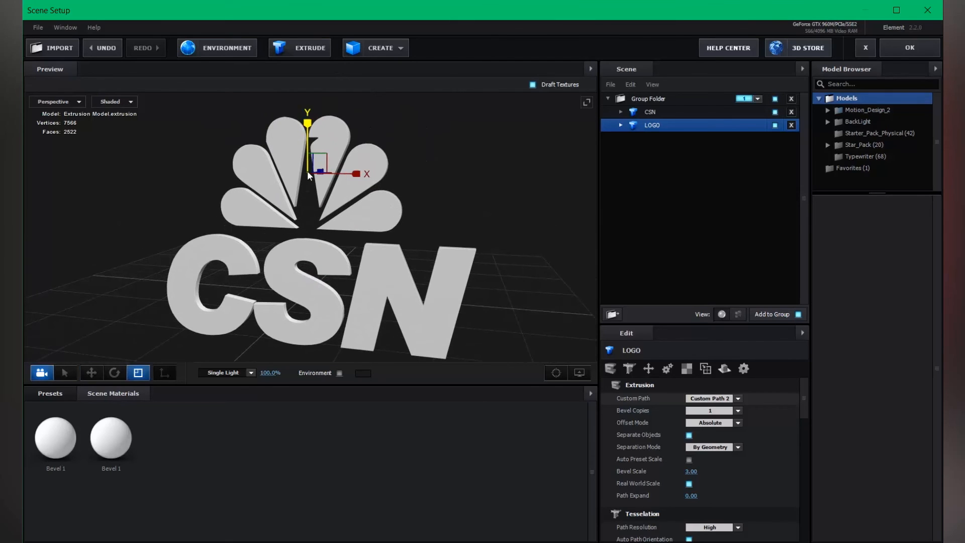
pyautogui.moveTo(311, 171); pyautogui.dragTo(321, 171)
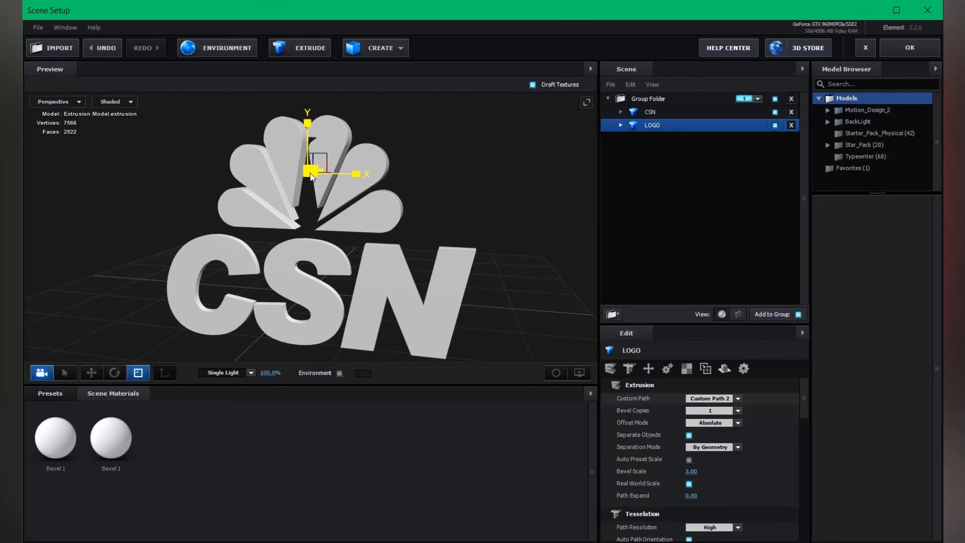
pyautogui.hotkey('ctrl', 'z')
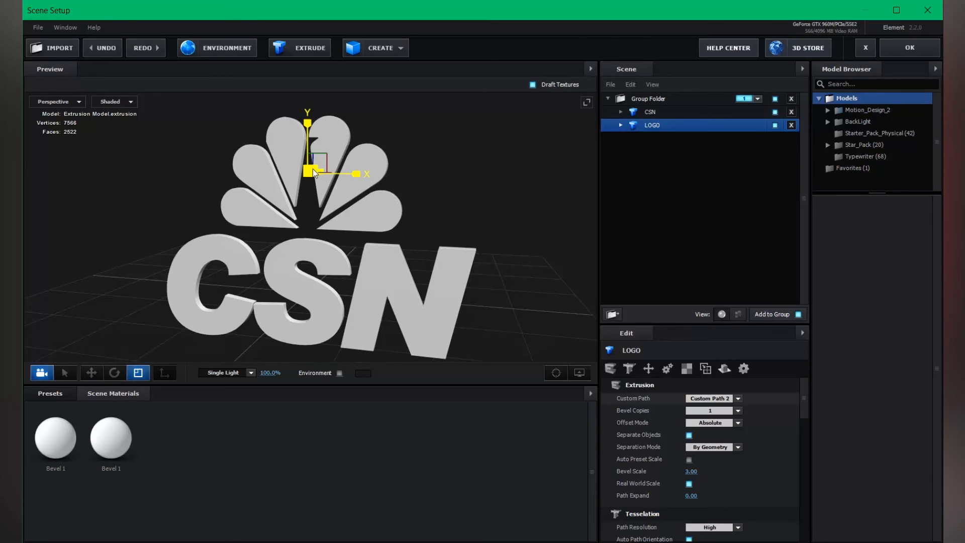
pyautogui.moveTo(312, 170); pyautogui.dragTo(357, 186)
pyautogui.press('w')
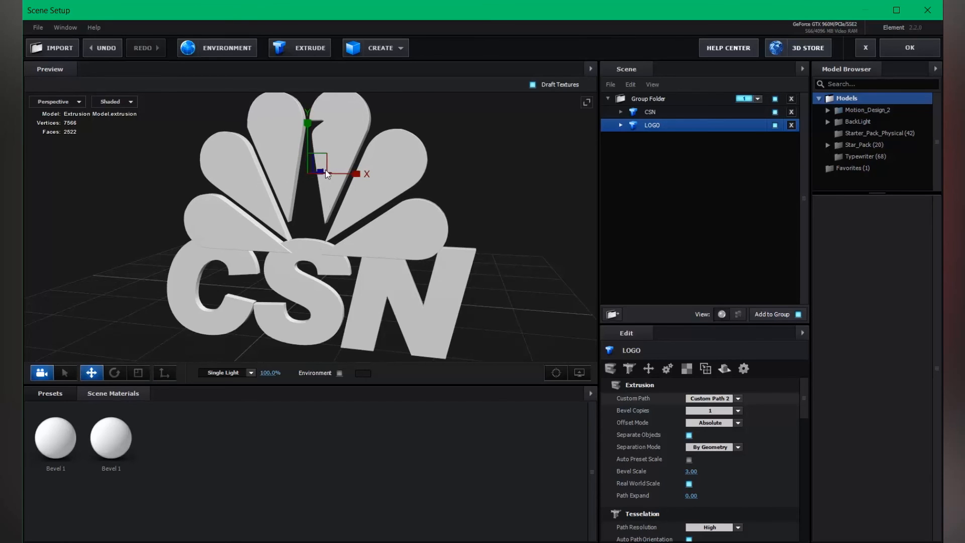
# Move the LOGO feather model higher along the Y axis so it clears the tops of the CSN letters
pyautogui.moveTo(305, 137); pyautogui.dragTo(307, 107)
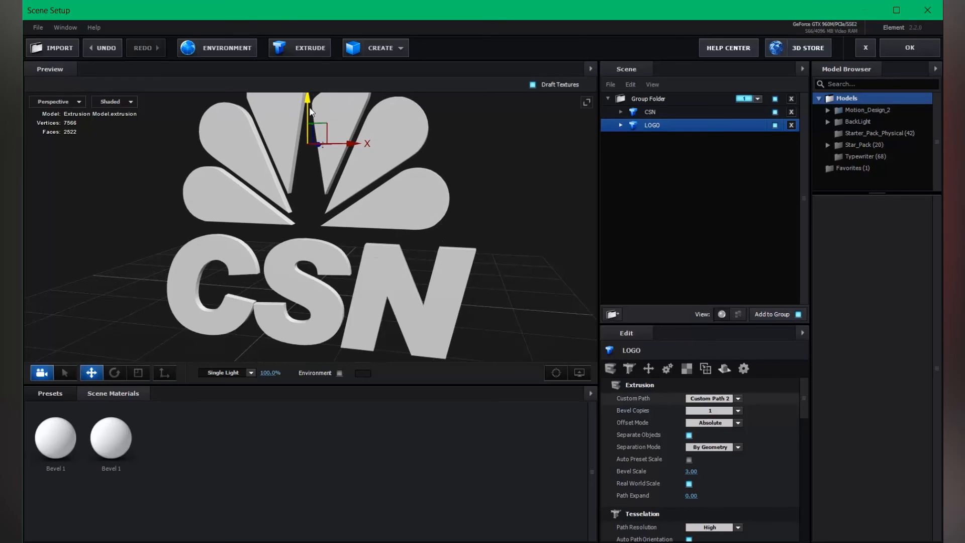
pyautogui.moveTo(288, 261); pyautogui.dragTo(320, 266)
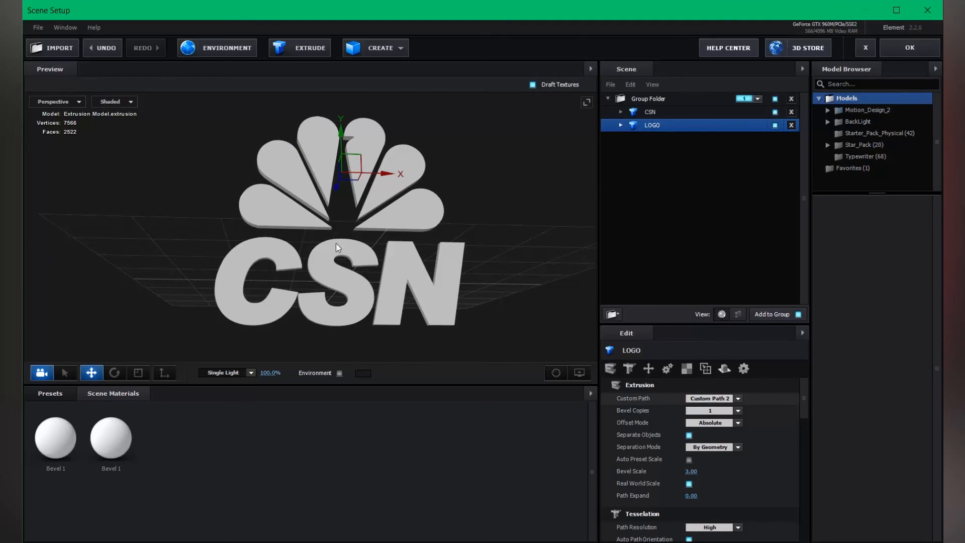
pyautogui.moveTo(373, 254); pyautogui.dragTo(382, 236)
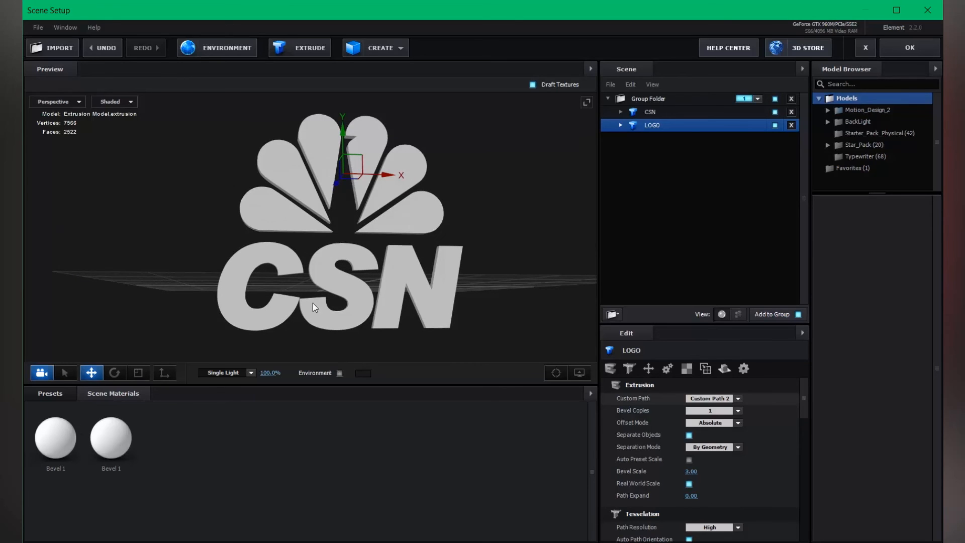
pyautogui.moveTo(324, 230); pyautogui.dragTo(328, 224)
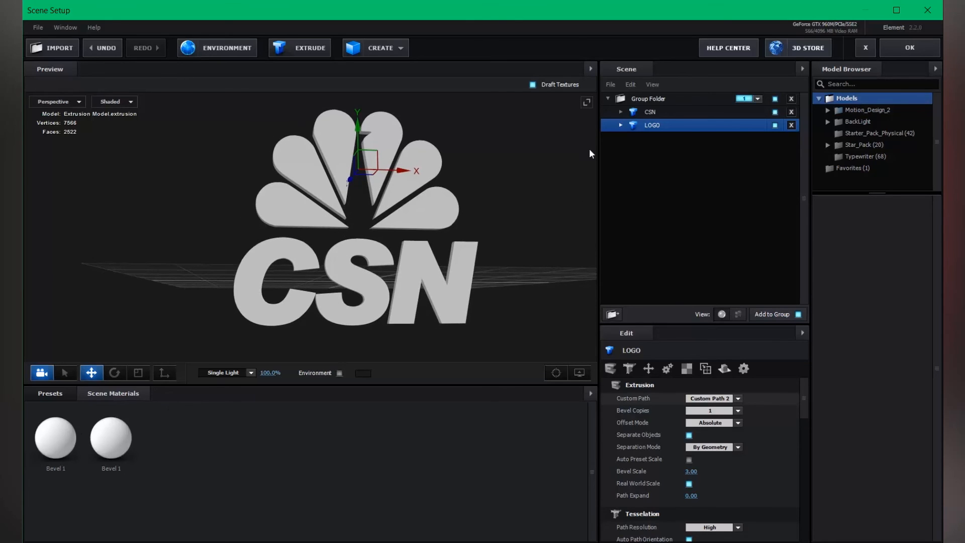
# Set the diffuse color of the CSN model's Bevel 1 material to pinkish red, FF004D
pyautogui.click(620, 112)
pyautogui.click(668, 124)
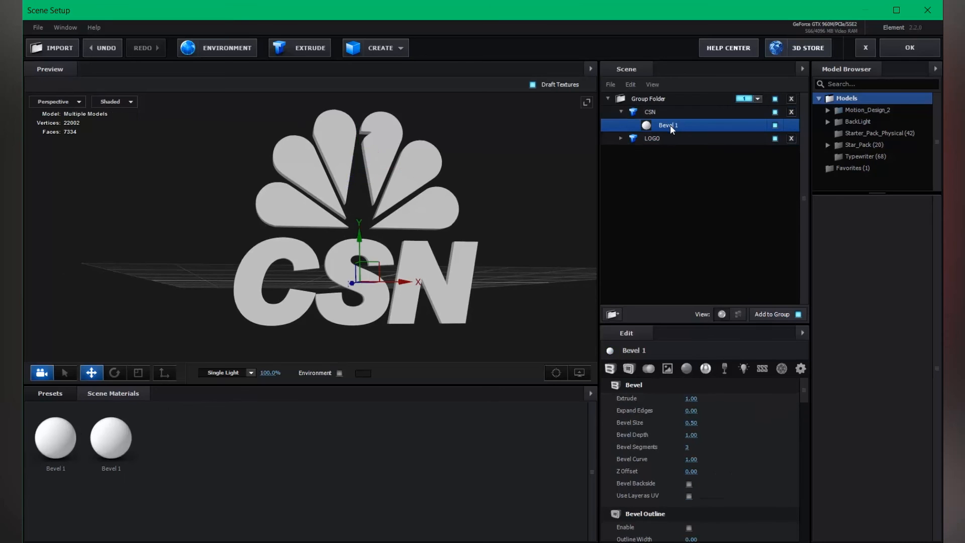
pyautogui.click(686, 368)
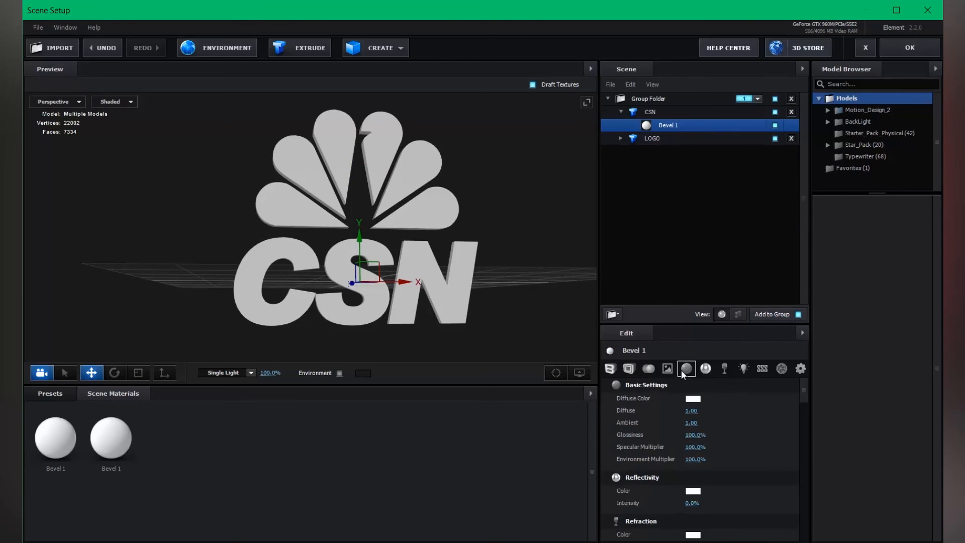
pyautogui.click(690, 399)
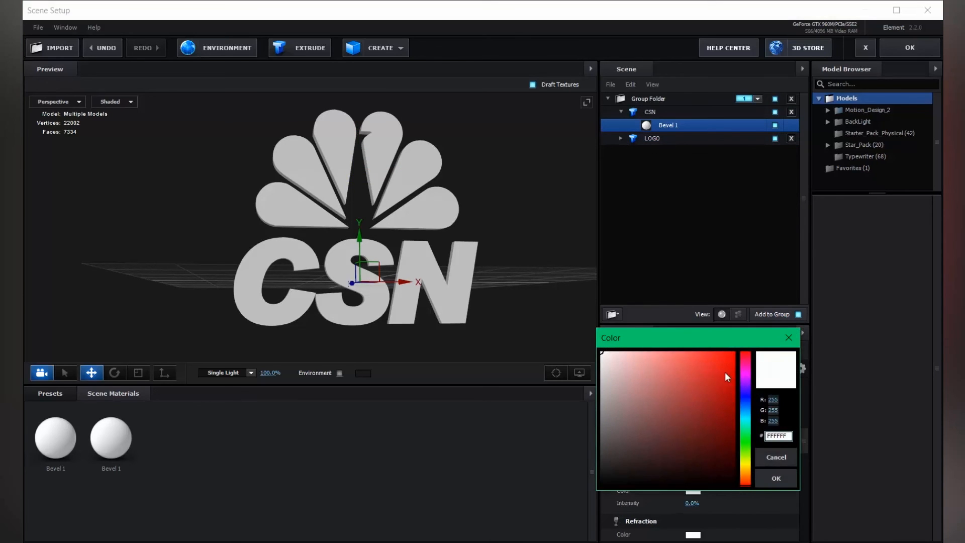
pyautogui.click(745, 366)
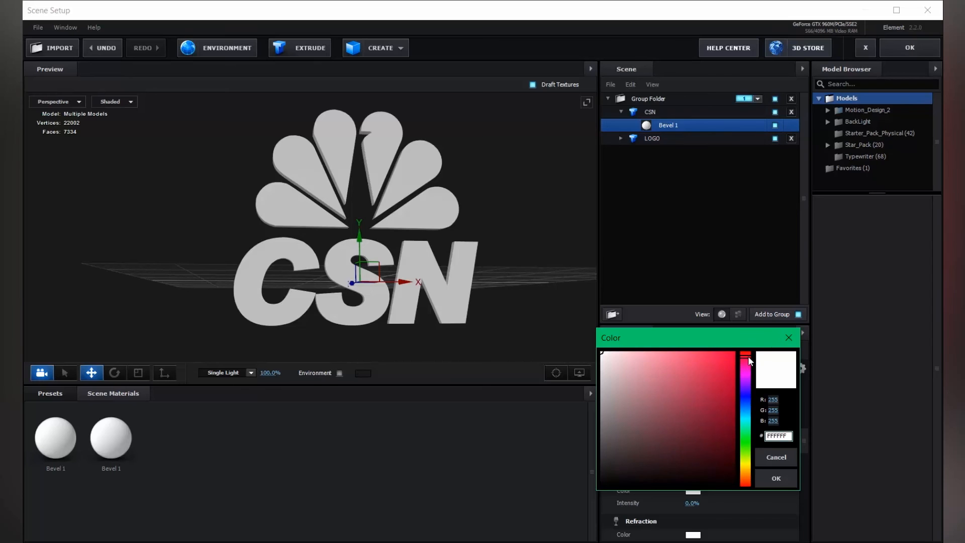
pyautogui.click(734, 353)
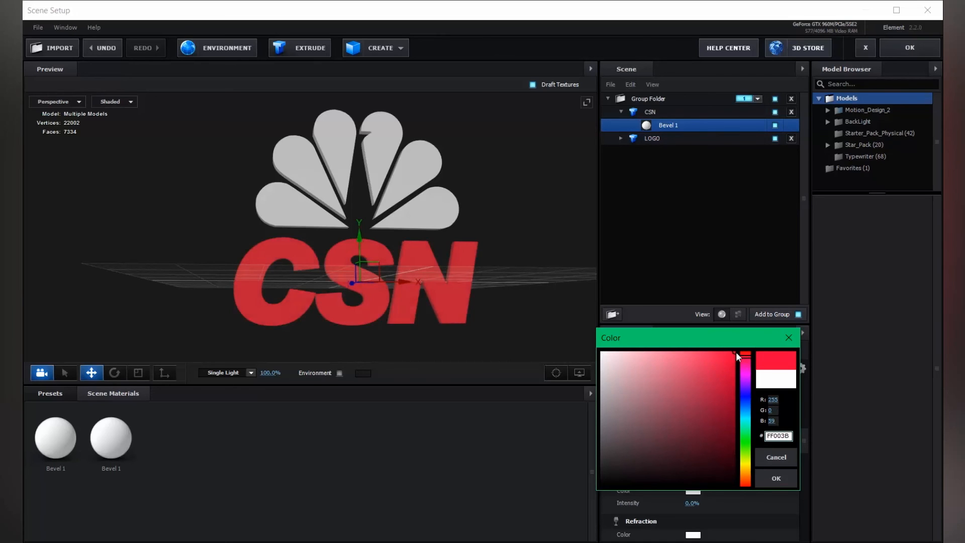
pyautogui.click(744, 358)
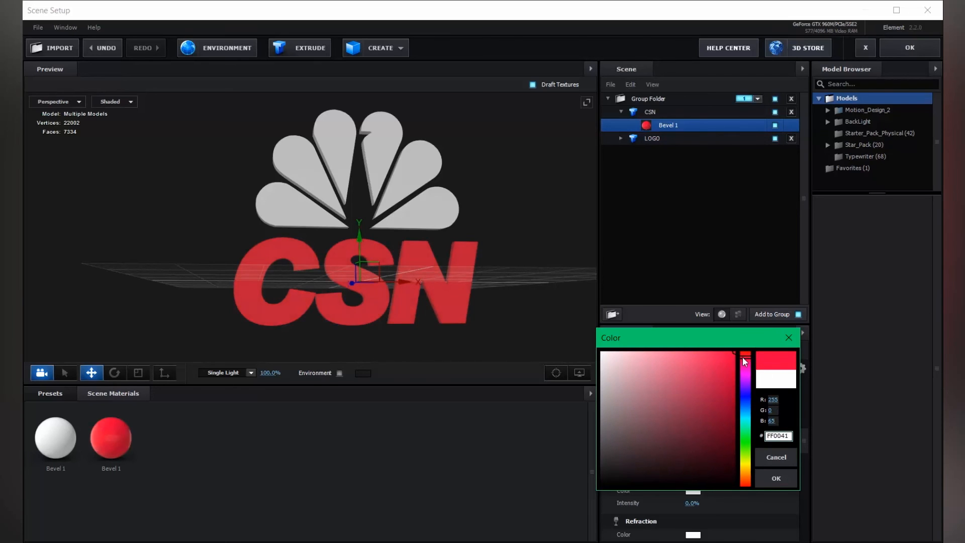
pyautogui.click(741, 358)
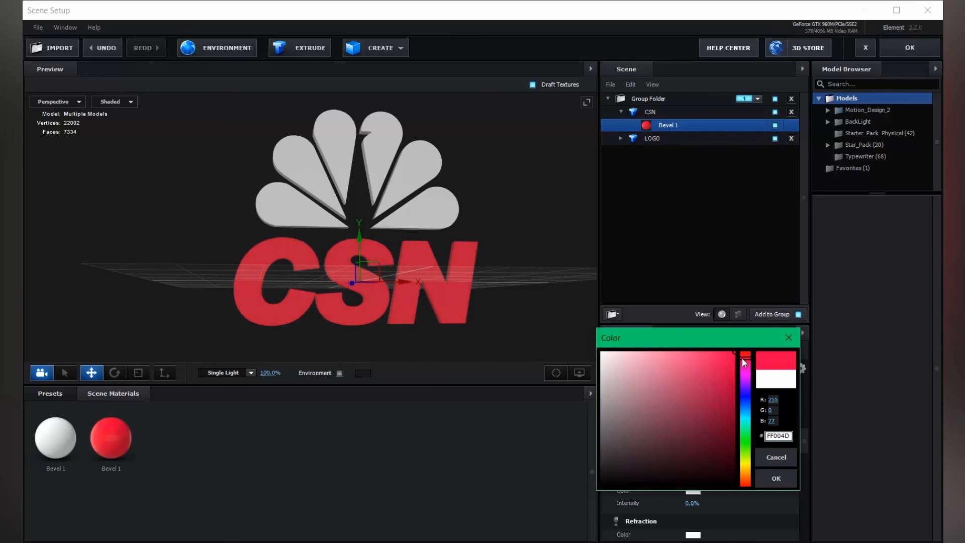
pyautogui.click(782, 476)
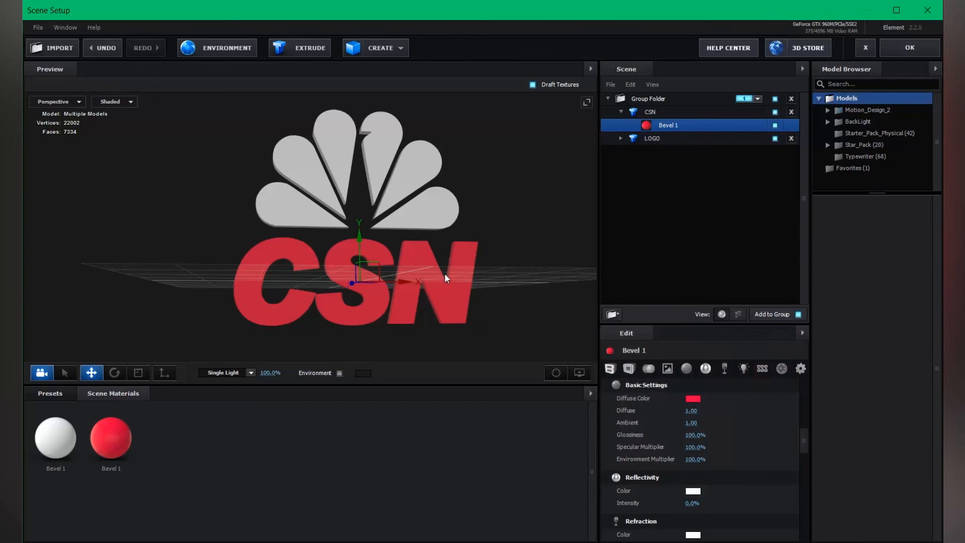
# Set the CSN model's Bevel Copies to 2
pyautogui.scroll(5, 445, 274)
pyautogui.moveTo(476, 292); pyautogui.dragTo(324, 245)
pyautogui.click(655, 112)
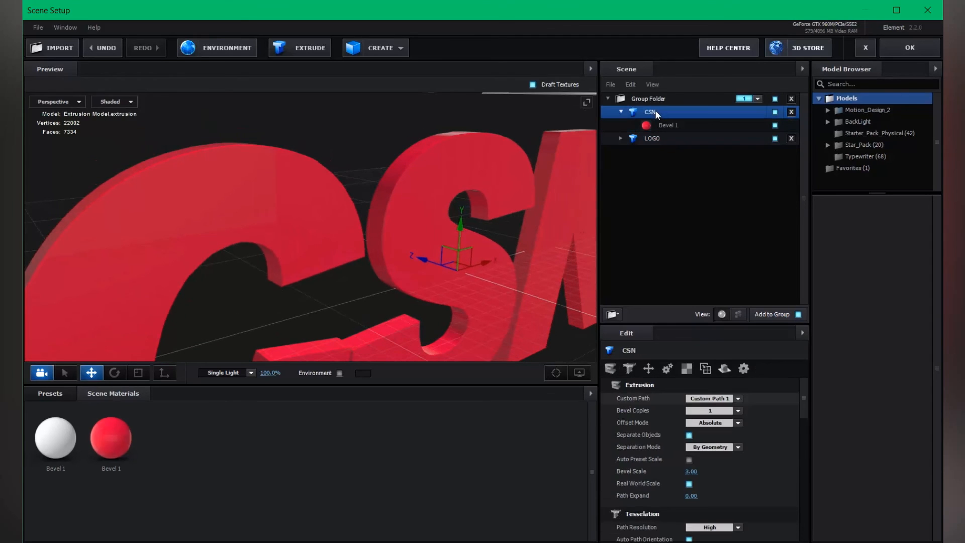
pyautogui.click(709, 411)
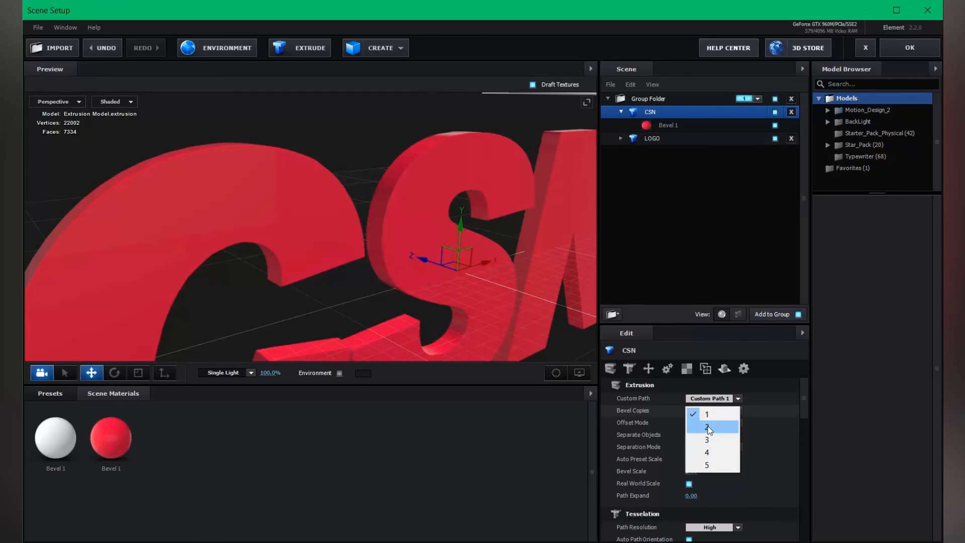
pyautogui.click(707, 427)
# Set the Extrude value of the CSN model's Bevel 2 to 1.01
pyautogui.moveTo(435, 230); pyautogui.dragTo(353, 210)
pyautogui.click(668, 141)
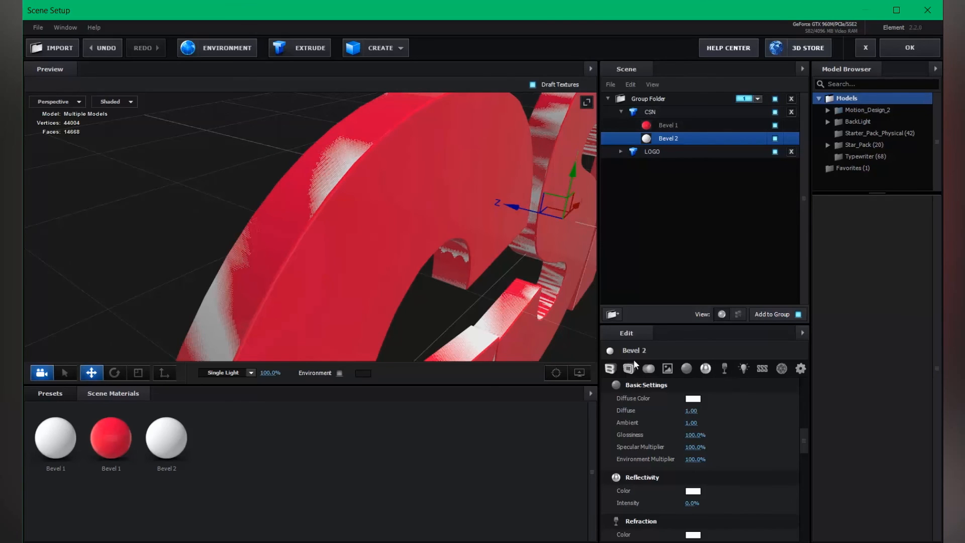
pyautogui.click(609, 368)
pyautogui.scroll(-3, 806, 392)
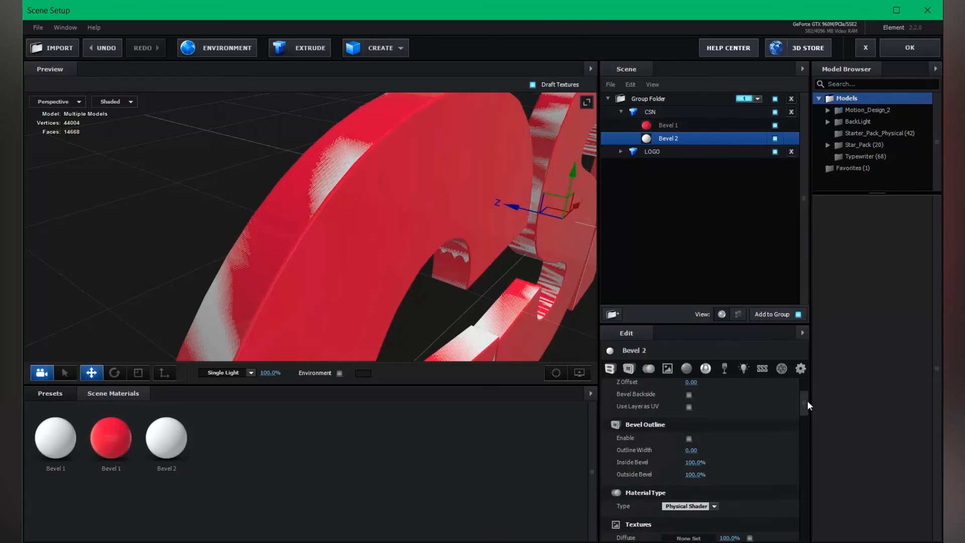
pyautogui.scroll(3, 807, 400)
pyautogui.moveTo(693, 398); pyautogui.dragTo(695, 397)
pyautogui.moveTo(332, 191); pyautogui.dragTo(466, 313)
# Set Expand Edges to -0.14 on the CSN model's Bevel 2 to leave a thin red border around the white faces
pyautogui.moveTo(693, 399); pyautogui.dragTo(686, 412)
pyautogui.scroll(-5, 369, 254)
pyautogui.moveTo(397, 271); pyautogui.dragTo(391, 248)
pyautogui.scroll(2, 349, 271)
pyautogui.scroll(-2, 379, 246)
pyautogui.scroll(3, 374, 248)
pyautogui.scroll(3, 315, 213)
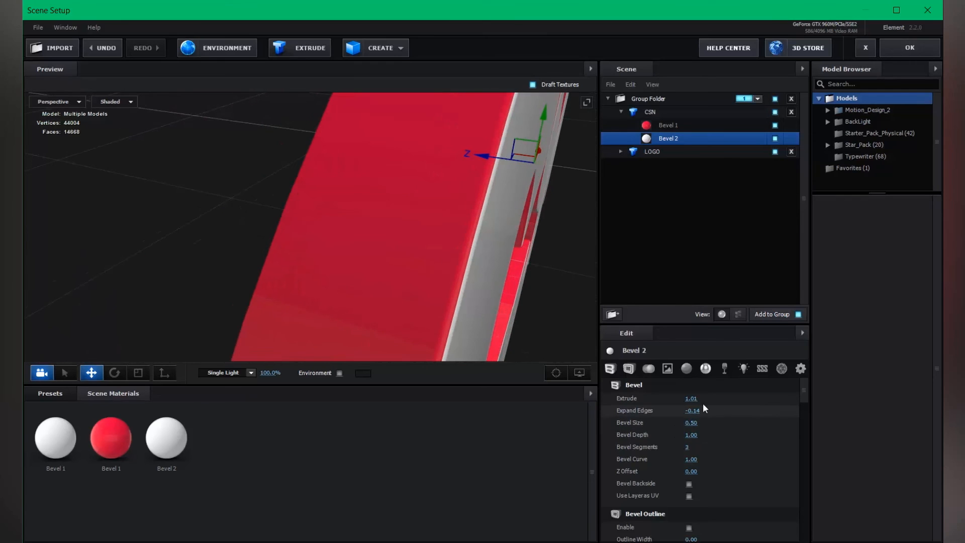
# Increase the Extrude value of the CSN model's Bevel 2 to 1.02
pyautogui.moveTo(692, 401); pyautogui.dragTo(694, 400)
pyautogui.scroll(-8, 457, 271)
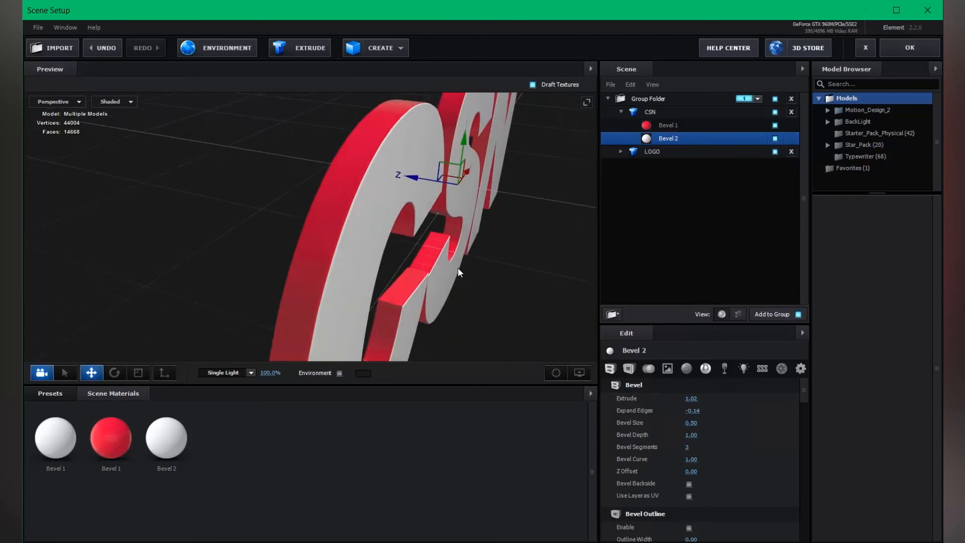
pyautogui.moveTo(454, 265); pyautogui.dragTo(440, 258)
pyautogui.scroll(-3, 442, 261)
pyautogui.moveTo(460, 309); pyautogui.dragTo(457, 282)
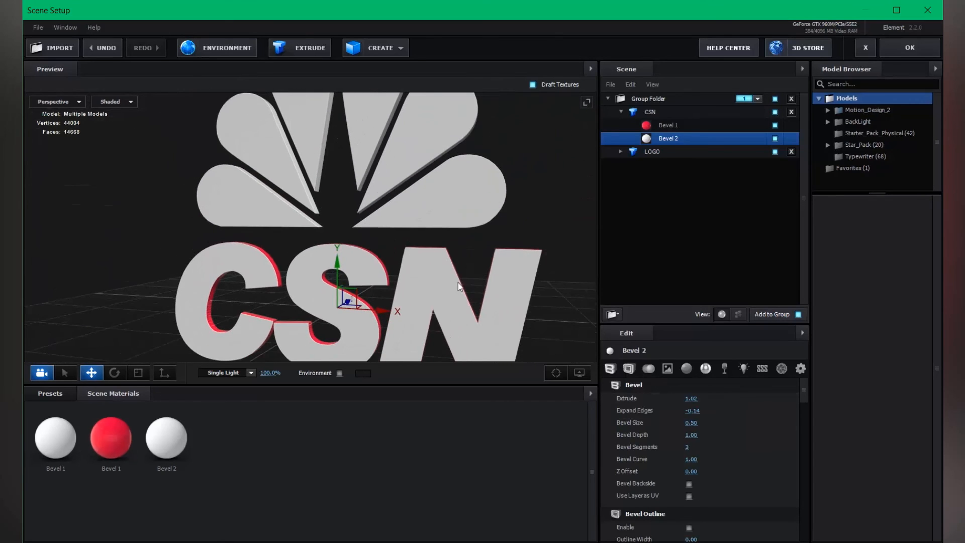
# Set the LOGO feather model's Bevel Copies to 2
pyautogui.moveTo(441, 192); pyautogui.dragTo(459, 256)
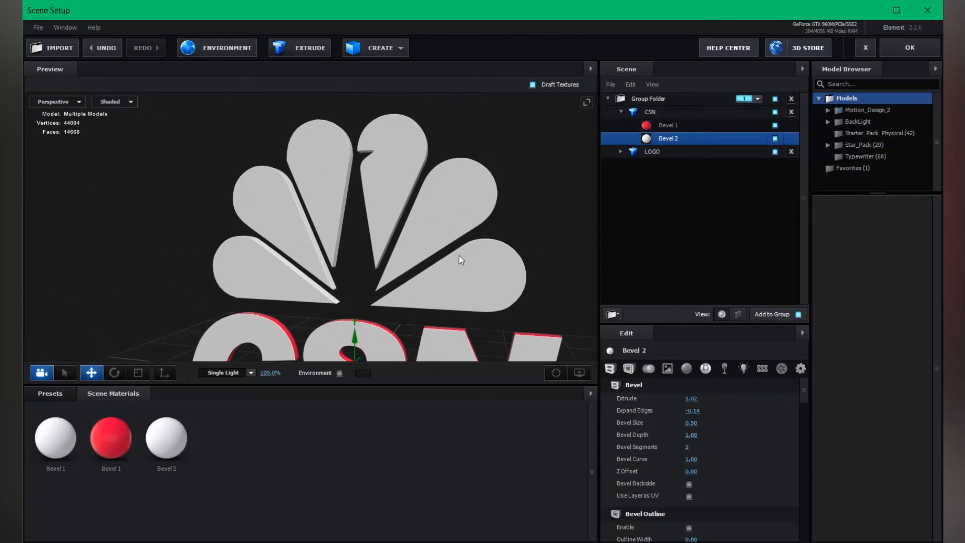
pyautogui.click(649, 152)
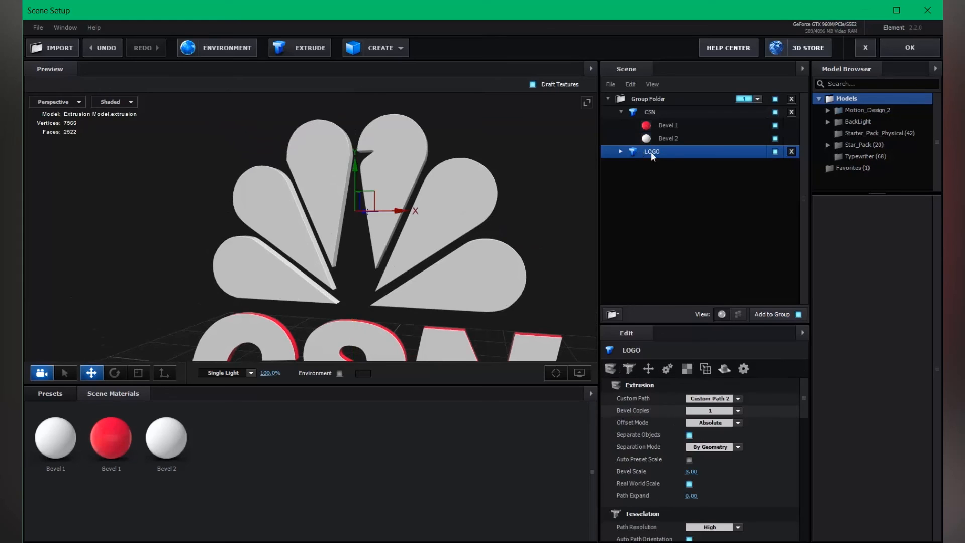
pyautogui.moveTo(462, 250); pyautogui.dragTo(465, 244)
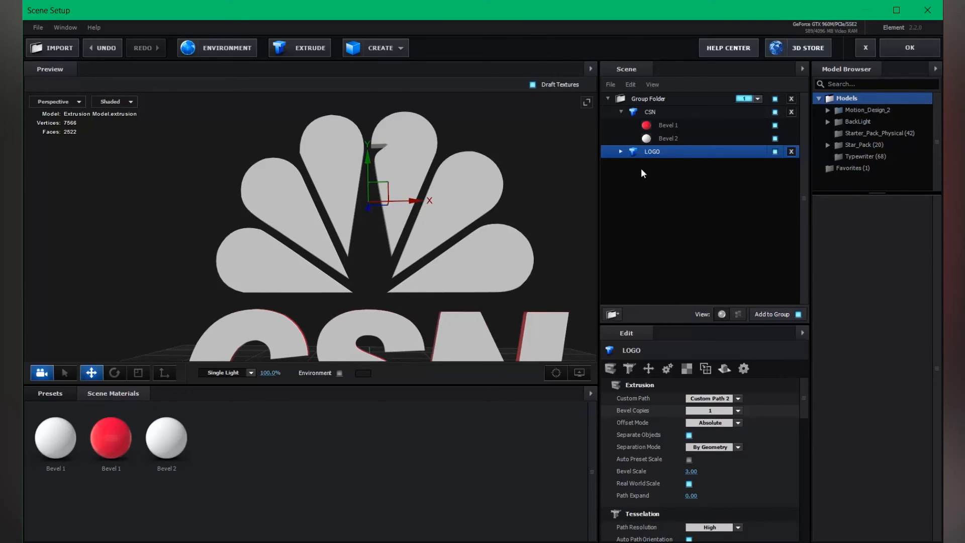
pyautogui.doubleClick(653, 153)
pyautogui.click(659, 161)
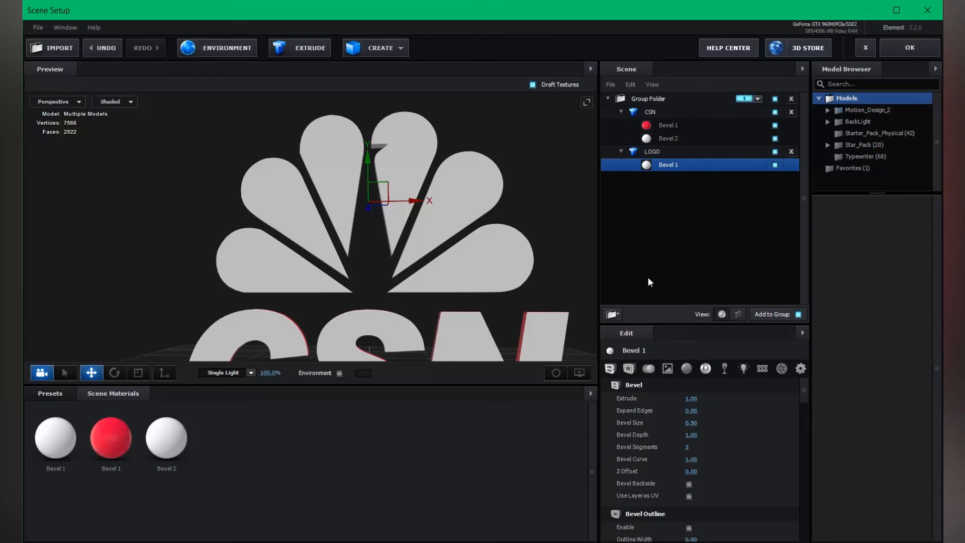
pyautogui.scroll(4, 481, 204)
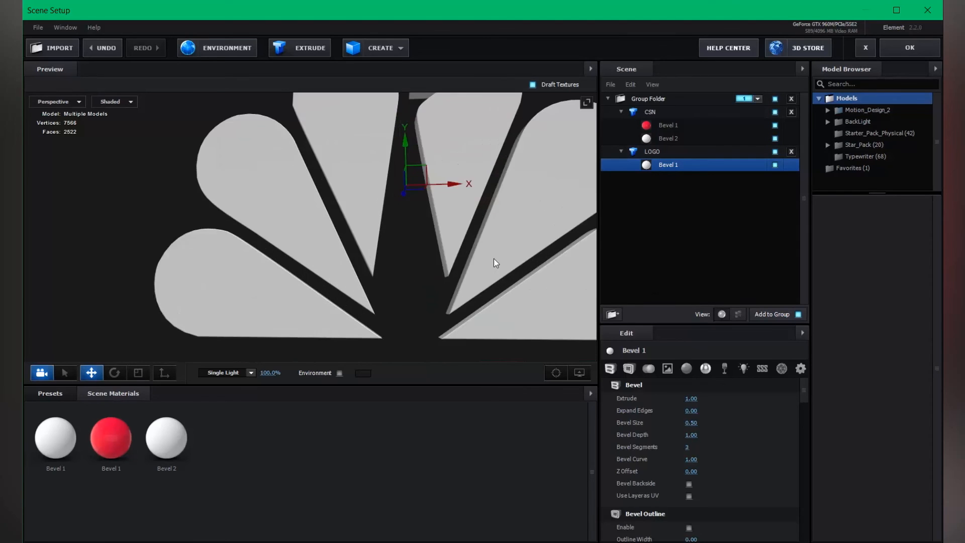
pyautogui.moveTo(493, 258); pyautogui.dragTo(544, 239)
pyautogui.click(651, 153)
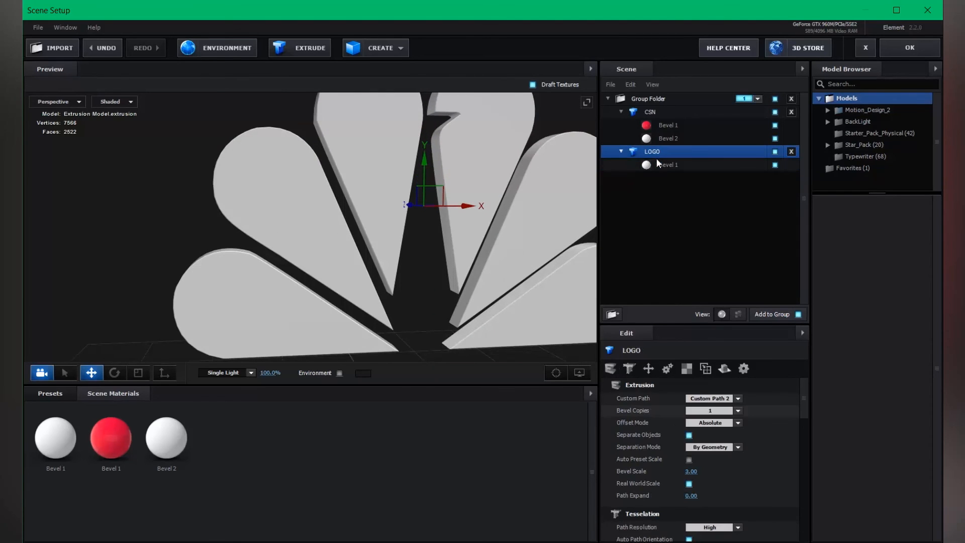
pyautogui.click(710, 411)
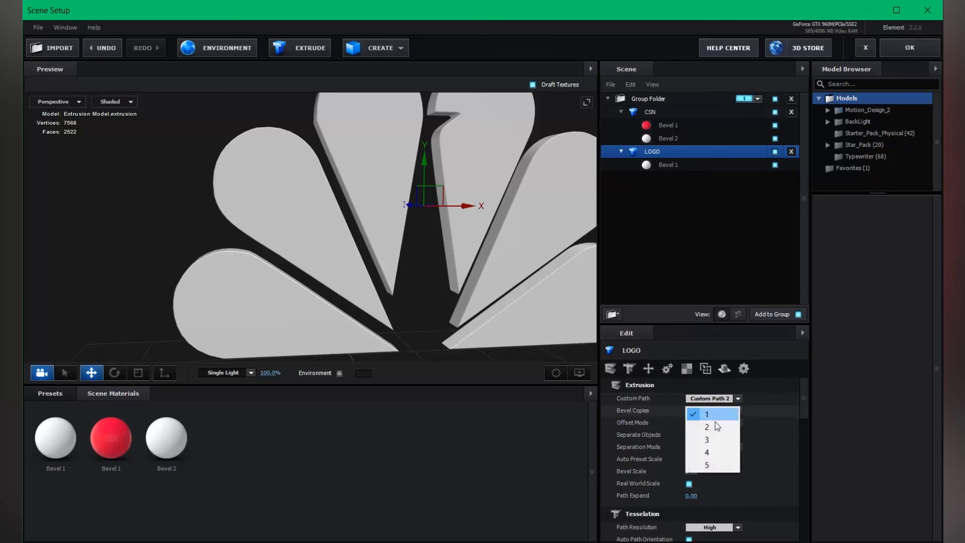
pyautogui.click(717, 427)
# Change the diffuse color of the LOGO model's Bevel 2 material to a pinkish red
pyautogui.click(653, 178)
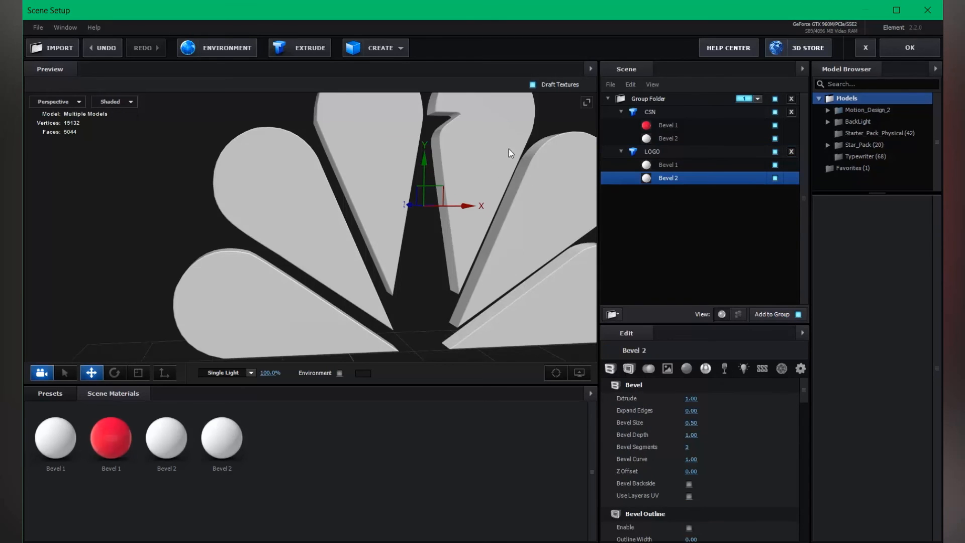
pyautogui.moveTo(509, 149); pyautogui.dragTo(687, 216)
pyautogui.click(687, 374)
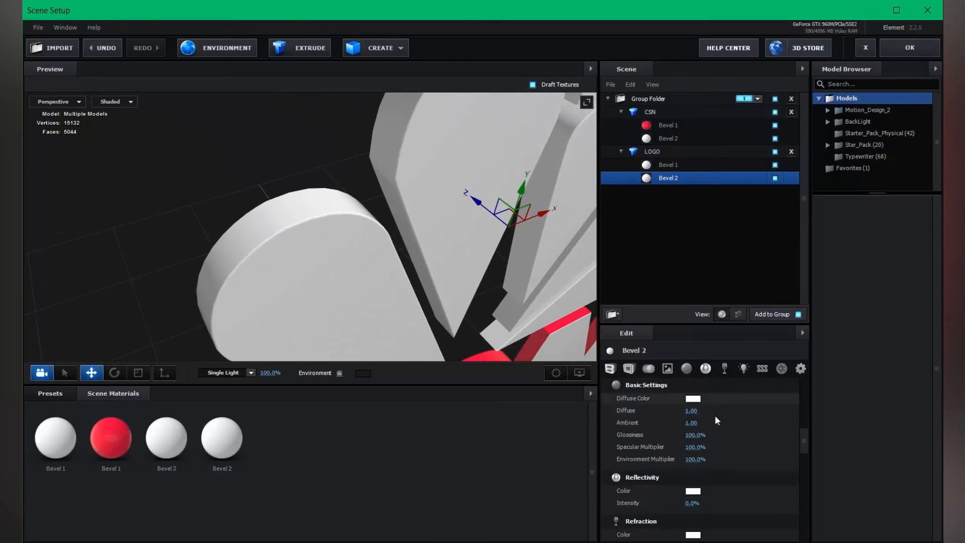
pyautogui.click(693, 398)
pyautogui.click(746, 355)
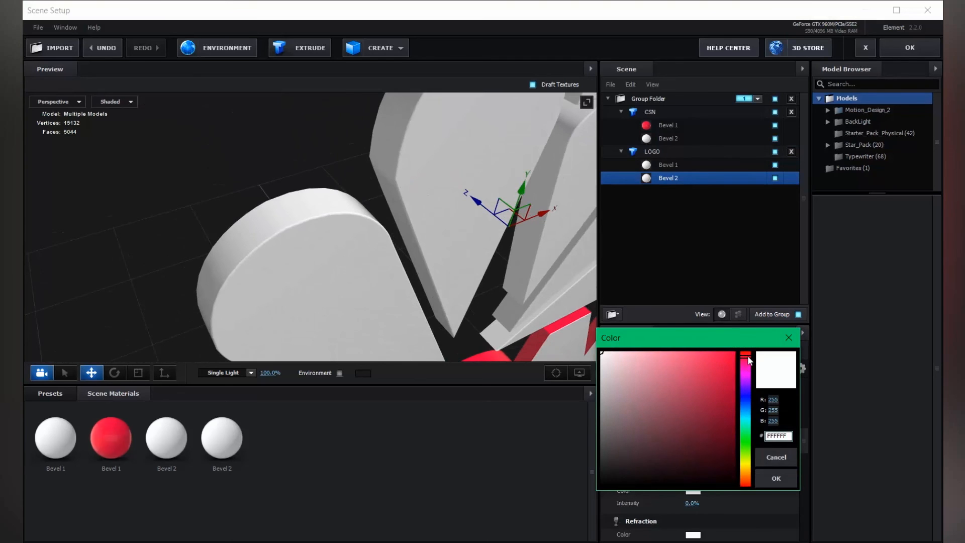
pyautogui.moveTo(747, 354); pyautogui.dragTo(747, 358)
pyautogui.click(775, 479)
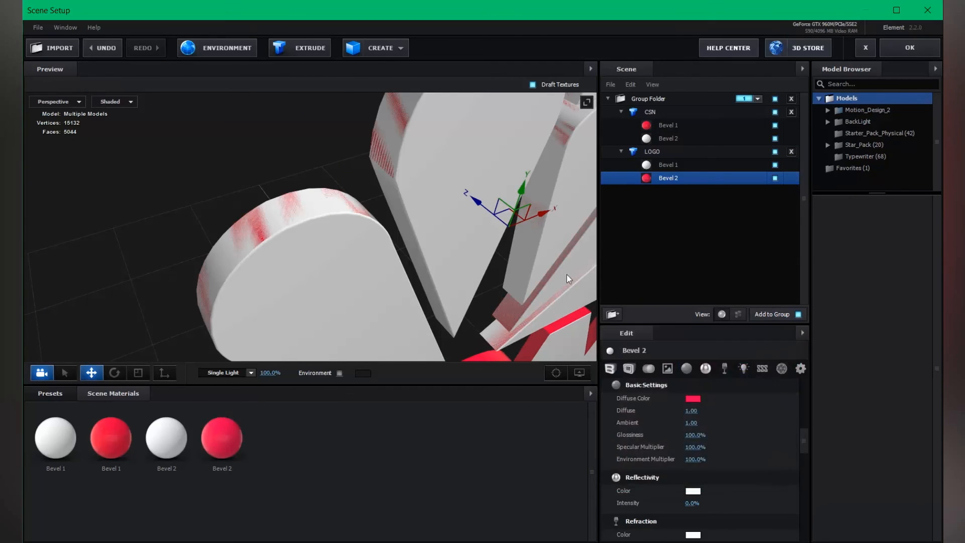
# Set the LOGO model's Bevel 2 Extrude to 1.01 and Expand Edges to about -0.11 so the red faces sit inside a white border
pyautogui.moveTo(474, 259); pyautogui.dragTo(394, 227)
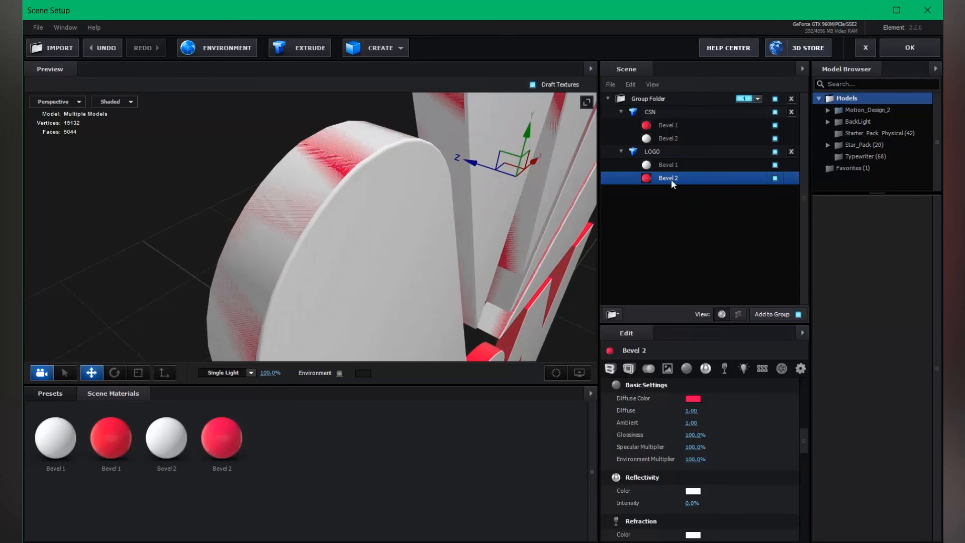
pyautogui.click(610, 369)
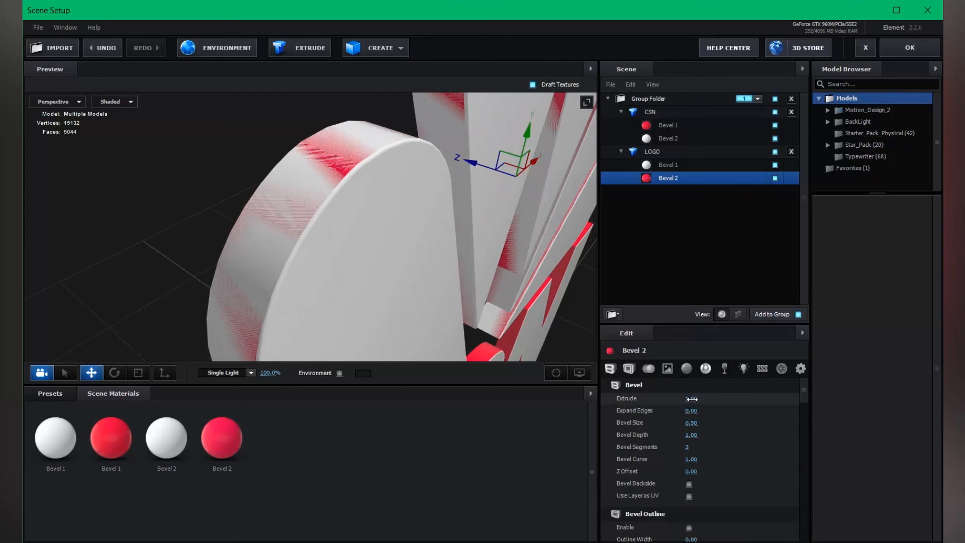
pyautogui.moveTo(692, 398); pyautogui.dragTo(693, 398)
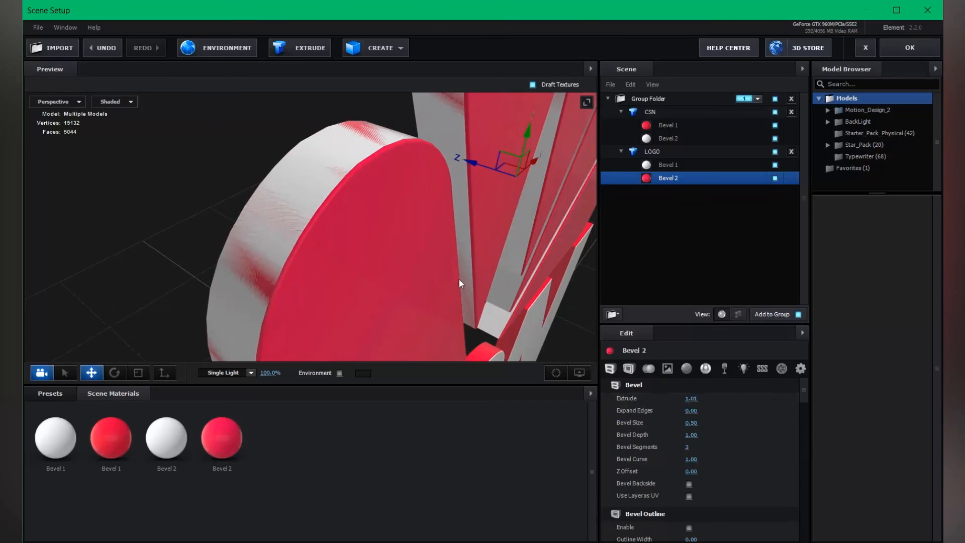
pyautogui.scroll(5, 391, 253)
pyautogui.scroll(2, 391, 252)
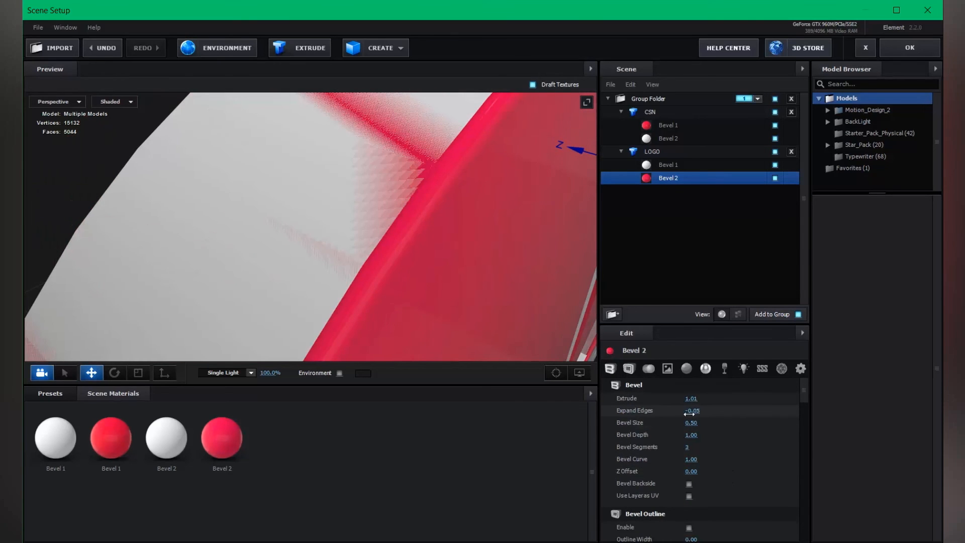
pyautogui.moveTo(688, 413); pyautogui.dragTo(684, 411)
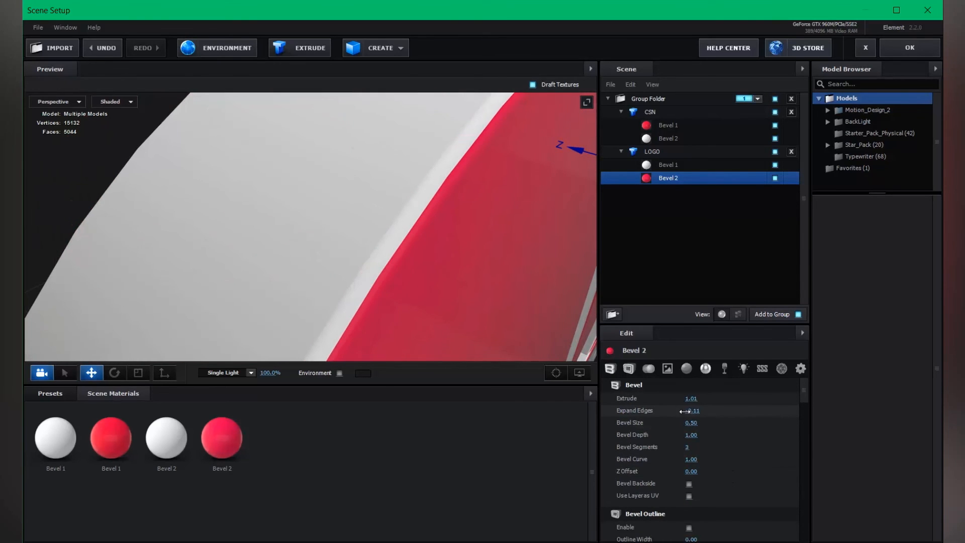
# Examine the white borders and red faces of the feathers and the CSN letters from several angles and distances
pyautogui.scroll(-5, 424, 284)
pyautogui.moveTo(472, 296); pyautogui.dragTo(405, 302)
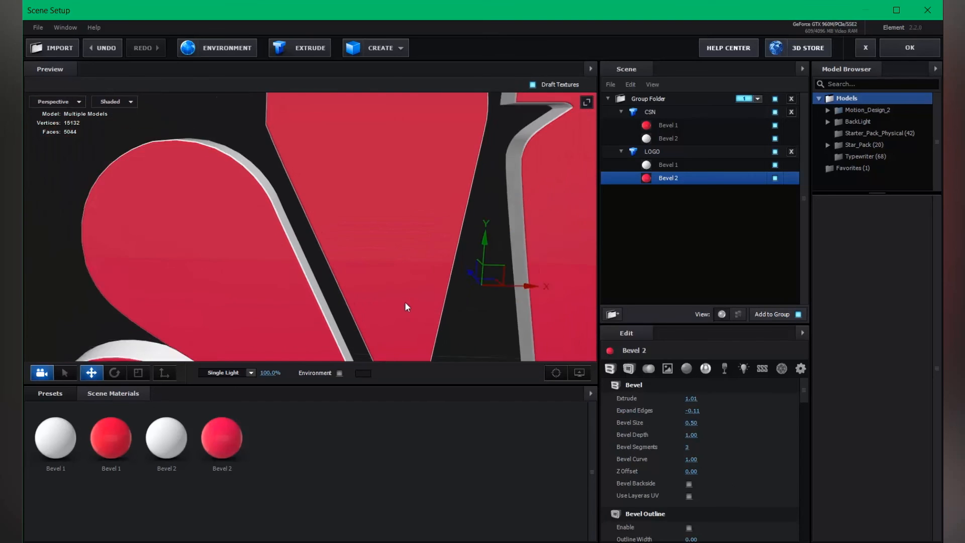
pyautogui.scroll(-8, 403, 301)
pyautogui.moveTo(476, 308); pyautogui.dragTo(433, 276)
pyautogui.scroll(3, 436, 235)
pyautogui.scroll(3, 436, 235)
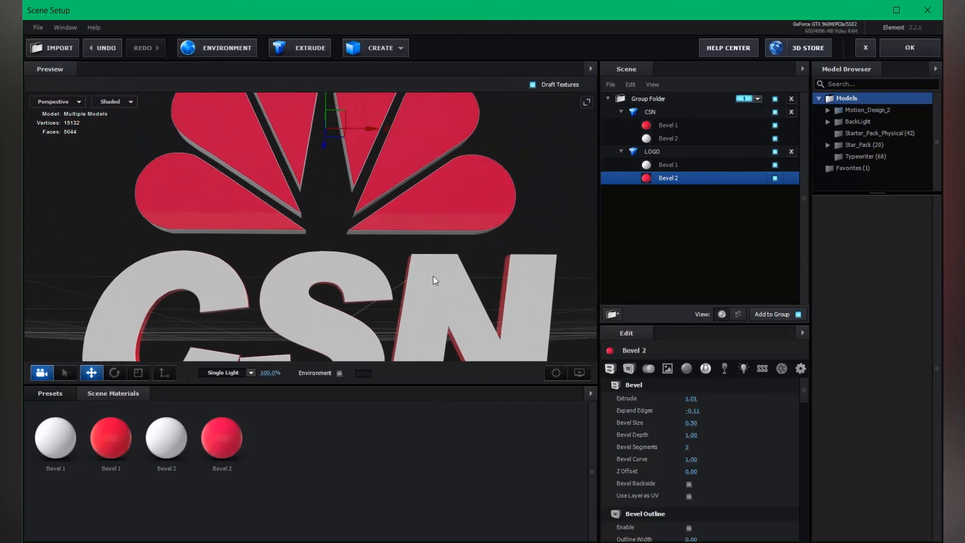
pyautogui.scroll(3, 438, 212)
pyautogui.moveTo(467, 168); pyautogui.dragTo(504, 313)
pyautogui.scroll(4, 460, 221)
# Switch the LOGO model's Bevel 2 material from the Physical Shader to the non-physical shader type
pyautogui.click(651, 151)
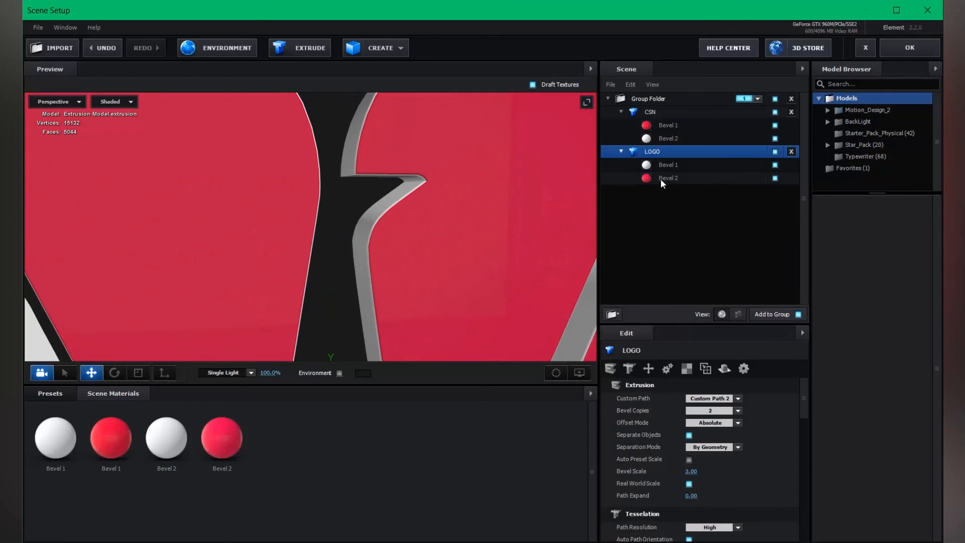
pyautogui.click(660, 178)
pyautogui.click(649, 370)
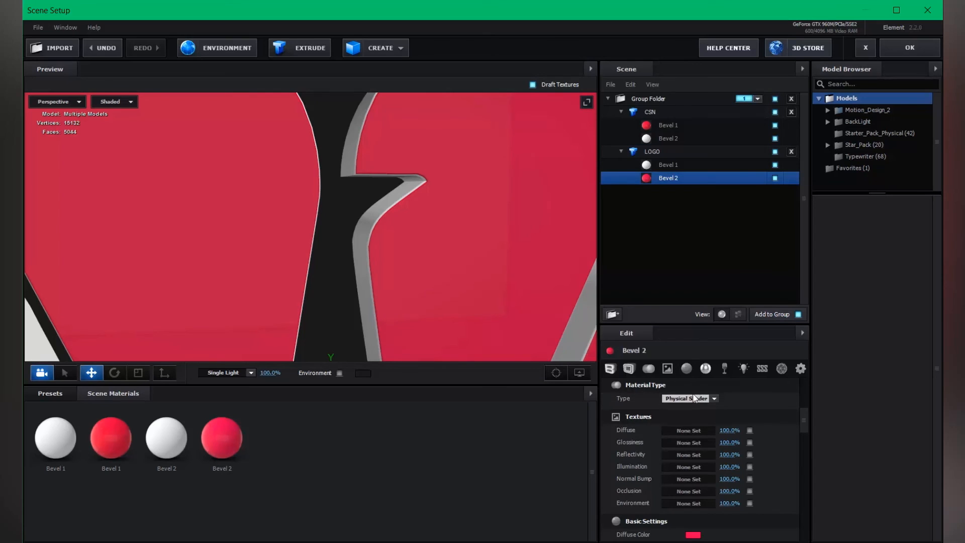
pyautogui.click(672, 400)
pyautogui.click(699, 404)
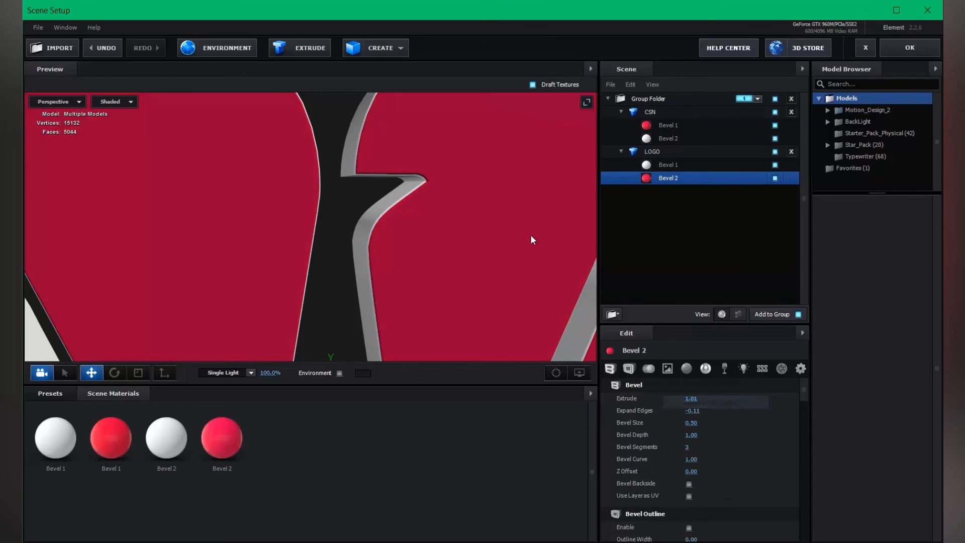
# Set the specular color of the LOGO model's Bevel 2 material to orange FF5900 and apply the scene setup
pyautogui.scroll(-5, 528, 235)
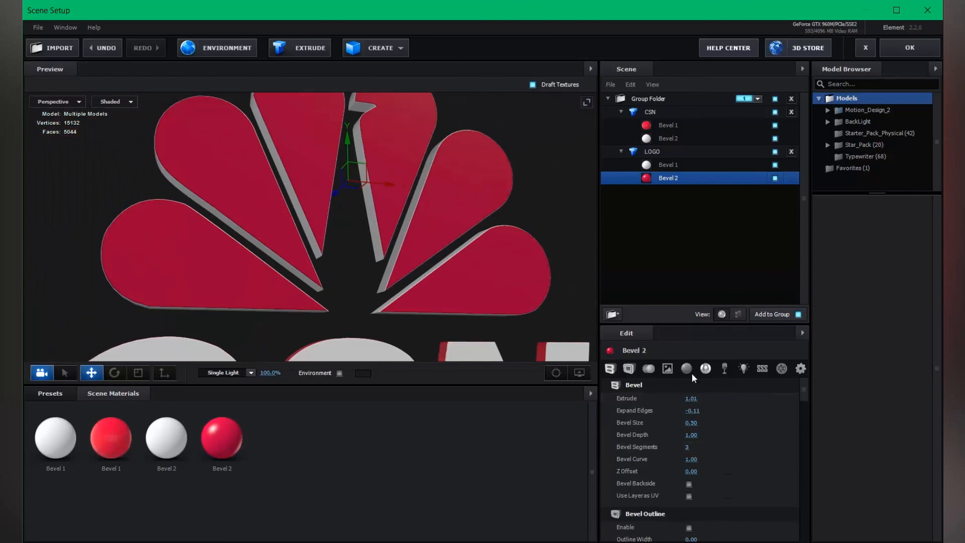
pyautogui.click(686, 368)
pyautogui.click(694, 423)
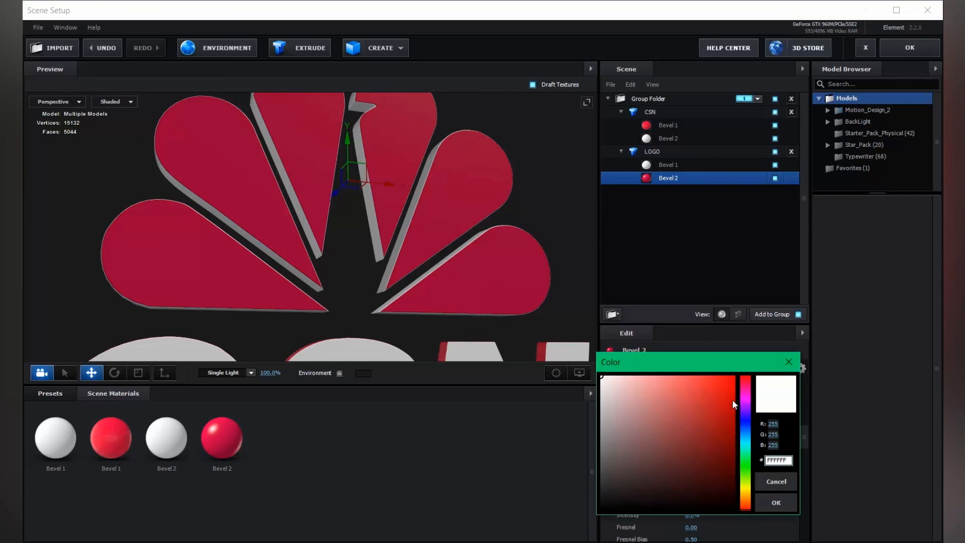
pyautogui.moveTo(746, 499); pyautogui.dragTo(747, 505)
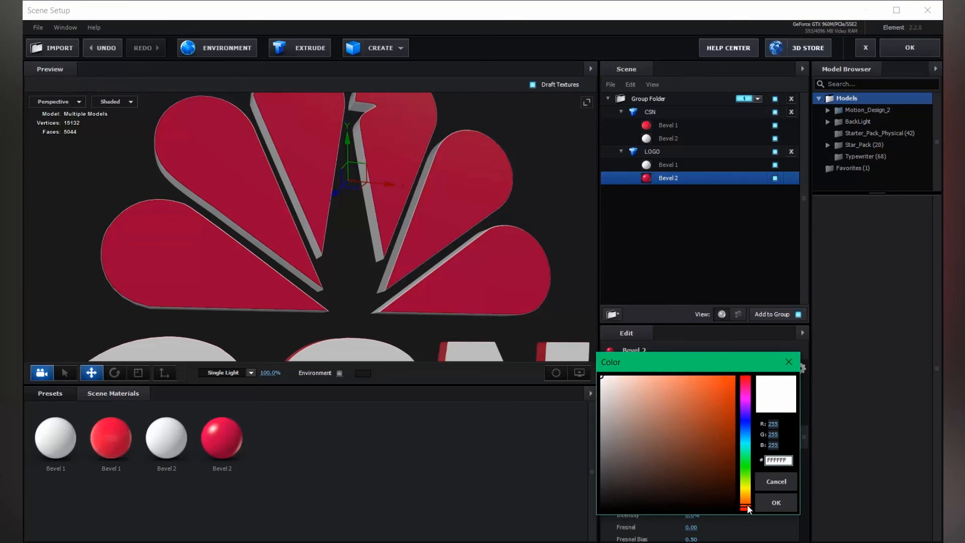
pyautogui.click(734, 377)
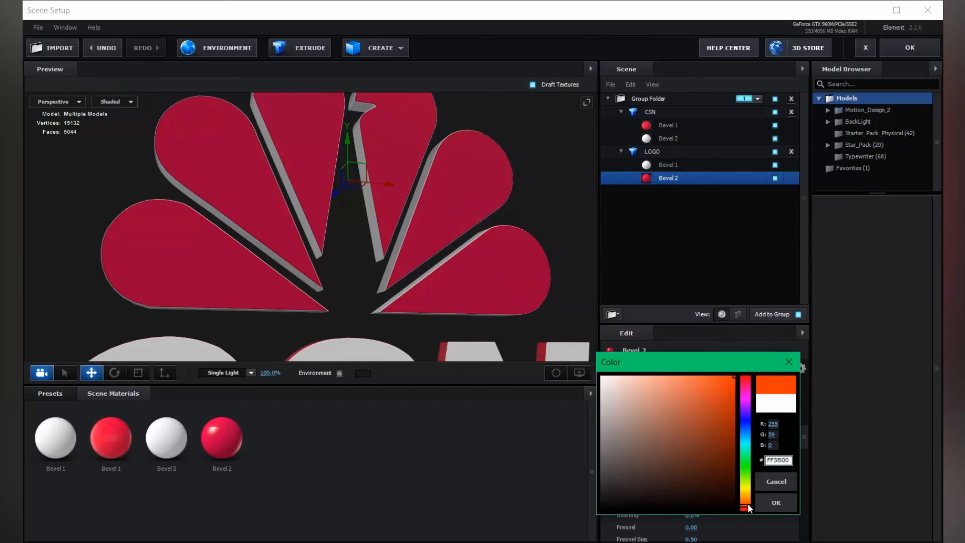
pyautogui.moveTo(748, 502); pyautogui.dragTo(747, 501)
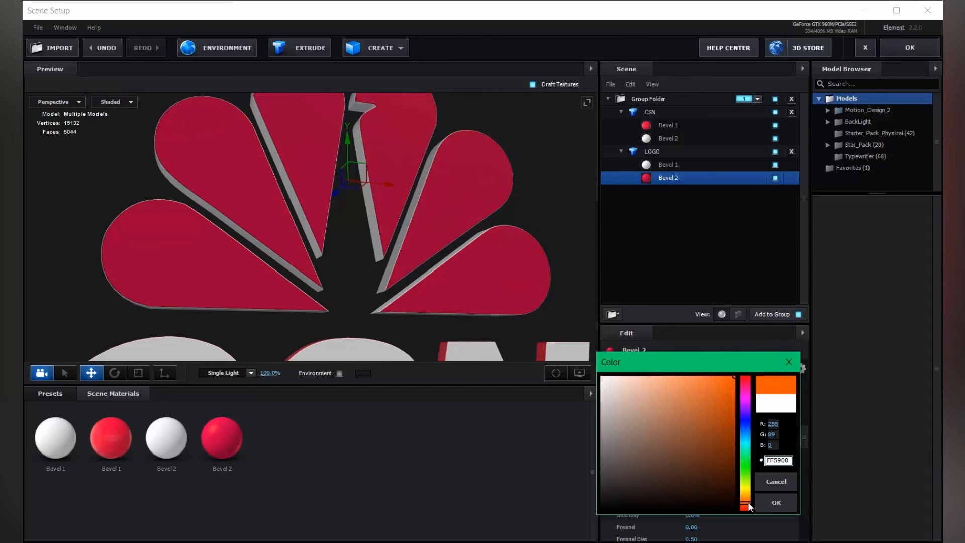
pyautogui.click(775, 503)
pyautogui.moveTo(402, 239); pyautogui.dragTo(547, 204)
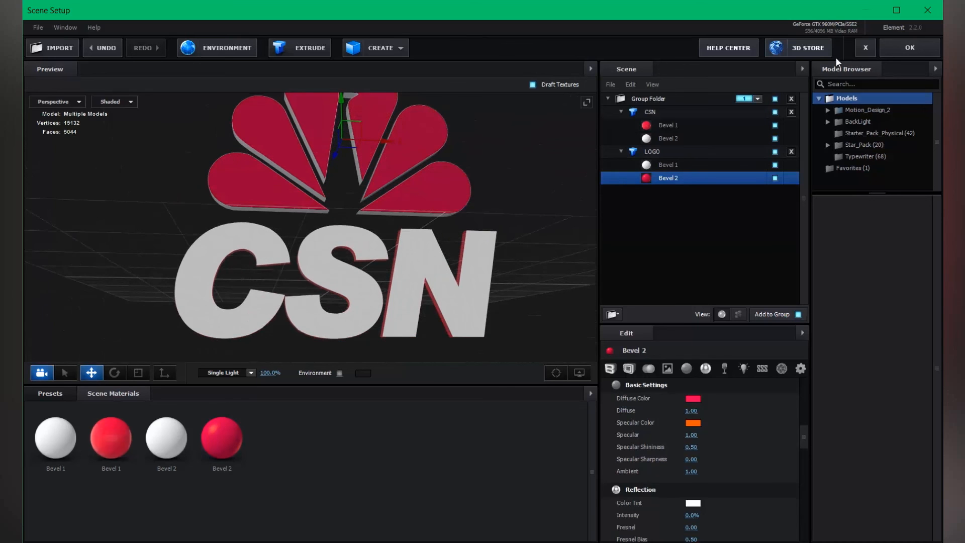
pyautogui.click(894, 47)
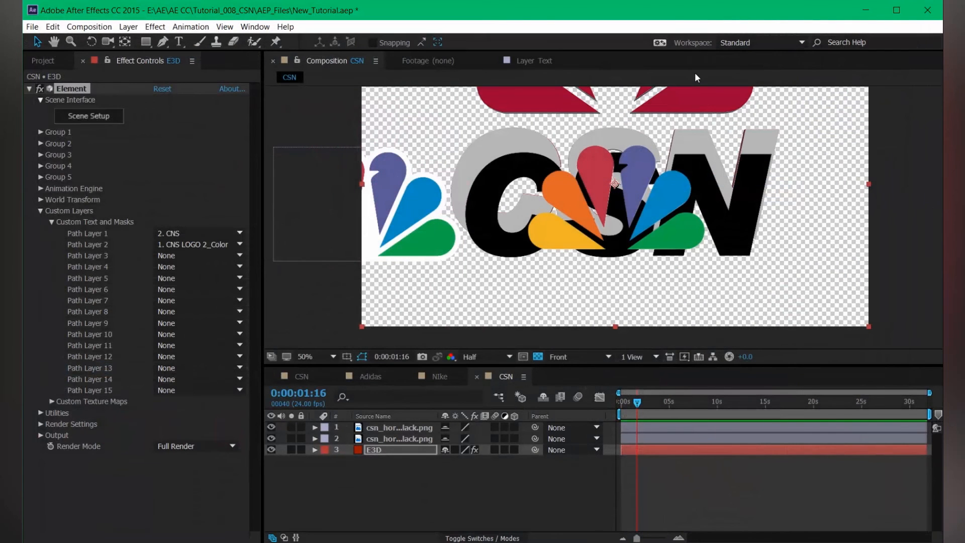
# Turn off the visibility of both csn_horizontal_fc_black.png layers and hide them from the timeline as shy layers
pyautogui.click(270, 432)
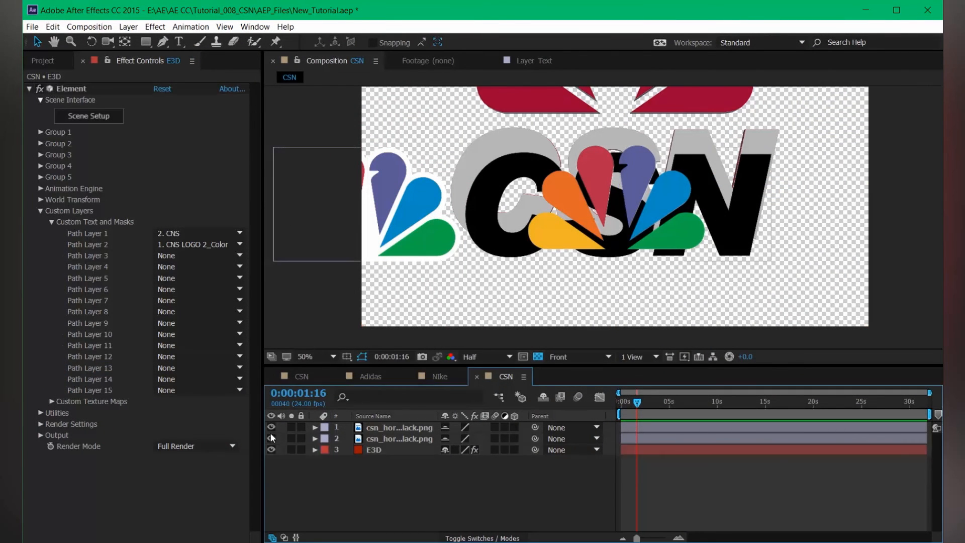
pyautogui.click(270, 427)
pyautogui.click(432, 426)
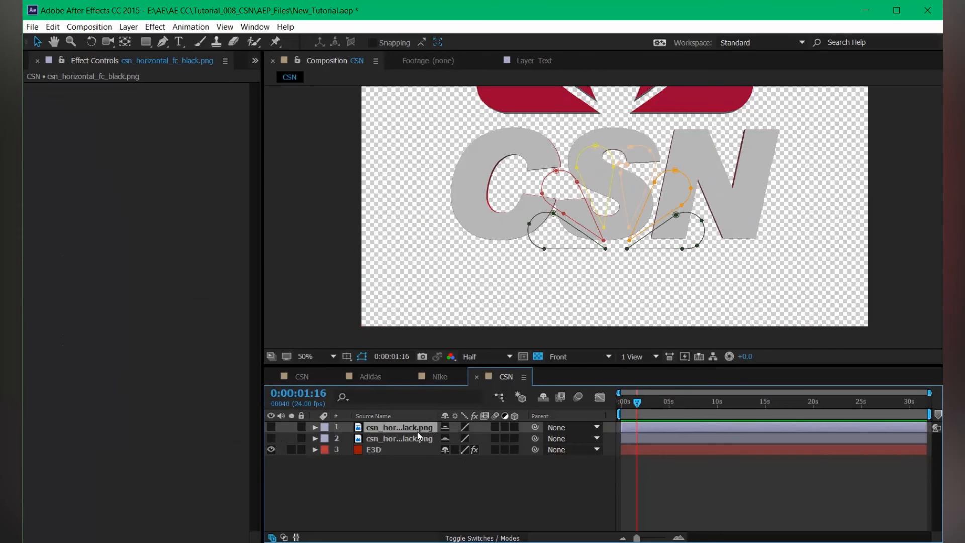
pyautogui.click(402, 438)
pyautogui.click(543, 398)
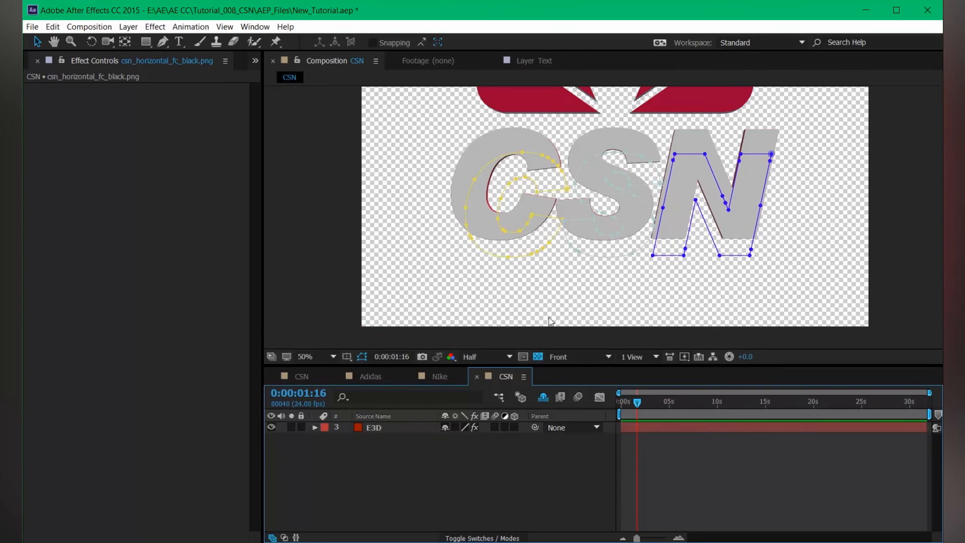
# Turn off the composition's transparency grid and select the E3D layer
pyautogui.scroll(-4, 658, 168)
pyautogui.scroll(4, 615, 223)
pyautogui.moveTo(614, 219); pyautogui.dragTo(631, 202)
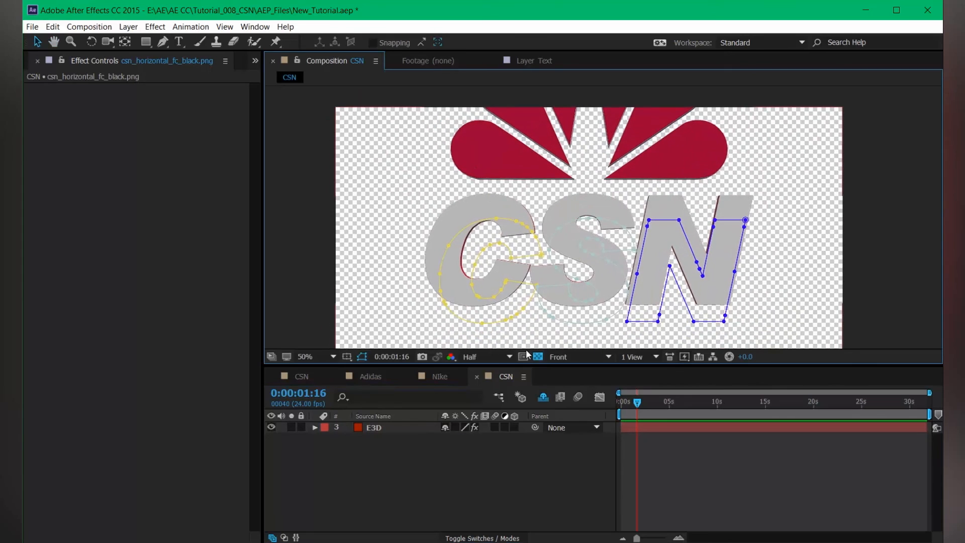
pyautogui.click(538, 357)
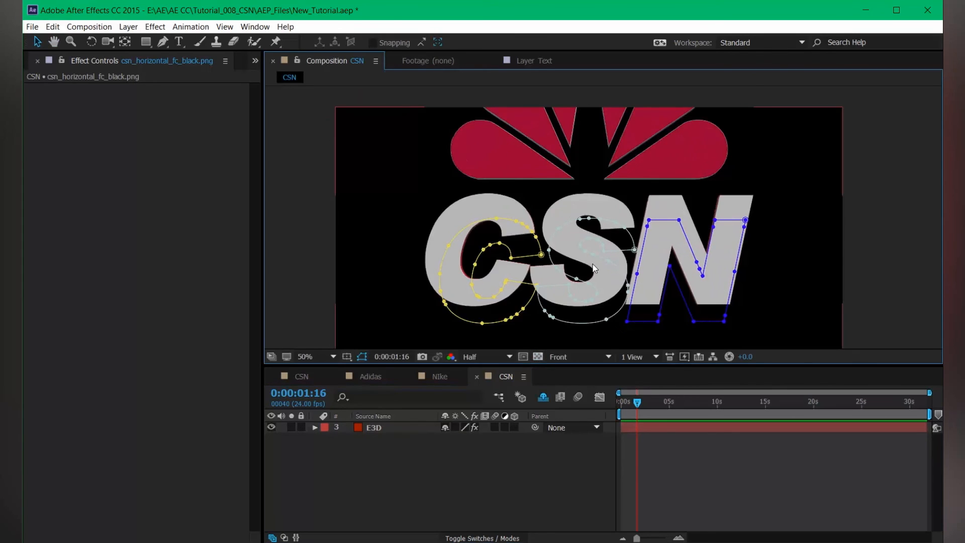
pyautogui.scroll(-2, 594, 268)
pyautogui.click(370, 411)
pyautogui.click(388, 427)
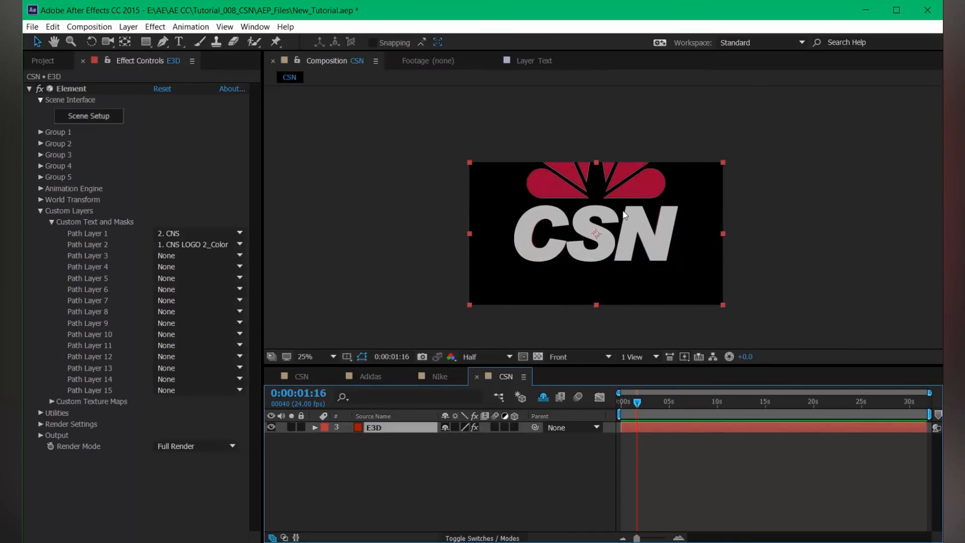
pyautogui.scroll(2, 613, 223)
pyautogui.moveTo(607, 239)
pyautogui.mouseDown()
pyautogui.moveTo(622, 245)
pyautogui.moveTo(616, 249)
pyautogui.mouseUp()
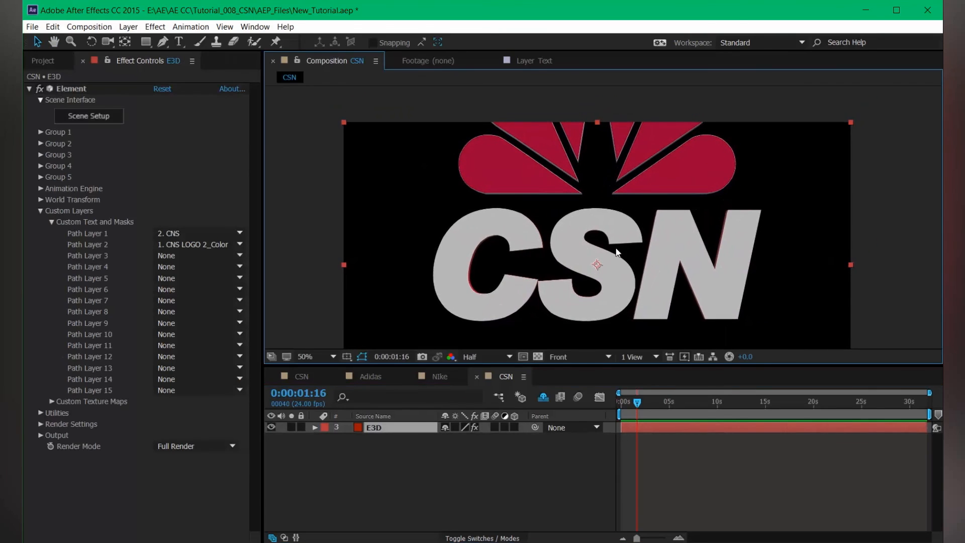
# Add a two-node camera with the 28mm preset and view the composition through the Active Camera
pyautogui.hotkey('ctrl', 'alt', 'shift', 'c')
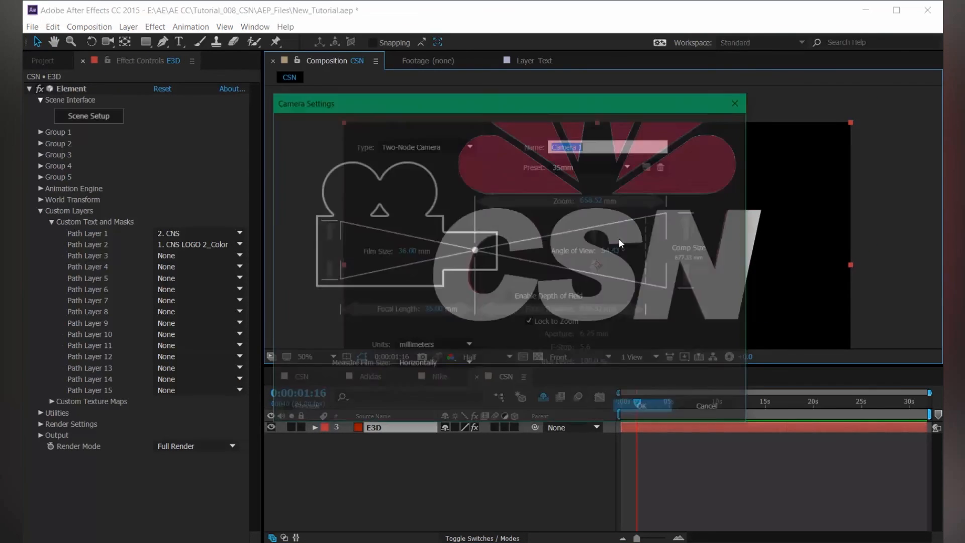
pyautogui.click(599, 169)
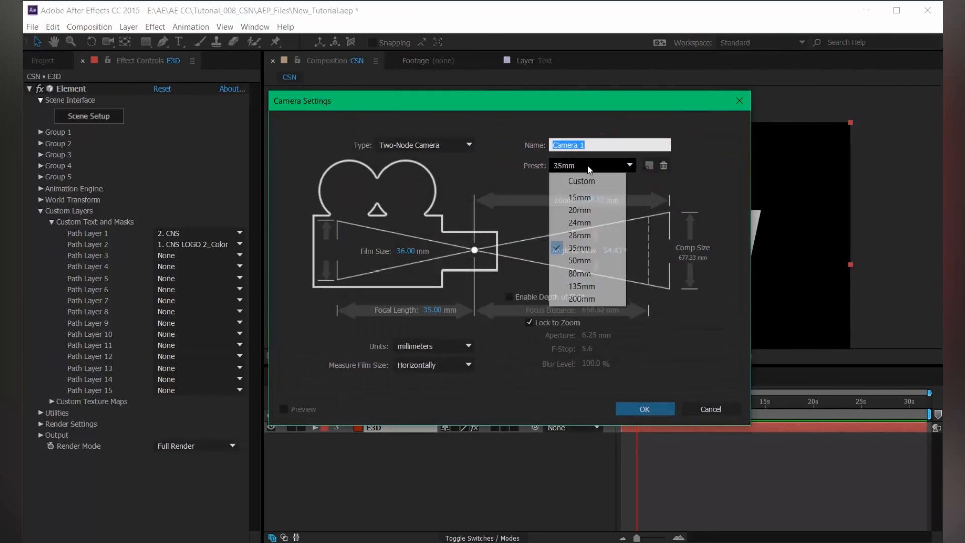
pyautogui.click(580, 236)
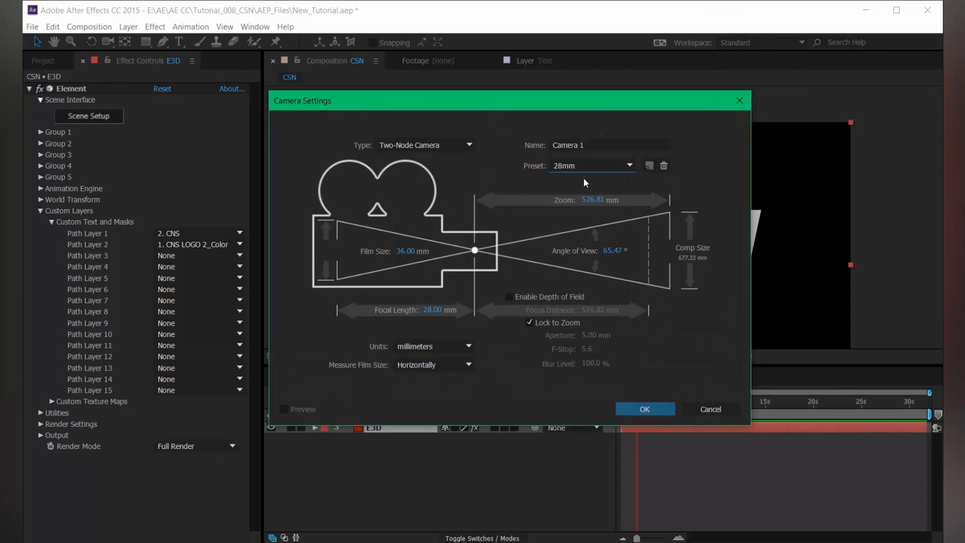
pyautogui.click(634, 413)
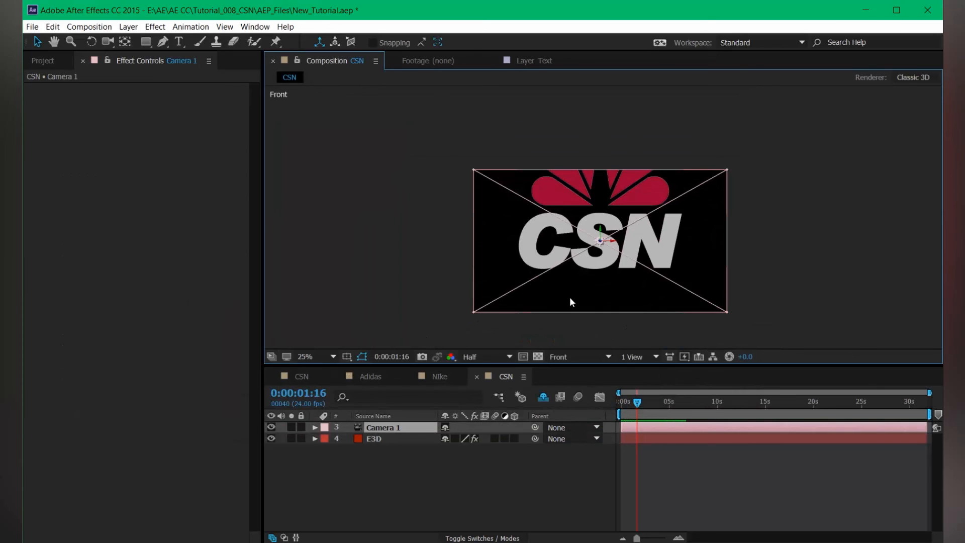
pyautogui.click(489, 360)
pyautogui.click(552, 358)
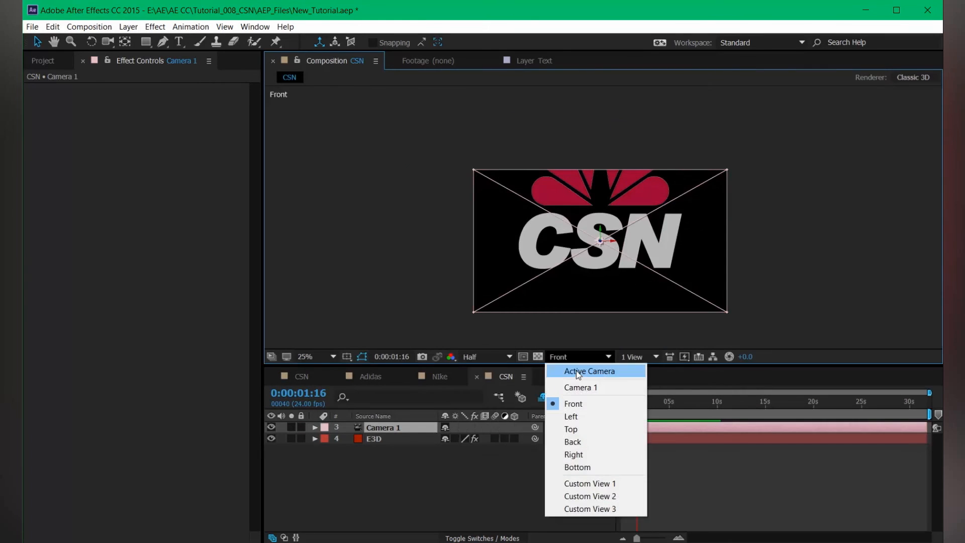
pyautogui.click(585, 370)
# Orbit, pan and pull back Camera 1 until the whole CSN logo sits in the frame at an angle
pyautogui.press('c')
pyautogui.moveTo(585, 254)
pyautogui.mouseDown()
pyautogui.moveTo(610, 262)
pyautogui.moveTo(585, 245)
pyautogui.moveTo(594, 249)
pyautogui.mouseUp()
pyautogui.press('c')
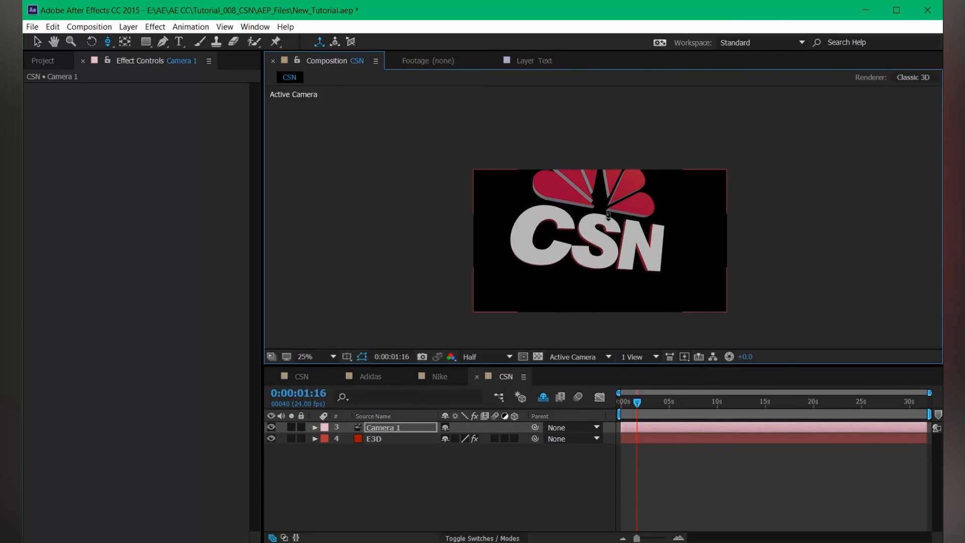
pyautogui.moveTo(608, 215); pyautogui.dragTo(620, 250)
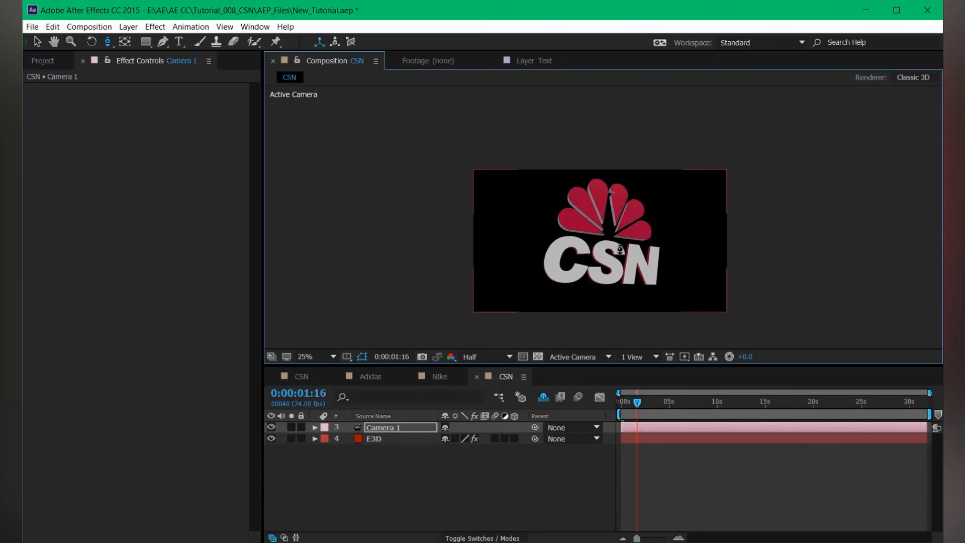
pyautogui.scroll(2, 619, 249)
pyautogui.scroll(-2, 619, 250)
pyautogui.press('v')
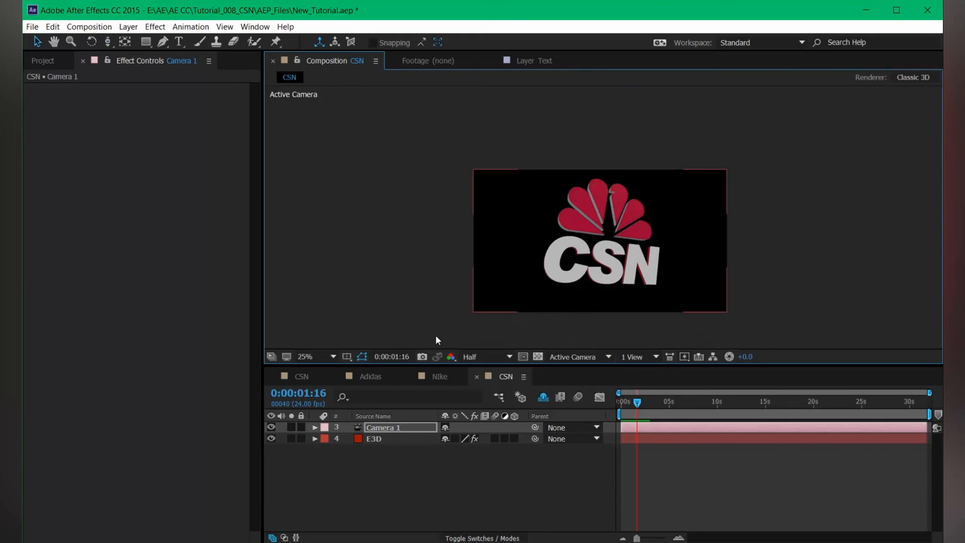
# Reopen the E3D layer's Element scene setup and add a plane model to the scene
pyautogui.click(399, 439)
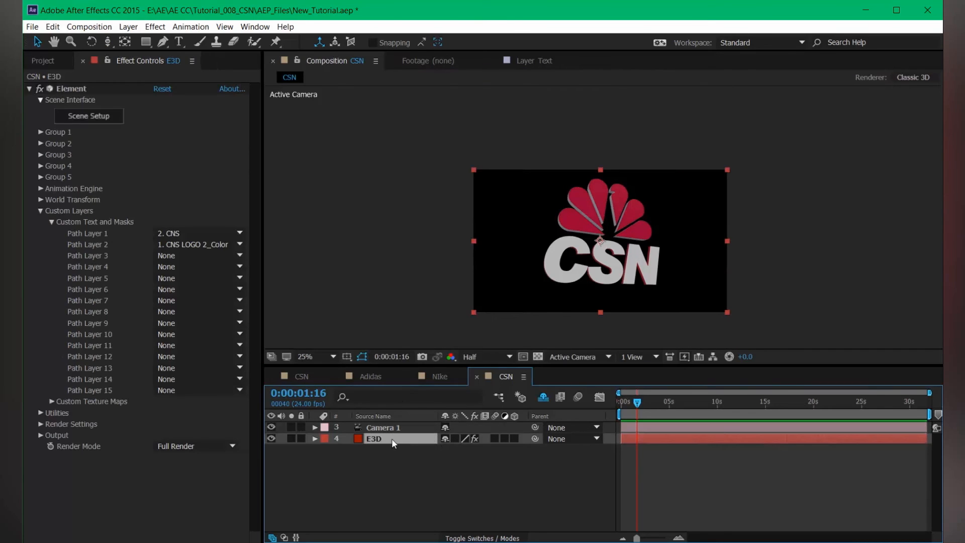
pyautogui.click(86, 116)
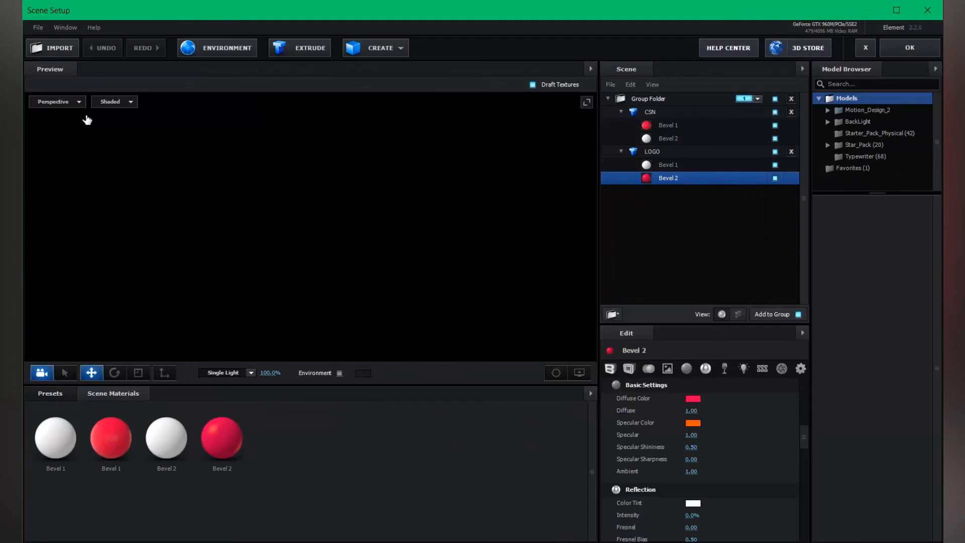
pyautogui.scroll(3, 139, 235)
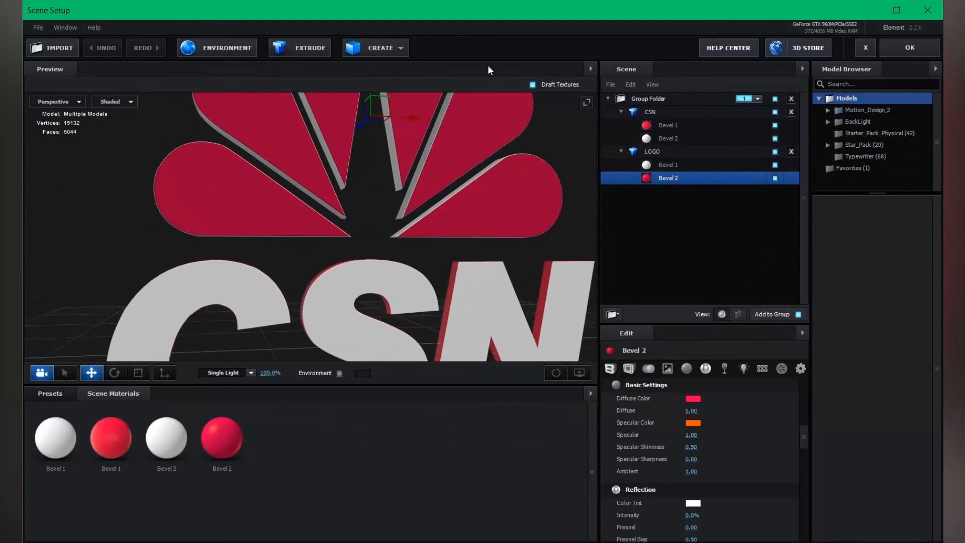
pyautogui.click(395, 45)
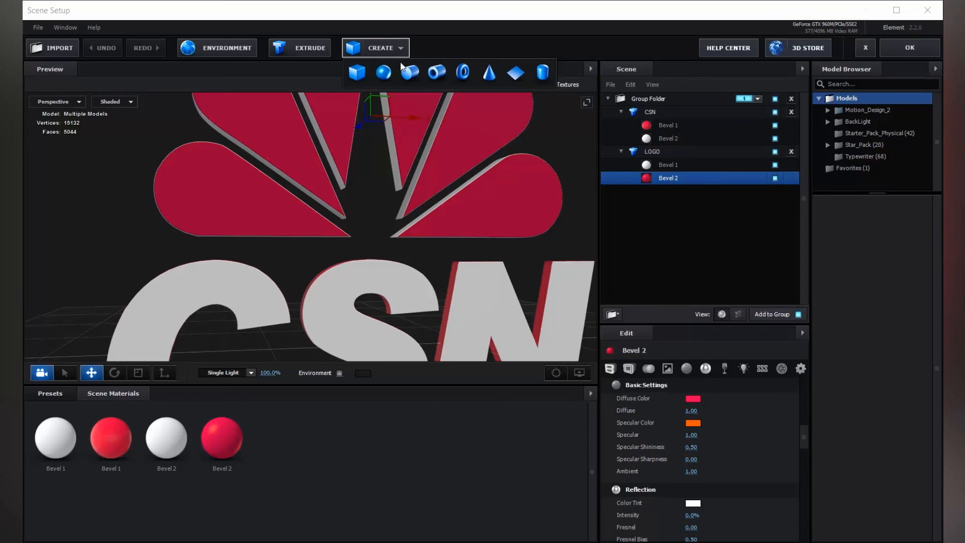
pyautogui.click(509, 76)
pyautogui.scroll(-5, 422, 208)
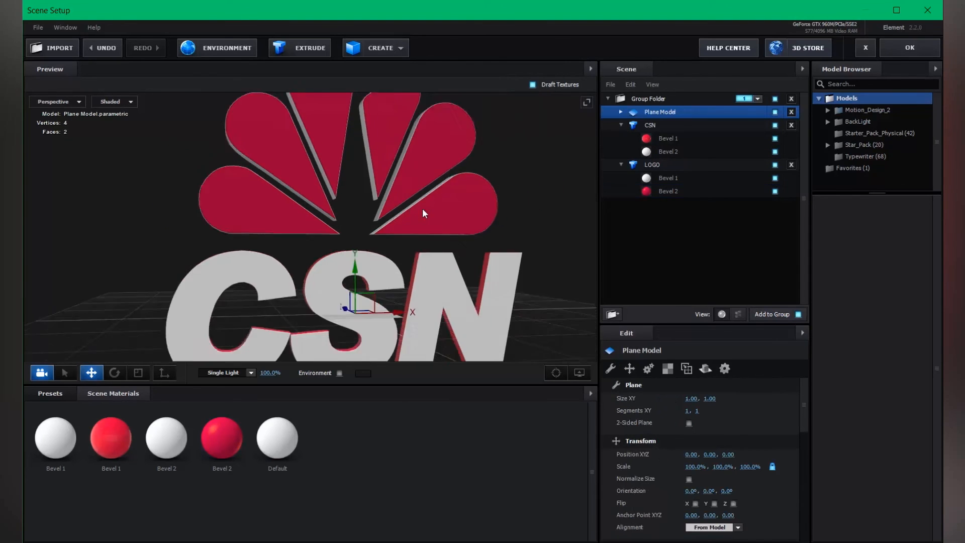
pyautogui.scroll(5, 421, 234)
pyautogui.moveTo(420, 234); pyautogui.dragTo(405, 110)
pyautogui.moveTo(405, 110); pyautogui.dragTo(460, 243)
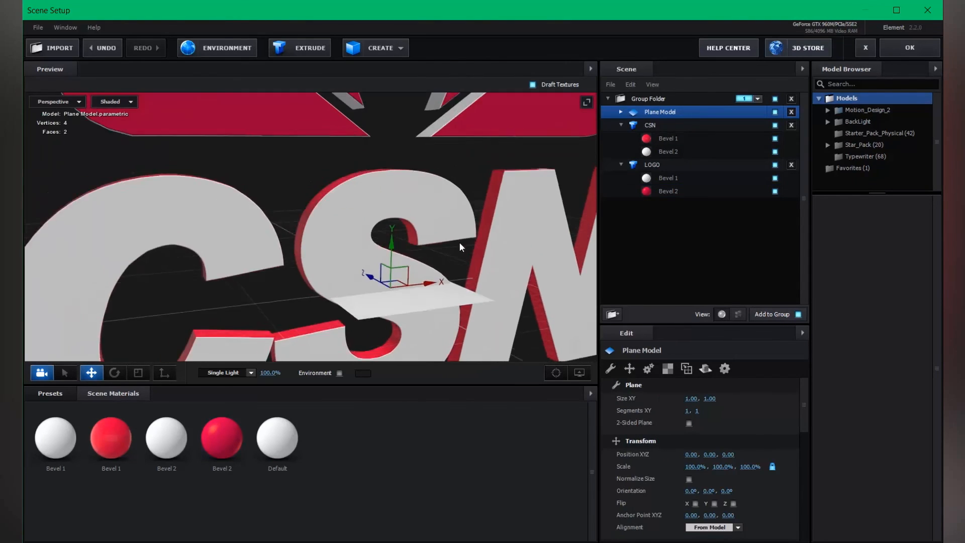
# Rotate the plane model to an X orientation of 270° so that it stands upright at the CSN letters
pyautogui.press('r')
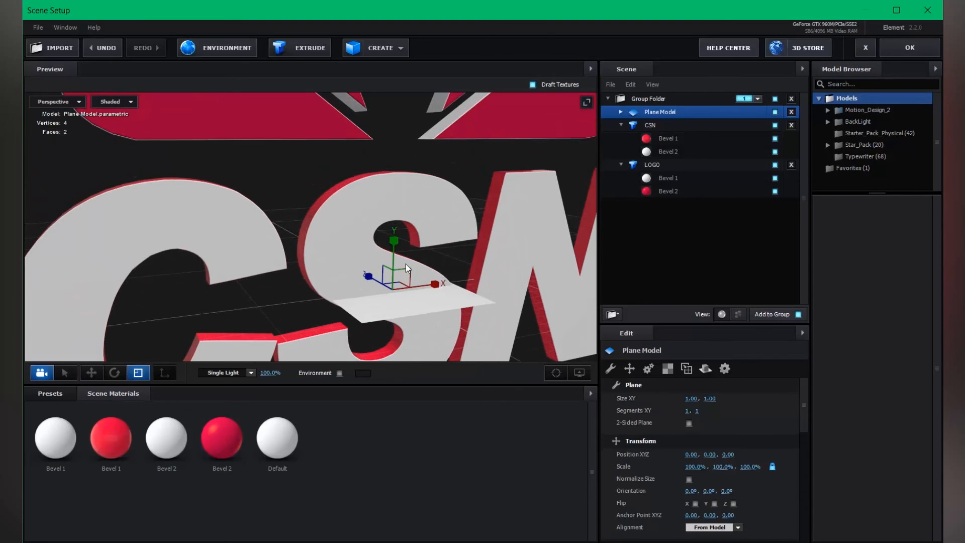
pyautogui.press('e')
pyautogui.moveTo(412, 264); pyautogui.dragTo(514, 326)
pyautogui.moveTo(496, 321); pyautogui.dragTo(466, 311)
pyautogui.press('r')
pyautogui.scroll(-3, 300, 265)
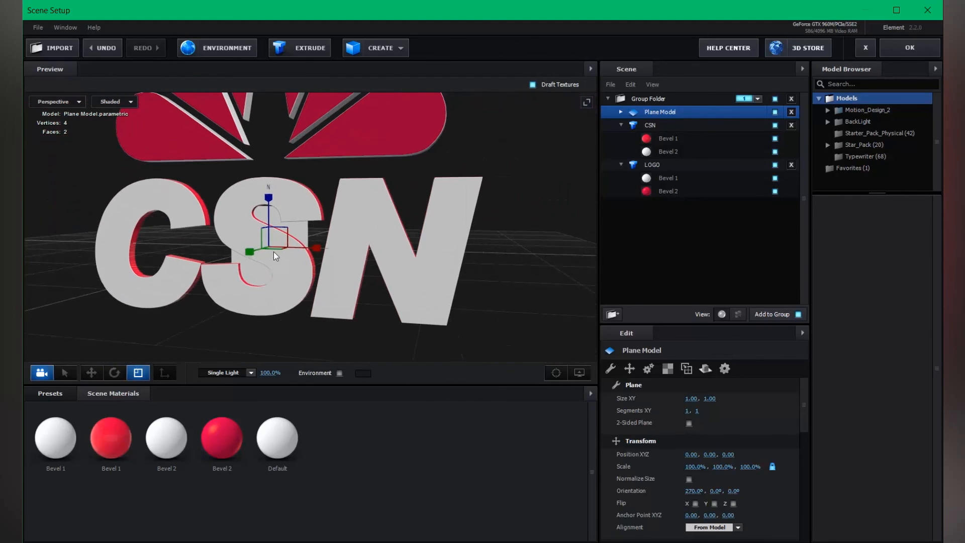
# Scale the plane model up uniformly to 3726.2% so that it forms a large wall around the CSN logo
pyautogui.moveTo(271, 245); pyautogui.dragTo(401, 248)
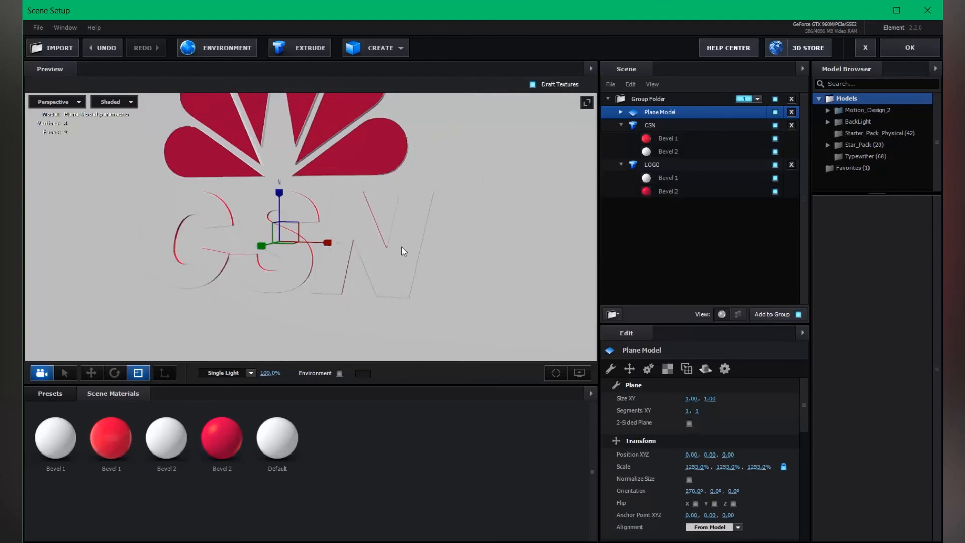
pyautogui.scroll(-3, 333, 232)
pyautogui.moveTo(299, 230); pyautogui.dragTo(595, 263)
pyautogui.scroll(3, 198, 221)
pyautogui.moveTo(200, 219); pyautogui.dragTo(269, 223)
# Move the plane model along its depth axis to a Z position of 0.06
pyautogui.press('w')
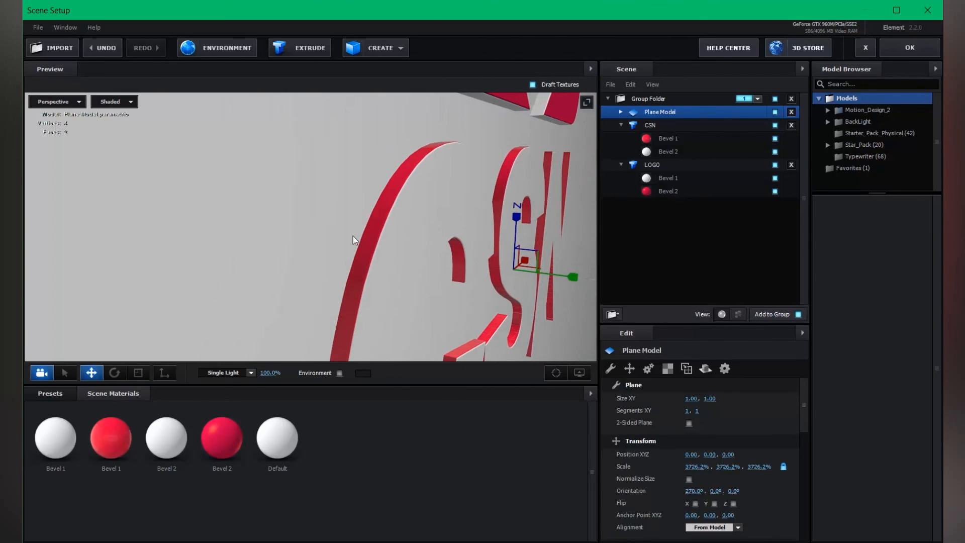
pyautogui.moveTo(468, 264)
pyautogui.mouseDown()
pyautogui.moveTo(453, 261)
pyautogui.moveTo(463, 265)
pyautogui.mouseUp()
pyautogui.scroll(-5, 331, 201)
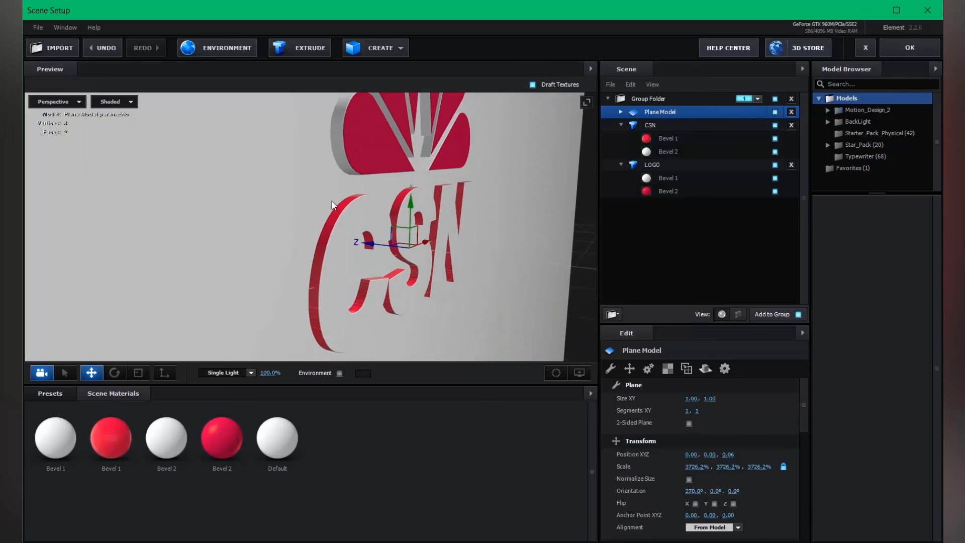
# Set the Extrude of the CSN letters to 2.03 for Bevel 1 and 2.18 for Bevel 2
pyautogui.moveTo(332, 201); pyautogui.dragTo(228, 172)
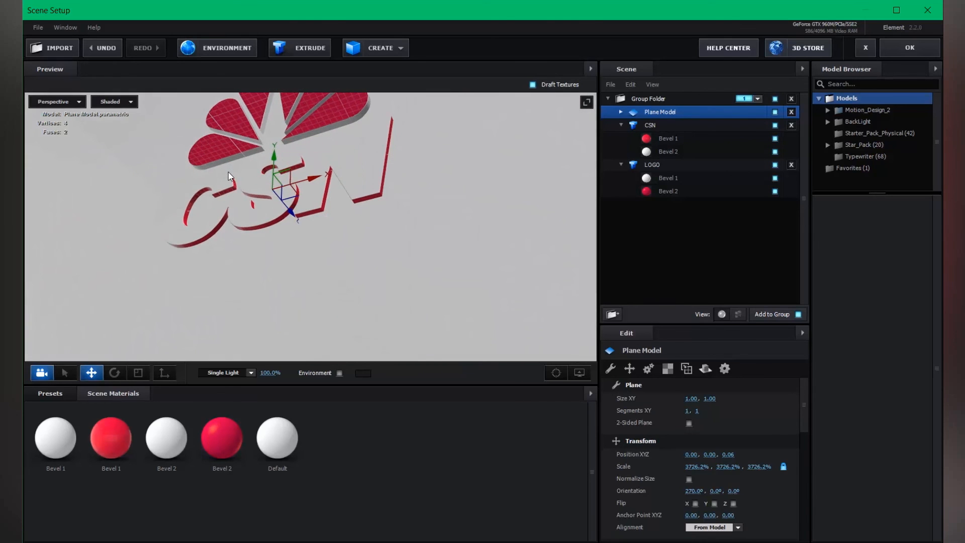
pyautogui.scroll(8, 228, 173)
pyautogui.moveTo(168, 195); pyautogui.dragTo(269, 204)
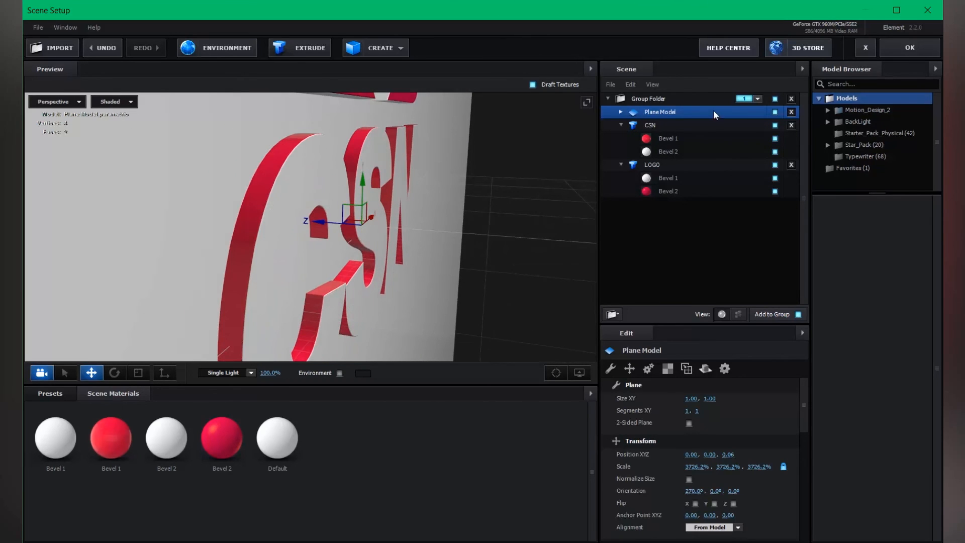
pyautogui.click(660, 137)
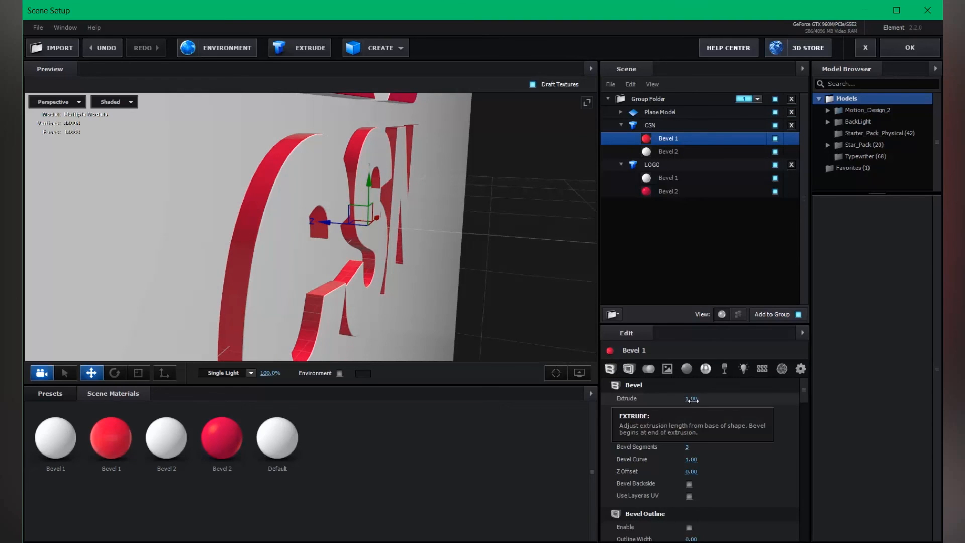
pyautogui.moveTo(692, 399); pyautogui.dragTo(736, 396)
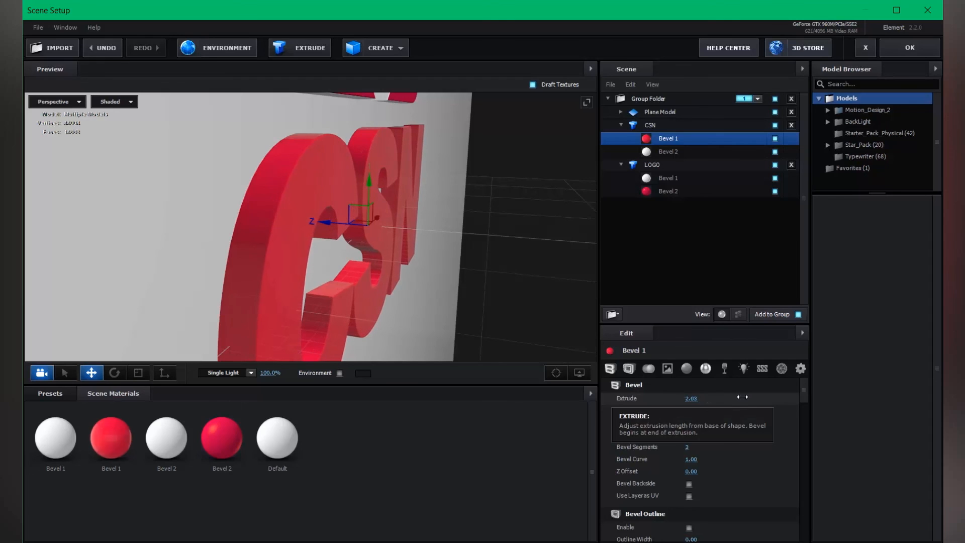
pyautogui.click(679, 147)
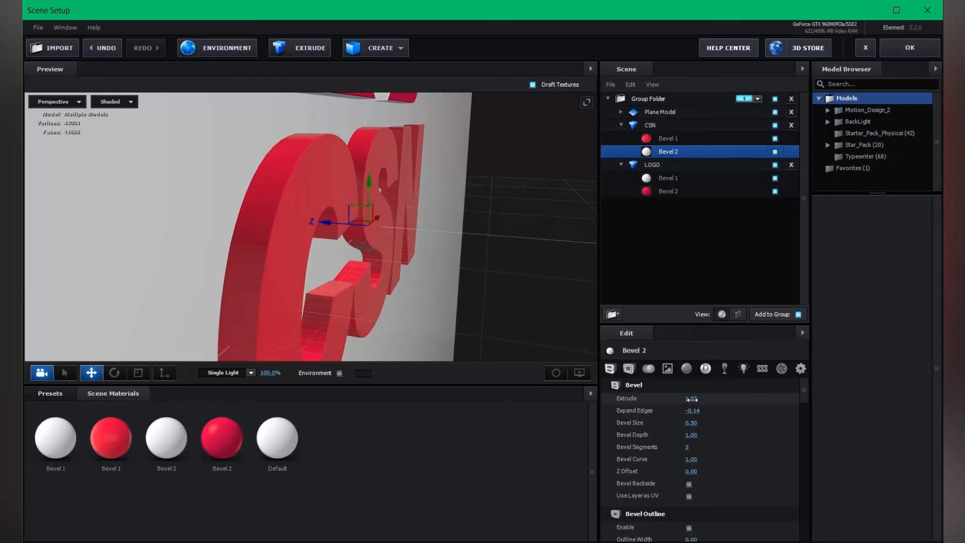
pyautogui.moveTo(692, 399); pyautogui.dragTo(752, 400)
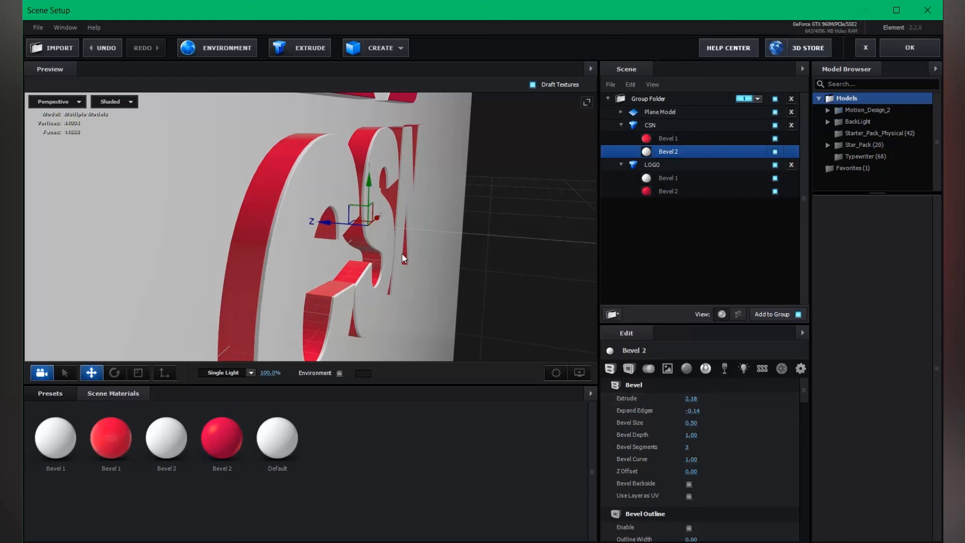
# Set the diffuse color of the plane model's Default material to red FF0041
pyautogui.moveTo(391, 270); pyautogui.dragTo(329, 357)
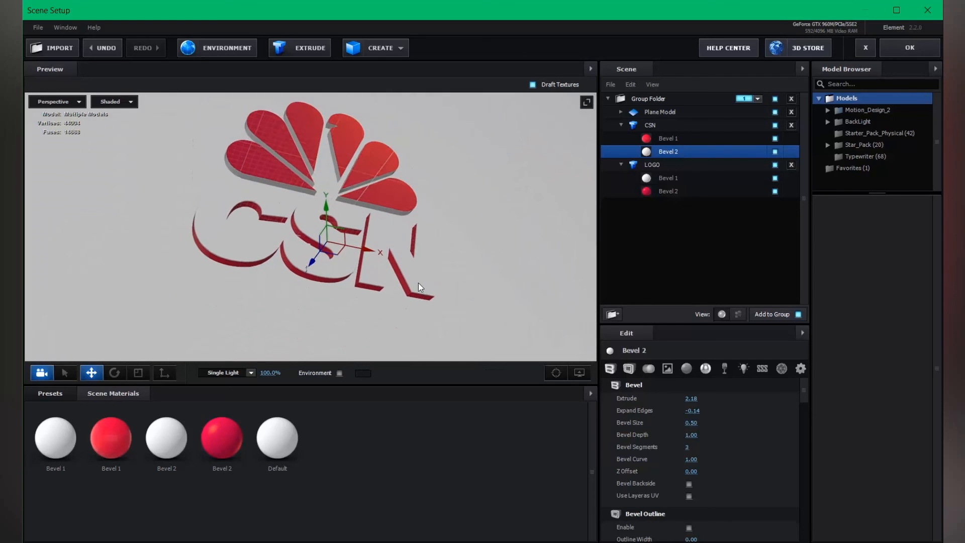
pyautogui.click(590, 393)
pyautogui.click(623, 409)
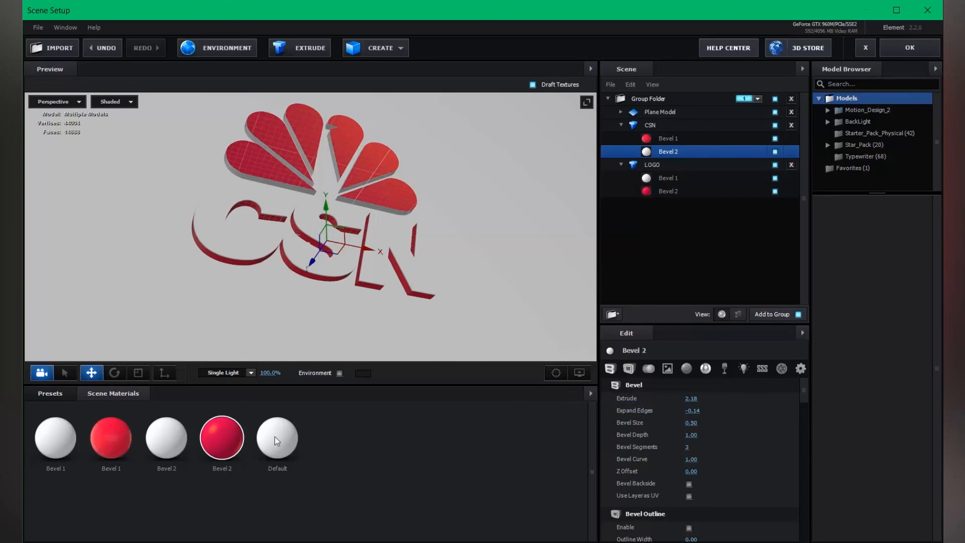
pyautogui.click(620, 112)
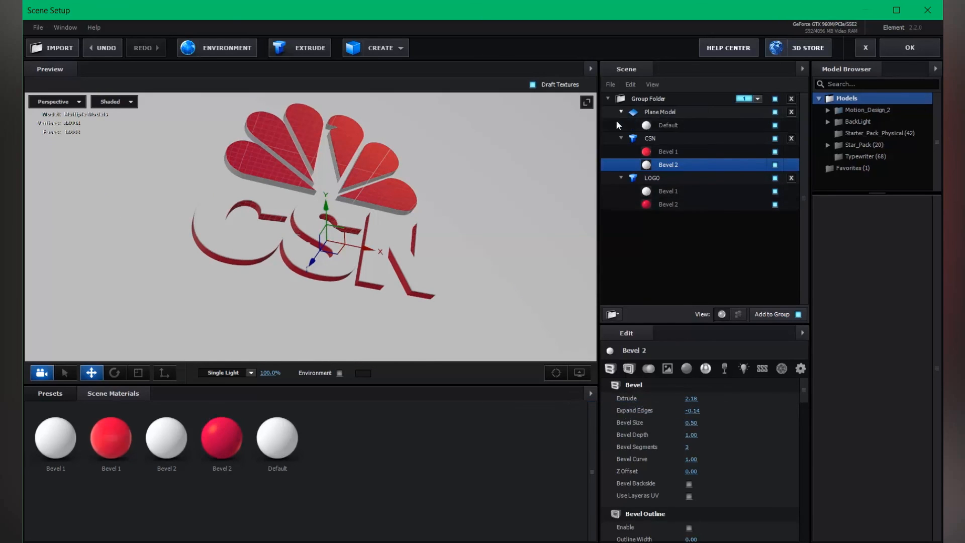
pyautogui.click(653, 112)
pyautogui.click(663, 125)
pyautogui.click(649, 368)
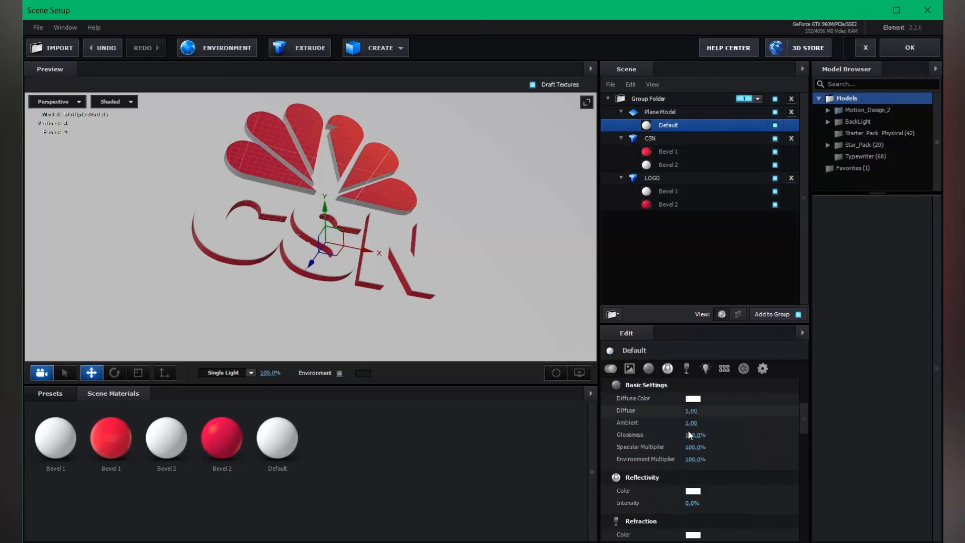
pyautogui.click(695, 400)
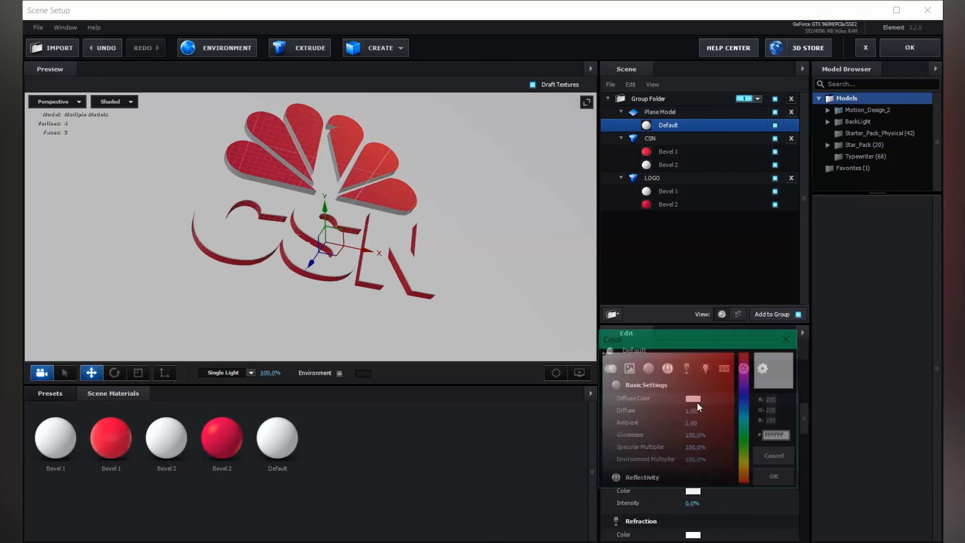
pyautogui.click(746, 356)
pyautogui.click(747, 354)
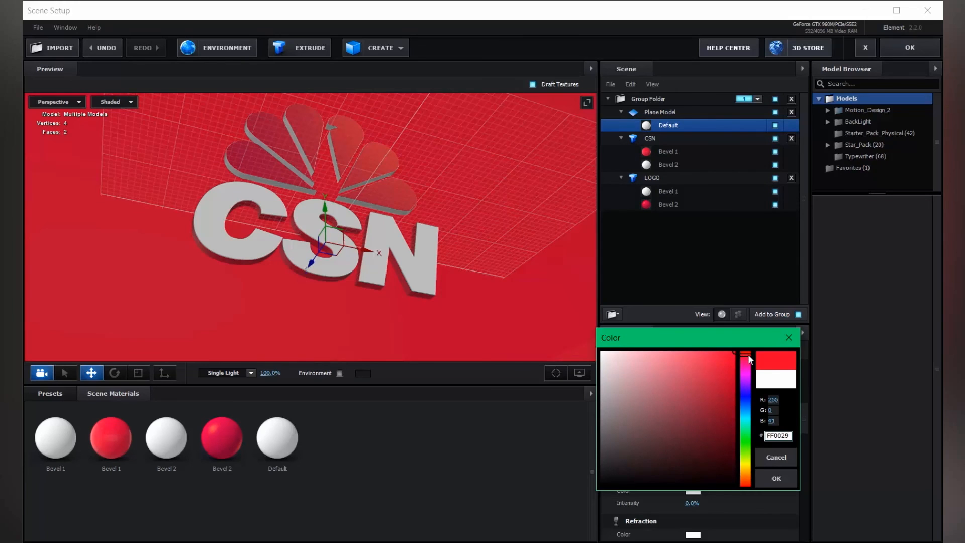
pyautogui.click(749, 357)
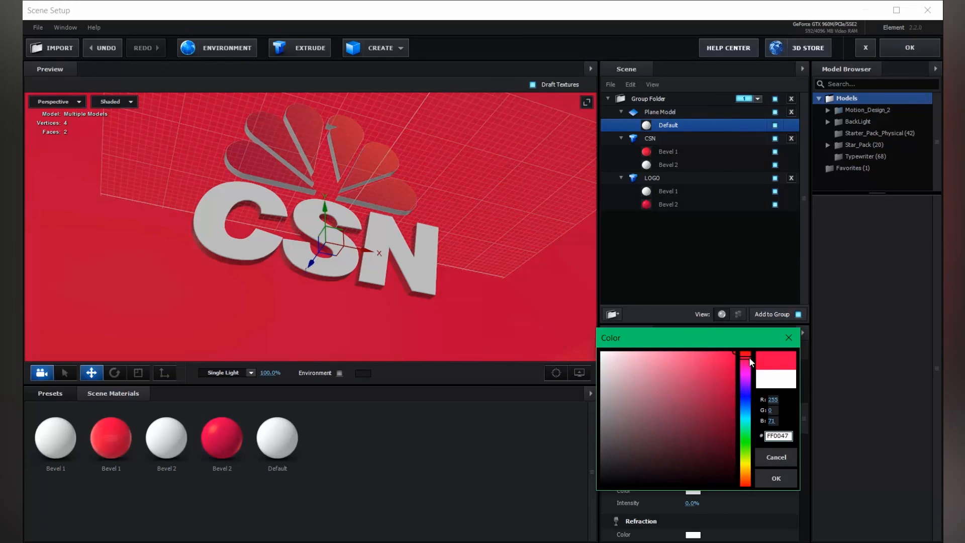
pyautogui.click(775, 478)
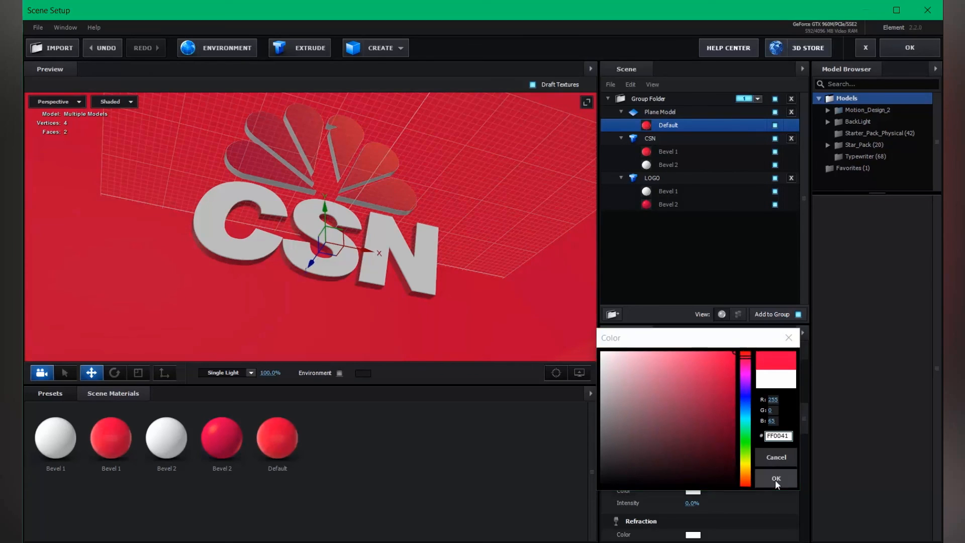
# Change the material type of the plane's Default material to Standard Shader
pyautogui.scroll(4, 714, 422)
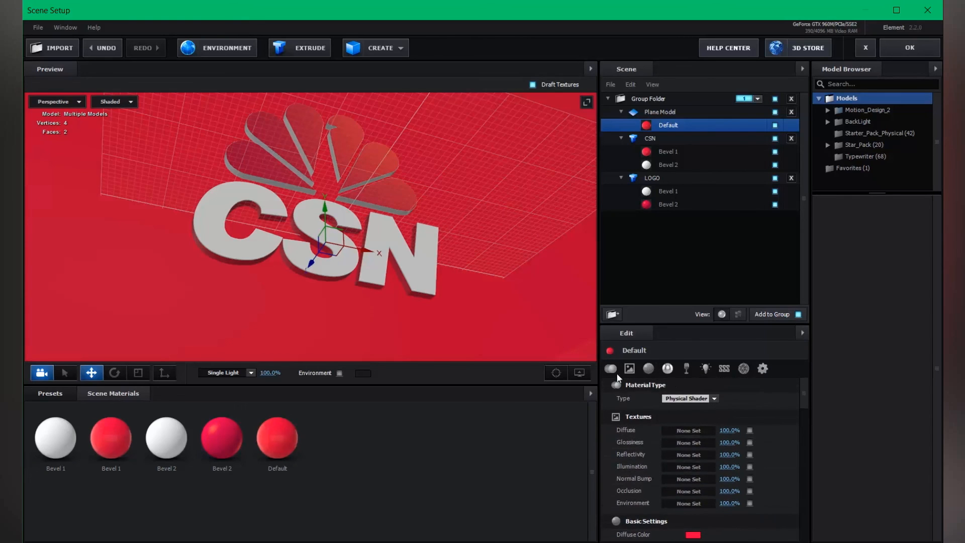
pyautogui.click(698, 399)
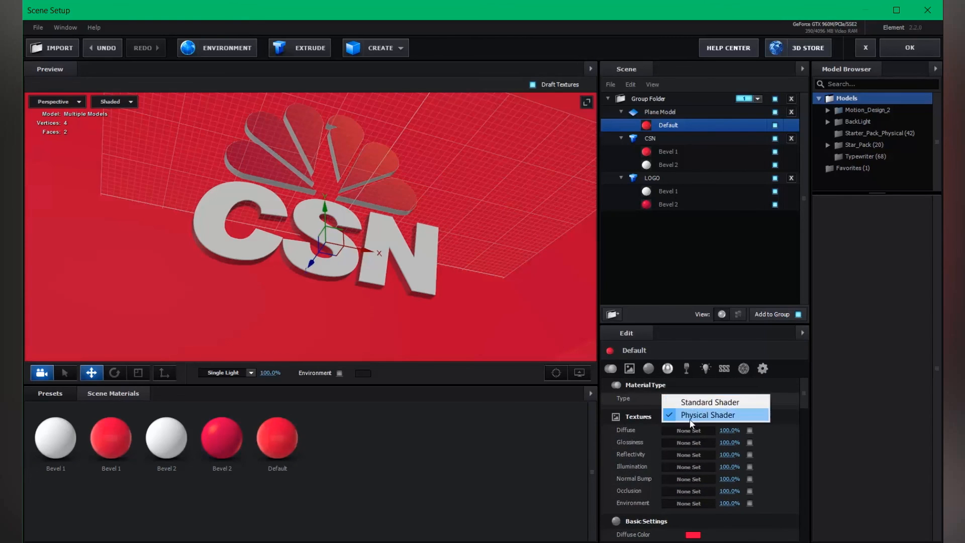
pyautogui.click(696, 401)
pyautogui.scroll(3, 450, 258)
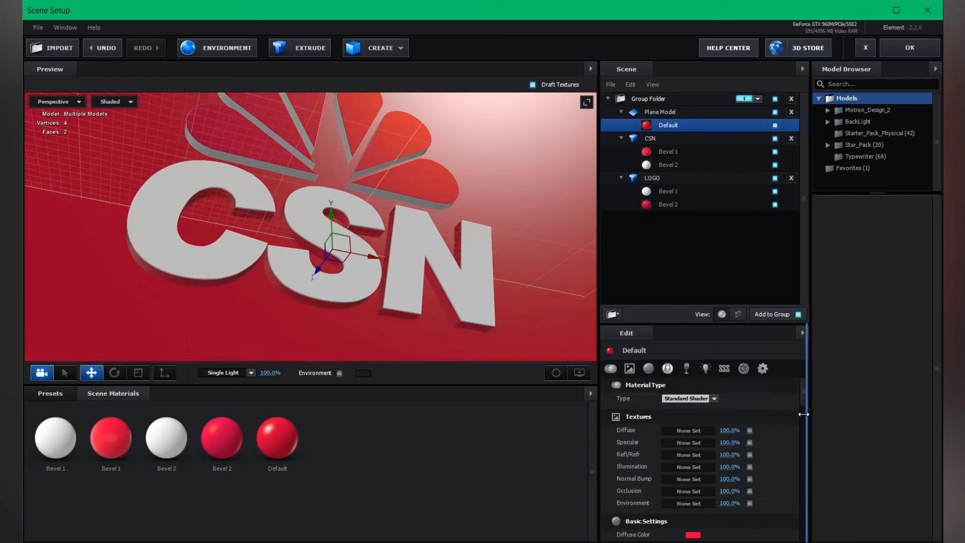
# Widen the material settings area and set the plane material's specular color to orange-red FF2F00
pyautogui.moveTo(807, 414); pyautogui.dragTo(803, 414)
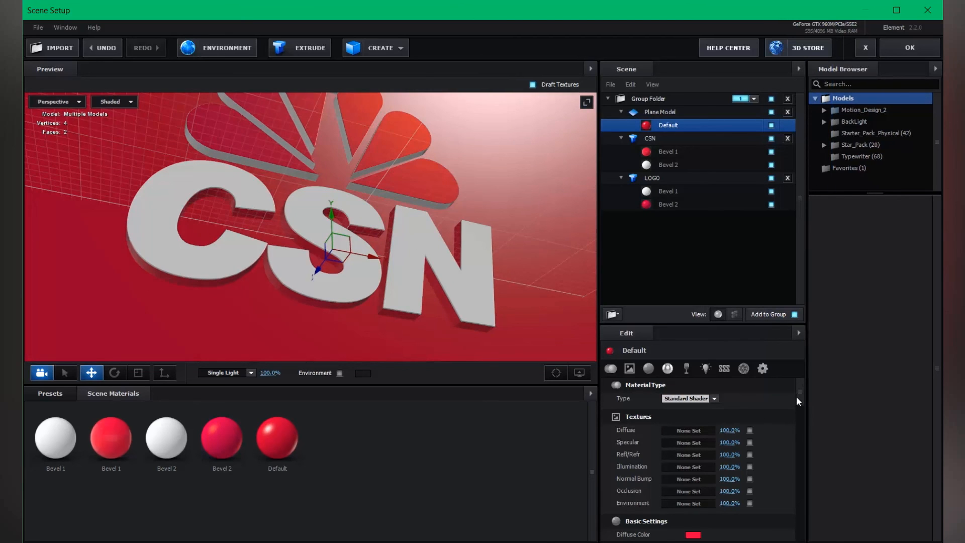
pyautogui.moveTo(796, 396); pyautogui.dragTo(798, 389)
pyautogui.scroll(-5, 824, 414)
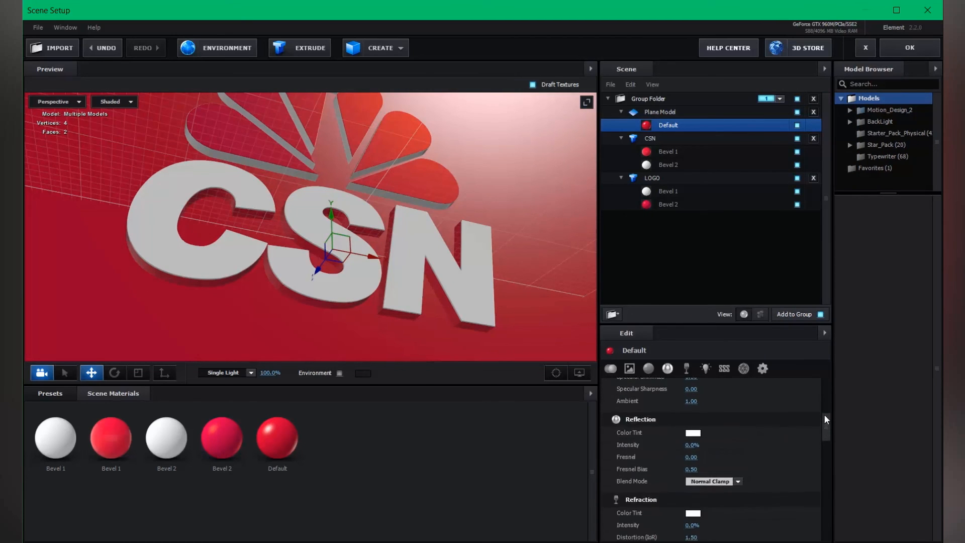
pyautogui.click(694, 408)
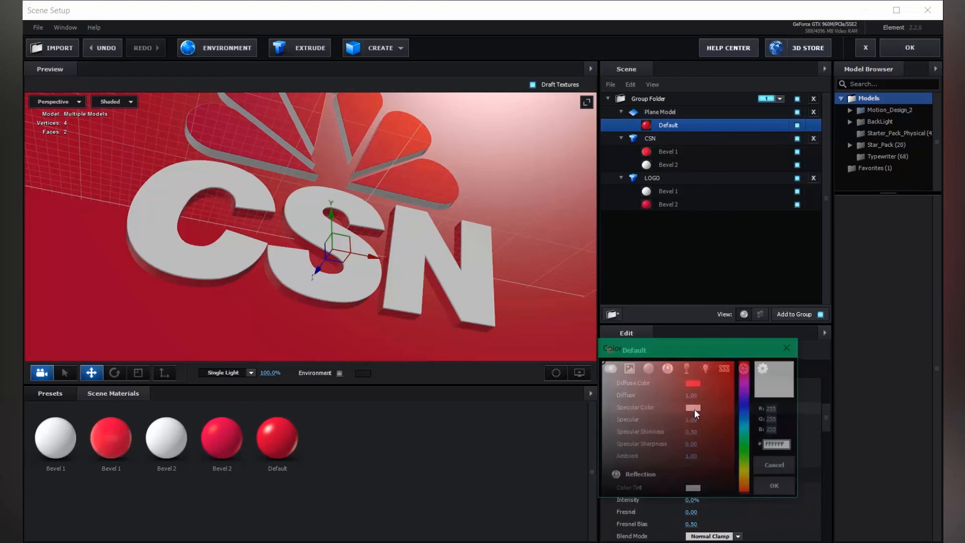
pyautogui.moveTo(745, 491)
pyautogui.mouseDown()
pyautogui.moveTo(747, 483)
pyautogui.moveTo(749, 490)
pyautogui.mouseUp()
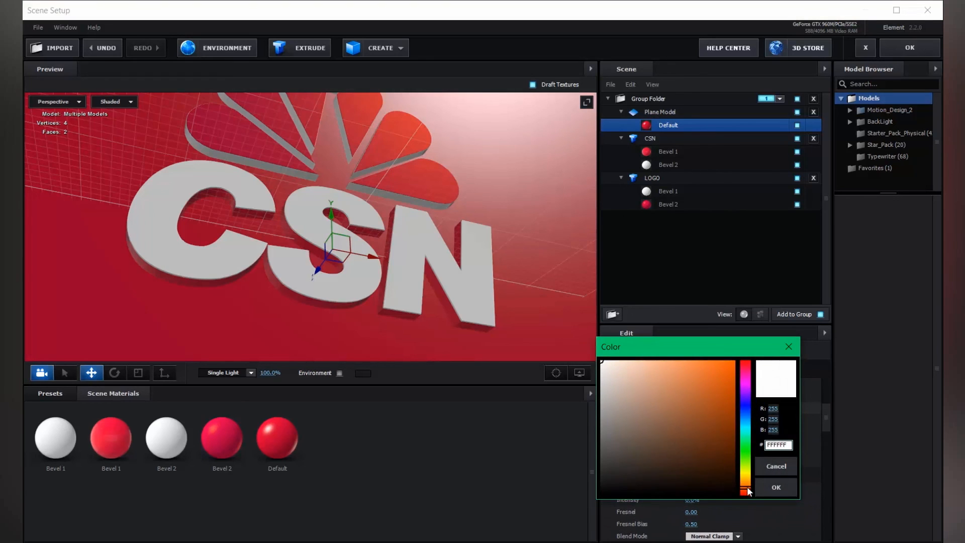
pyautogui.moveTo(719, 369); pyautogui.dragTo(734, 360)
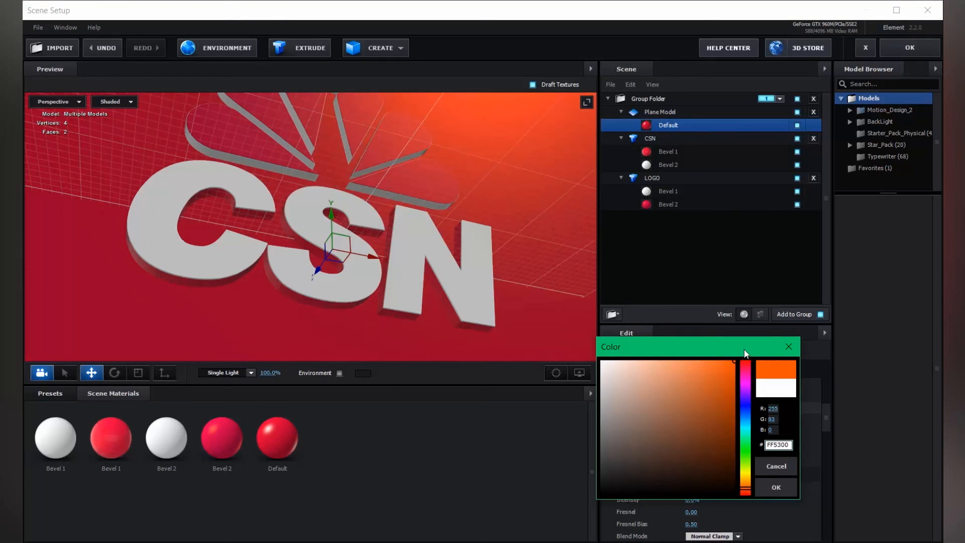
pyautogui.moveTo(749, 486); pyautogui.dragTo(748, 490)
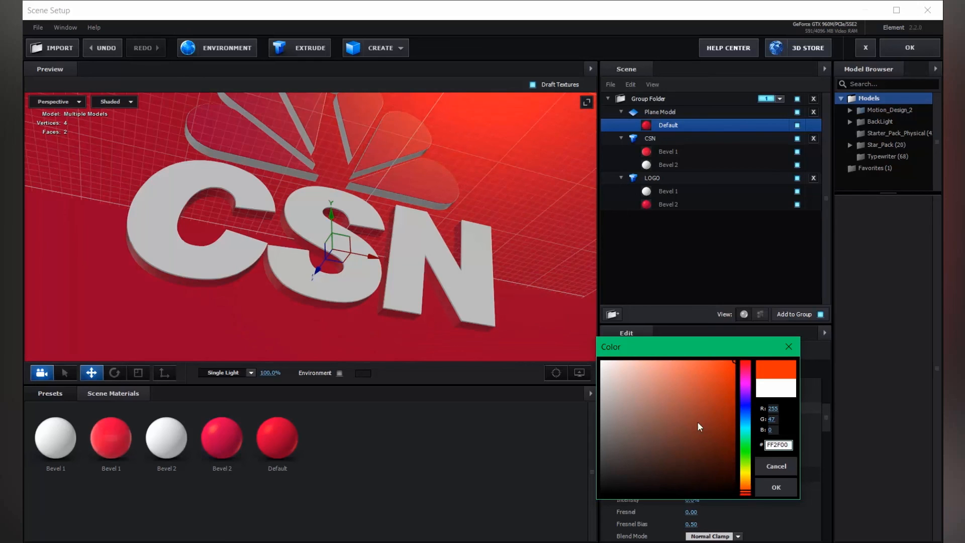
pyautogui.click(776, 487)
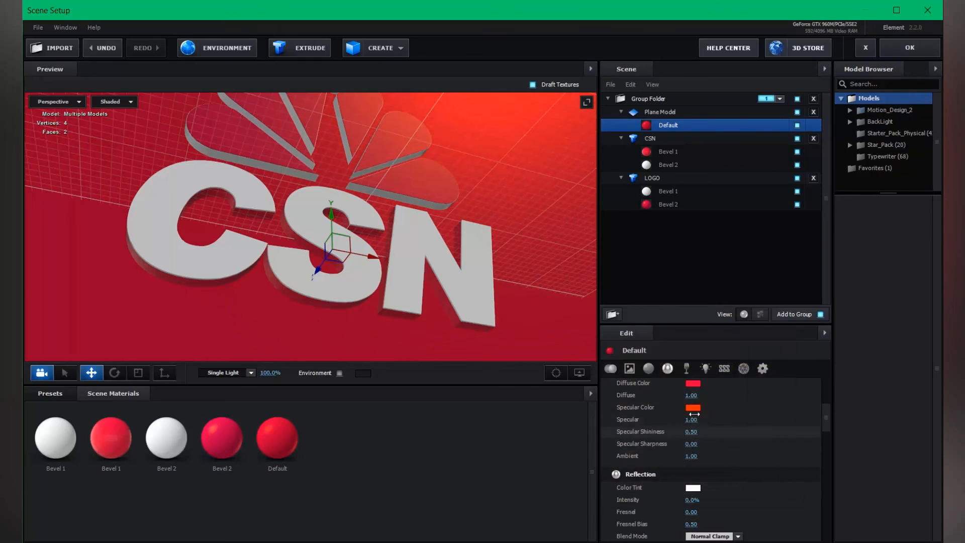
# Fine-tune the plane material's red diffuse color, trying FF003B and settling on FF0041
pyautogui.click(696, 385)
pyautogui.moveTo(744, 340); pyautogui.dragTo(746, 341)
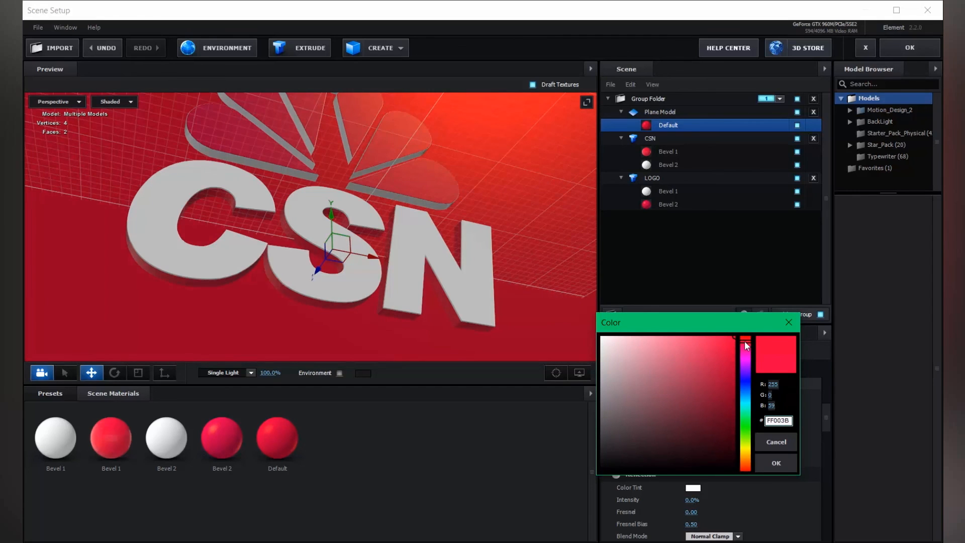
pyautogui.click(776, 464)
pyautogui.moveTo(532, 301); pyautogui.dragTo(458, 251)
pyautogui.scroll(3, 456, 248)
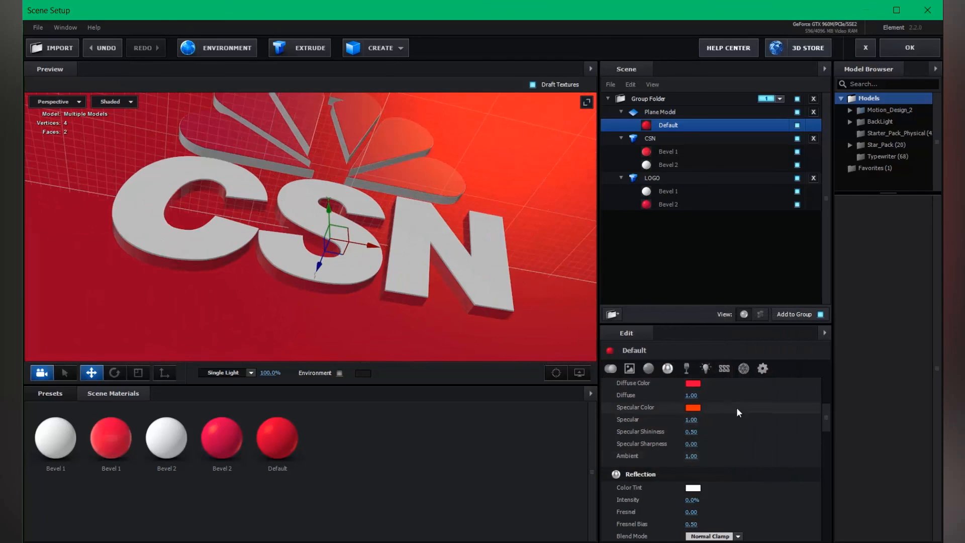
pyautogui.click(693, 383)
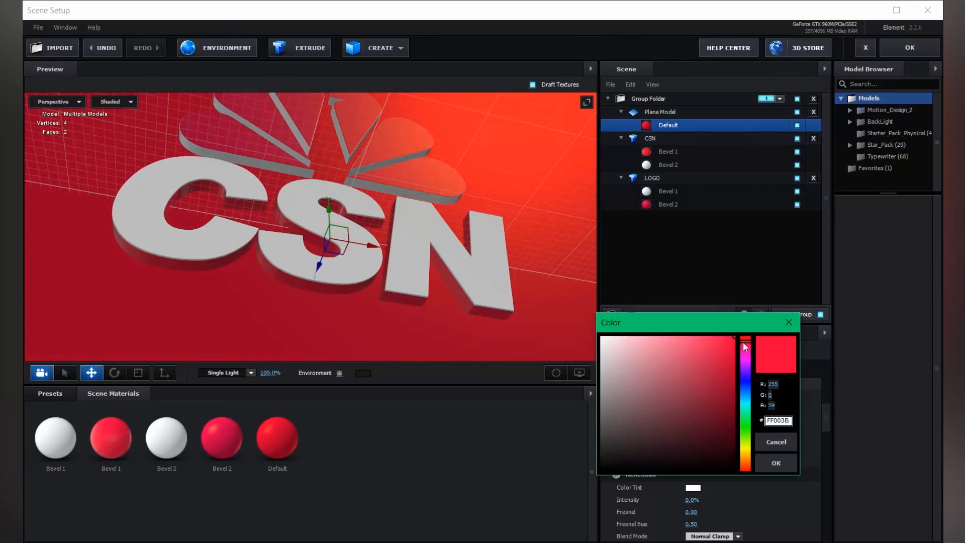
pyautogui.moveTo(743, 343); pyautogui.dragTo(746, 343)
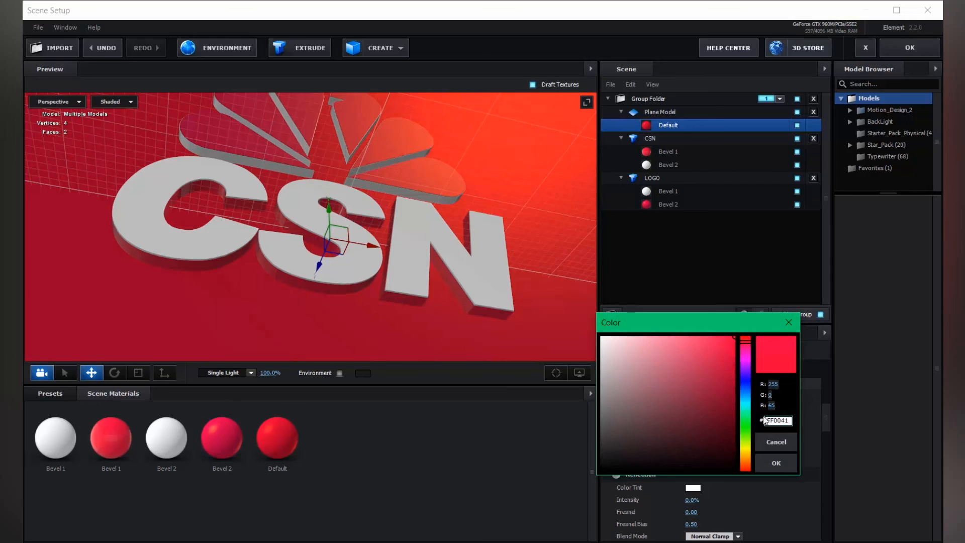
pyautogui.click(776, 463)
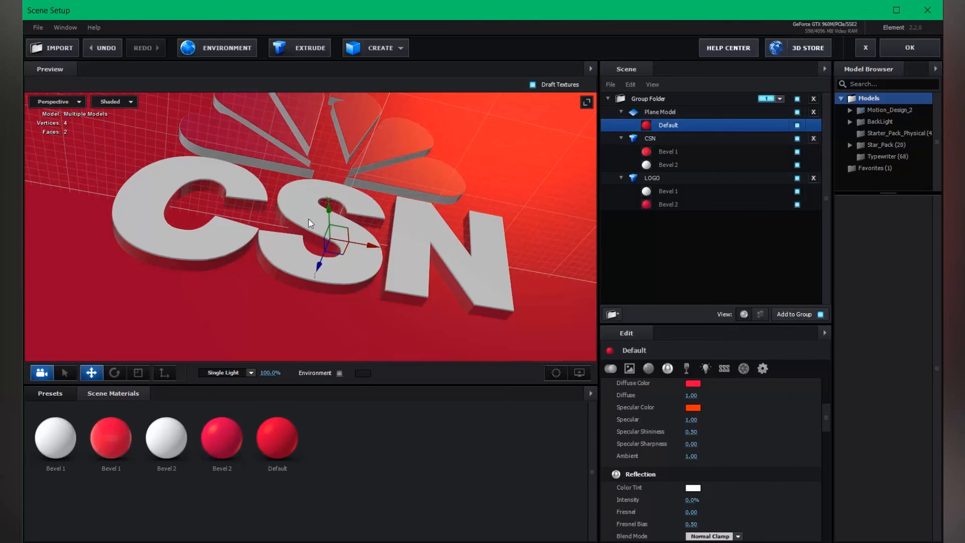
# Apply the scene setup changes to the composition and select the E3D layer
pyautogui.moveTo(265, 281); pyautogui.dragTo(556, 156)
pyautogui.click(904, 47)
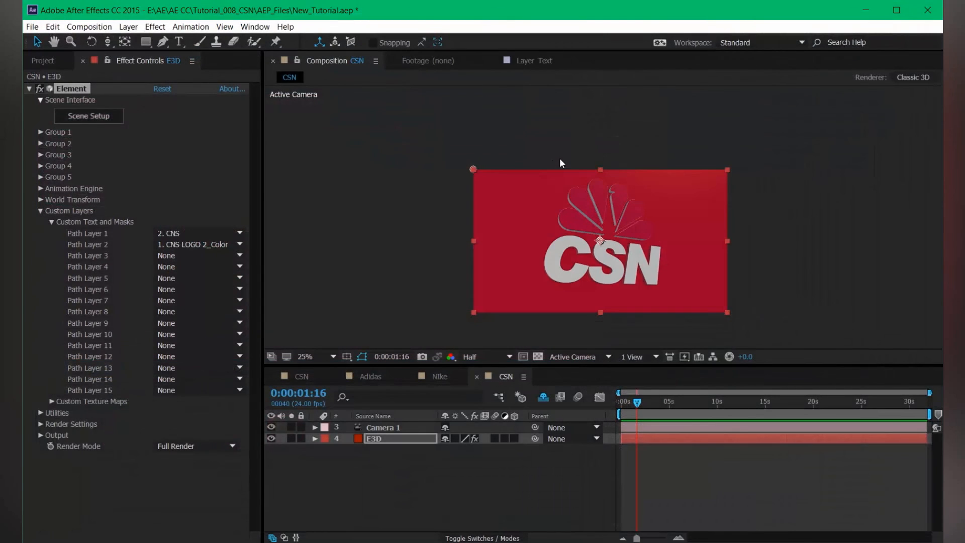
pyautogui.moveTo(622, 259); pyautogui.dragTo(625, 245)
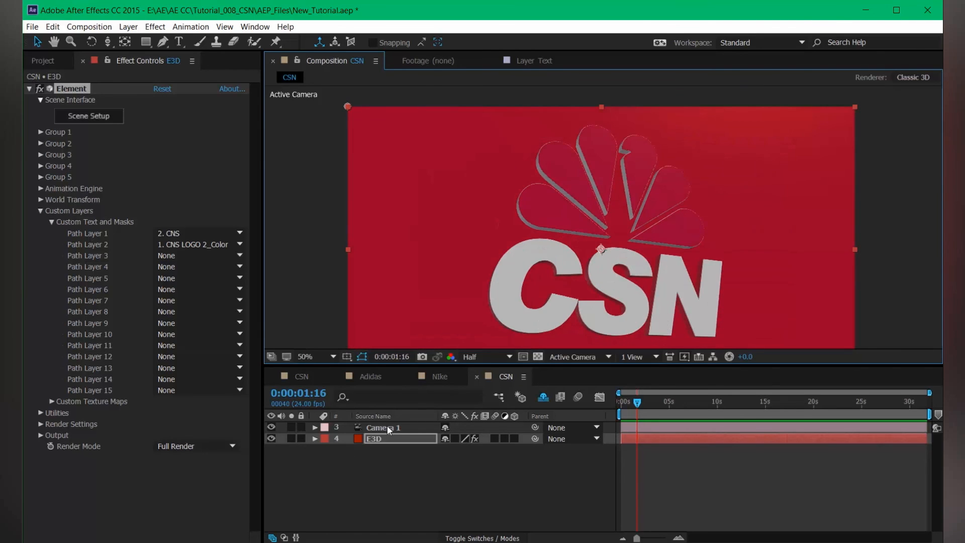
pyautogui.click(388, 426)
pyautogui.click(382, 437)
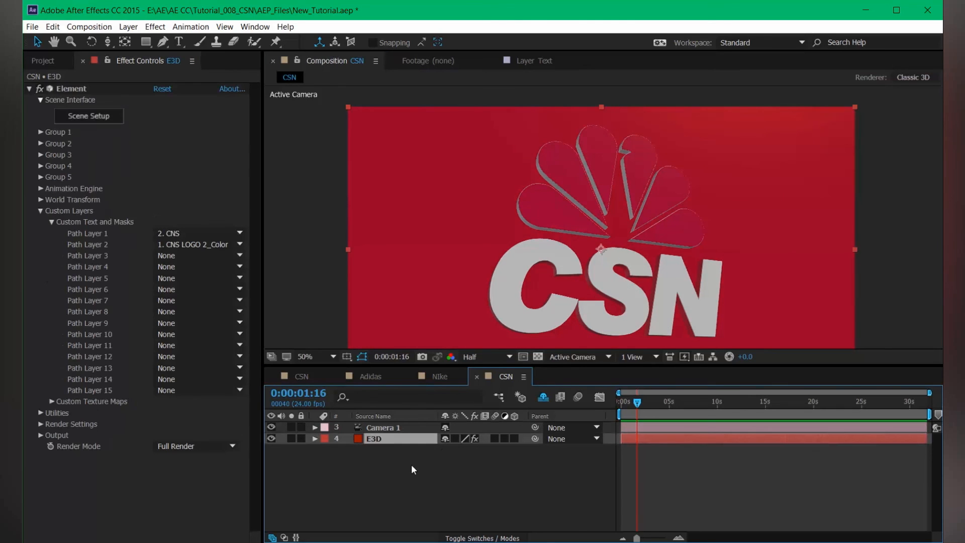
# Start a new parallel light for the composition and set its color to near-white FFFCFD
pyautogui.click(412, 467)
pyautogui.click(128, 26)
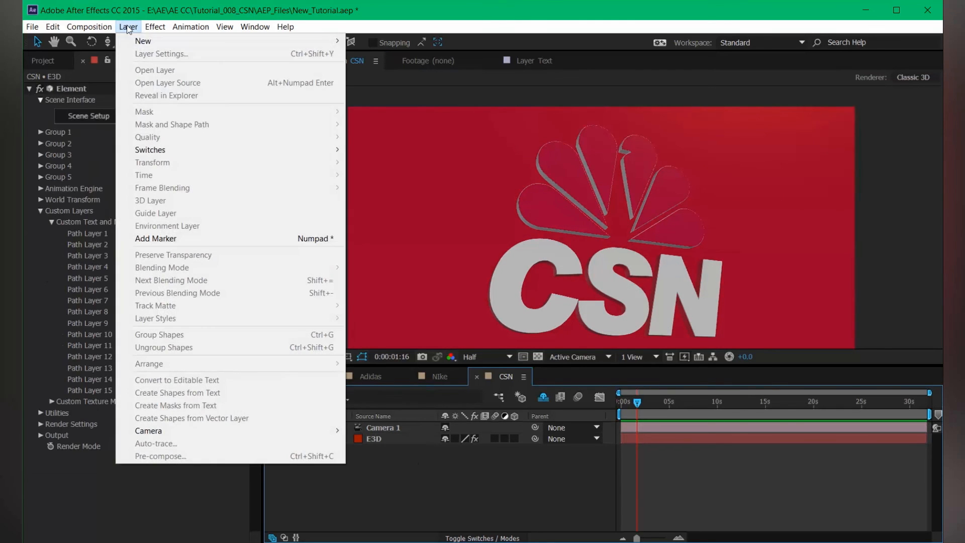
pyautogui.moveTo(191, 41)
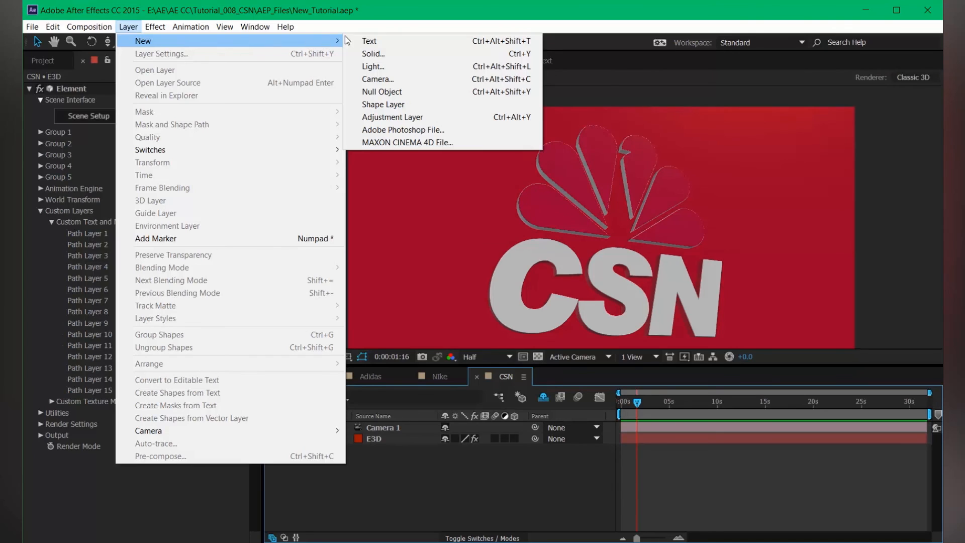
pyautogui.click(376, 68)
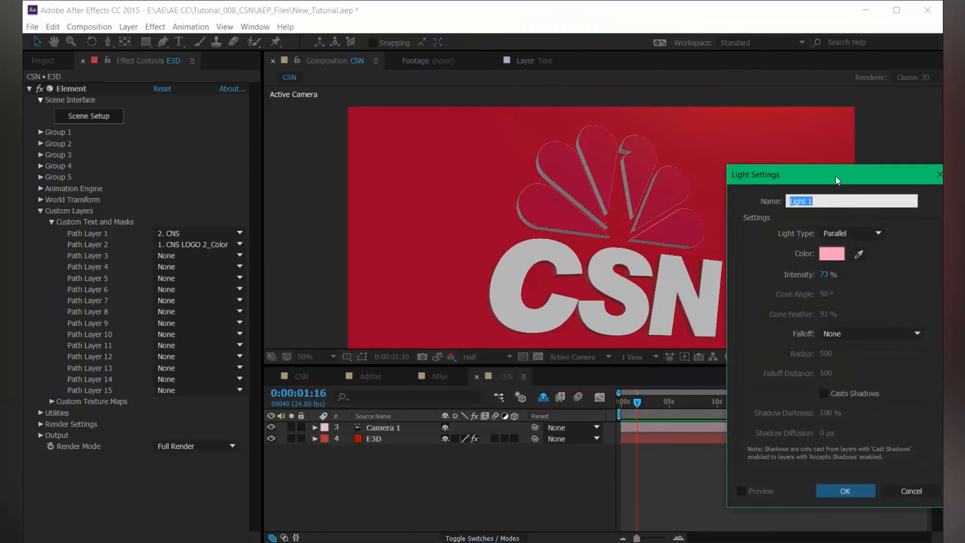
pyautogui.moveTo(835, 176); pyautogui.dragTo(711, 153)
pyautogui.click(710, 230)
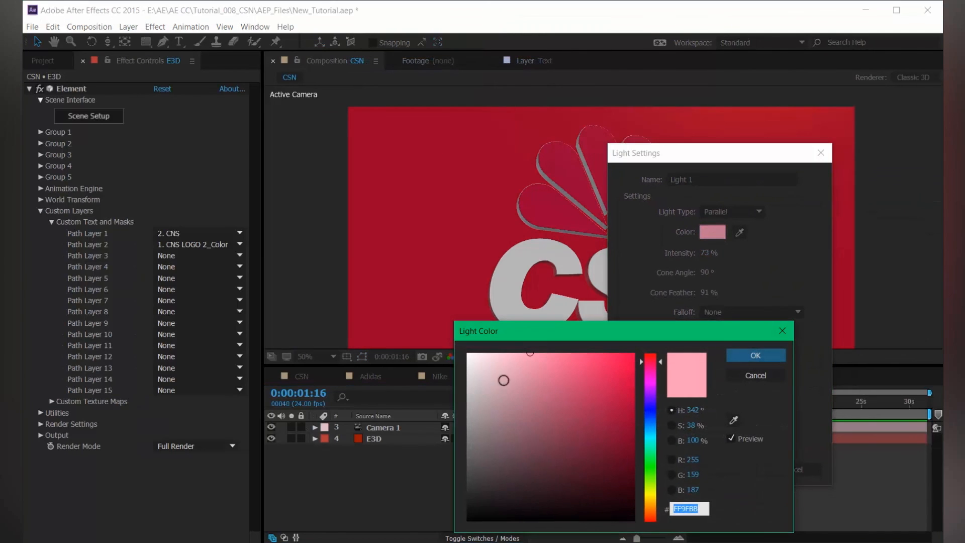
pyautogui.moveTo(513, 351); pyautogui.dragTo(468, 353)
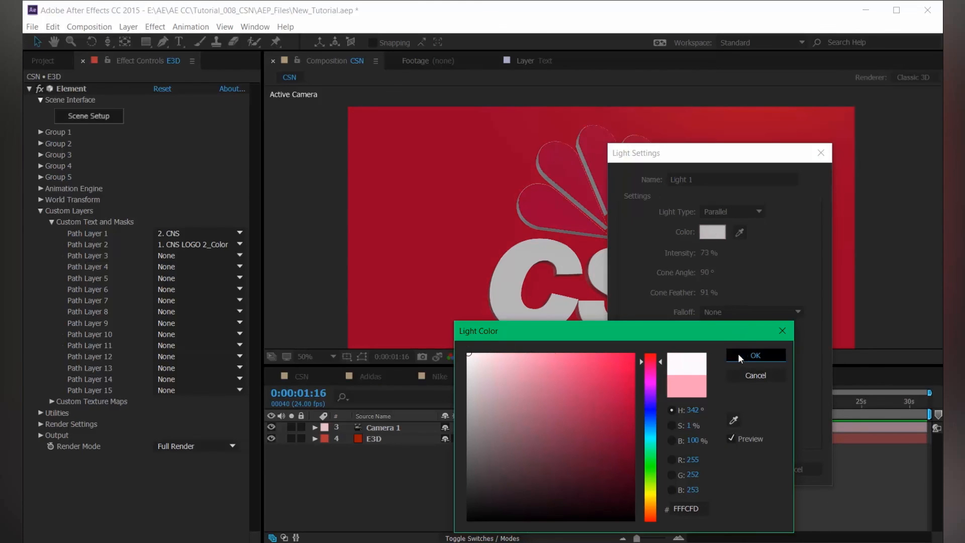
pyautogui.click(755, 355)
# Set the new light's intensity to 103%, enable shadow casting, and create the light
pyautogui.moveTo(706, 252); pyautogui.dragTo(723, 253)
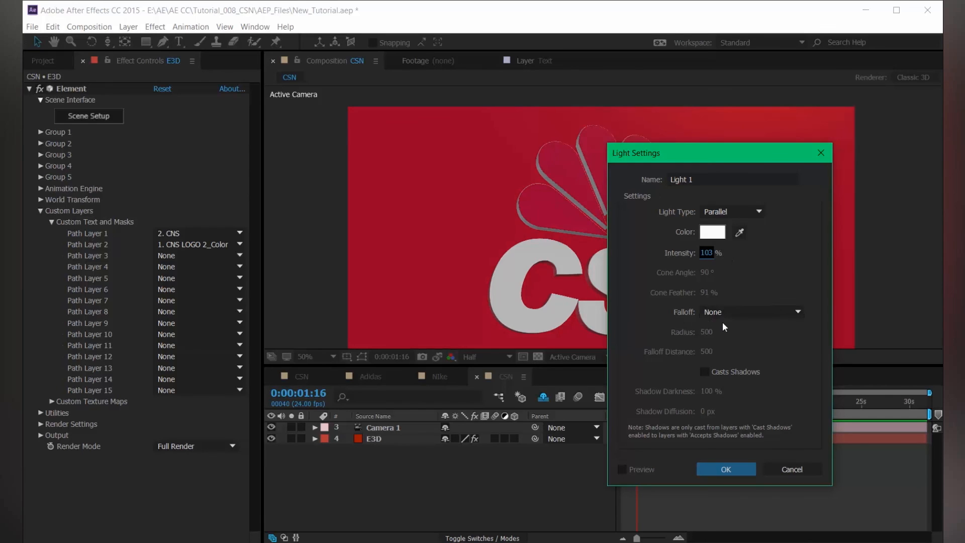
pyautogui.click(704, 371)
pyautogui.click(725, 468)
# Move the light above the logo and pull its point of interest down below the red frame
pyautogui.press(',')
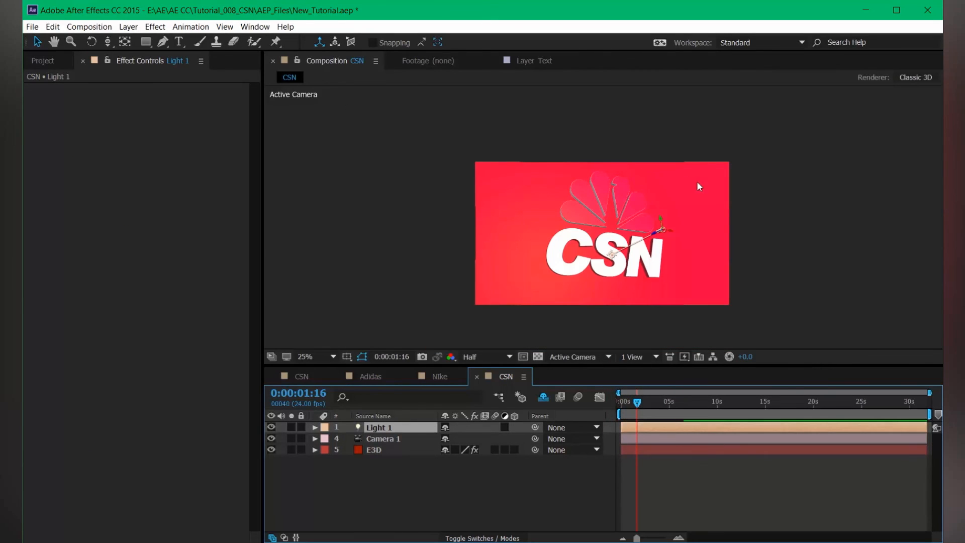
pyautogui.moveTo(665, 235); pyautogui.dragTo(613, 107)
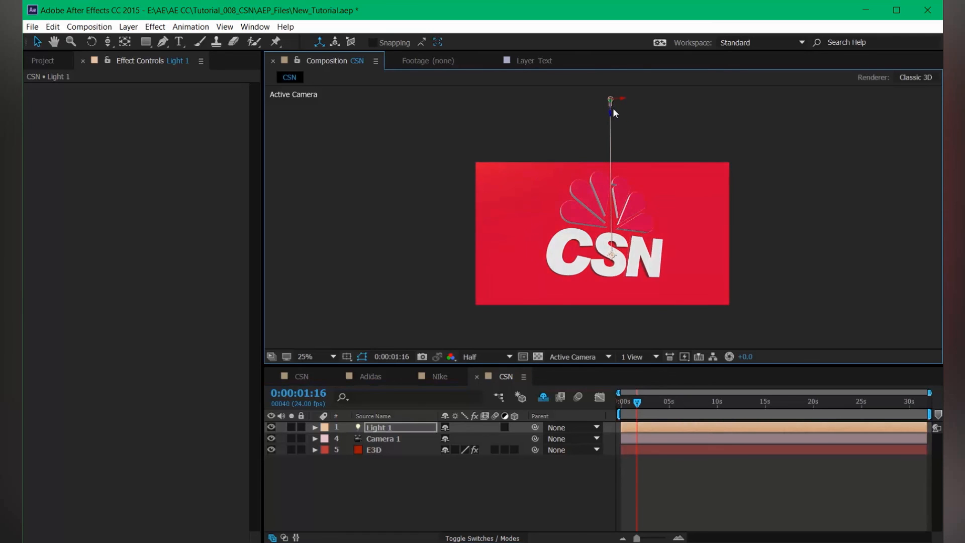
pyautogui.moveTo(606, 265); pyautogui.dragTo(596, 350)
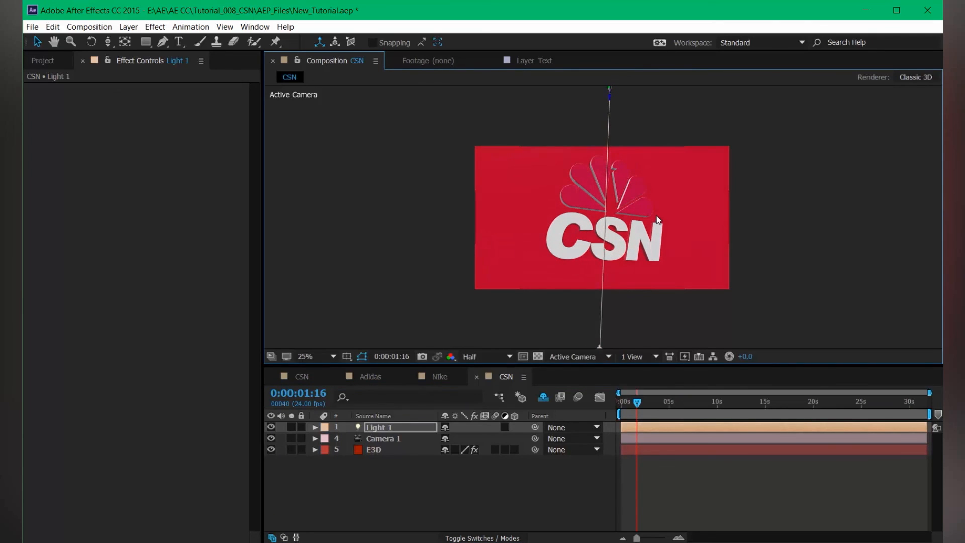
pyautogui.press('.')
pyautogui.click(397, 450)
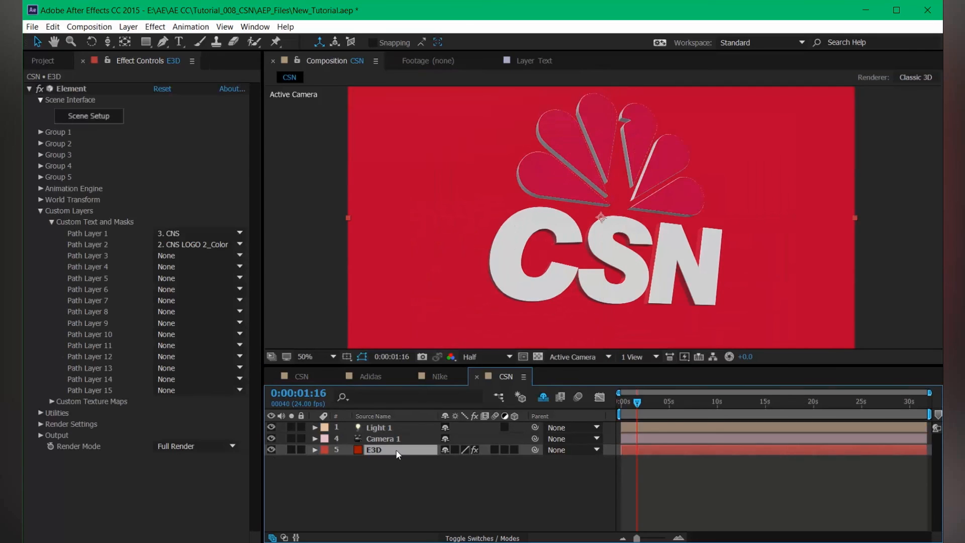
pyautogui.click(397, 428)
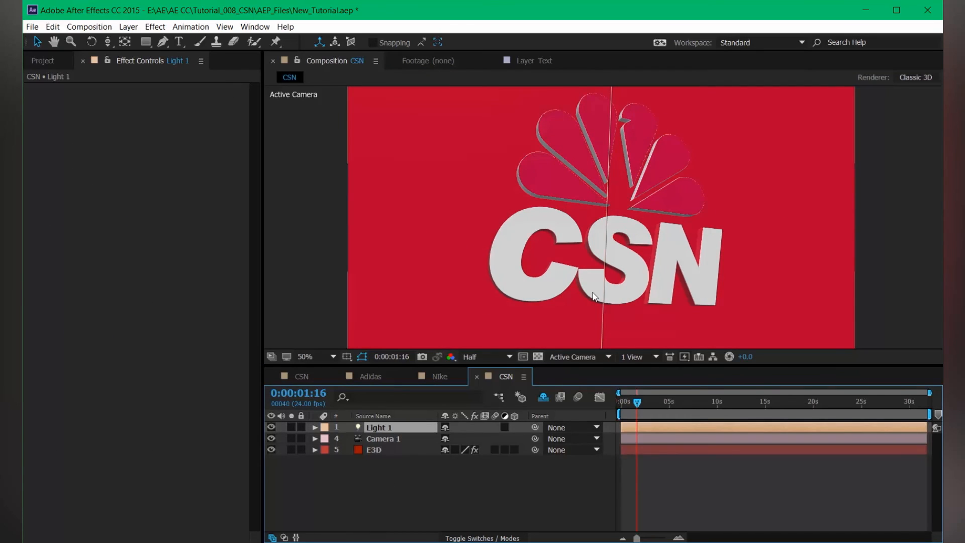
pyautogui.press(',')
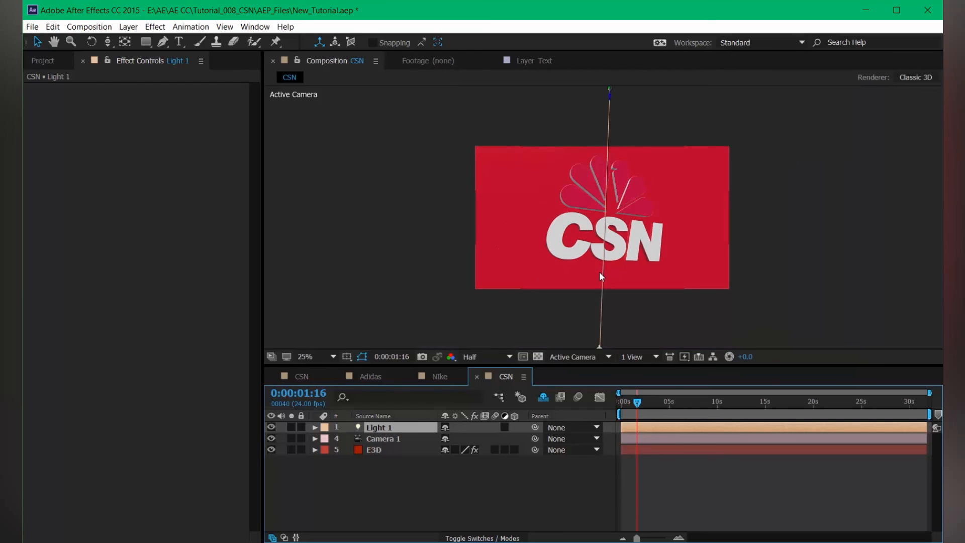
pyautogui.press('.')
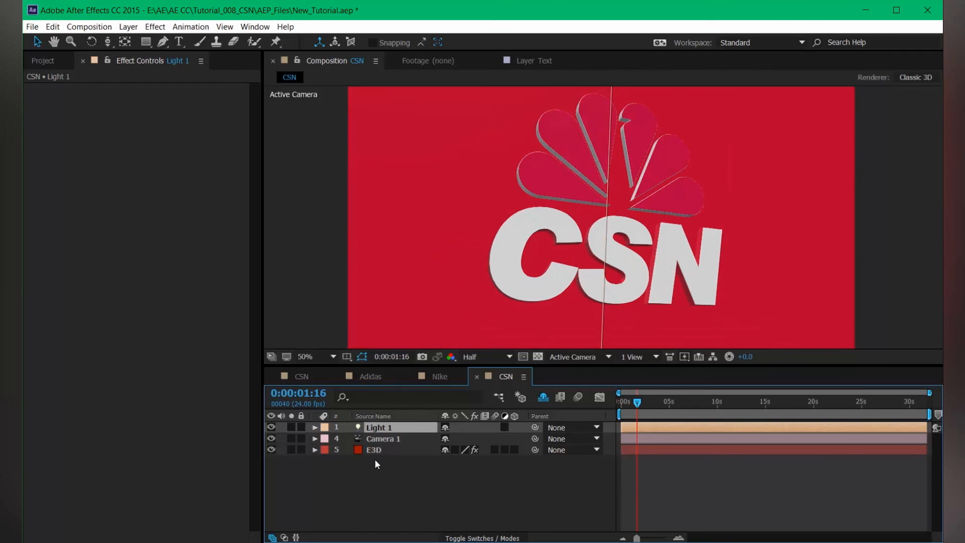
# Enable shadows in the render settings of the E3D layer's Element effect
pyautogui.click(386, 448)
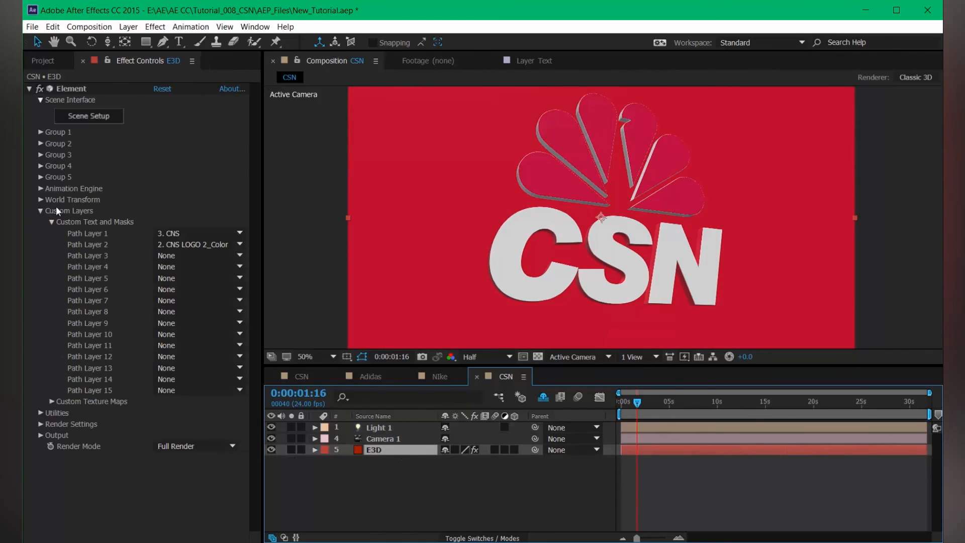
pyautogui.click(40, 210)
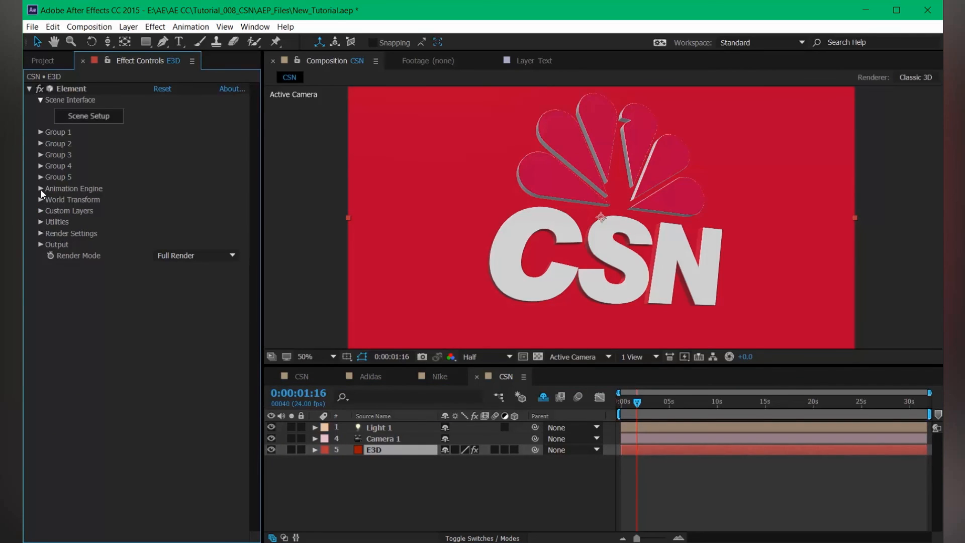
pyautogui.click(40, 233)
pyautogui.click(52, 267)
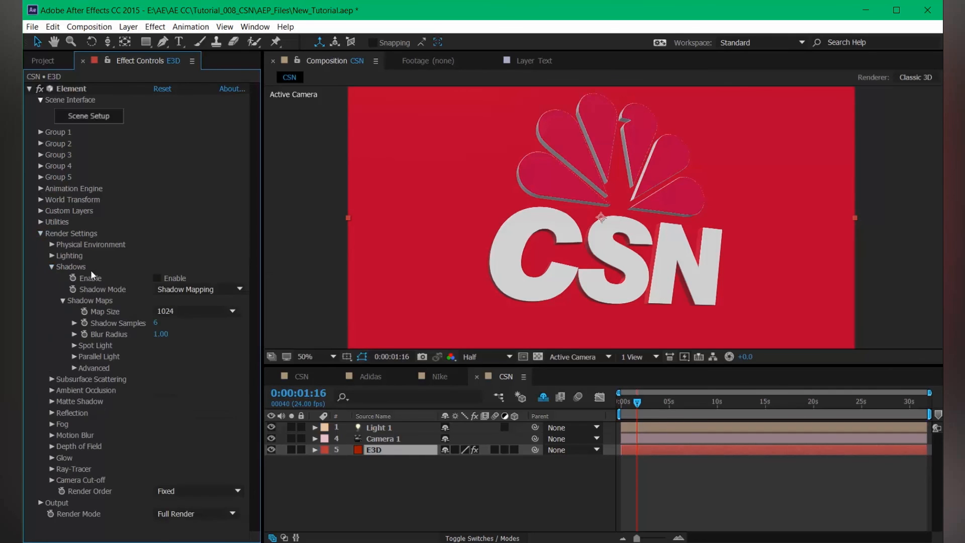
pyautogui.click(157, 278)
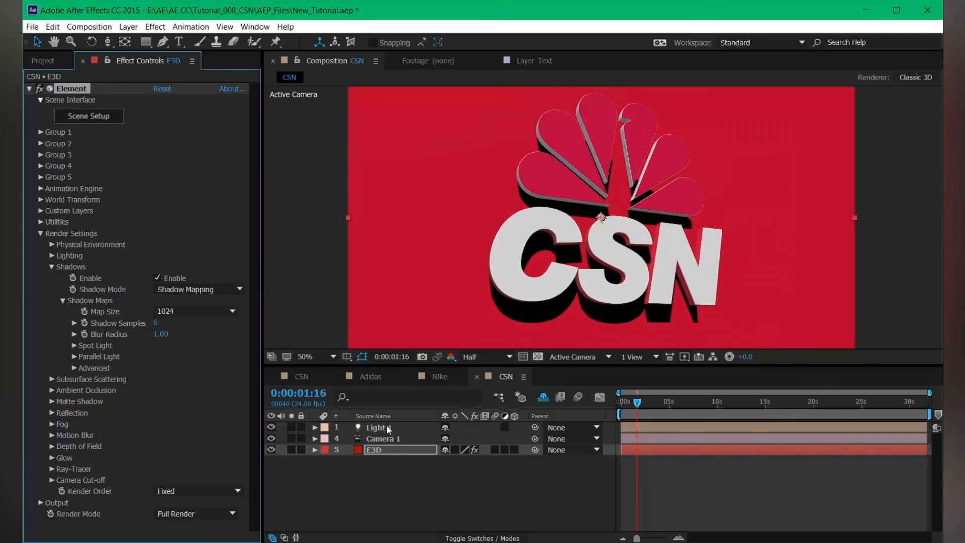
# Shift Light 1 slightly sideways above the logo and inspect the cast shadows up close
pyautogui.click(376, 449)
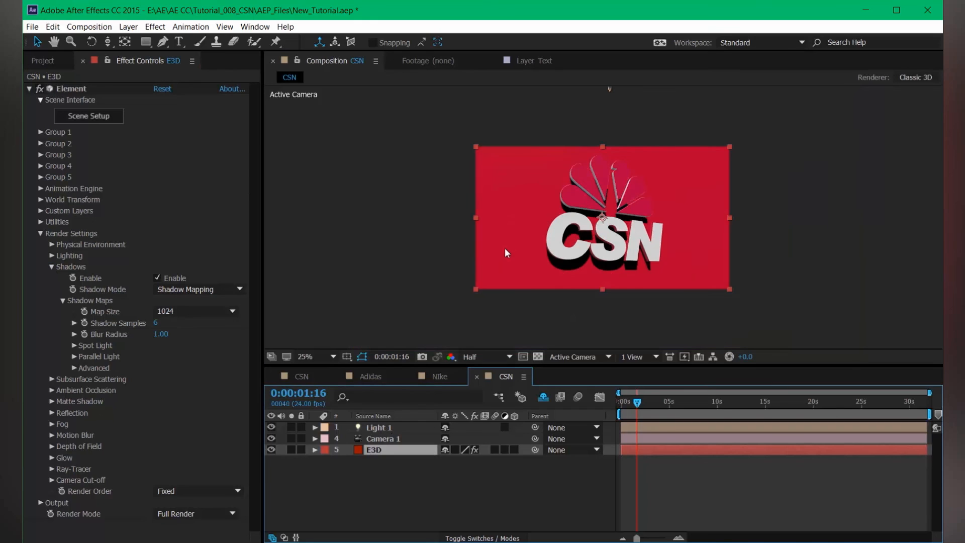
pyautogui.click(391, 427)
pyautogui.scroll(-2, 581, 270)
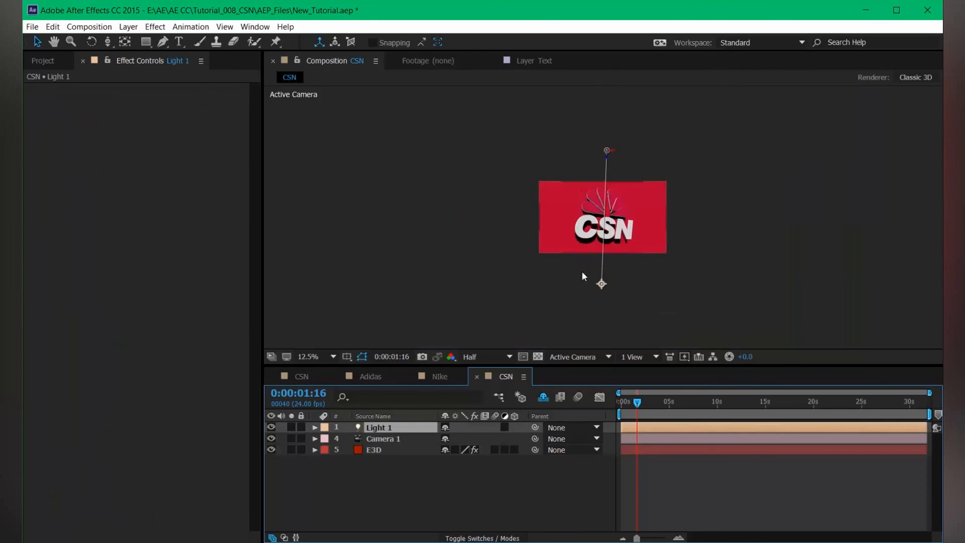
pyautogui.scroll(1, 574, 228)
pyautogui.moveTo(602, 255); pyautogui.dragTo(586, 342)
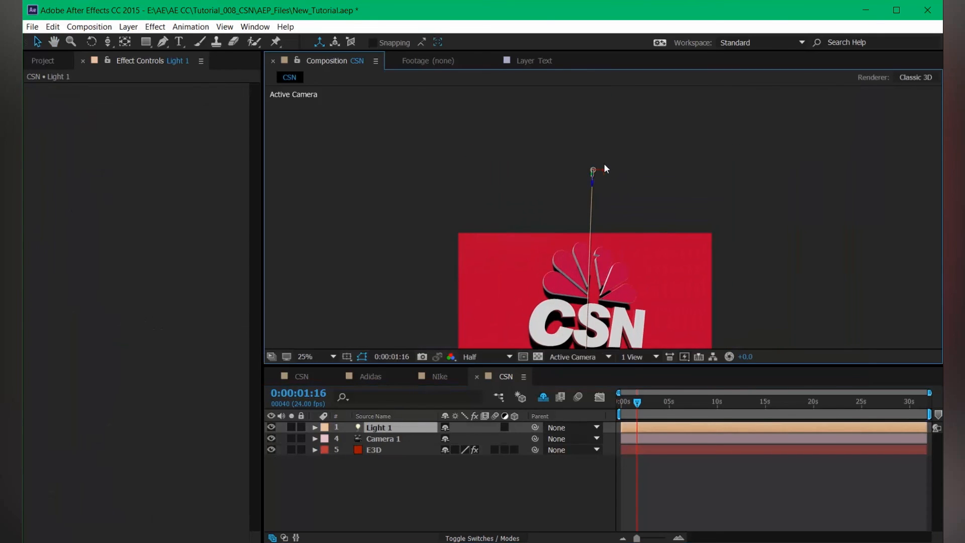
pyautogui.moveTo(597, 170); pyautogui.dragTo(616, 140)
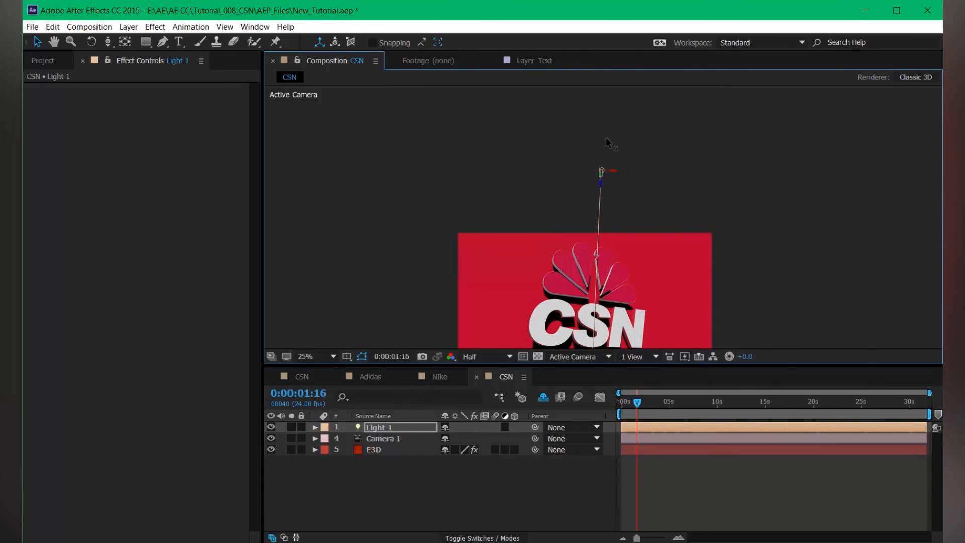
pyautogui.scroll(2, 598, 246)
pyautogui.scroll(1, 597, 253)
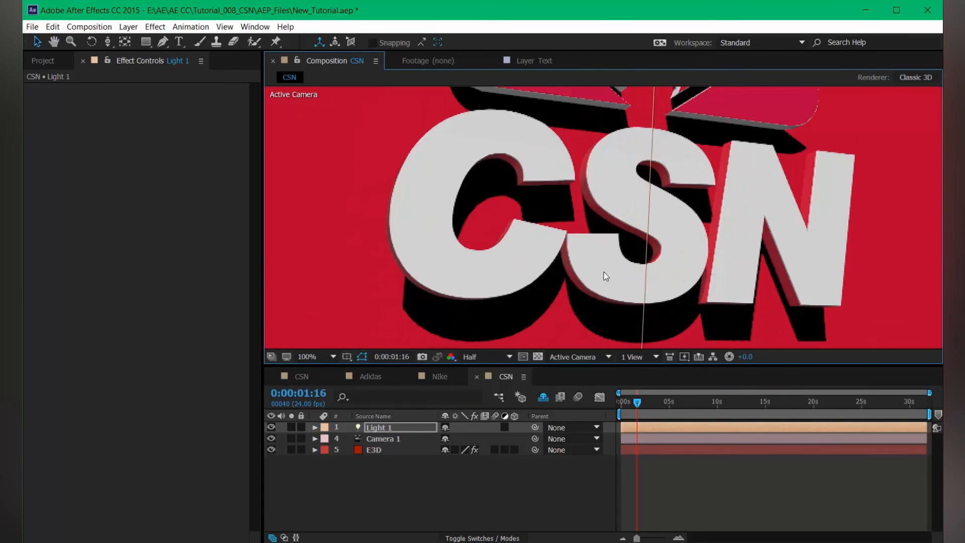
pyautogui.scroll(-1, 604, 272)
# Set the parallel light shadow size in the E3D layer's shadow map settings to 1484.0
pyautogui.click(392, 450)
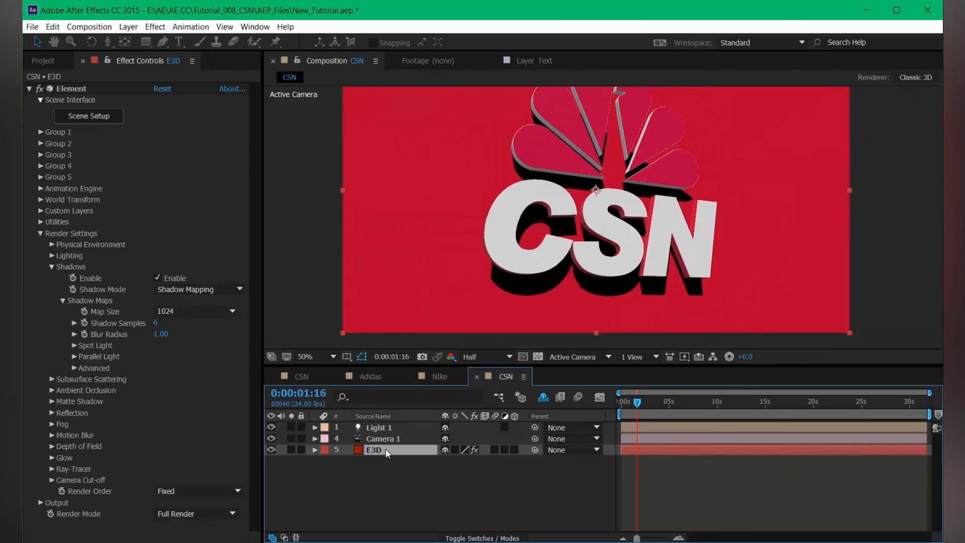
pyautogui.click(76, 356)
pyautogui.moveTo(164, 368); pyautogui.dragTo(190, 368)
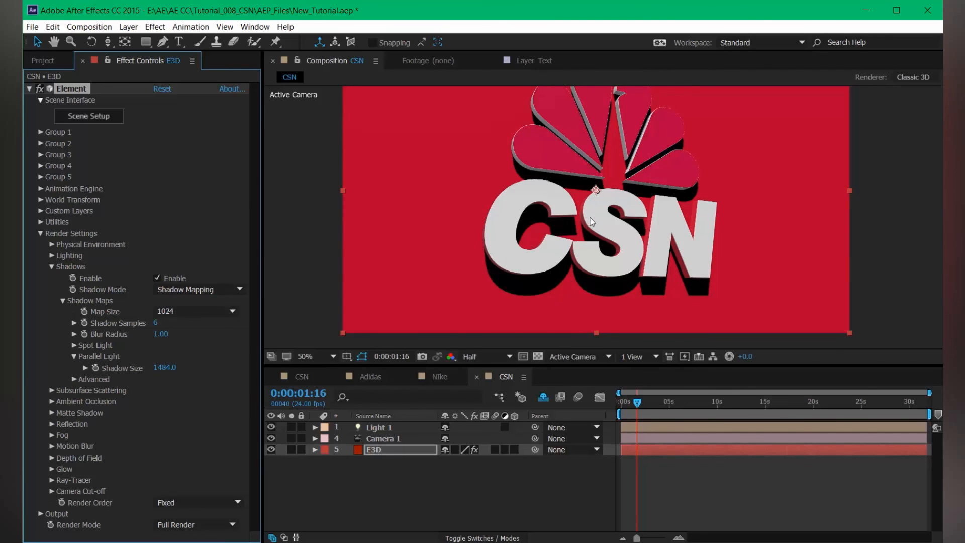
# Reveal Light 1's options and lower its intensity to 61%
pyautogui.moveTo(624, 191); pyautogui.dragTo(609, 226)
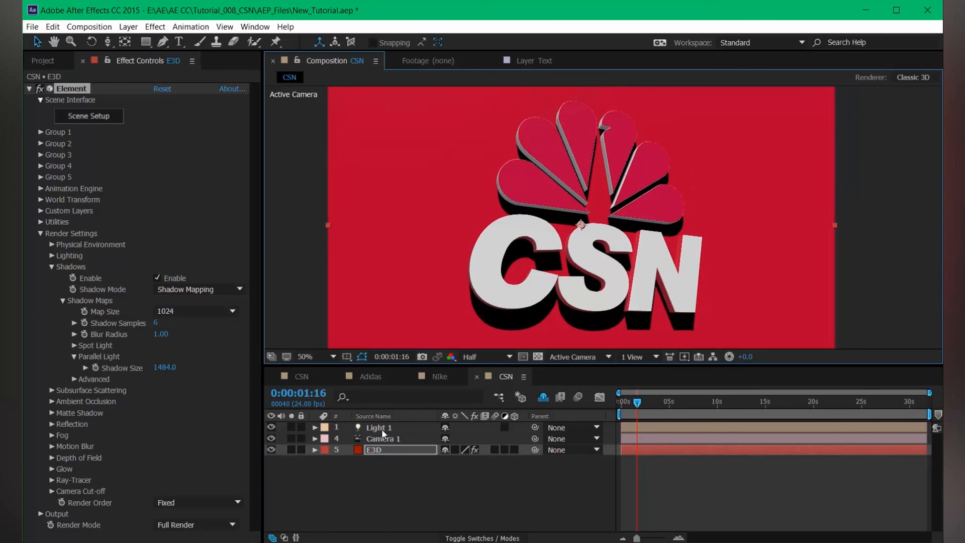
pyautogui.click(381, 429)
pyautogui.press('a')
pyautogui.press('a')
pyautogui.moveTo(450, 451); pyautogui.dragTo(415, 448)
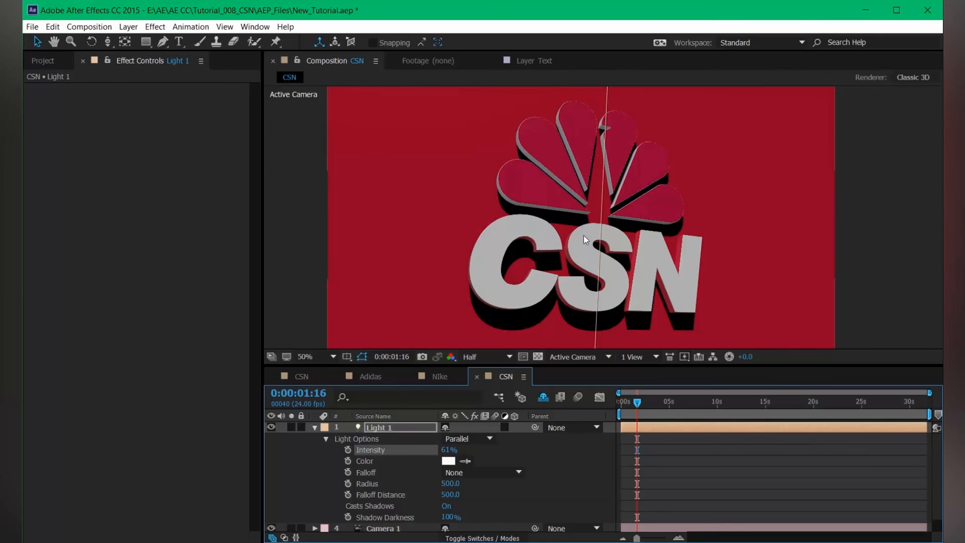
# Orbit the camera to a more tilted angle on the logo and move it slightly closer
pyautogui.press('c')
pyautogui.moveTo(597, 236); pyautogui.dragTo(600, 222)
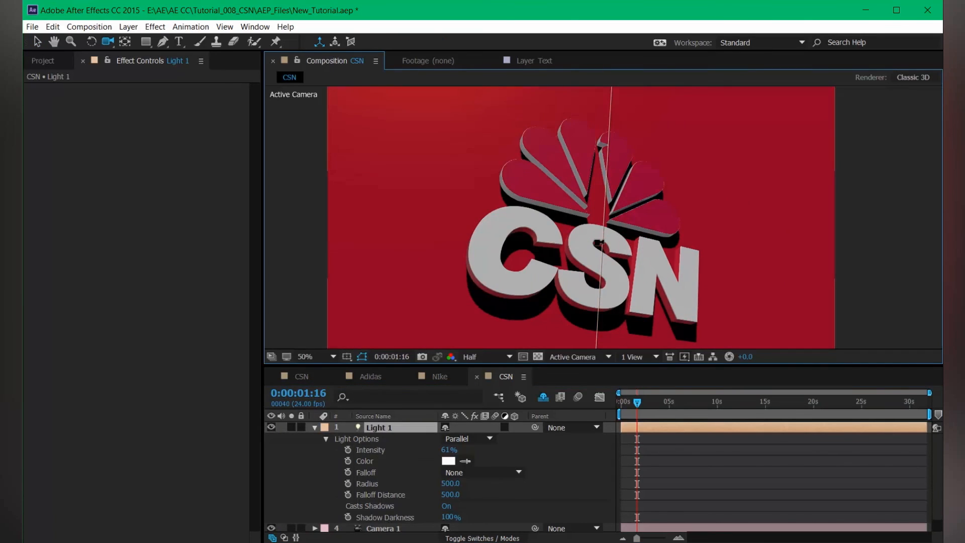
pyautogui.press('c')
pyautogui.press('c')
pyautogui.moveTo(598, 244); pyautogui.dragTo(605, 228)
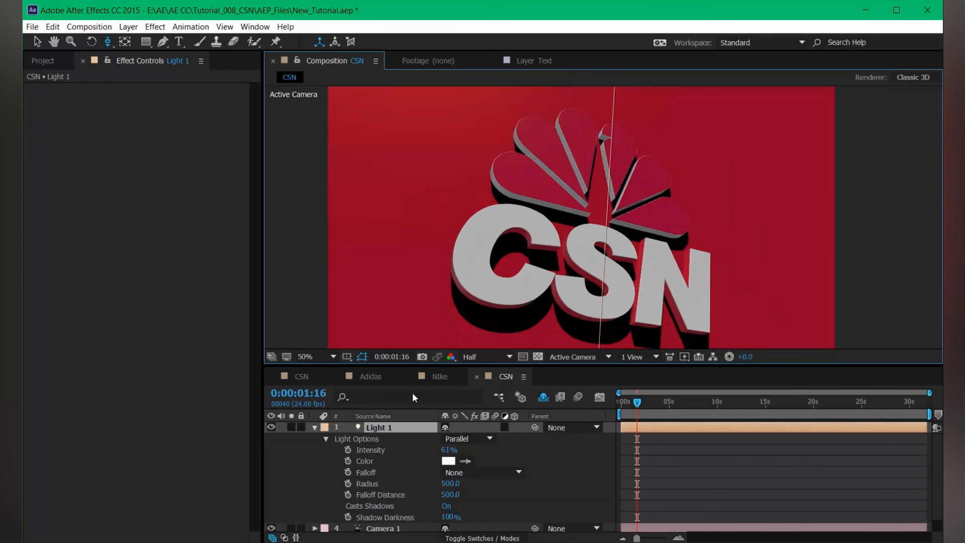
# Open the E3D layer's scene setup and raise the plane material's diffuse value to 1.19
pyautogui.click(314, 427)
pyautogui.click(374, 449)
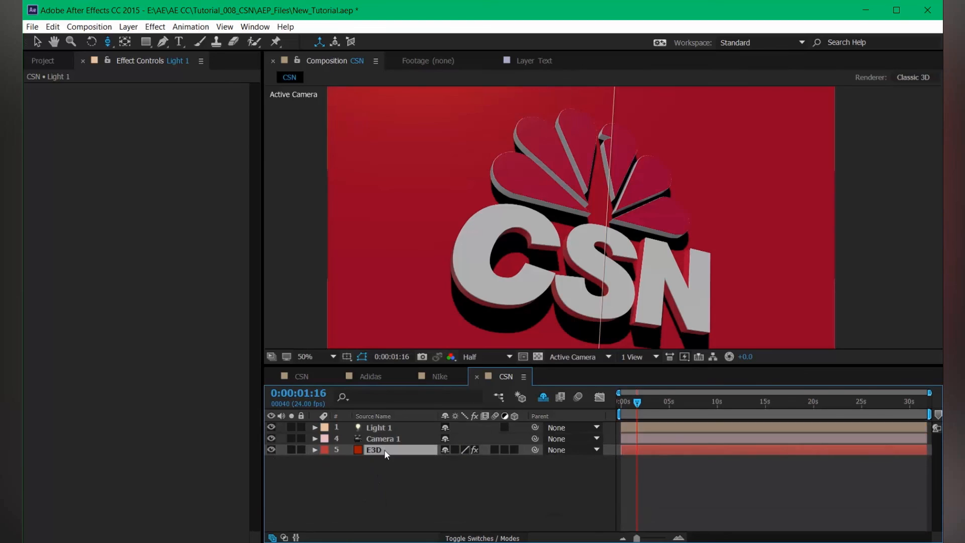
pyautogui.click(96, 119)
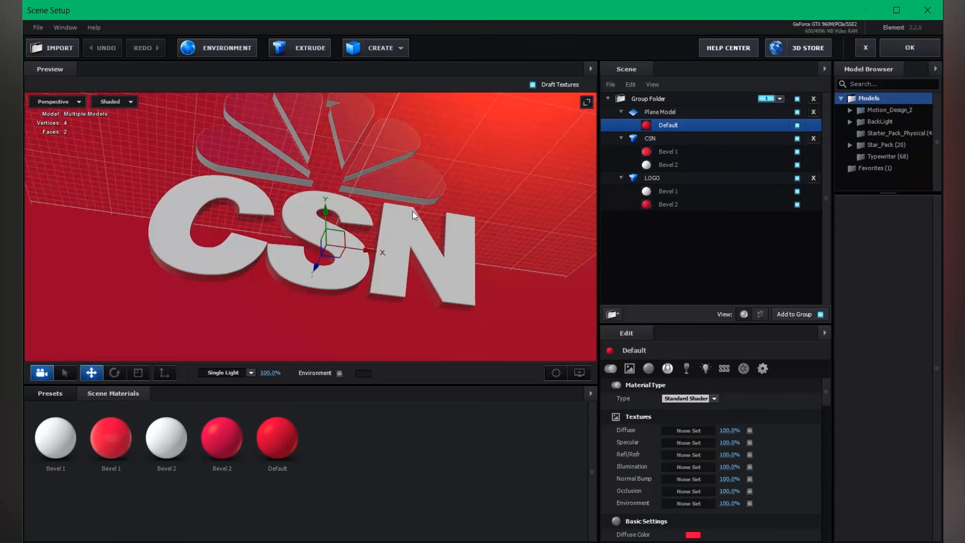
pyautogui.moveTo(412, 212); pyautogui.dragTo(435, 296)
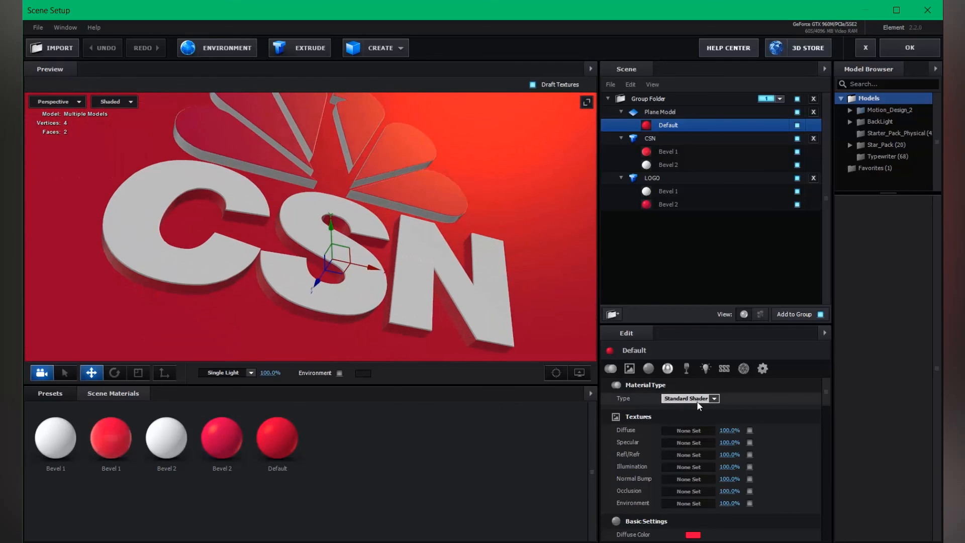
pyautogui.scroll(-5, 792, 406)
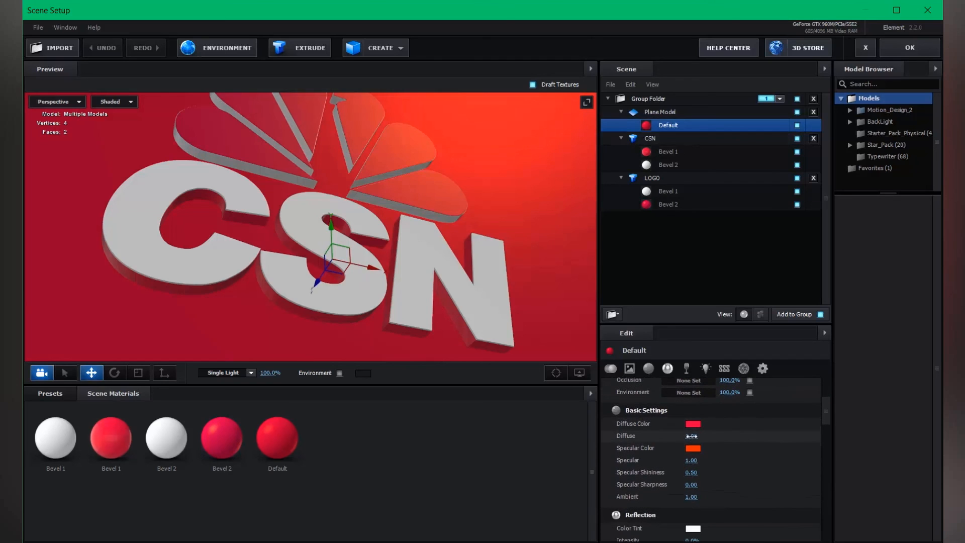
pyautogui.moveTo(691, 437); pyautogui.dragTo(703, 438)
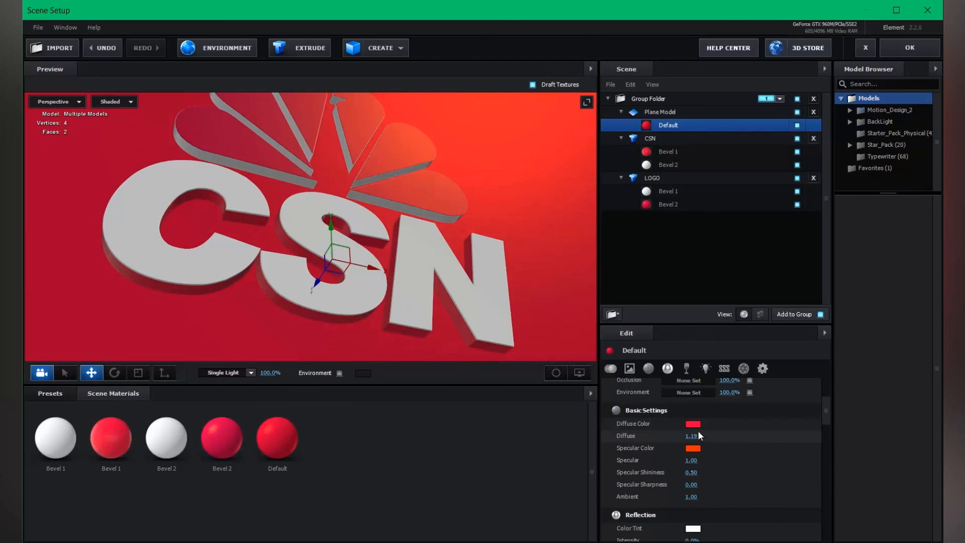
# Shift the plane material's diffuse color to pinkish red FF0047
pyautogui.click(693, 424)
pyautogui.click(745, 380)
pyautogui.moveTo(745, 381); pyautogui.dragTo(745, 382)
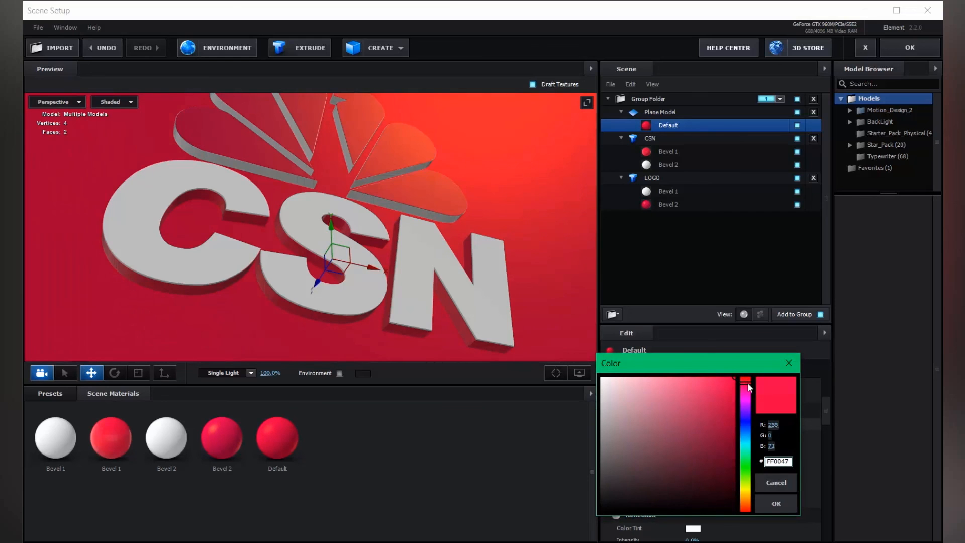
pyautogui.click(790, 502)
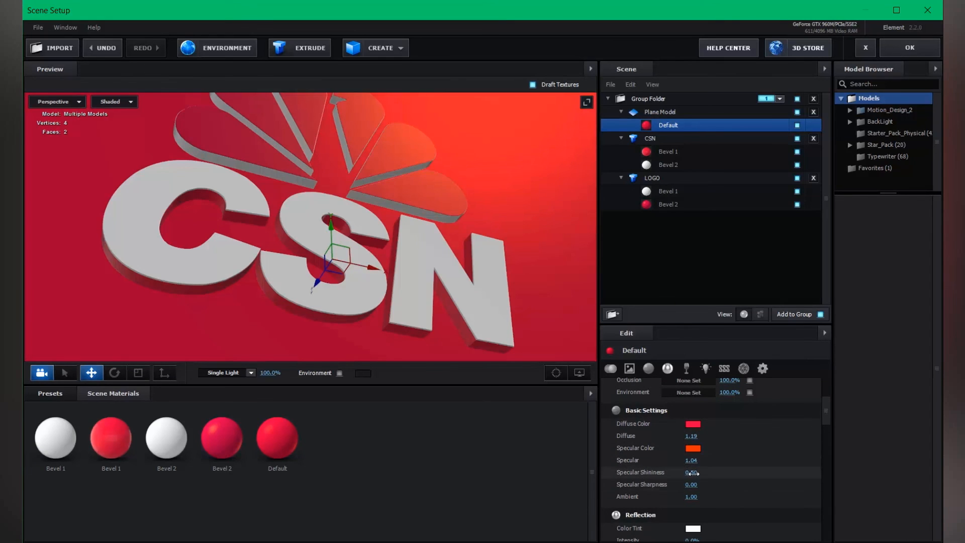
# Set the plane material's specular shininess to 0.10 and apply the scene setup
pyautogui.moveTo(694, 473); pyautogui.dragTo(688, 473)
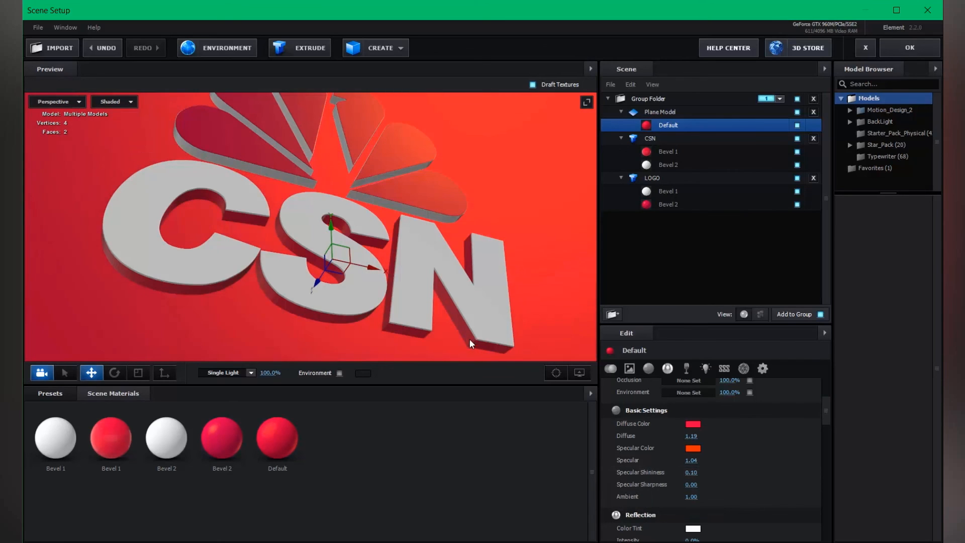
pyautogui.moveTo(469, 339); pyautogui.dragTo(470, 341)
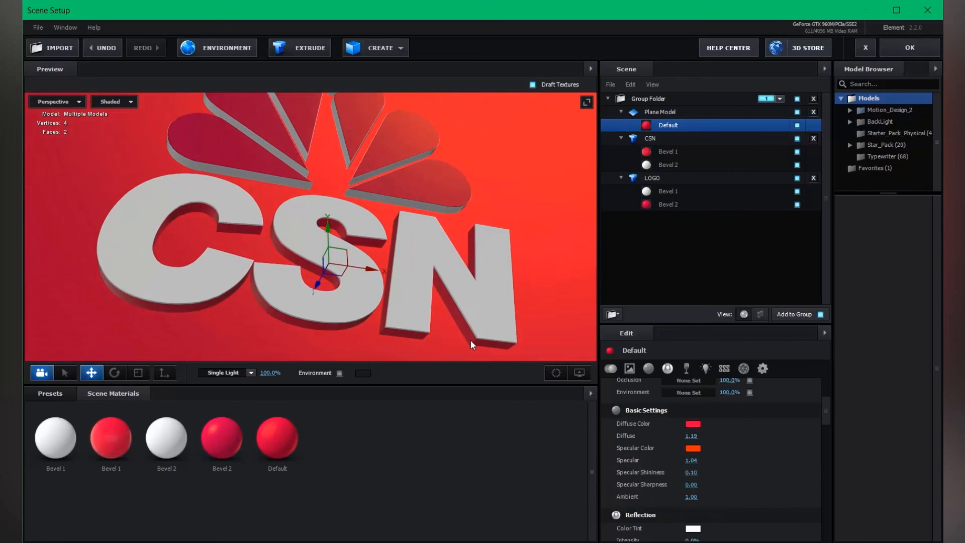
pyautogui.click(907, 48)
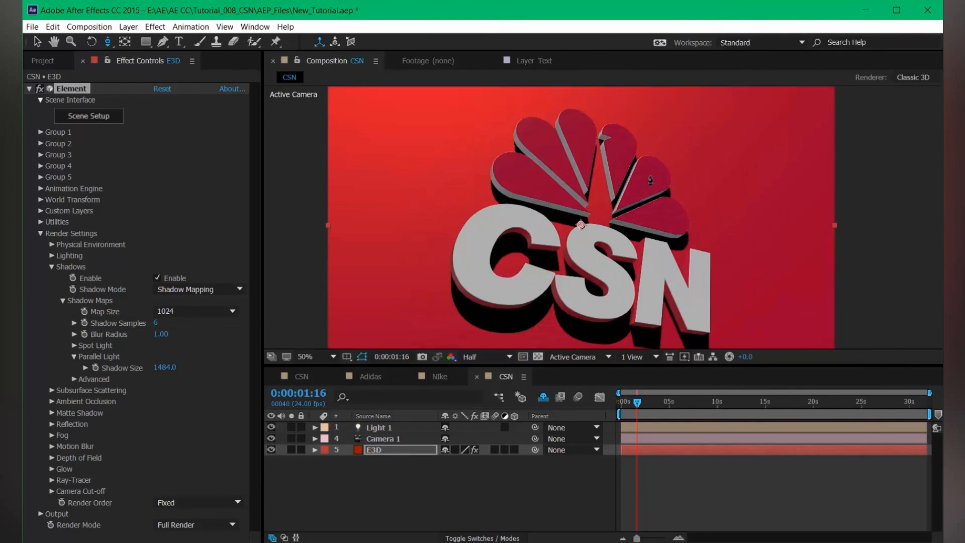
# Inspect the updated logo render and reveal Light 1's light options in the timeline
pyautogui.press(',')
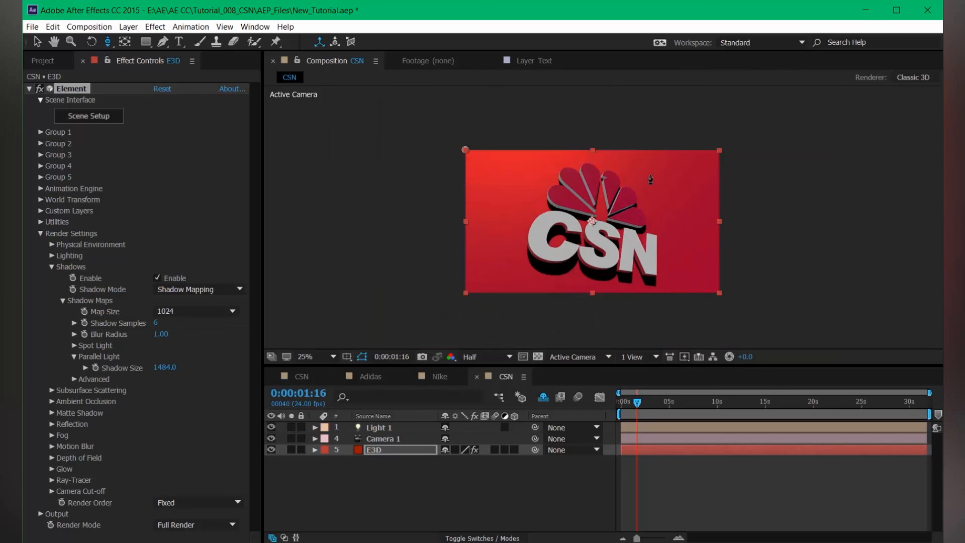
pyautogui.press('.')
pyautogui.press('.')
pyautogui.press('.')
pyautogui.press('.')
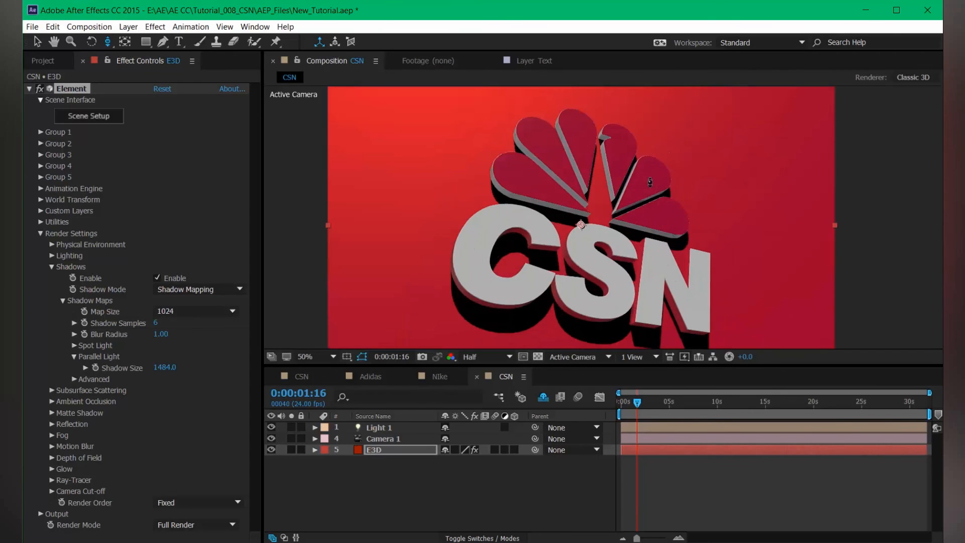
pyautogui.press(',')
pyautogui.press(',')
pyautogui.click(389, 430)
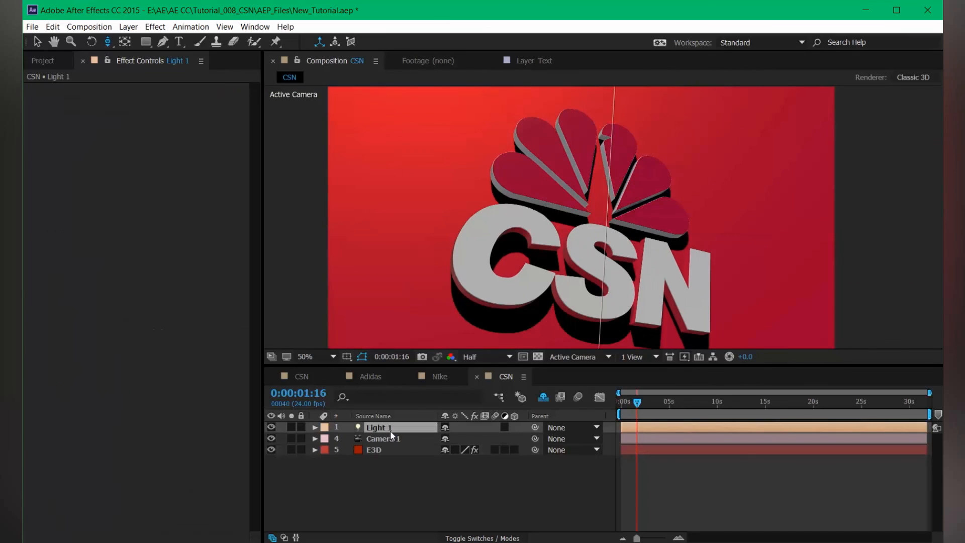
pyautogui.press('a')
pyautogui.press('a')
pyautogui.scroll(-1, 393, 429)
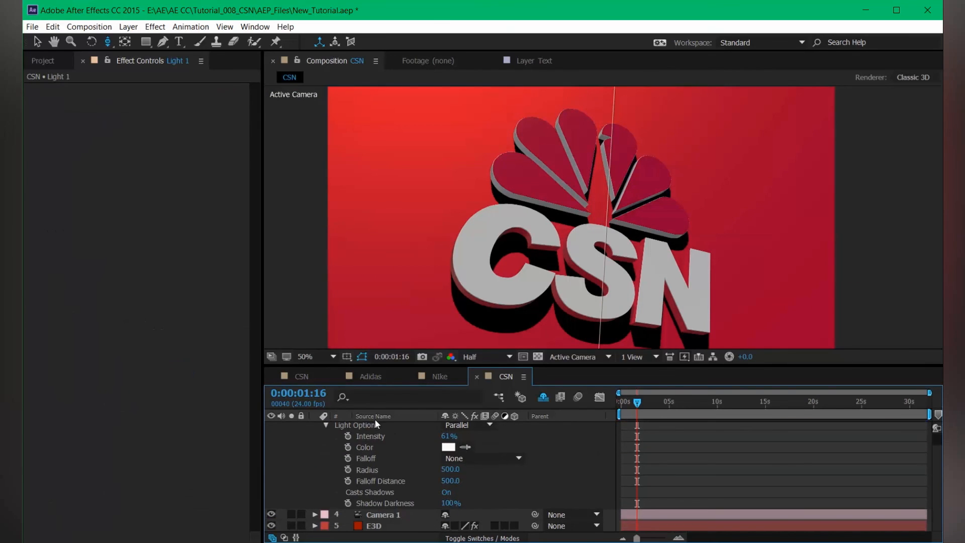
pyautogui.scroll(1, 382, 427)
pyautogui.scroll(-1, 387, 497)
# Add the Single Light preset in the E3D layer's lighting render settings and collapse those settings
pyautogui.click(385, 525)
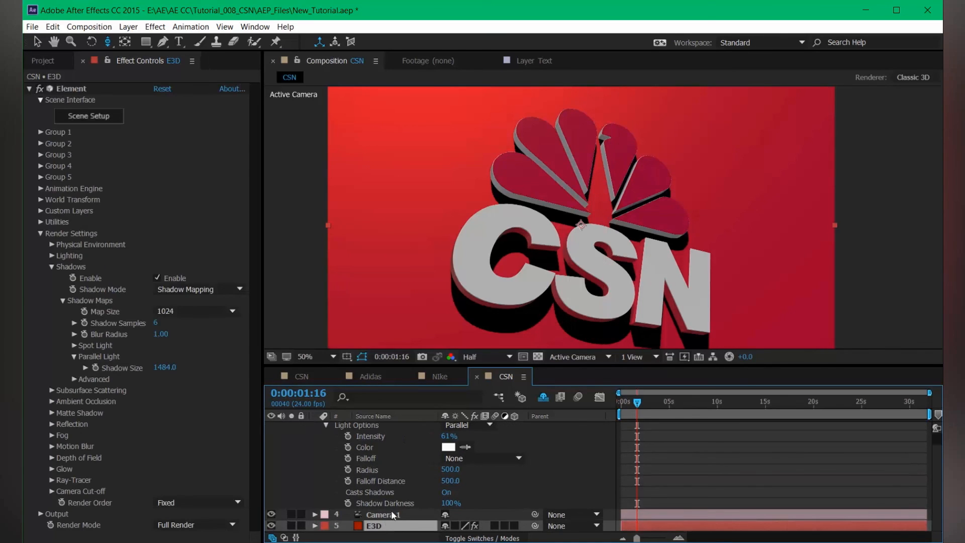
pyautogui.click(50, 266)
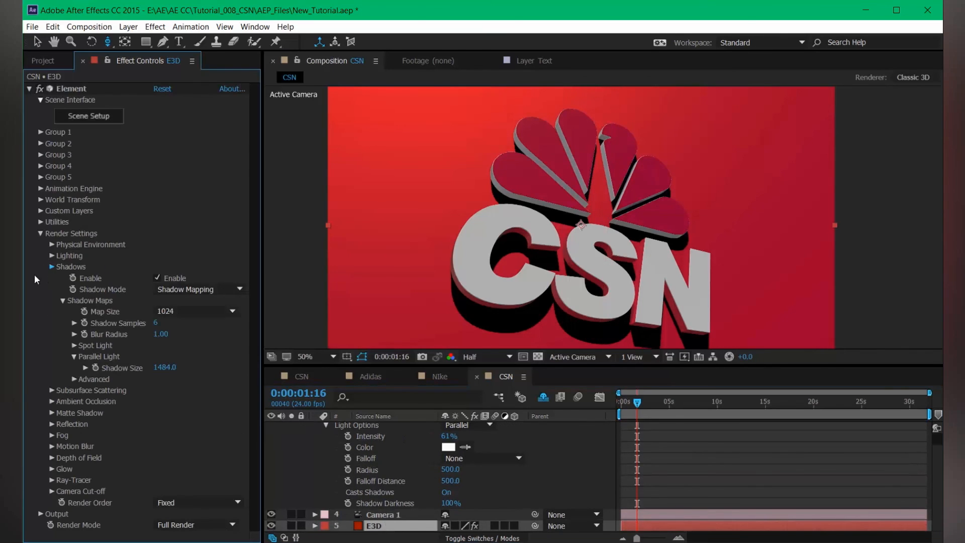
pyautogui.click(51, 255)
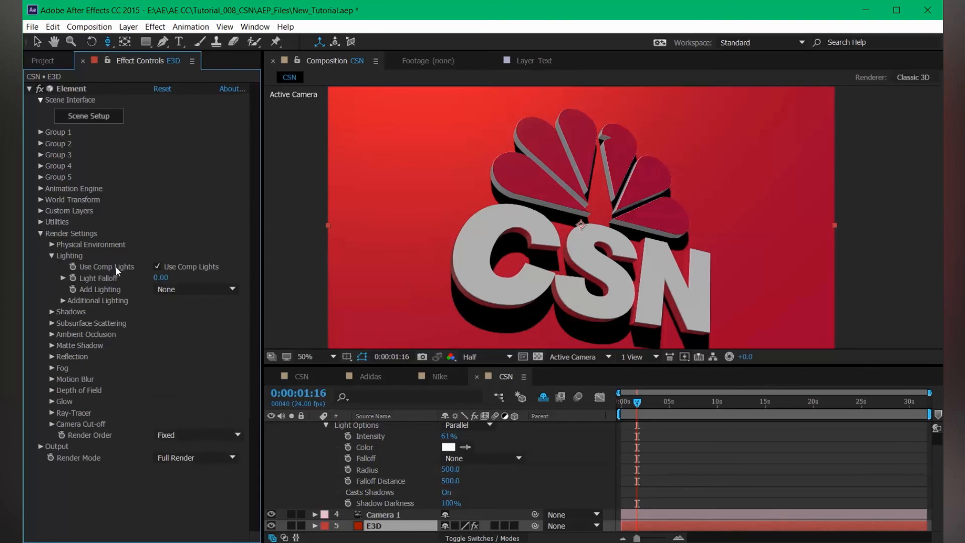
pyautogui.click(184, 291)
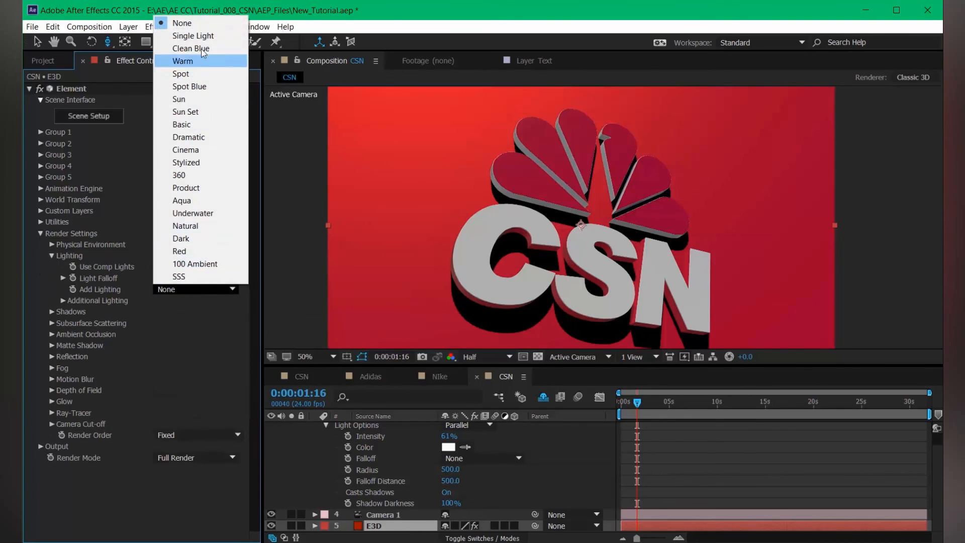
pyautogui.click(193, 35)
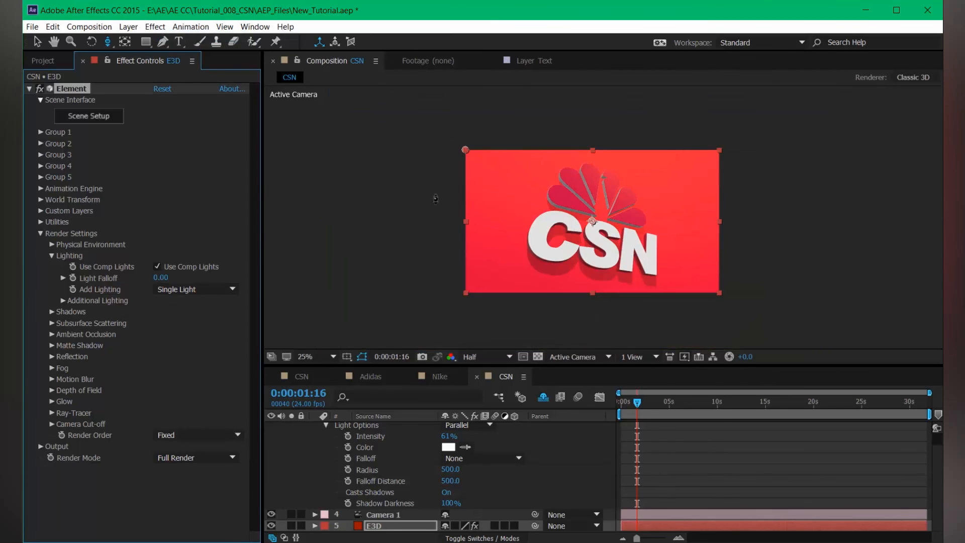
pyautogui.scroll(-2, 451, 212)
pyautogui.click(40, 233)
# Reposition Light 1 above the logo, shifting it slightly left and down in the composition
pyautogui.scroll(1, 448, 222)
pyautogui.scroll(-1, 448, 222)
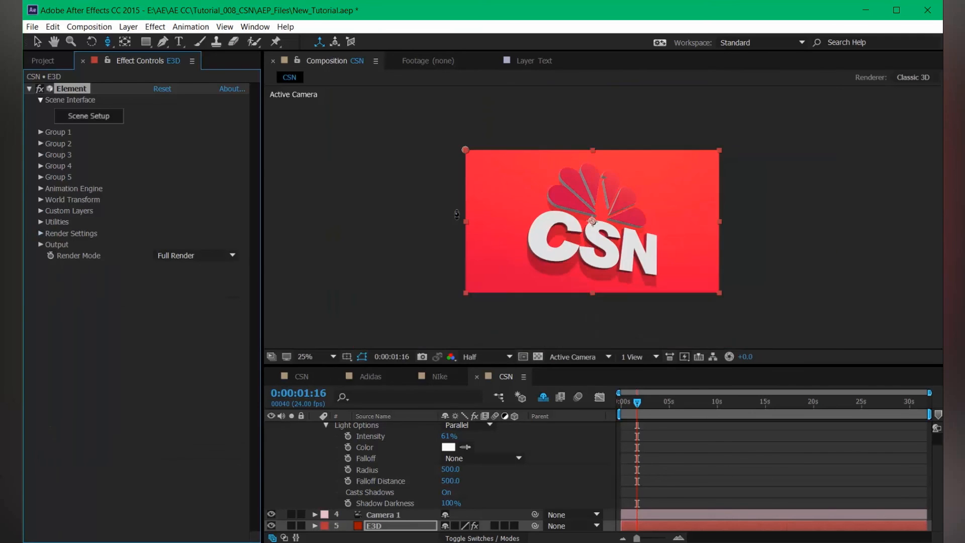
pyautogui.scroll(1, 448, 222)
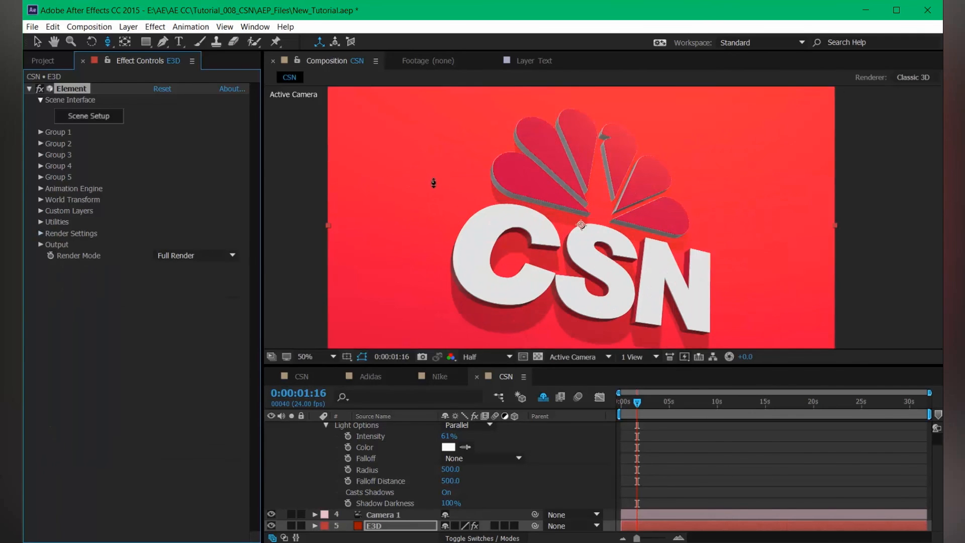
pyautogui.press('space')
pyautogui.moveTo(534, 237); pyautogui.dragTo(517, 212)
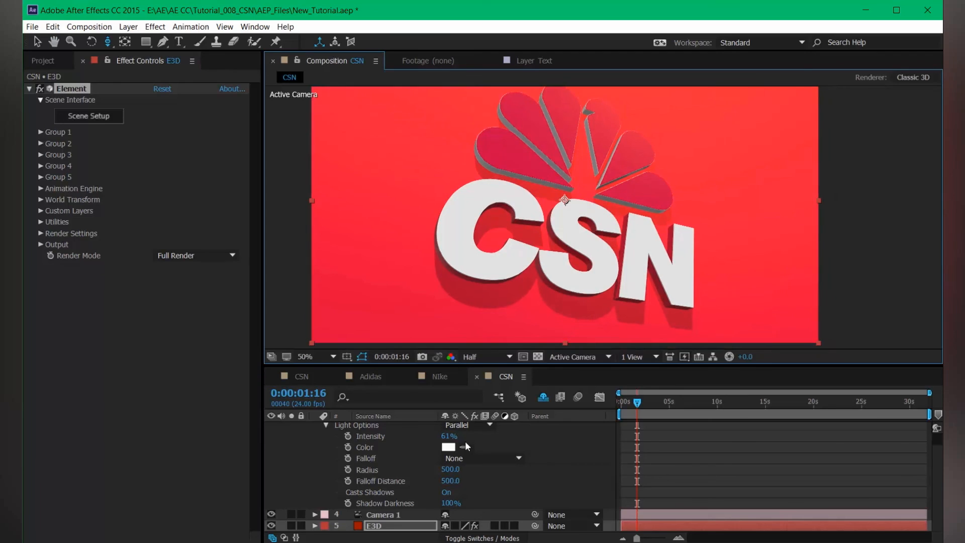
pyautogui.scroll(1, 374, 429)
pyautogui.click(378, 427)
pyautogui.scroll(-1, 622, 84)
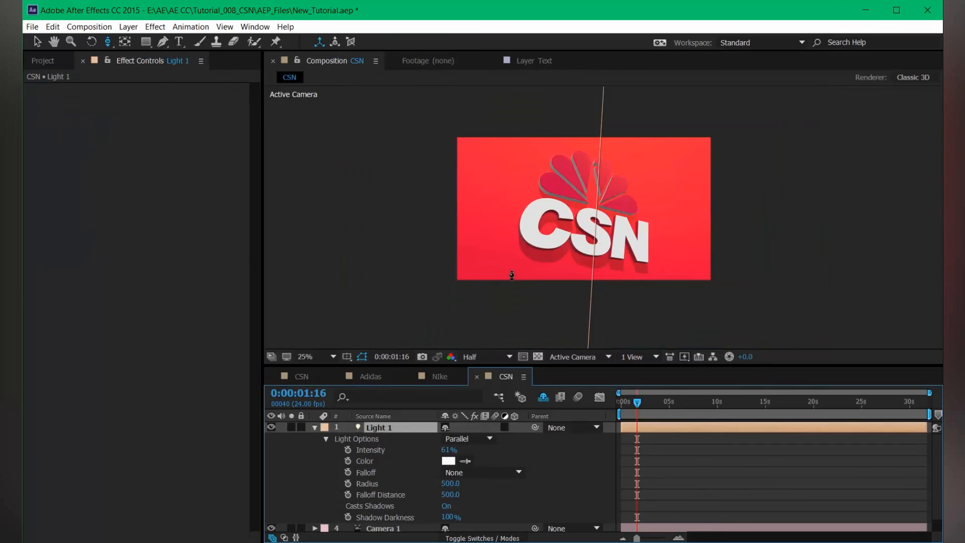
pyautogui.scroll(-1, 599, 121)
pyautogui.press('v')
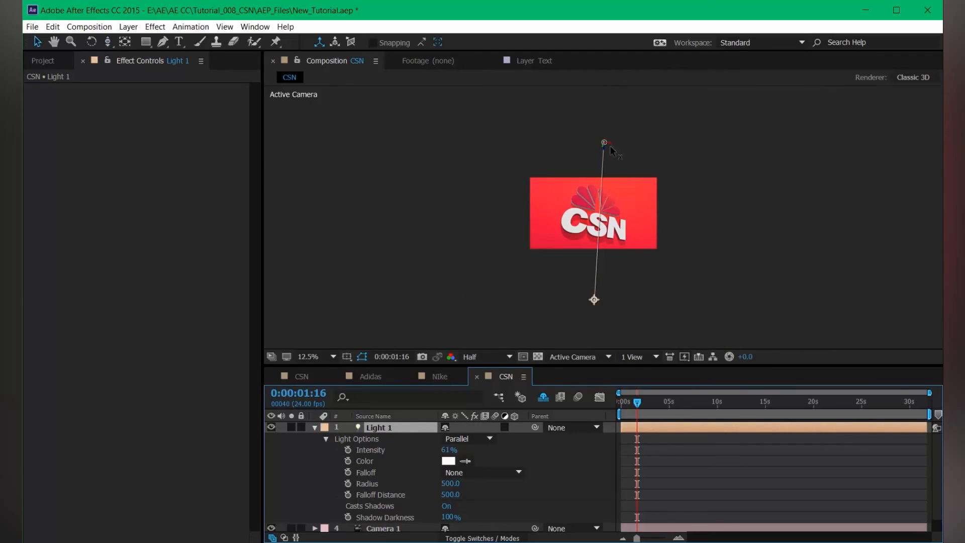
pyautogui.moveTo(609, 149); pyautogui.dragTo(597, 168)
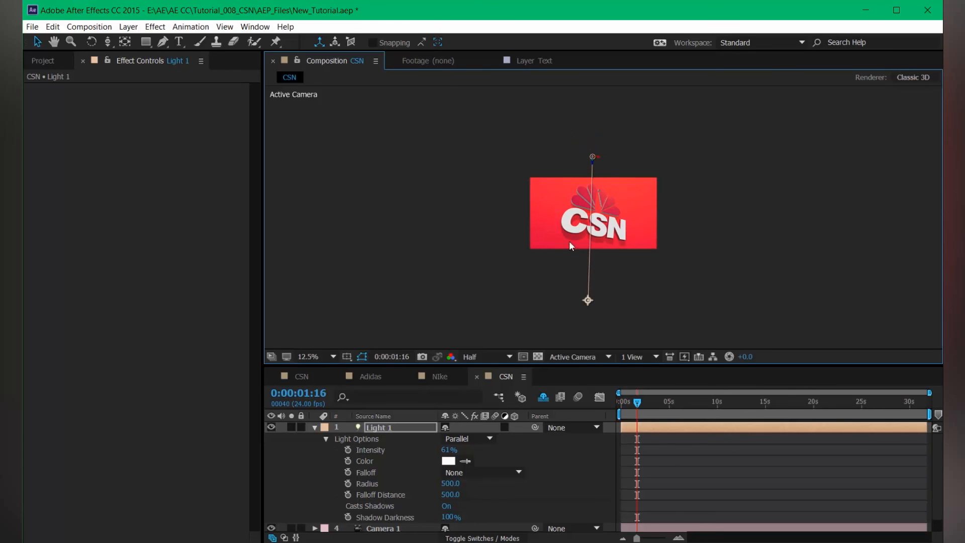
# Lower Light 1's intensity to 44%
pyautogui.moveTo(449, 450); pyautogui.dragTo(432, 450)
pyautogui.scroll(3, 539, 249)
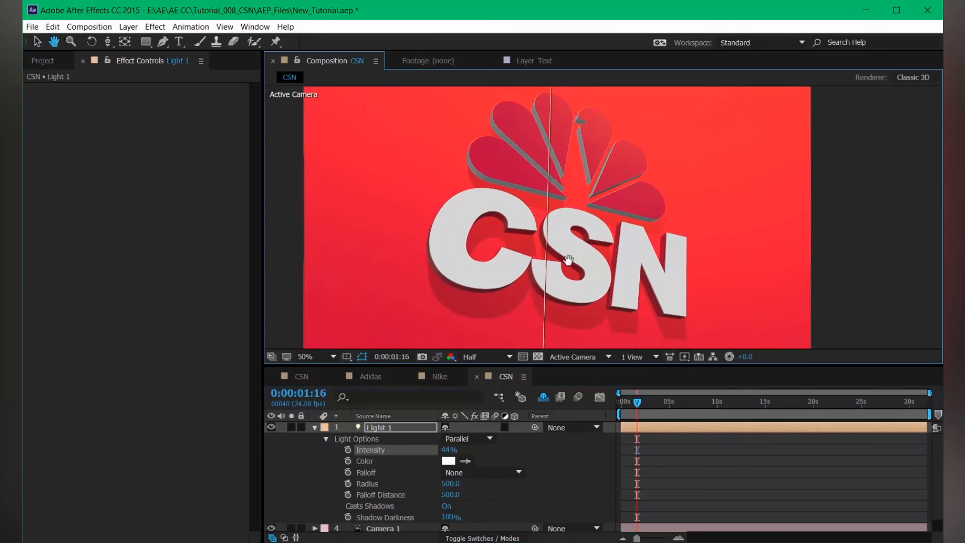
pyautogui.scroll(-2, 565, 288)
# Move Light 1's point of interest to the right beneath the logo and collapse the light's properties
pyautogui.moveTo(580, 346); pyautogui.dragTo(559, 302)
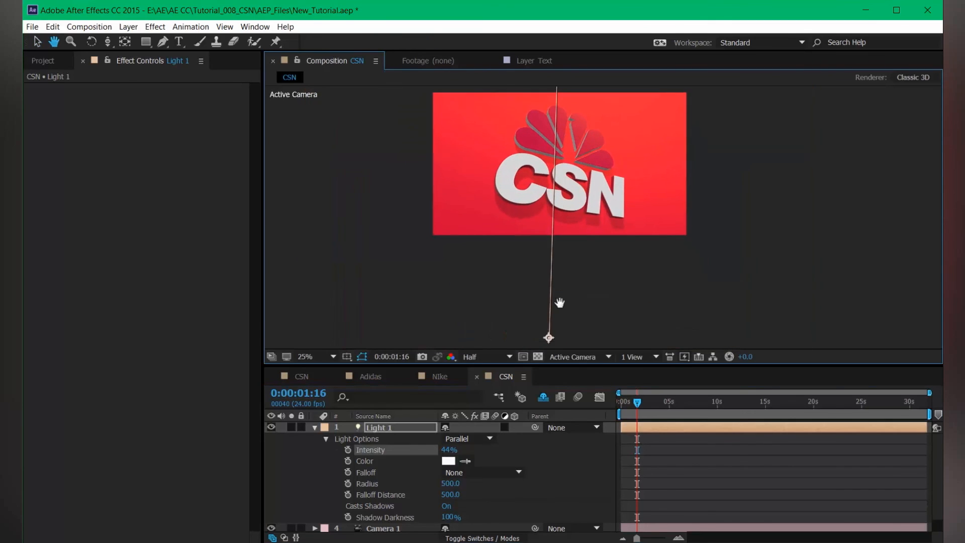
pyautogui.moveTo(548, 338); pyautogui.dragTo(581, 310)
pyautogui.press('.')
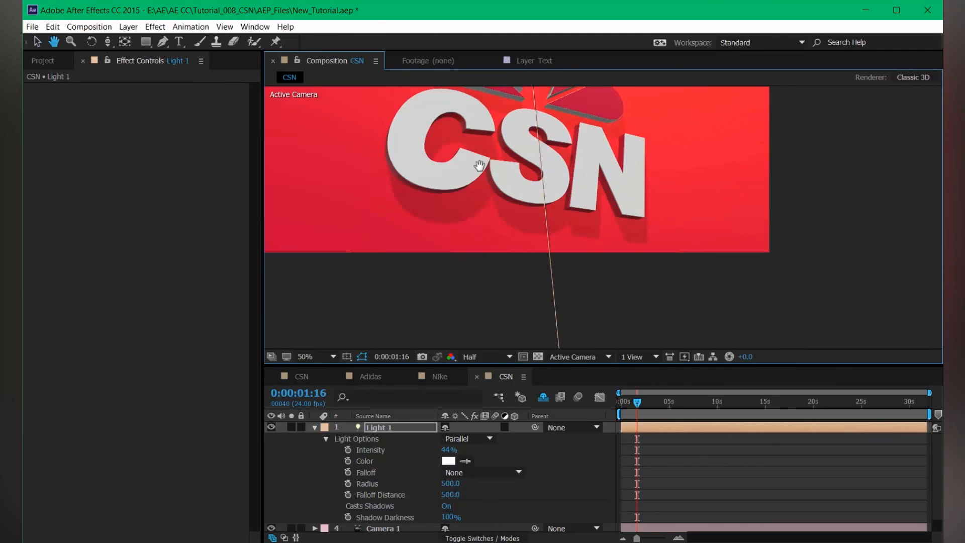
pyautogui.scroll(2, 477, 161)
pyautogui.scroll(-1, 472, 227)
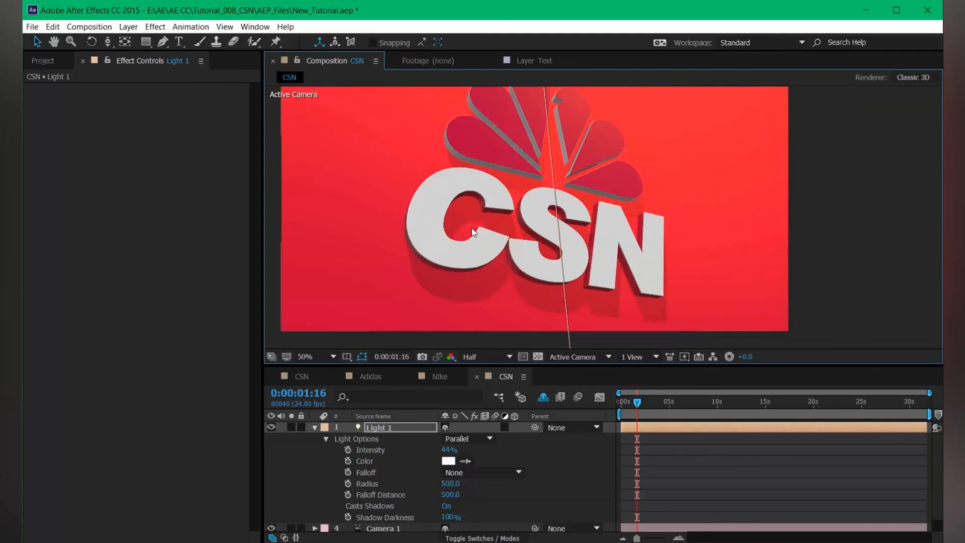
pyautogui.scroll(-1, 471, 227)
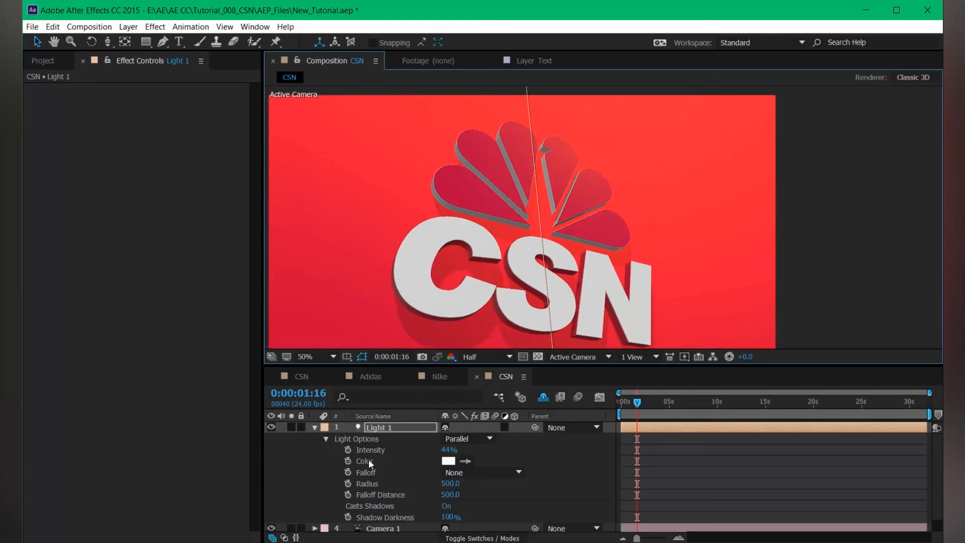
pyautogui.scroll(-1, 347, 447)
pyautogui.scroll(1, 321, 435)
pyautogui.click(314, 428)
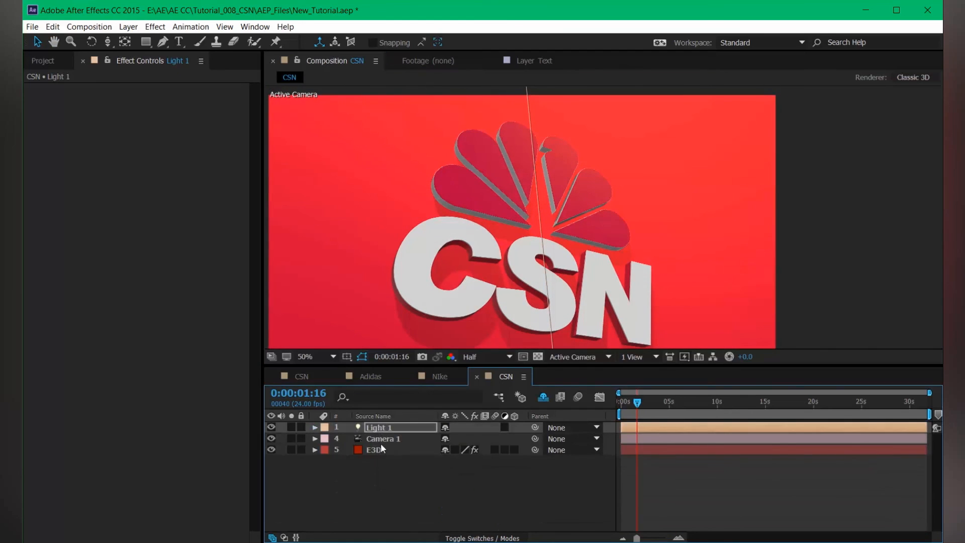
# Enable ambient occlusion in SSAO mode in the E3D layer's render settings and inspect it on the logo
pyautogui.click(381, 444)
pyautogui.click(384, 450)
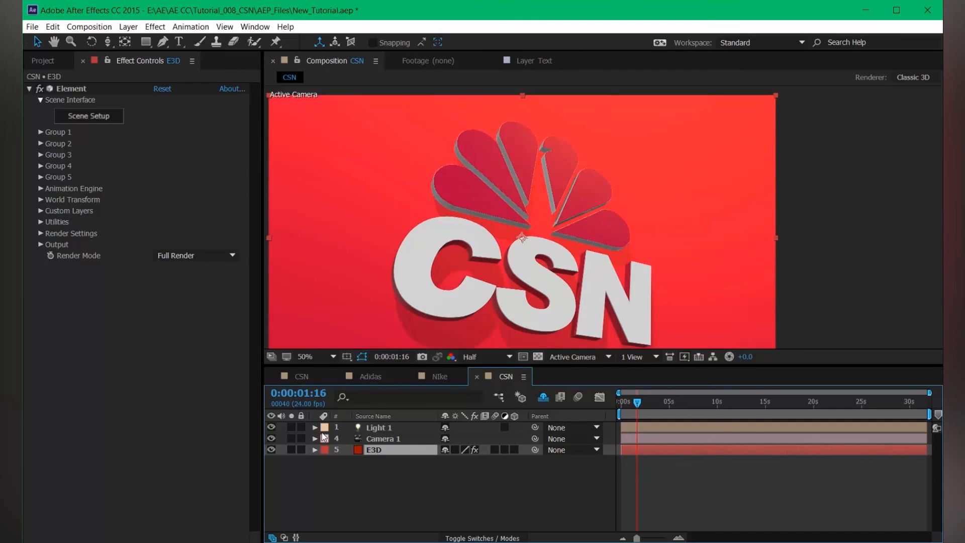
pyautogui.click(41, 233)
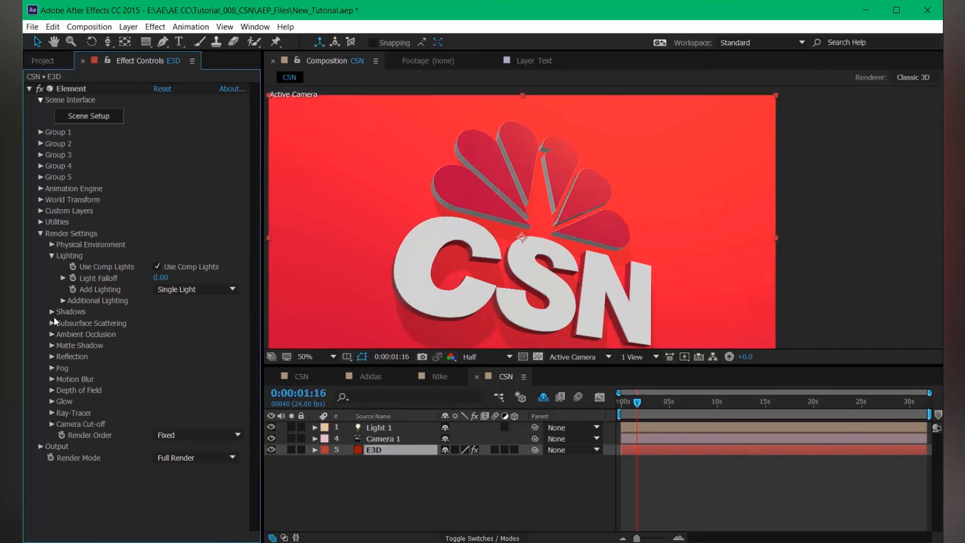
pyautogui.click(69, 333)
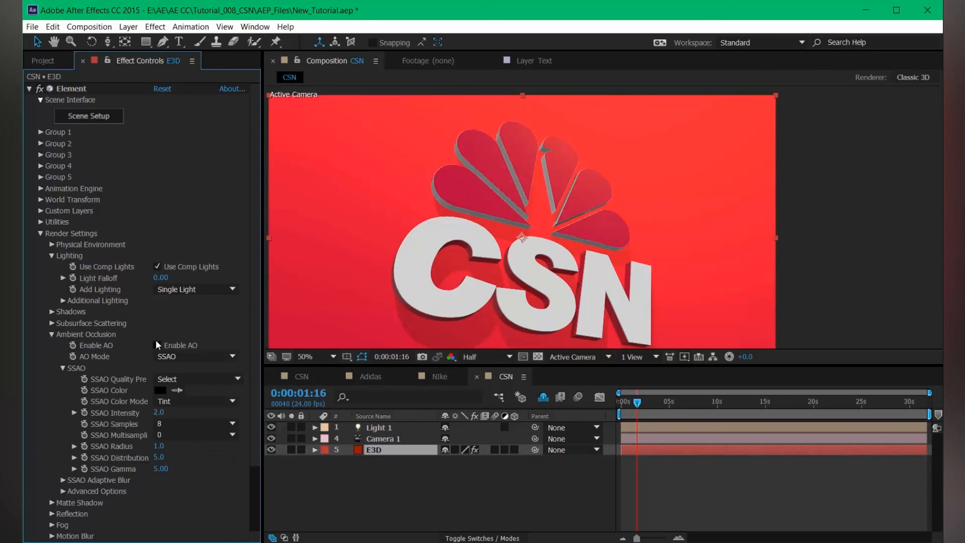
pyautogui.click(156, 345)
pyautogui.scroll(2, 369, 215)
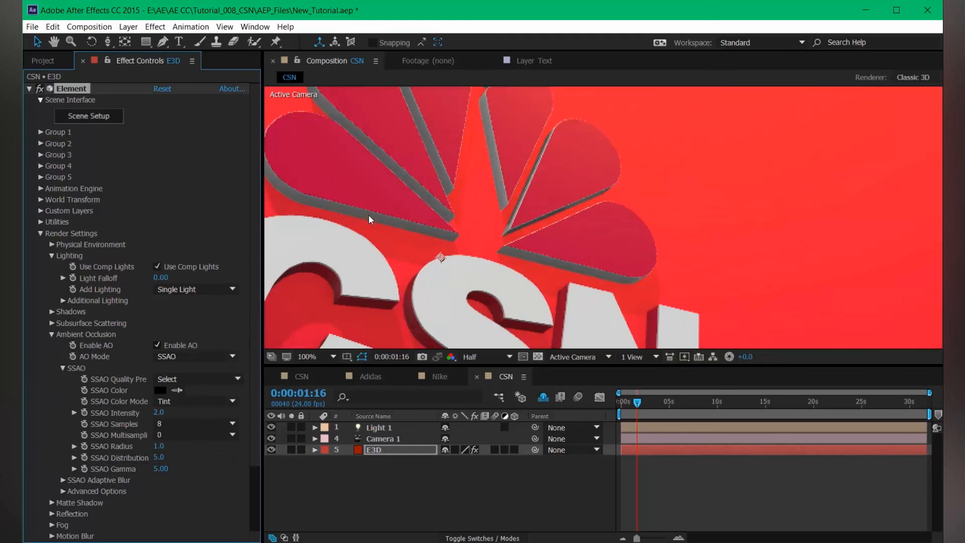
pyautogui.hscroll(-1, 442, 231)
pyautogui.scroll(-1, 447, 237)
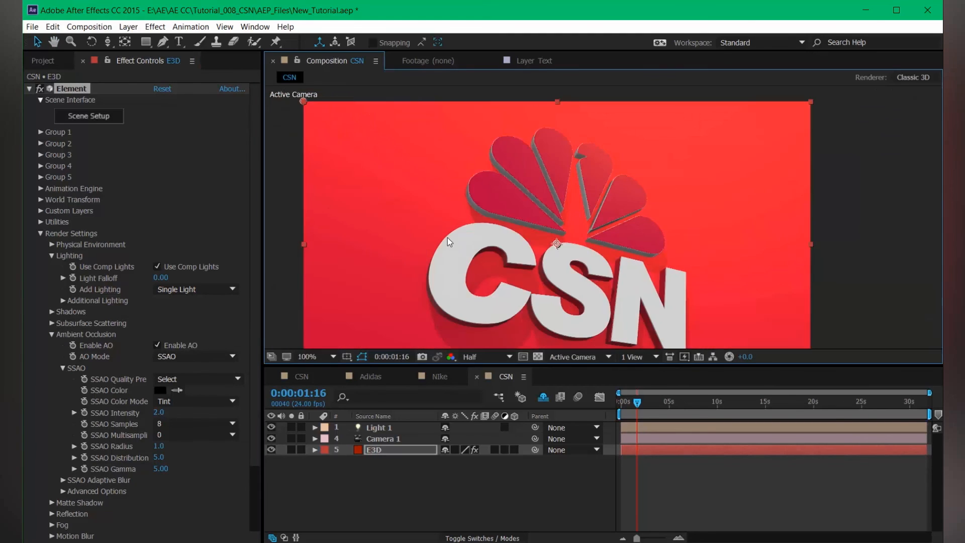
# Set the Element effect's SSAO Intensity to 2.5 and SSAO Radius to 0.5 in its ambient occlusion settings
pyautogui.scroll(1, 447, 237)
pyautogui.press('space')
pyautogui.moveTo(423, 226); pyautogui.dragTo(474, 197)
pyautogui.scroll(-1, 457, 244)
pyautogui.scroll(1, 456, 252)
pyautogui.moveTo(456, 253); pyautogui.dragTo(465, 249)
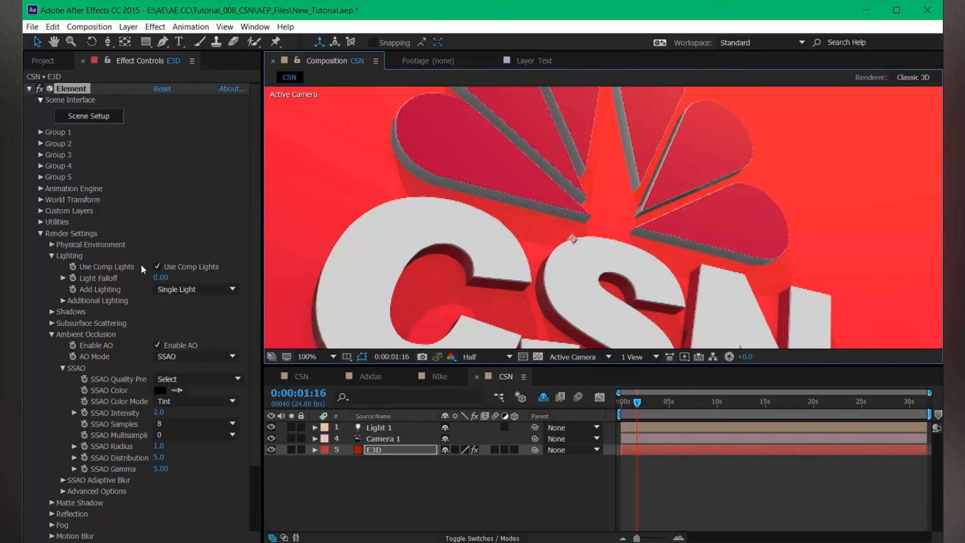
pyautogui.click(158, 412)
pyautogui.write('2.5')
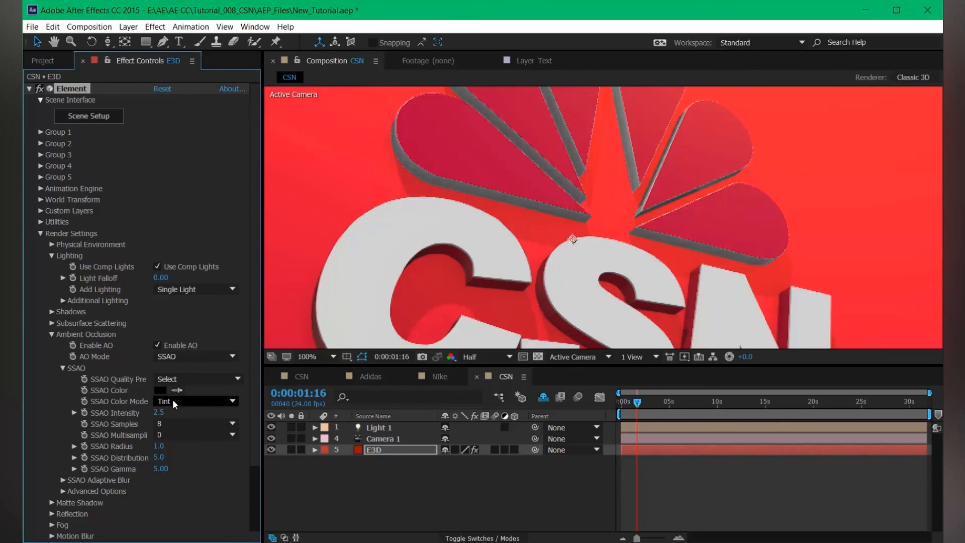
pyautogui.click(161, 446)
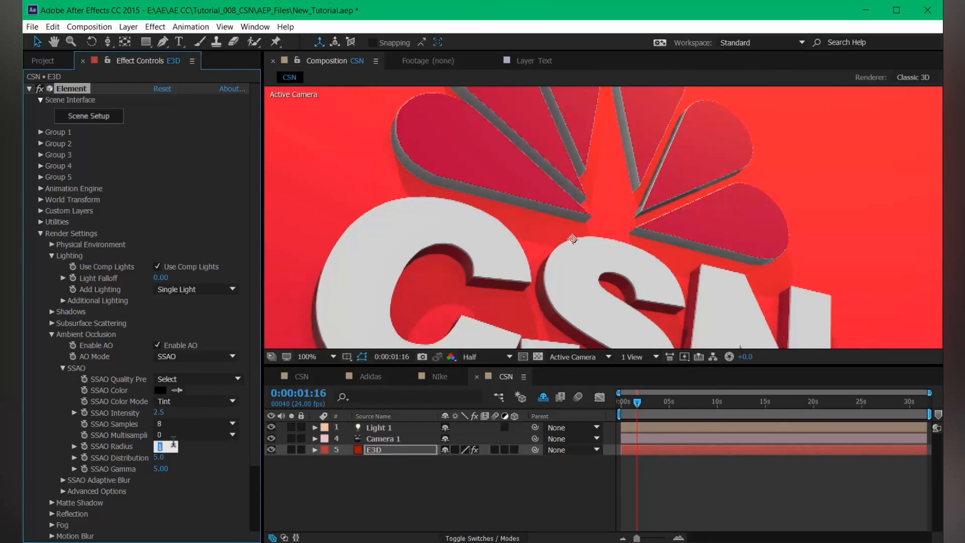
pyautogui.write('.5')
pyautogui.press('Return')
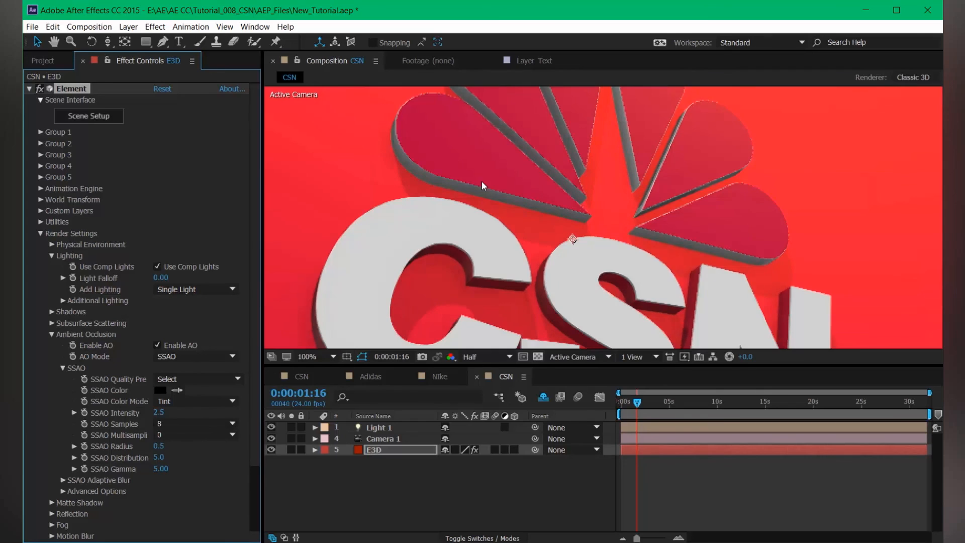
# Compare the CSN render with ambient occlusion disabled and enabled, and collapse the Ambient Occlusion settings
pyautogui.scroll(-2, 481, 182)
pyautogui.scroll(2, 482, 182)
pyautogui.scroll(-1, 316, 253)
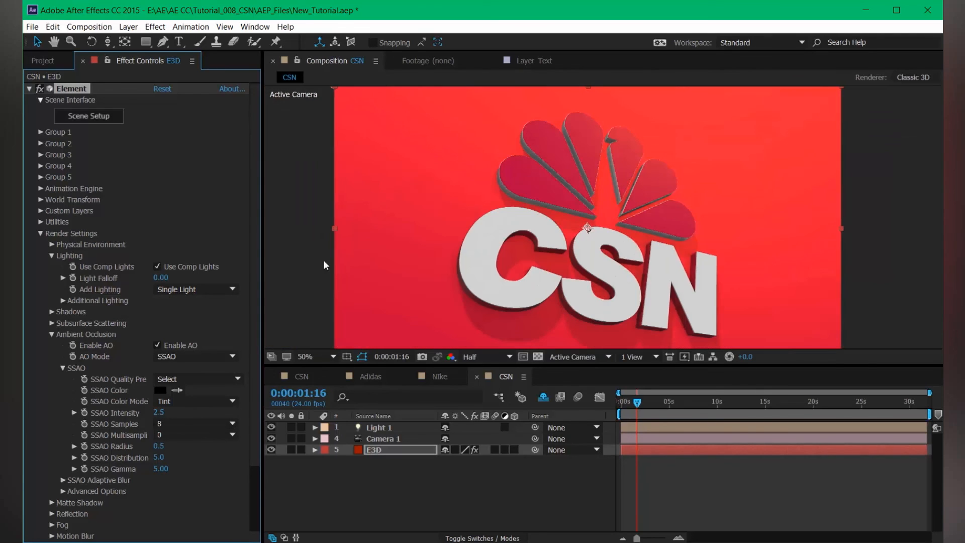
pyautogui.click(156, 345)
pyautogui.click(157, 345)
pyautogui.click(57, 334)
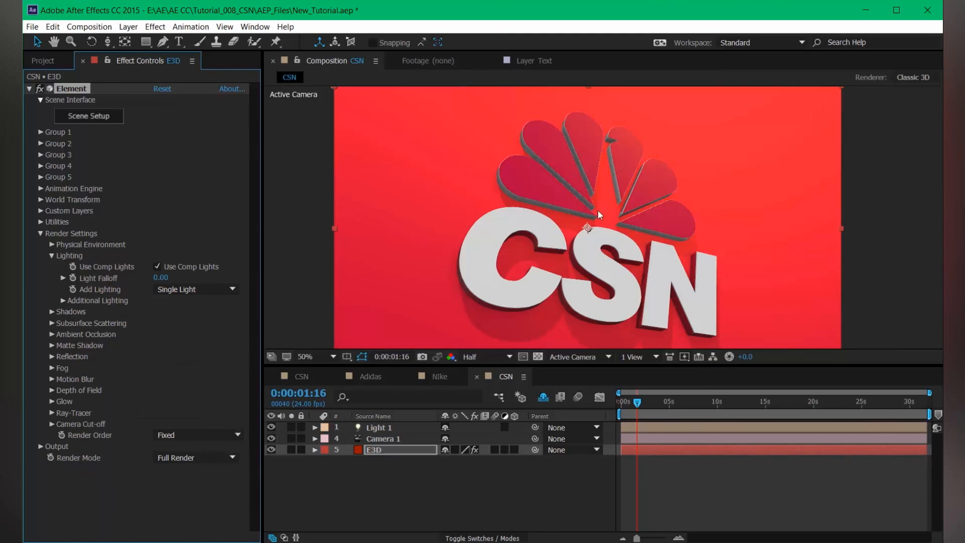
# Open the Scene Setup of the Element effect on the E3D layer
pyautogui.scroll(2, 598, 210)
pyautogui.moveTo(614, 242); pyautogui.dragTo(592, 218)
pyautogui.scroll(-1, 592, 196)
pyautogui.scroll(1, 593, 218)
pyautogui.scroll(-2, 592, 219)
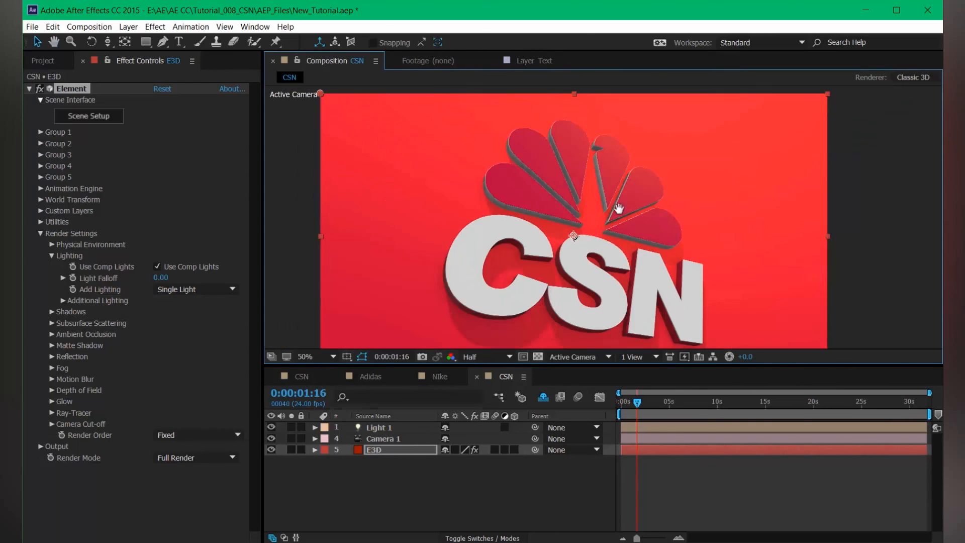
pyautogui.press('Return')
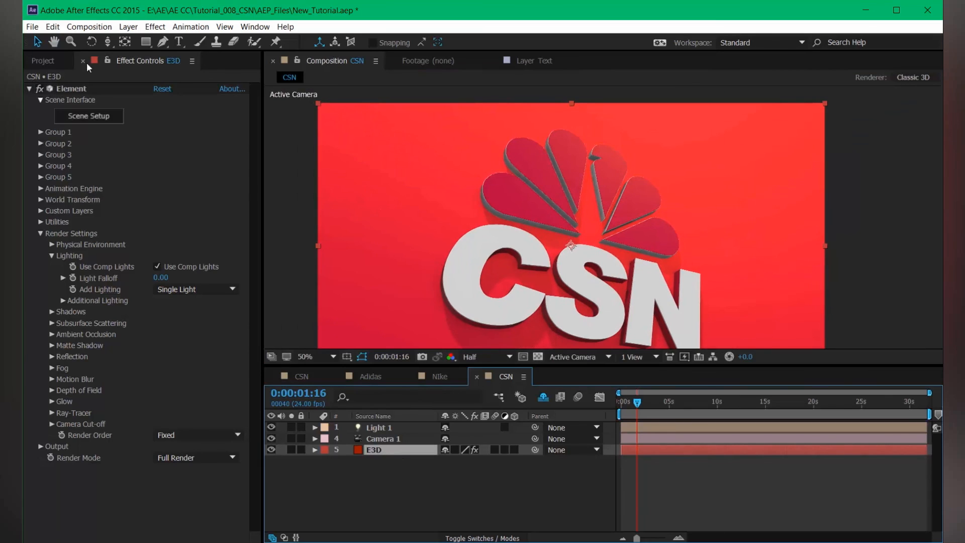
pyautogui.click(91, 116)
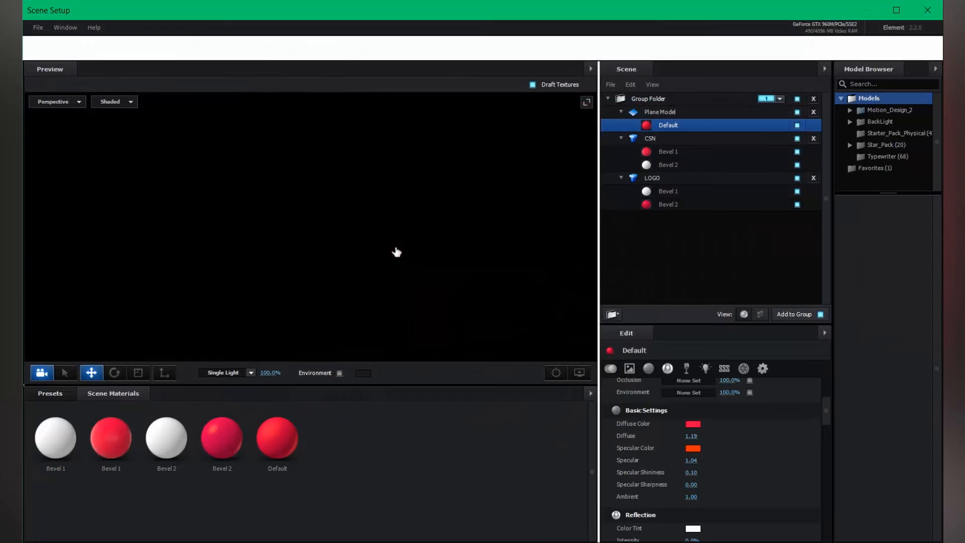
pyautogui.moveTo(482, 246); pyautogui.dragTo(429, 250)
pyautogui.scroll(2, 428, 246)
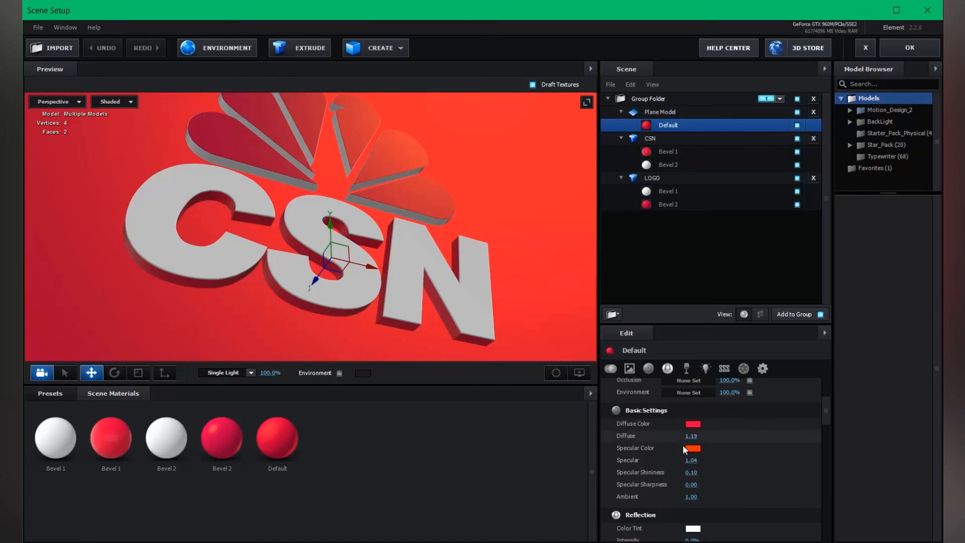
# Set the diffuse color of the LOGO model's Bevel 2 material to FF0041
pyautogui.click(670, 201)
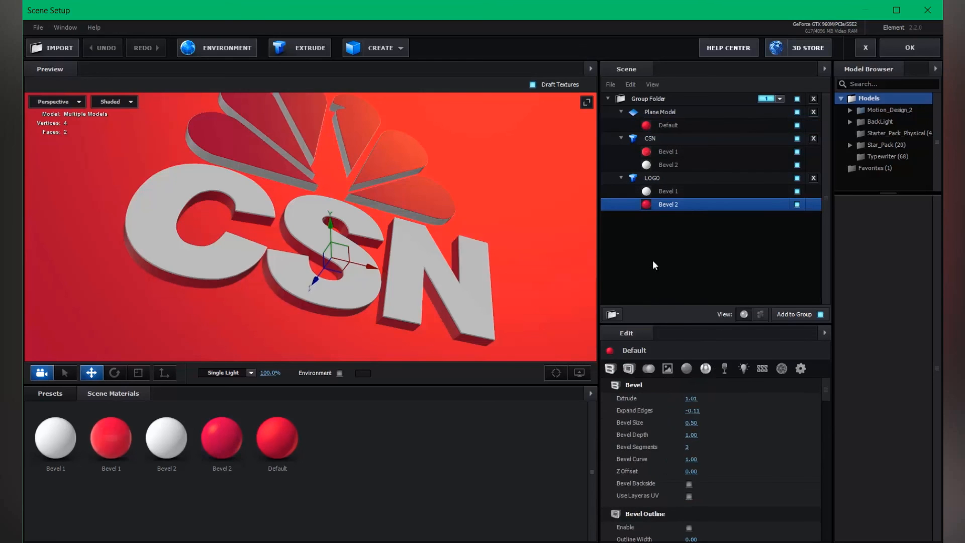
pyautogui.scroll(-2, 685, 378)
pyautogui.click(693, 398)
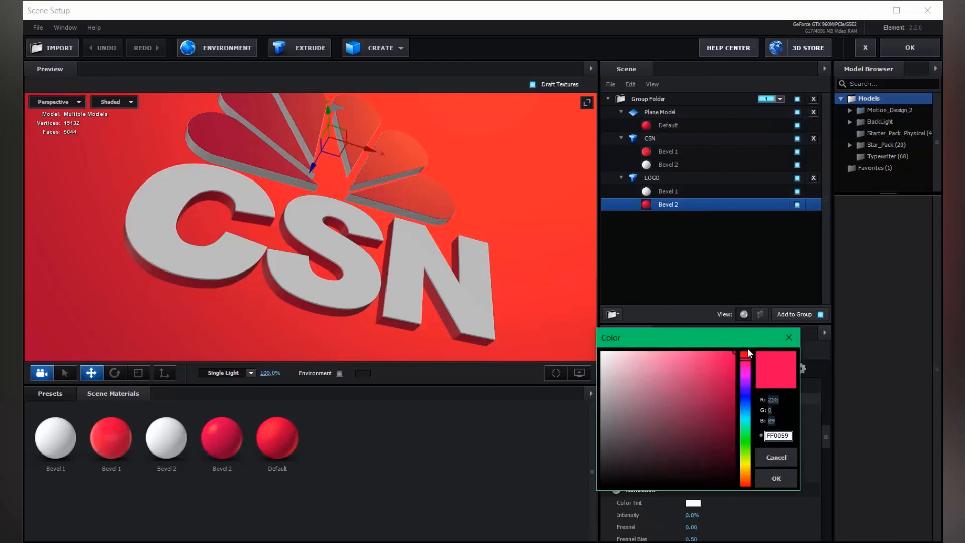
pyautogui.moveTo(746, 363); pyautogui.dragTo(746, 361)
pyautogui.click(791, 480)
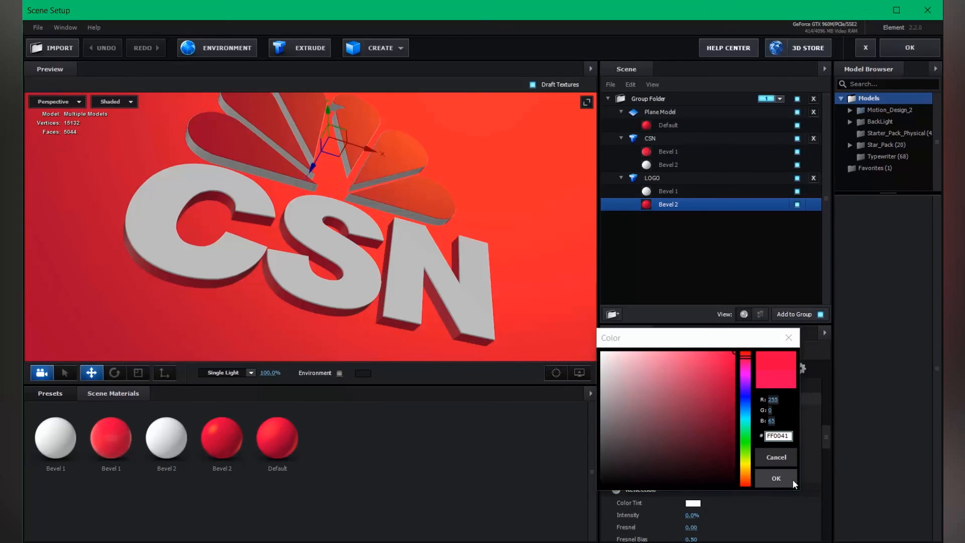
# Examine the recolored logo petals and CSN letters from the front and at an angle in the preview
pyautogui.moveTo(468, 231); pyautogui.dragTo(461, 246)
pyautogui.scroll(-5, 458, 248)
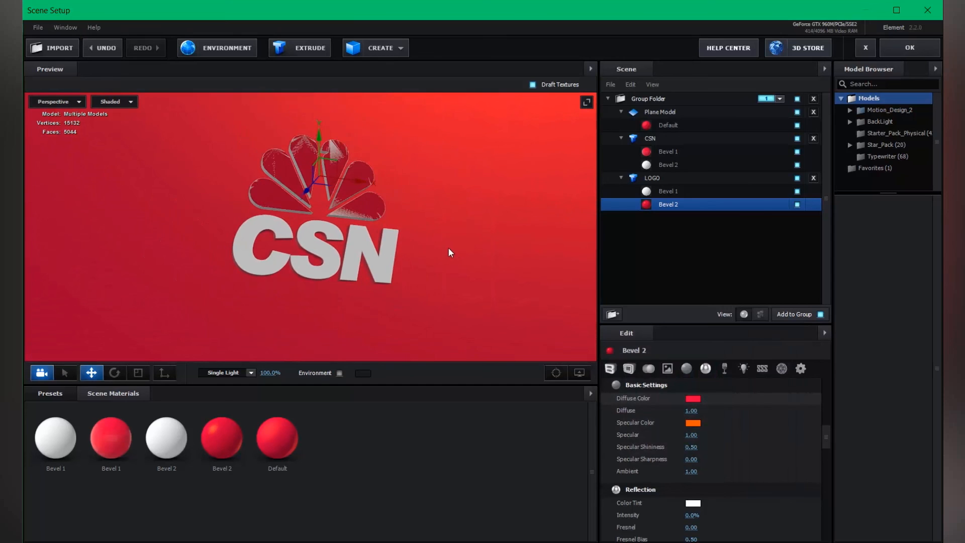
pyautogui.scroll(6, 448, 248)
pyautogui.scroll(-3, 466, 222)
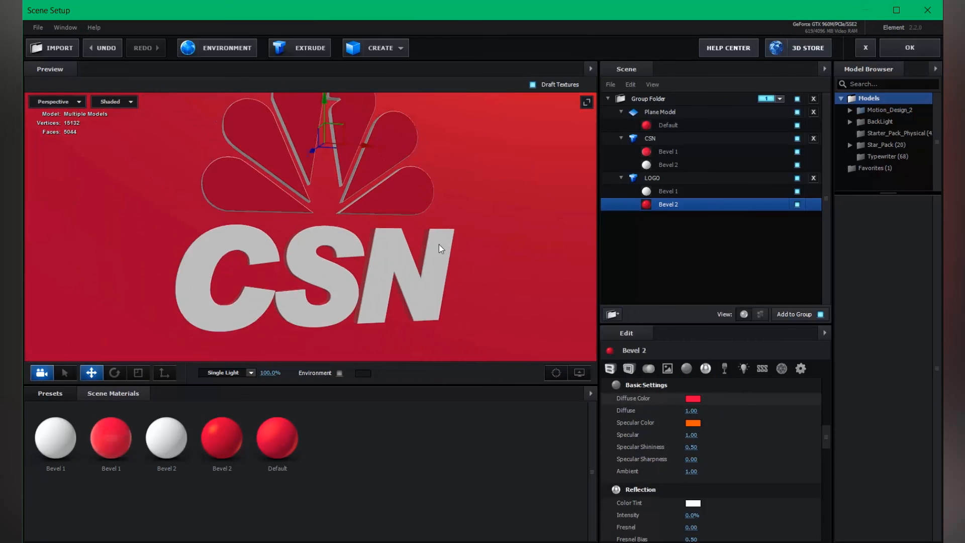
pyautogui.scroll(-4, 445, 245)
pyautogui.moveTo(454, 244); pyautogui.dragTo(397, 228)
pyautogui.scroll(6, 376, 232)
pyautogui.scroll(-4, 376, 235)
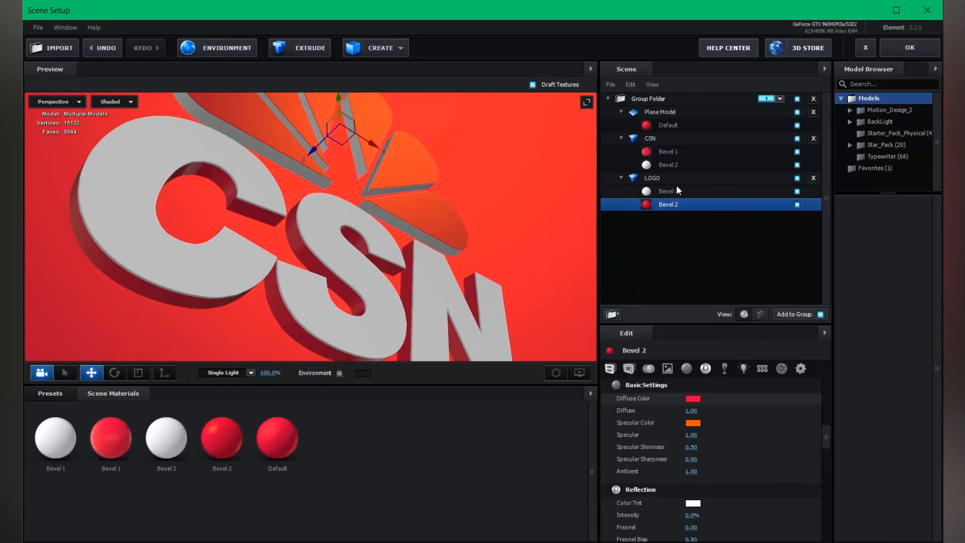
# Lower the Glossiness of the CSN model's Bevel 1 material to 46%
pyautogui.click(671, 152)
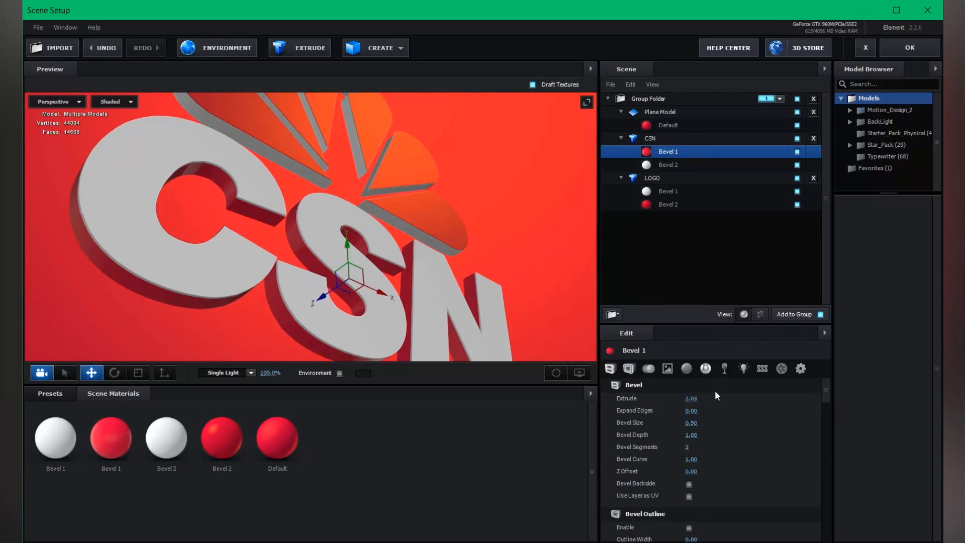
pyautogui.click(686, 368)
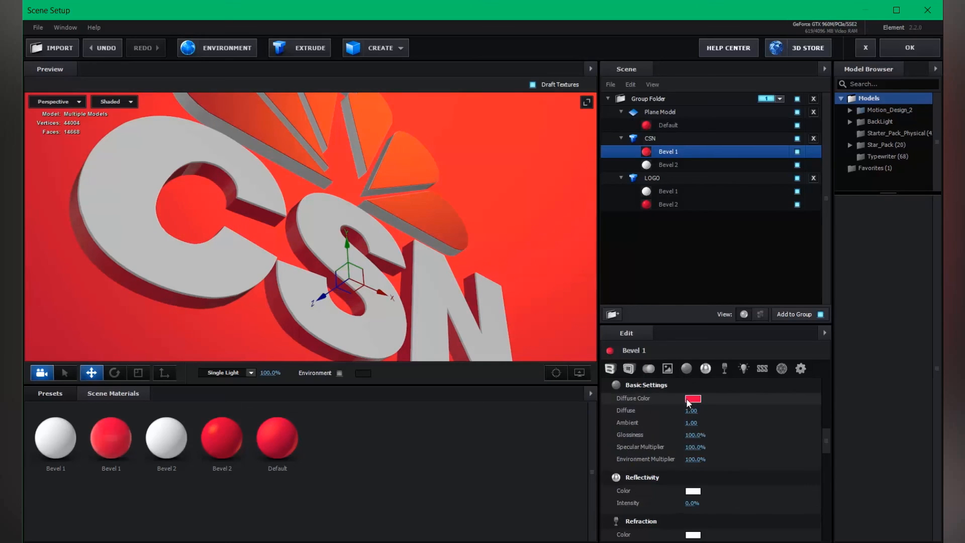
pyautogui.moveTo(689, 435); pyautogui.dragTo(657, 428)
pyautogui.moveTo(183, 203); pyautogui.dragTo(219, 200)
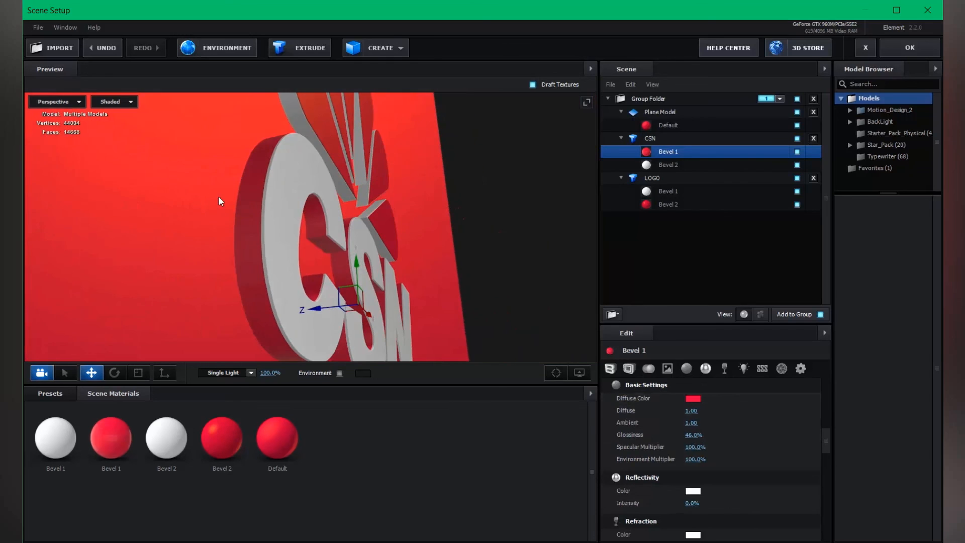
pyautogui.moveTo(388, 217); pyautogui.dragTo(381, 207)
pyautogui.scroll(5, 372, 216)
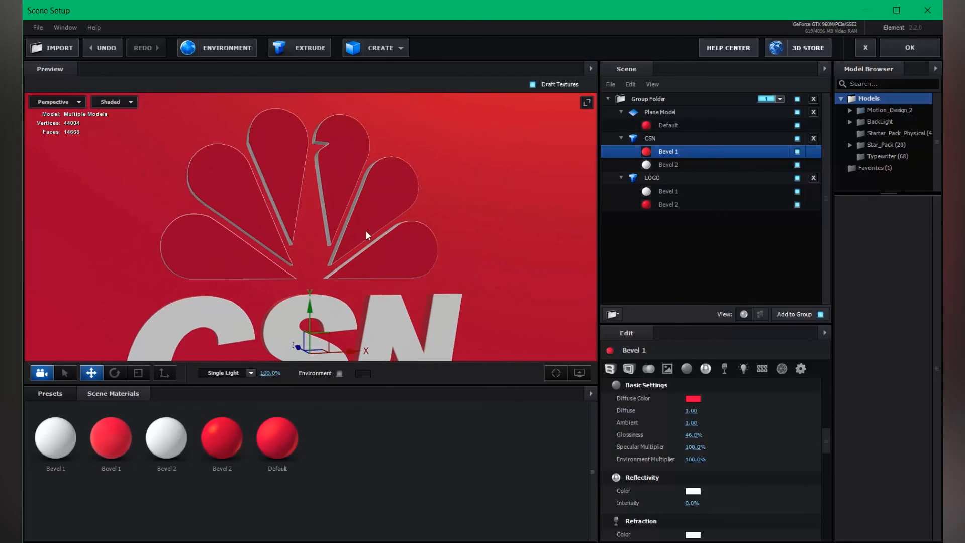
# Set the Illumination Intensity of the LOGO model's Bevel 1 material to 9% and apply the Scene Setup changes
pyautogui.click(665, 167)
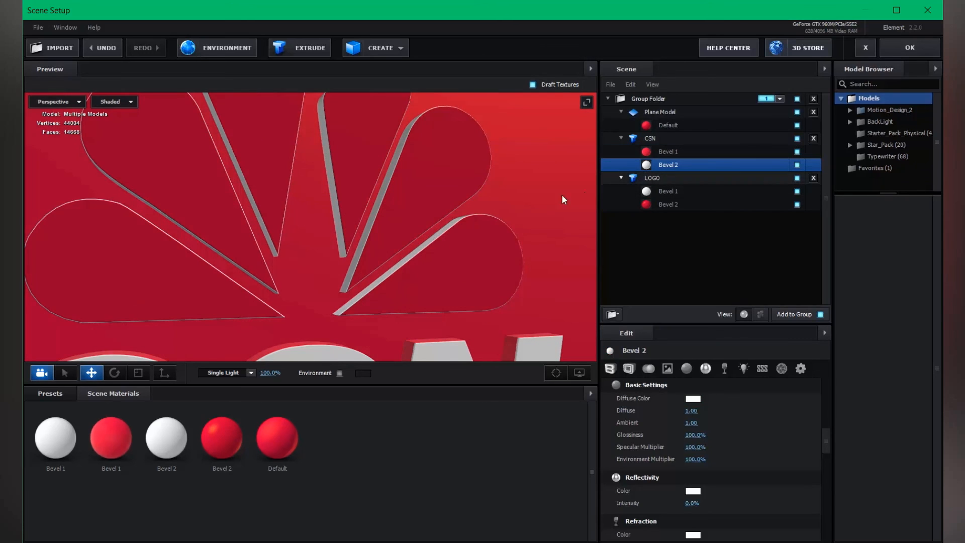
pyautogui.scroll(-5, 448, 234)
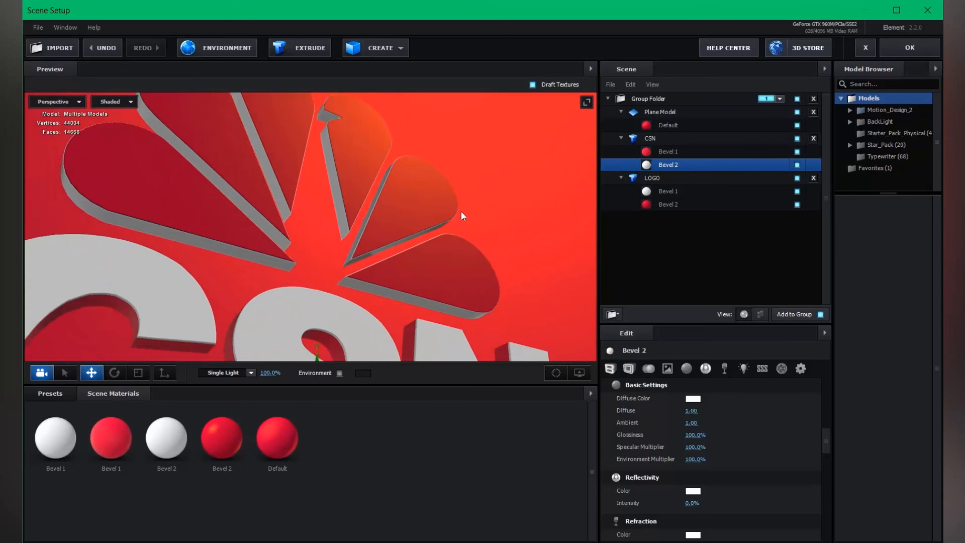
pyautogui.click(676, 202)
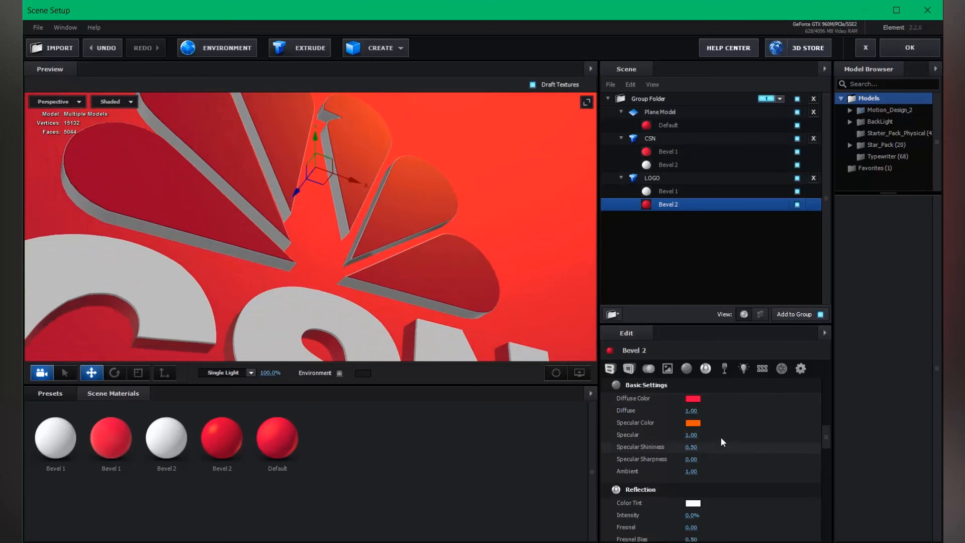
pyautogui.click(664, 190)
pyautogui.scroll(-5, 715, 407)
pyautogui.scroll(-3, 713, 405)
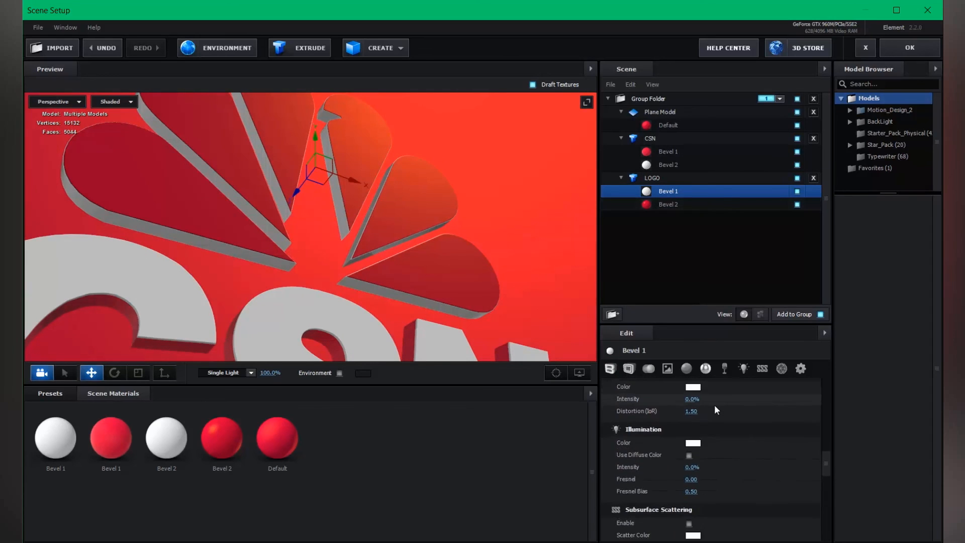
pyautogui.moveTo(690, 430); pyautogui.dragTo(694, 430)
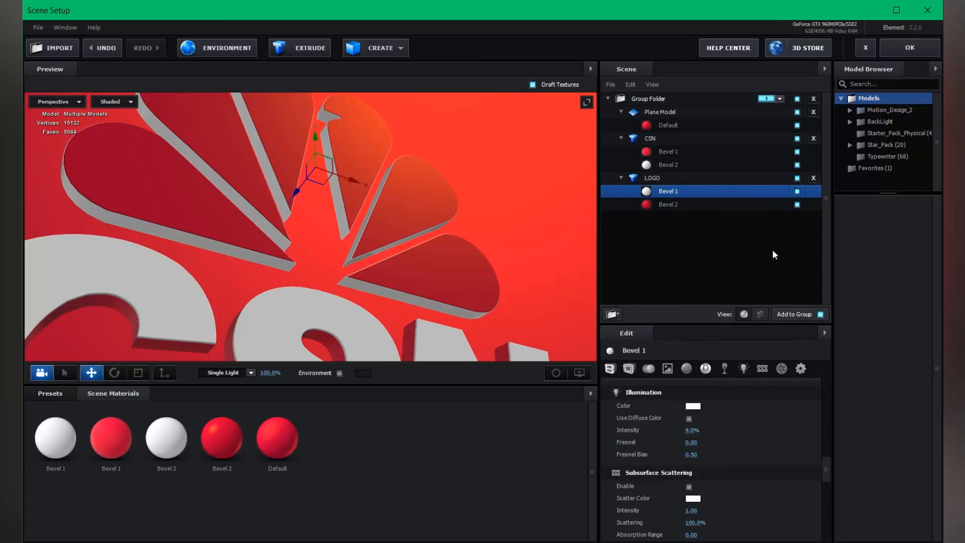
pyautogui.click(909, 47)
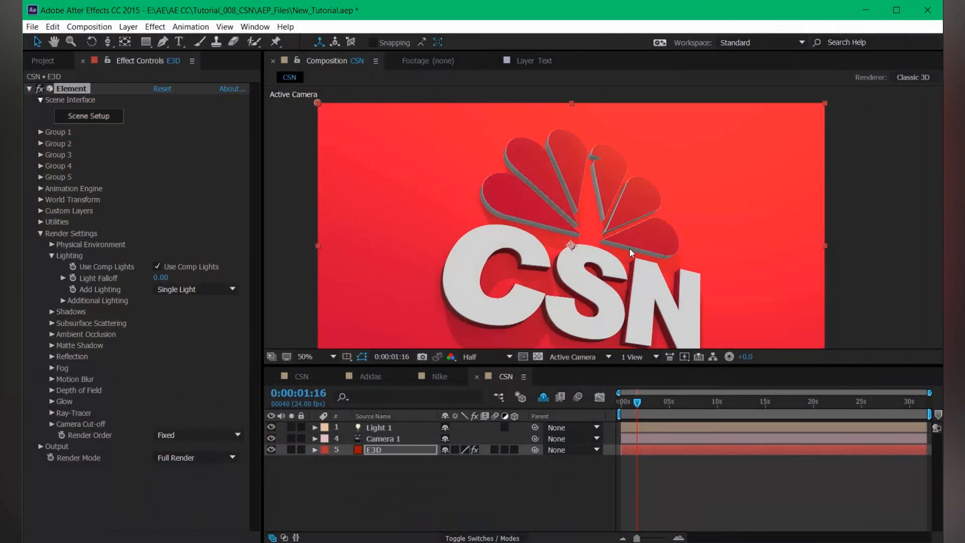
# Rename the Light 1 layer in the CSN composition to "Light _Shadow"
pyautogui.scroll(-1, 627, 247)
pyautogui.scroll(2, 610, 241)
pyautogui.scroll(-1, 610, 239)
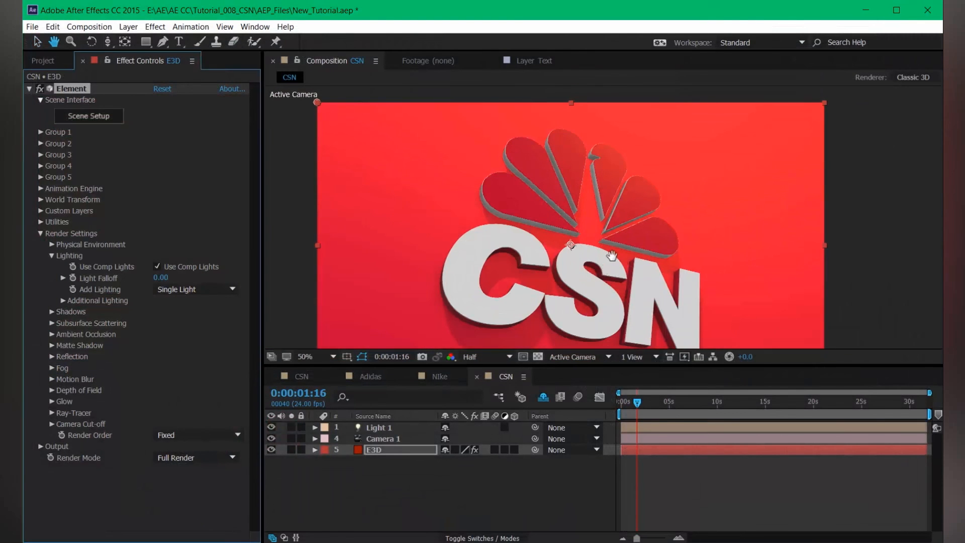
pyautogui.scroll(-1, 619, 243)
pyautogui.scroll(-1, 620, 243)
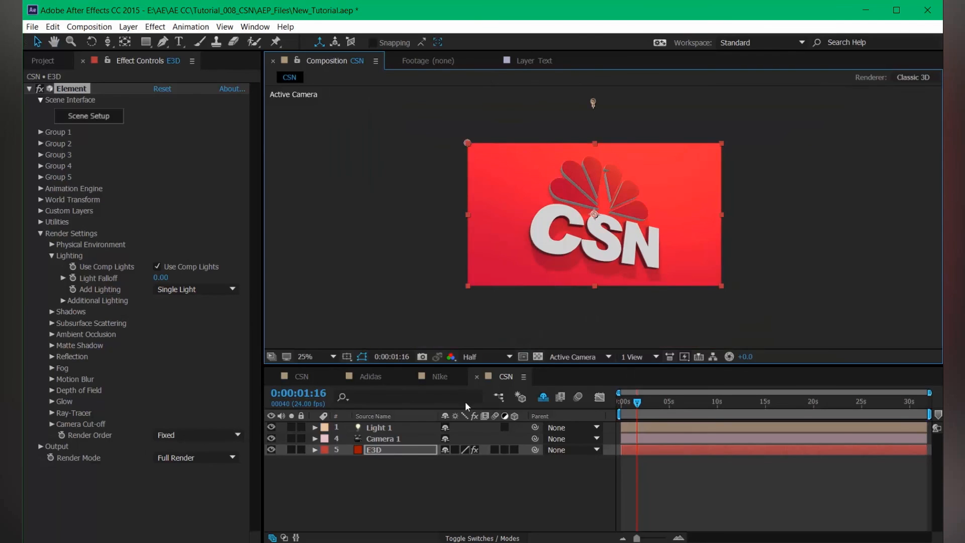
pyautogui.click(402, 426)
pyautogui.press('Return')
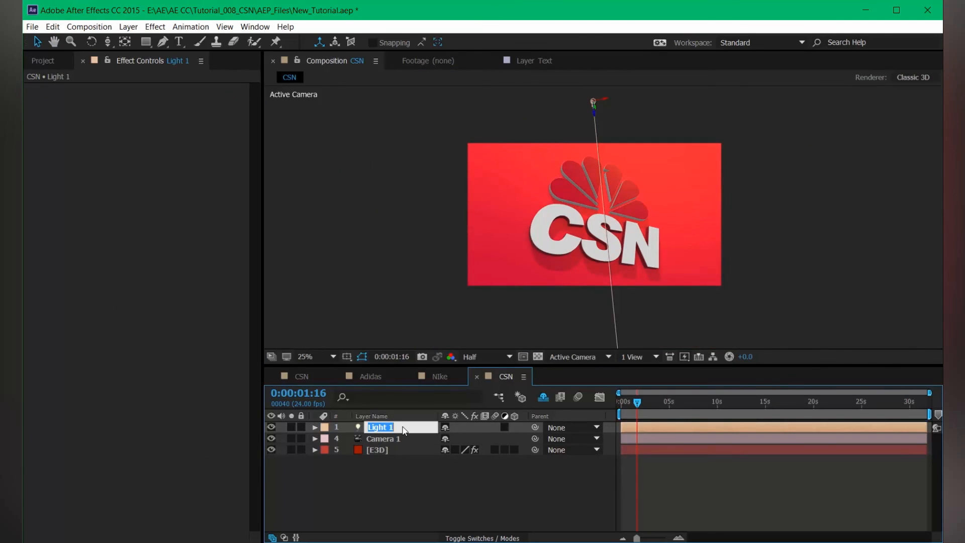
pyautogui.press('Right')
pyautogui.press('BackSpace')
pyautogui.write('_Shadow')
pyautogui.press('Return')
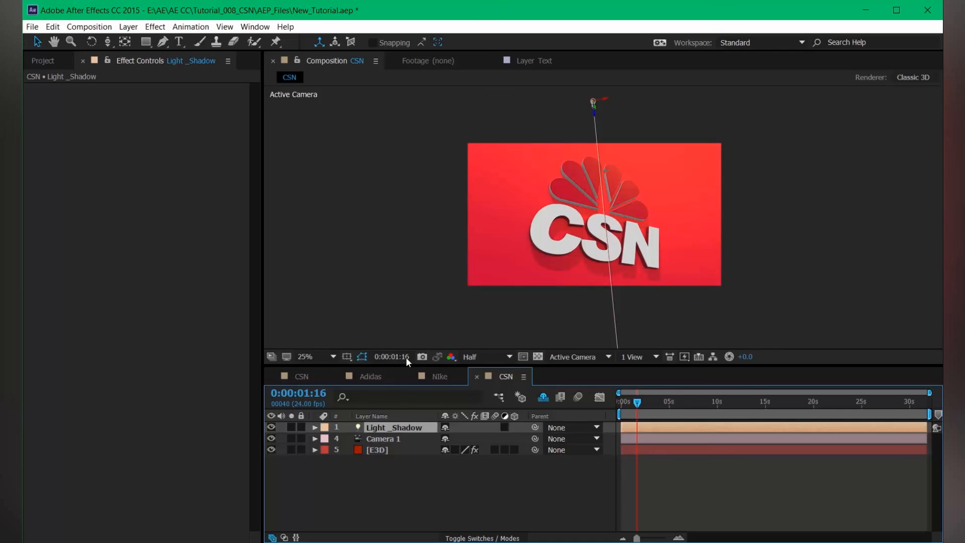
# Add another white Parallel light to the composition with 92% intensity, no falloff and Casts Shadows disabled
pyautogui.doubleClick(401, 424)
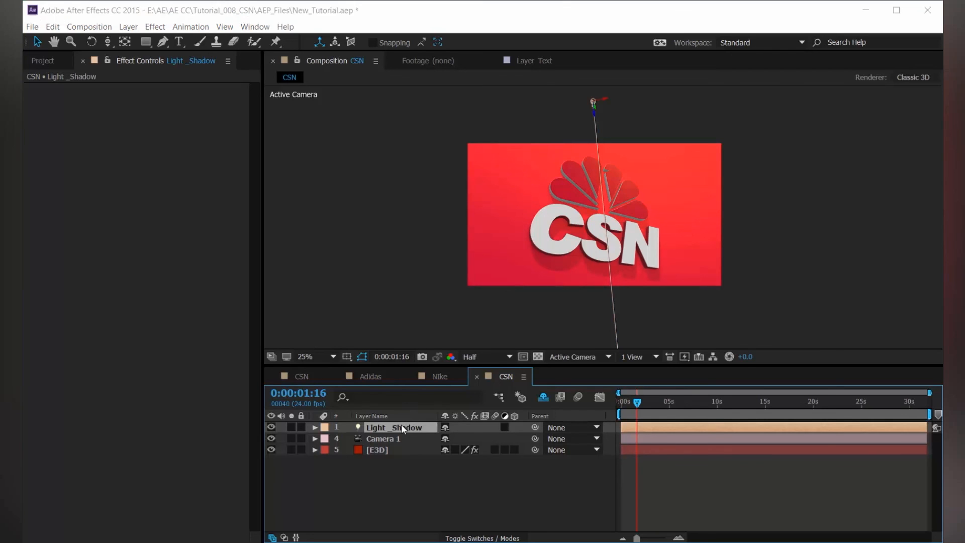
pyautogui.moveTo(739, 158); pyautogui.dragTo(667, 135)
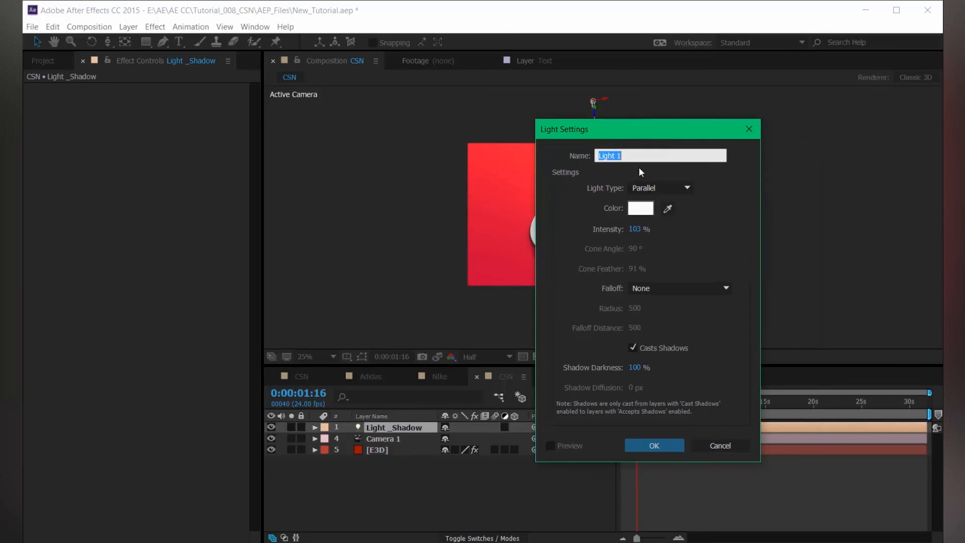
pyautogui.moveTo(645, 132); pyautogui.dragTo(717, 102)
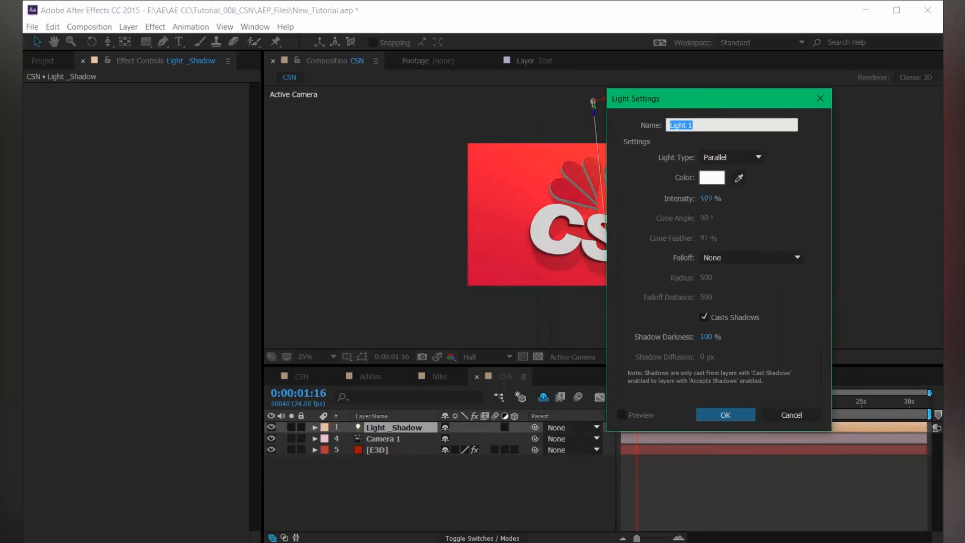
pyautogui.moveTo(709, 201); pyautogui.dragTo(705, 202)
pyautogui.click(704, 317)
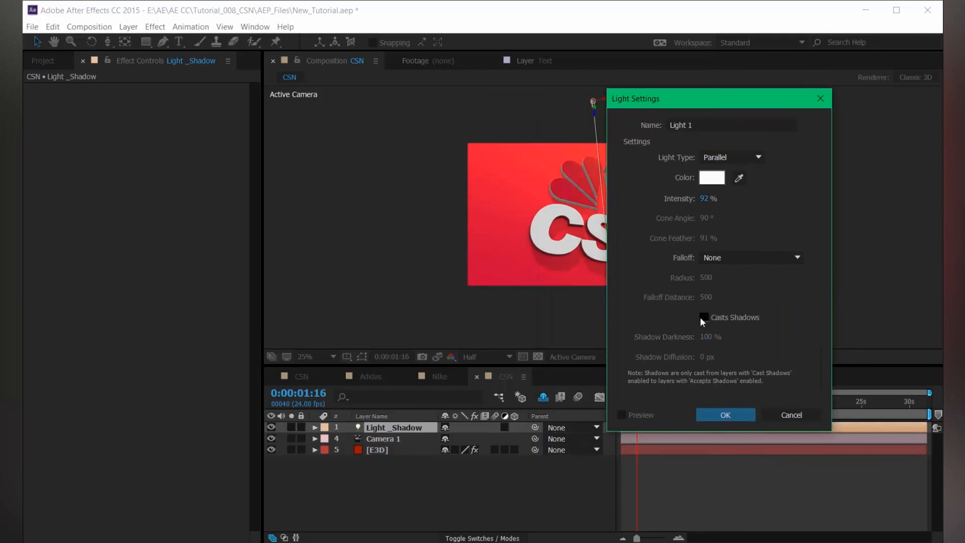
pyautogui.click(733, 415)
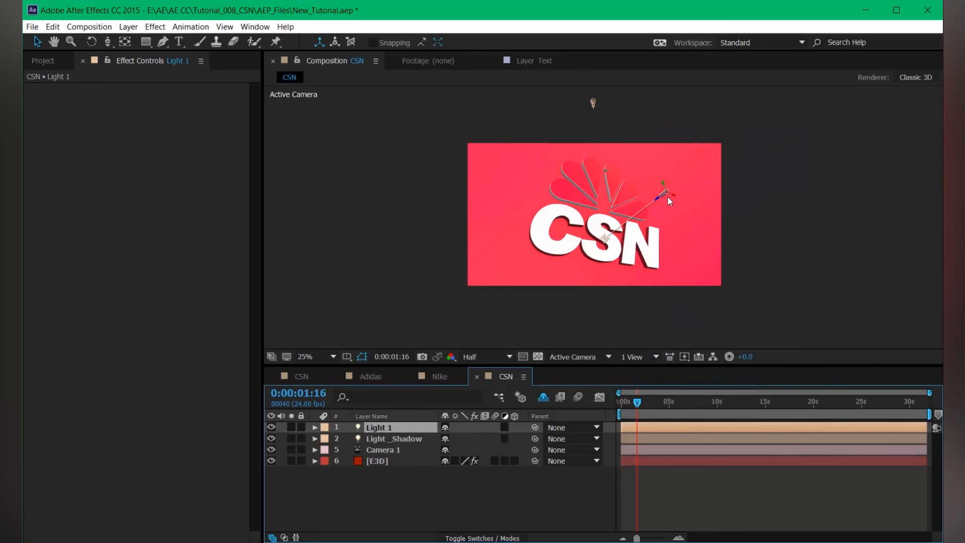
# Position the Light 1 layer outside the frame, below and to the left of the CSN letters, comparing the scene with it off and on
pyautogui.moveTo(667, 197); pyautogui.dragTo(433, 297)
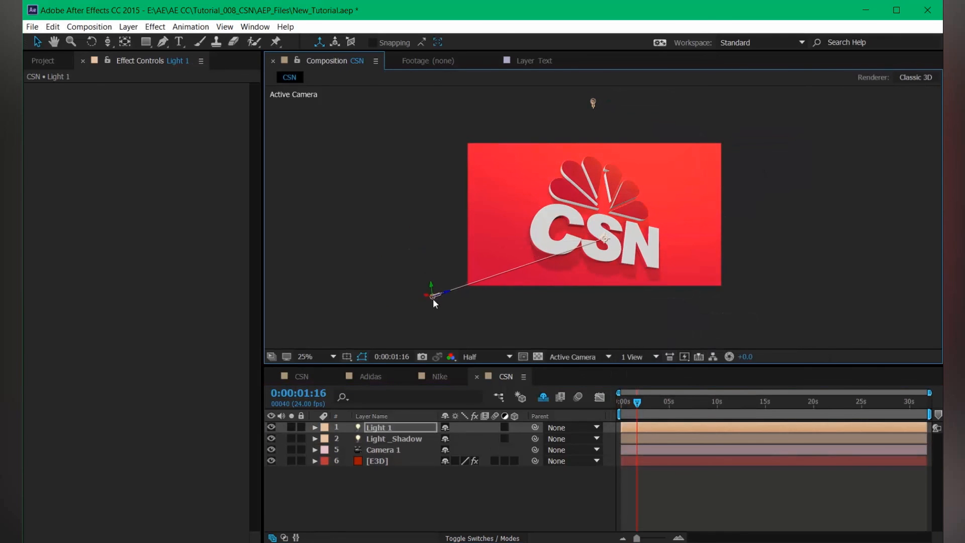
pyautogui.press('.')
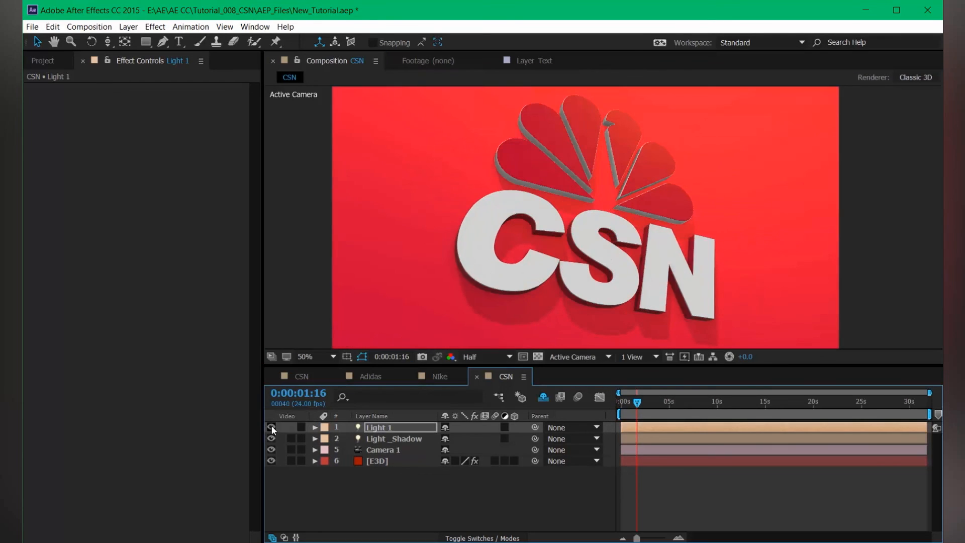
pyautogui.moveTo(589, 286)
pyautogui.mouseDown()
pyautogui.moveTo(646, 243)
pyautogui.moveTo(638, 184)
pyautogui.moveTo(620, 258)
pyautogui.moveTo(625, 189)
pyautogui.mouseUp()
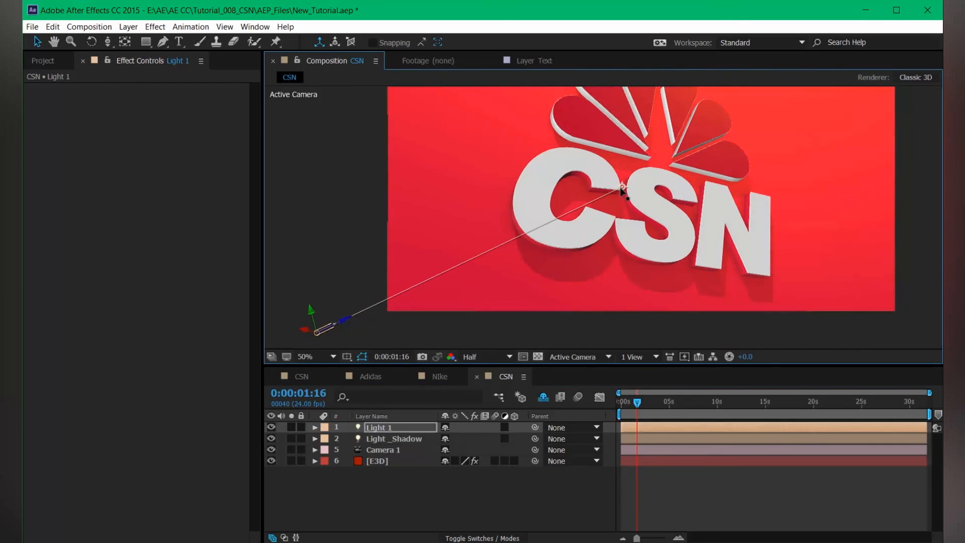
pyautogui.press(',')
pyautogui.moveTo(459, 279); pyautogui.dragTo(523, 310)
pyautogui.press('.')
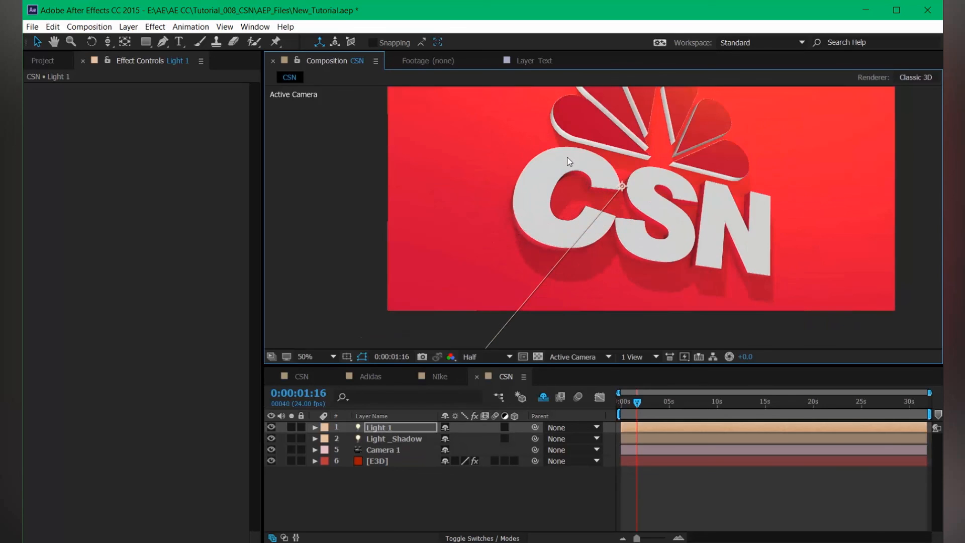
pyautogui.press(',')
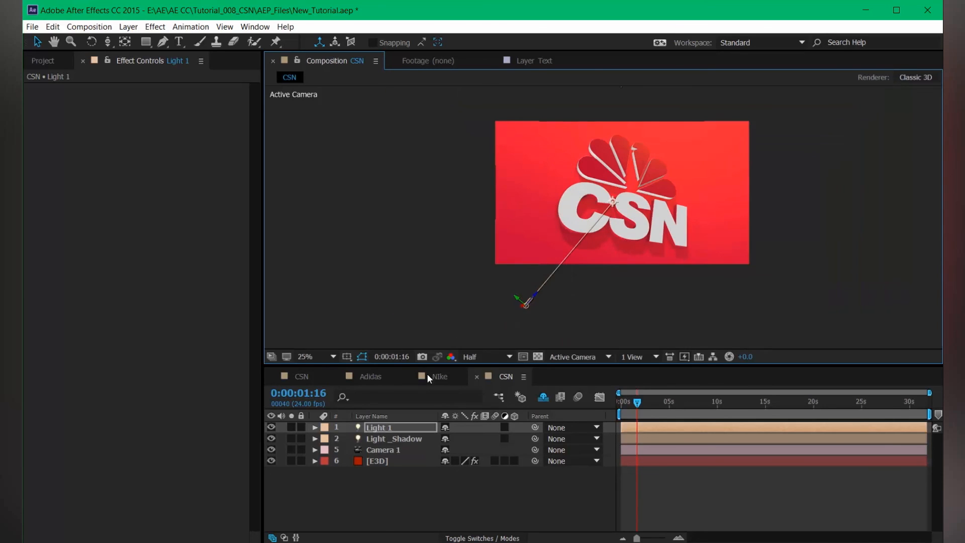
pyautogui.click(271, 427)
pyautogui.click(271, 427)
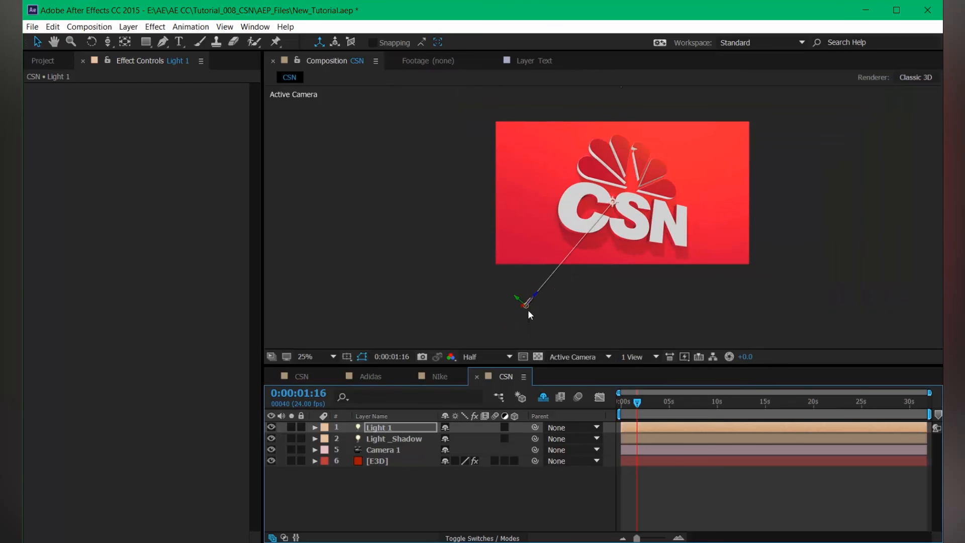
pyautogui.moveTo(528, 310)
pyautogui.mouseDown()
pyautogui.moveTo(448, 243)
pyautogui.moveTo(484, 287)
pyautogui.mouseUp()
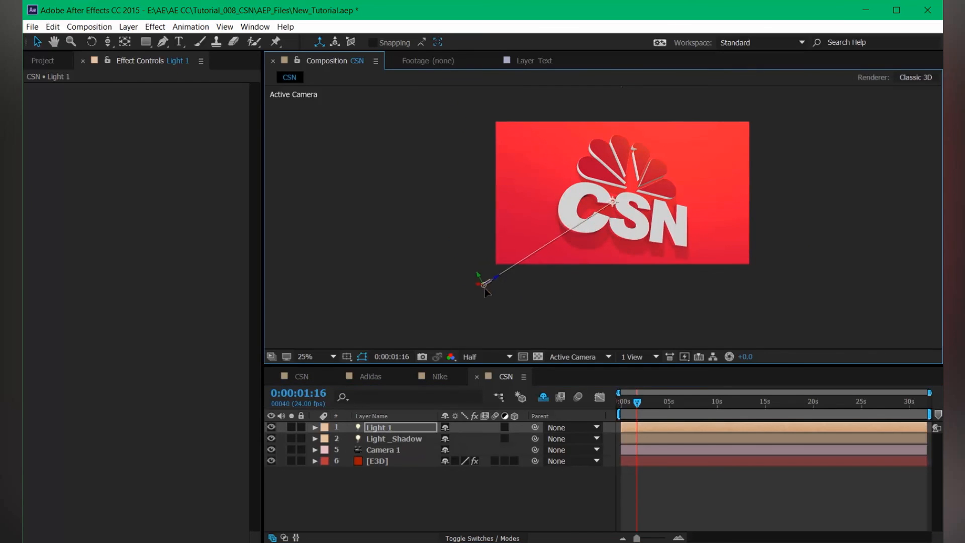
# Lower the Intensity of Light 1 to 57%
pyautogui.press('.')
pyautogui.press('a')
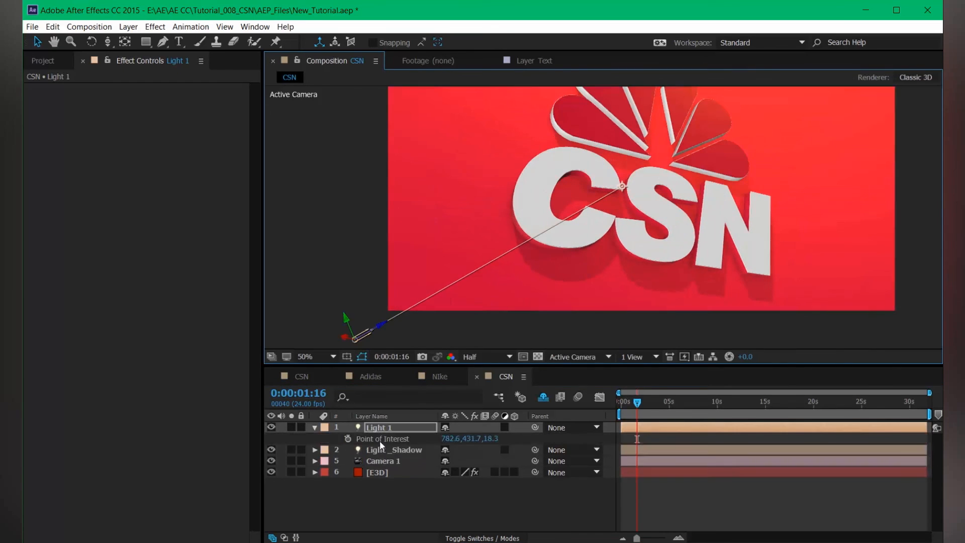
pyautogui.press('a')
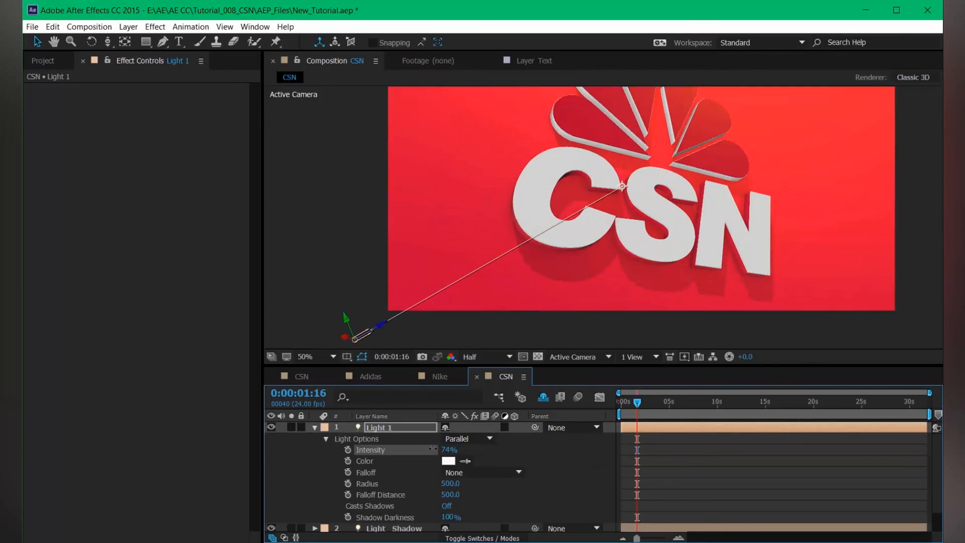
pyautogui.moveTo(431, 448); pyautogui.dragTo(422, 447)
pyautogui.scroll(-2, 568, 256)
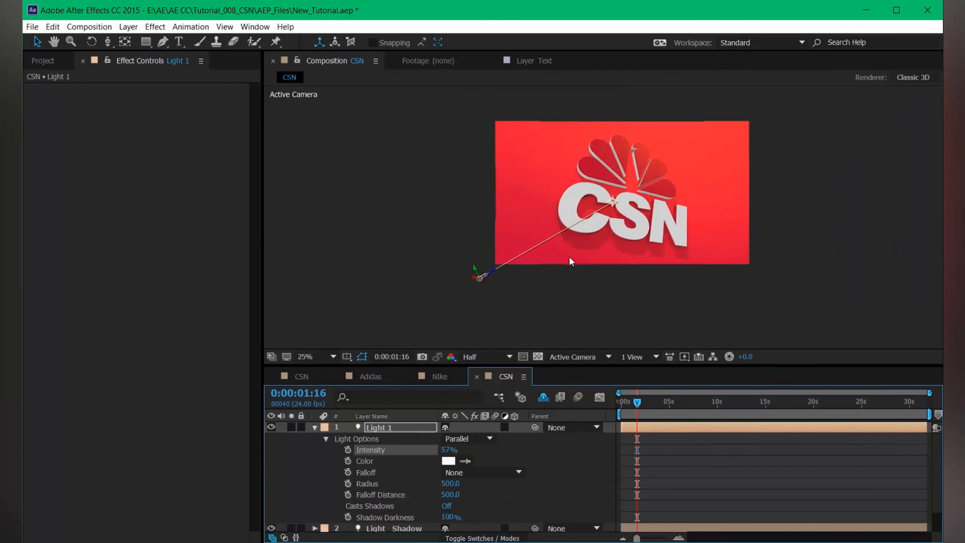
pyautogui.scroll(2, 569, 257)
pyautogui.moveTo(633, 219); pyautogui.dragTo(597, 195)
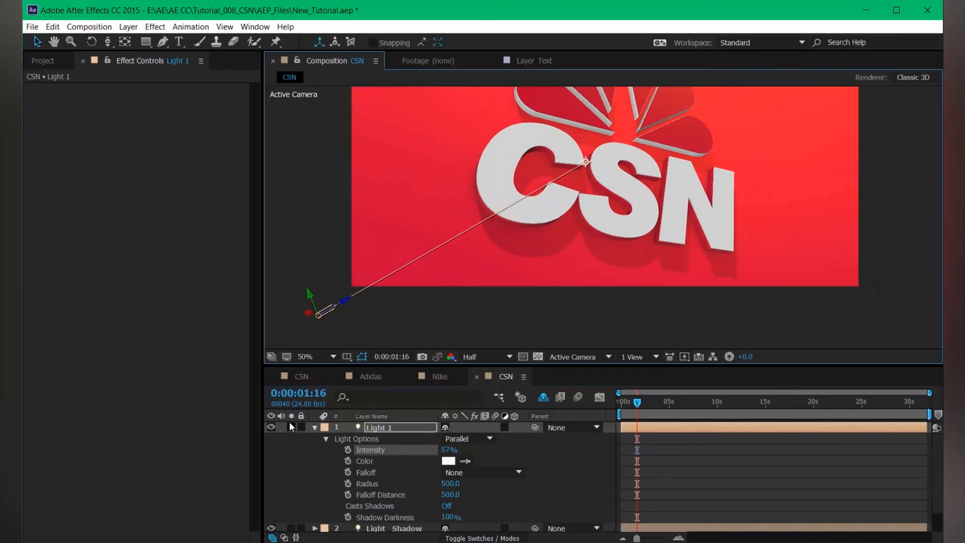
# Duplicate Light 1 and place the copy outside the frame, below and to the right of the CSN letters
pyautogui.click(315, 427)
pyautogui.hotkey('ctrl', 'd')
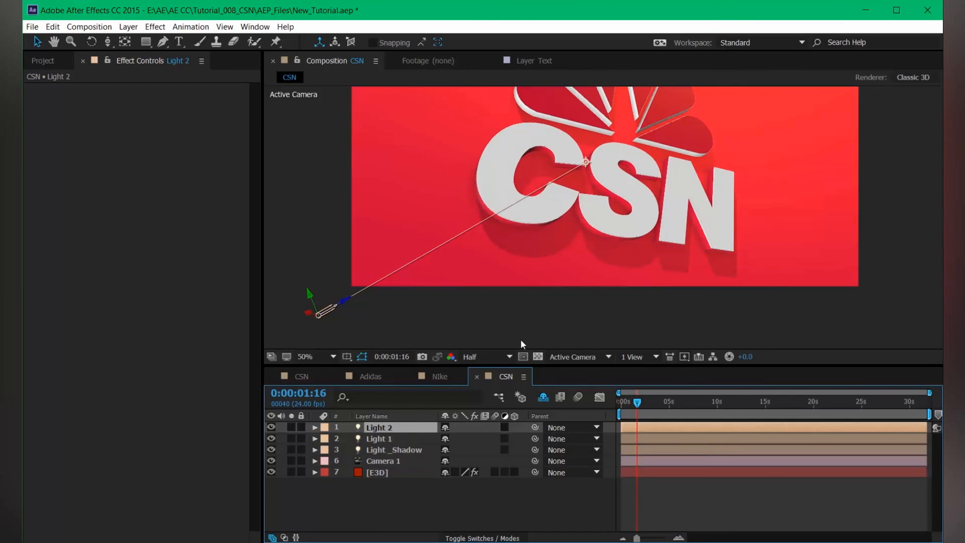
pyautogui.scroll(-2, 484, 248)
pyautogui.moveTo(460, 270); pyautogui.dragTo(697, 264)
pyautogui.scroll(4, 725, 252)
pyautogui.scroll(-1, 703, 269)
# Set the Intensity of Light 2 to 6% and compare the scene with that light off and on
pyautogui.press('a')
pyautogui.press('a')
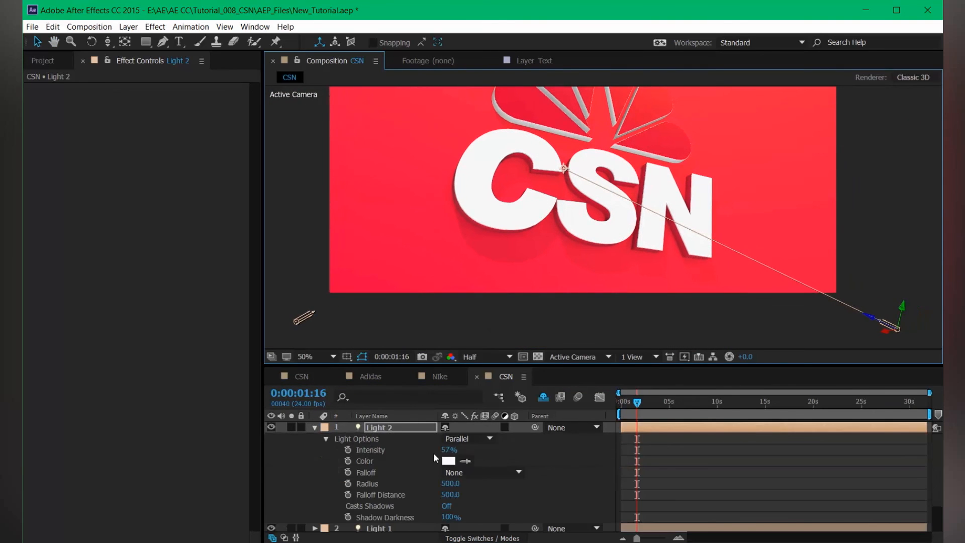
pyautogui.moveTo(449, 450); pyautogui.dragTo(416, 450)
pyautogui.click(269, 427)
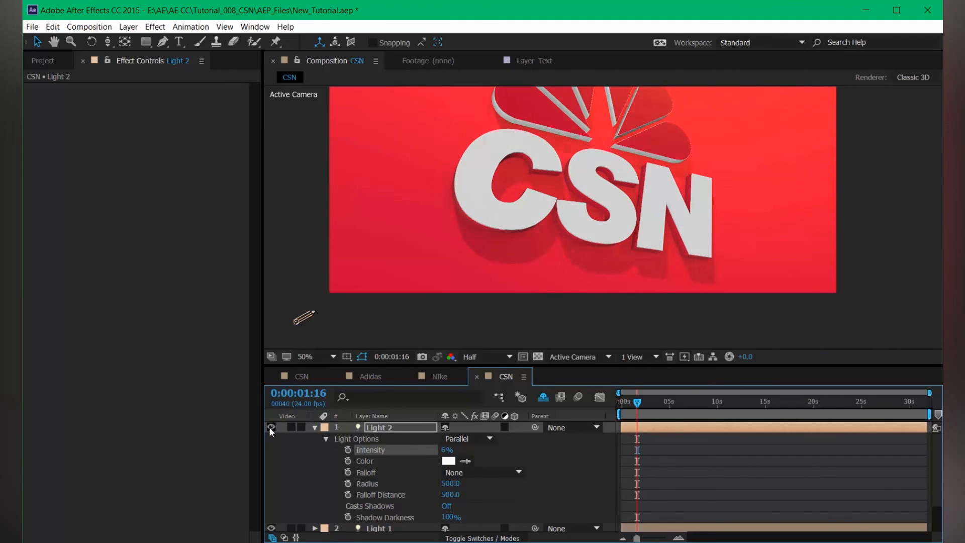
pyautogui.click(270, 427)
pyautogui.click(269, 427)
pyautogui.click(270, 426)
# Move Light 2 inward to just below the CSN letters and set its Intensity to 11%
pyautogui.press('space')
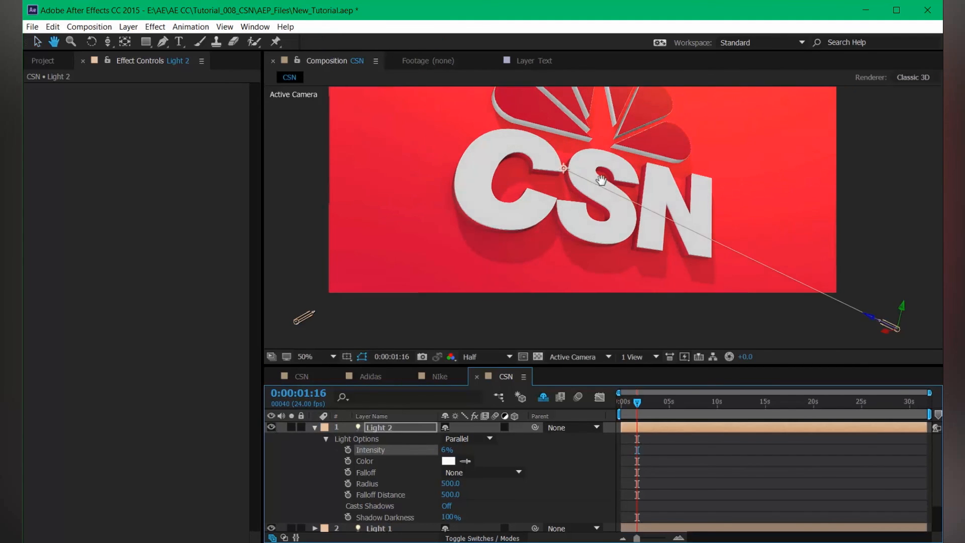
pyautogui.moveTo(602, 181); pyautogui.dragTo(557, 221)
pyautogui.moveTo(698, 346); pyautogui.dragTo(668, 294)
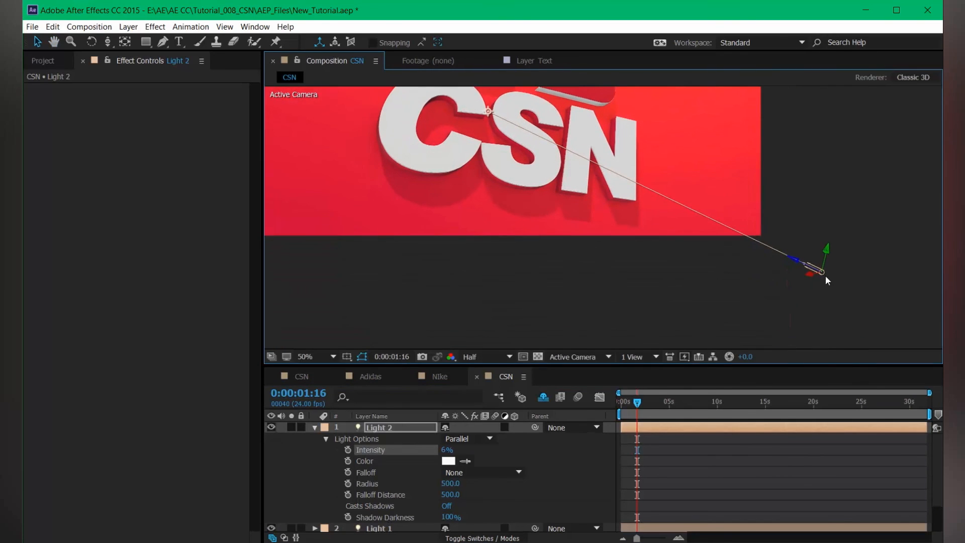
pyautogui.moveTo(824, 274); pyautogui.dragTo(604, 272)
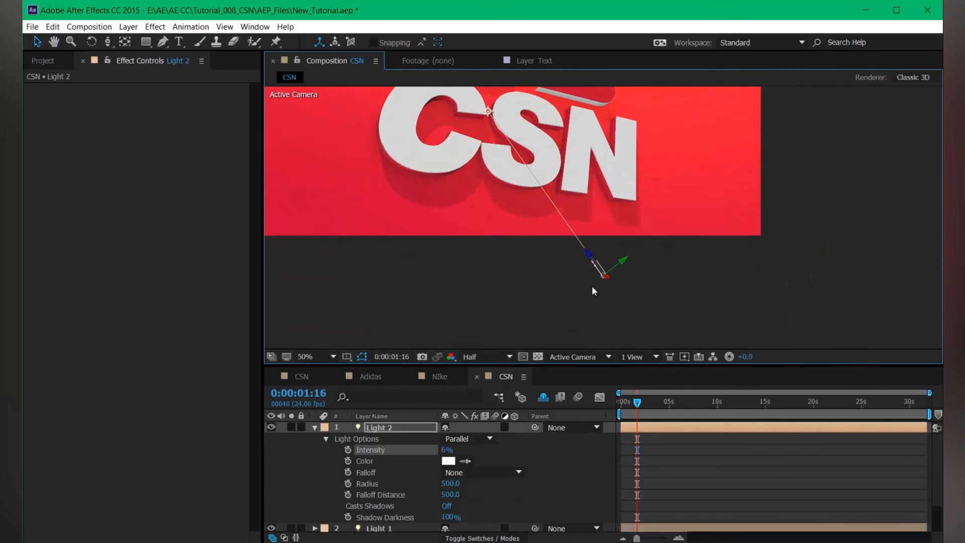
pyautogui.moveTo(444, 450); pyautogui.dragTo(444, 451)
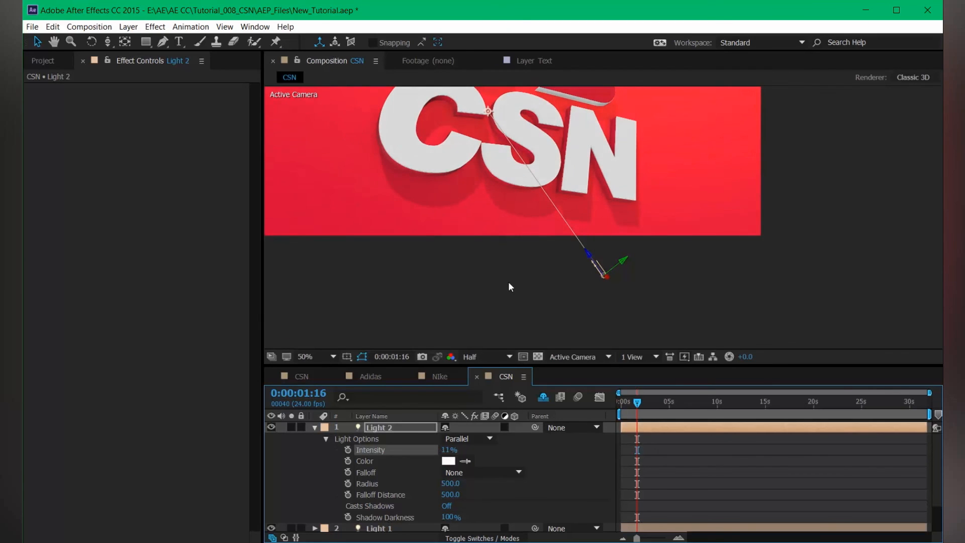
pyautogui.scroll(-2, 508, 282)
pyautogui.moveTo(534, 241); pyautogui.dragTo(532, 277)
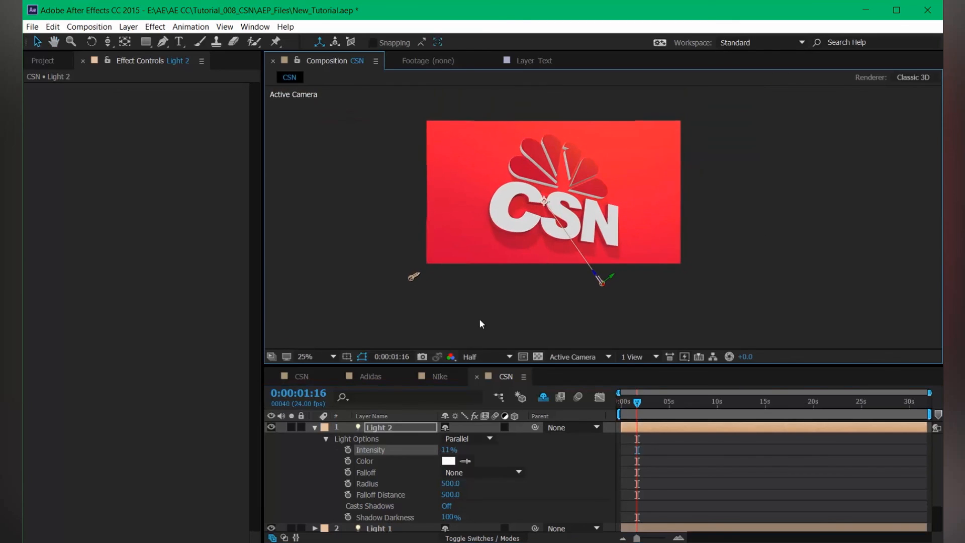
pyautogui.click(278, 426)
pyautogui.scroll(2, 636, 195)
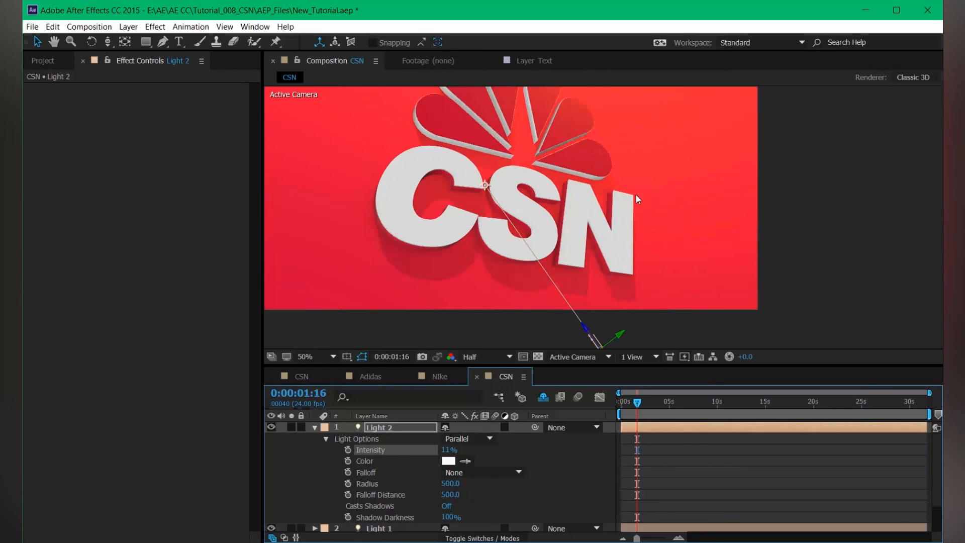
pyautogui.moveTo(498, 203); pyautogui.dragTo(533, 246)
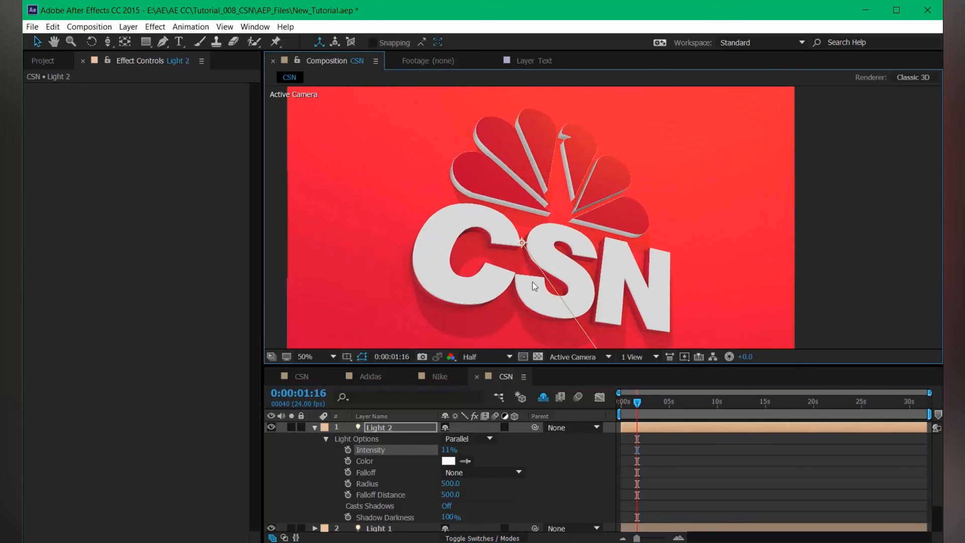
pyautogui.click(318, 424)
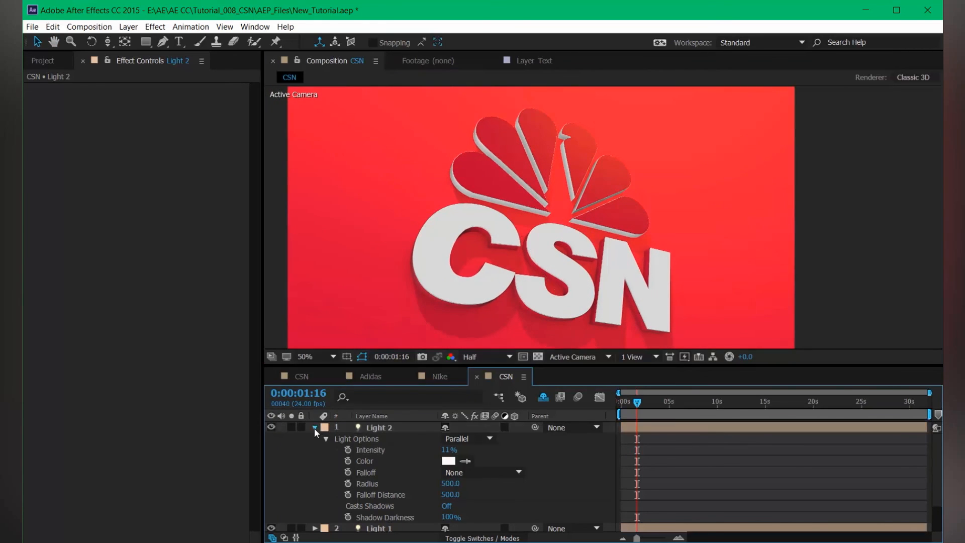
pyautogui.click(315, 427)
# Open the Scene Setup of the E3D layer's Element effect and bring up the Basic Settings of the LOGO model's Bevel 2 material
pyautogui.click(378, 471)
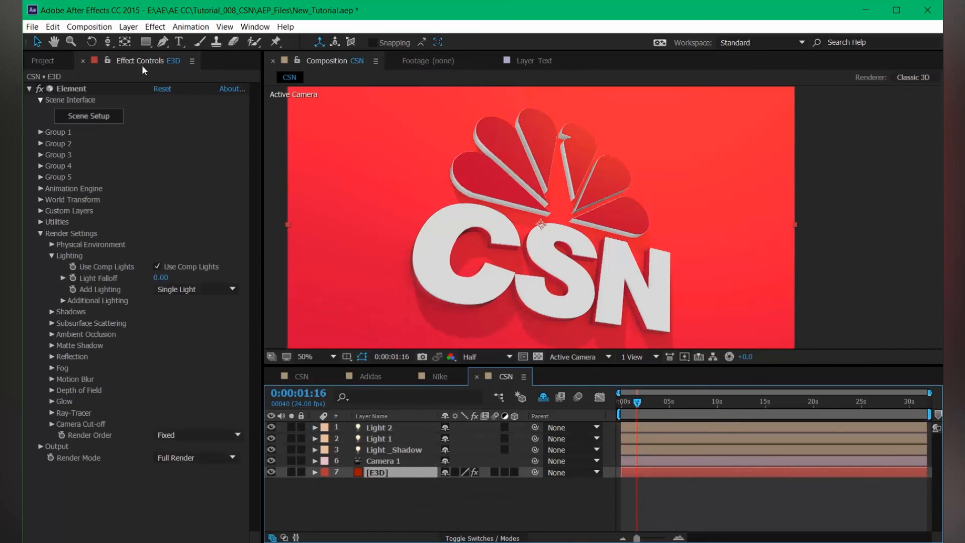
pyautogui.click(86, 116)
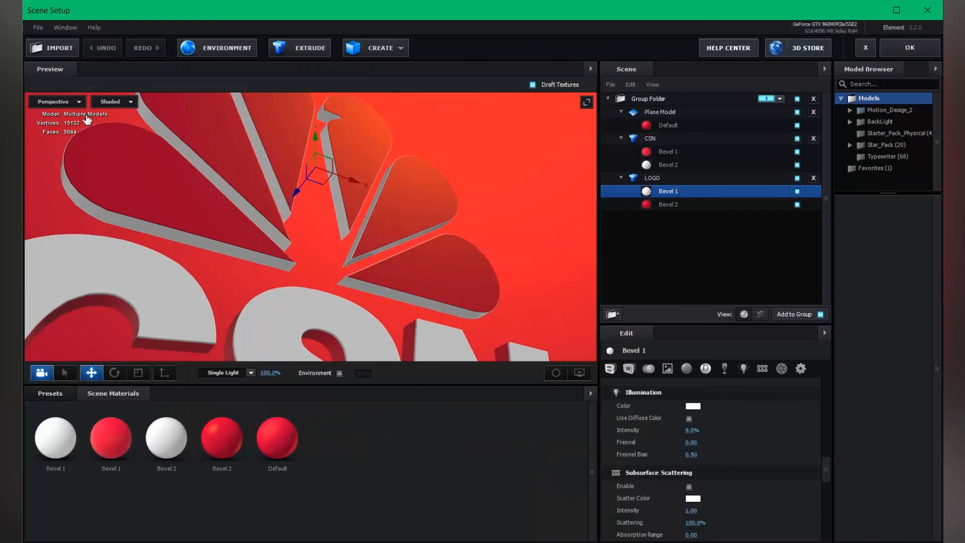
pyautogui.moveTo(128, 198); pyautogui.dragTo(366, 269)
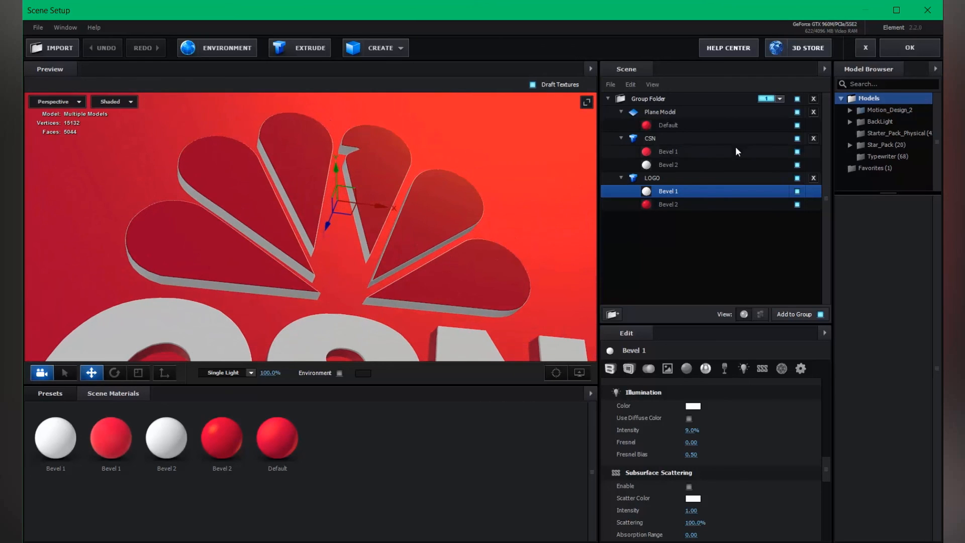
pyautogui.click(673, 151)
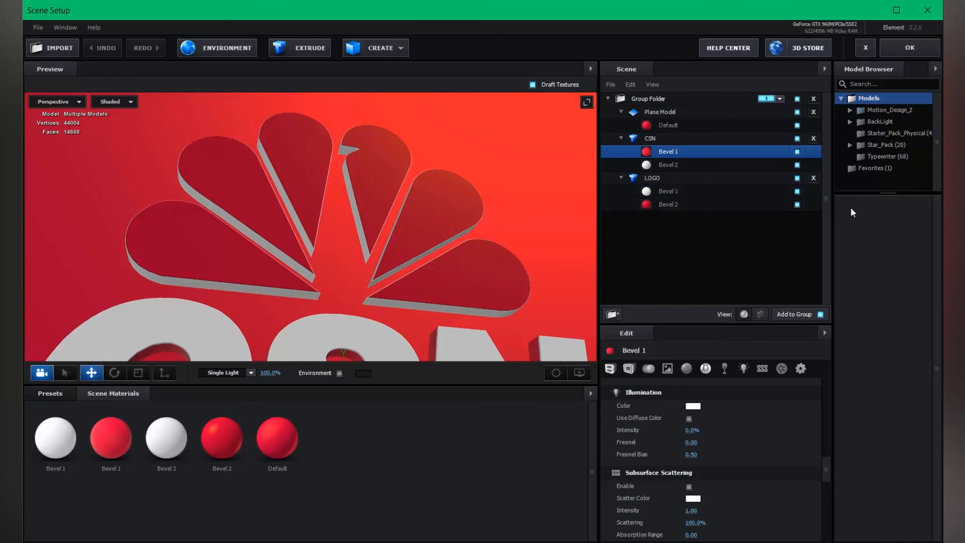
pyautogui.click(800, 203)
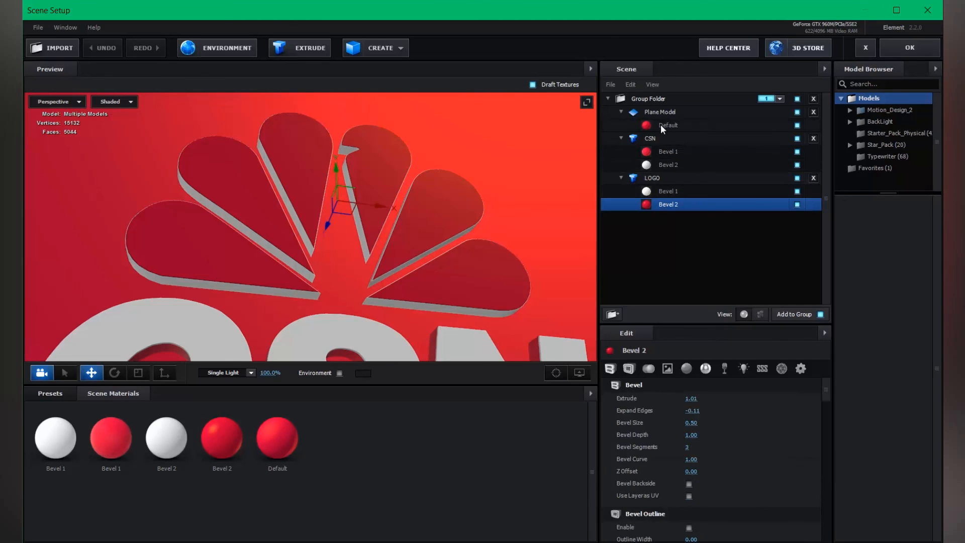
pyautogui.click(673, 178)
pyautogui.click(671, 204)
pyautogui.scroll(-5, 708, 423)
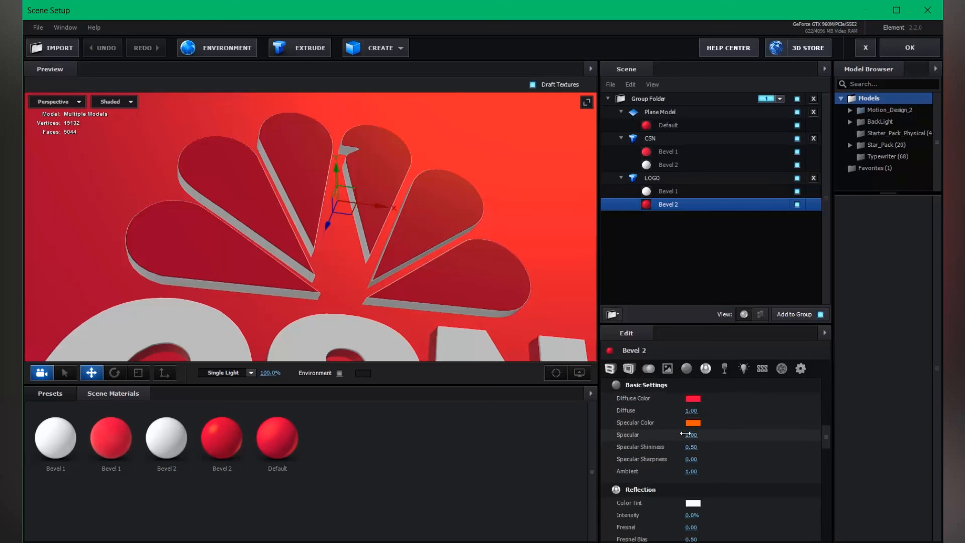
# Set the Specular Shininess of the LOGO model's Bevel 2 material to 0.20
pyautogui.click(694, 421)
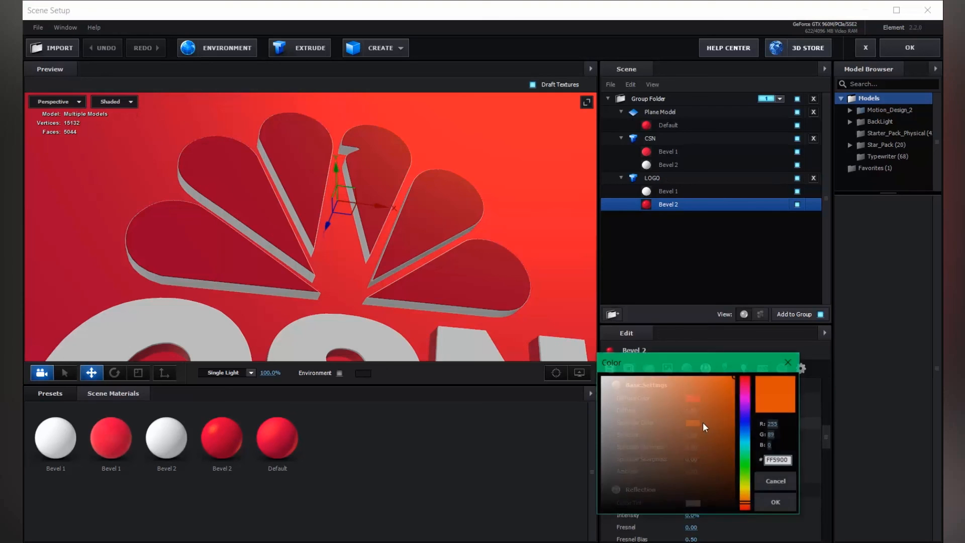
pyautogui.click(774, 499)
pyautogui.moveTo(693, 447); pyautogui.dragTo(689, 447)
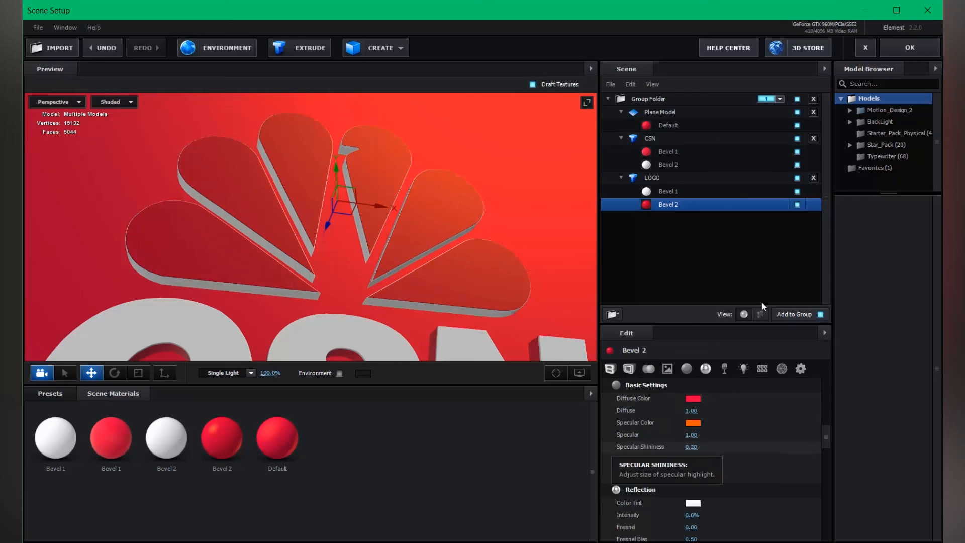
# Fine-tune the red hue of the Bevel 2 material's Diffuse Color and apply the Scene Setup changes
pyautogui.click(692, 399)
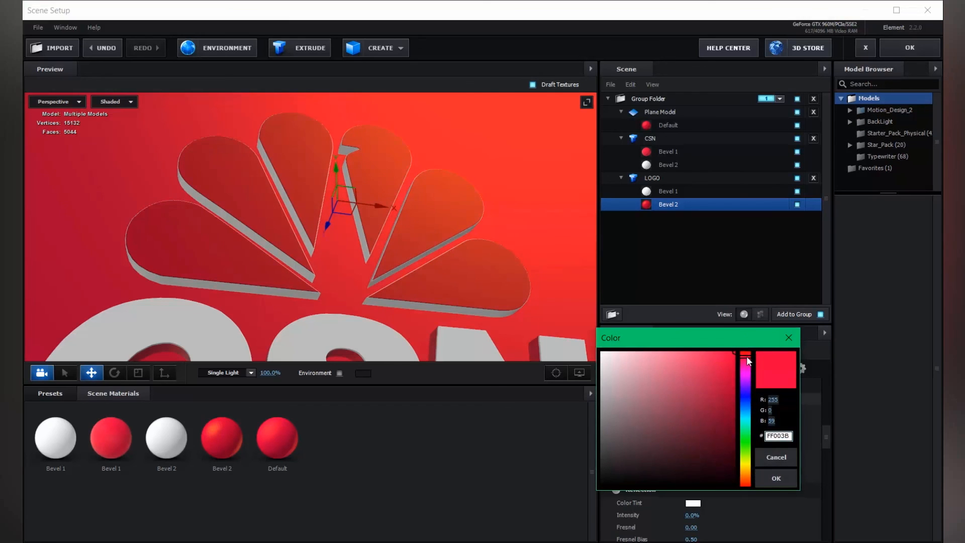
pyautogui.moveTo(746, 356); pyautogui.dragTo(746, 357)
pyautogui.click(774, 477)
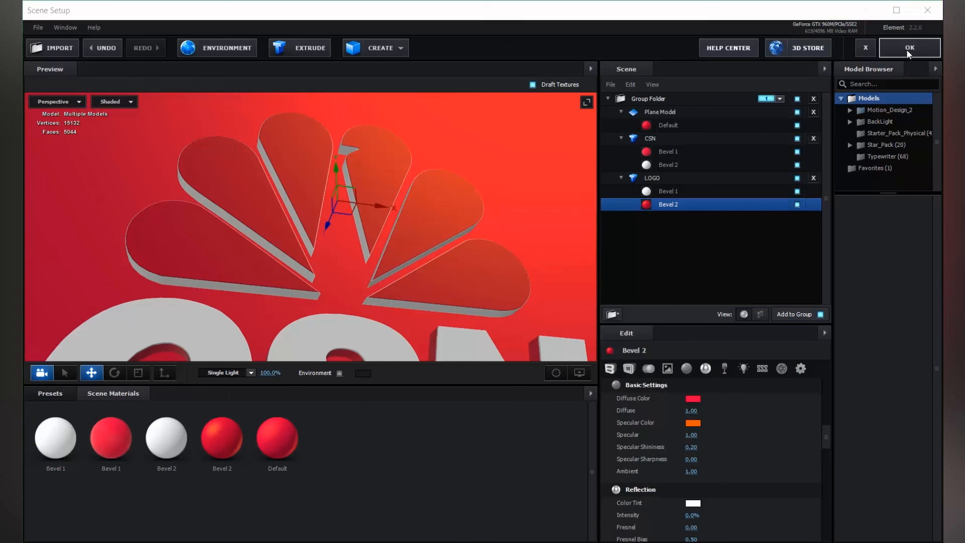
pyautogui.click(906, 49)
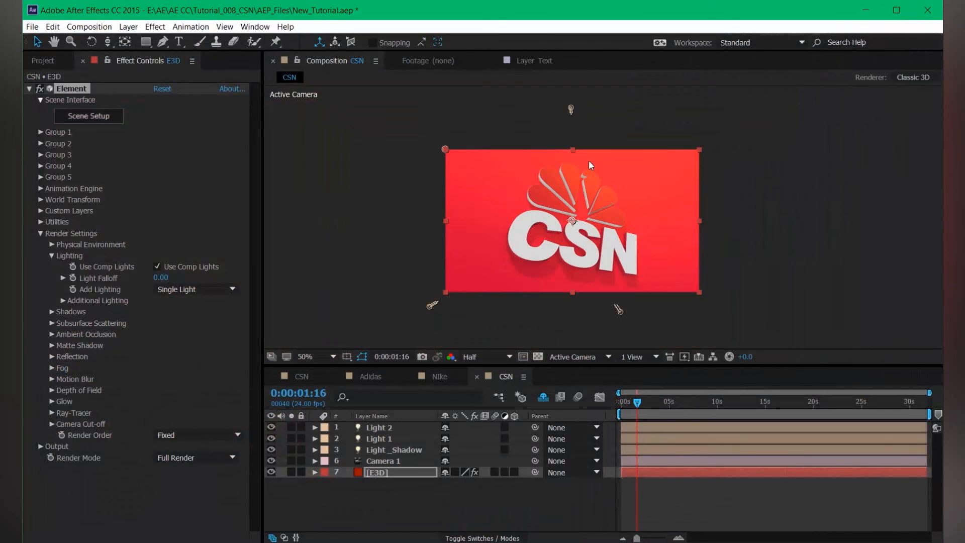
# Reopen Scene Setup and set the Specular Shininess of the LOGO model's Bevel 2 material to 0.50
pyautogui.click(93, 116)
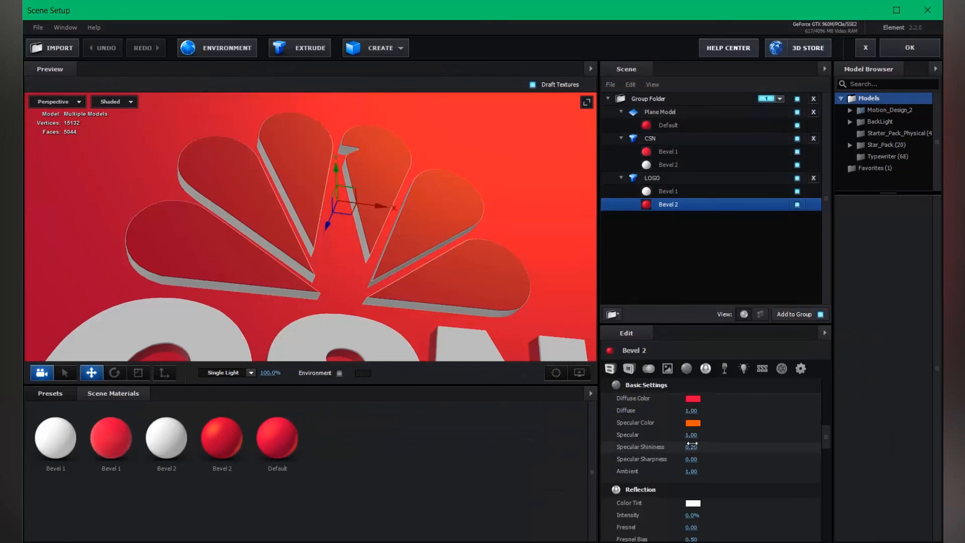
pyautogui.moveTo(692, 444); pyautogui.dragTo(694, 447)
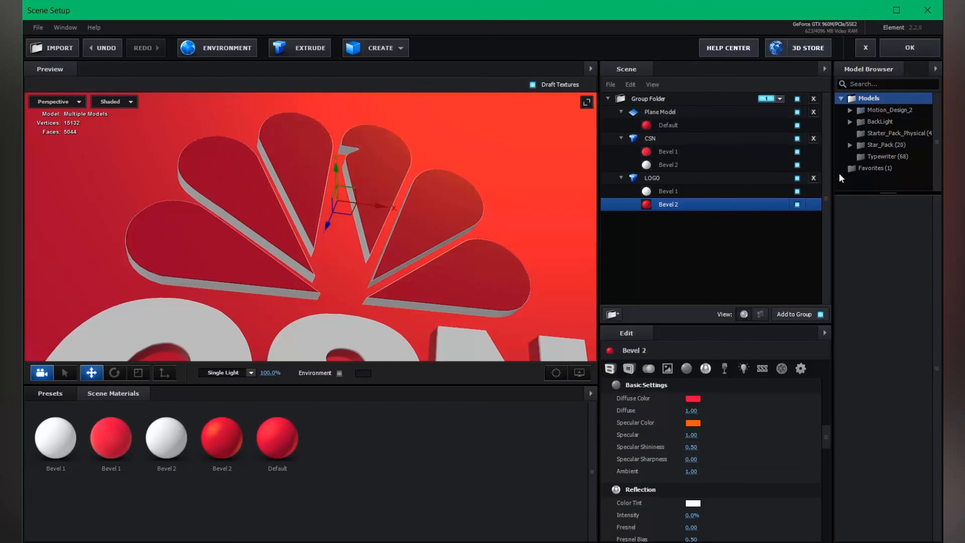
# Apply the Scene Setup changes and set the composition preview resolution to Full to check the logo
pyautogui.click(905, 47)
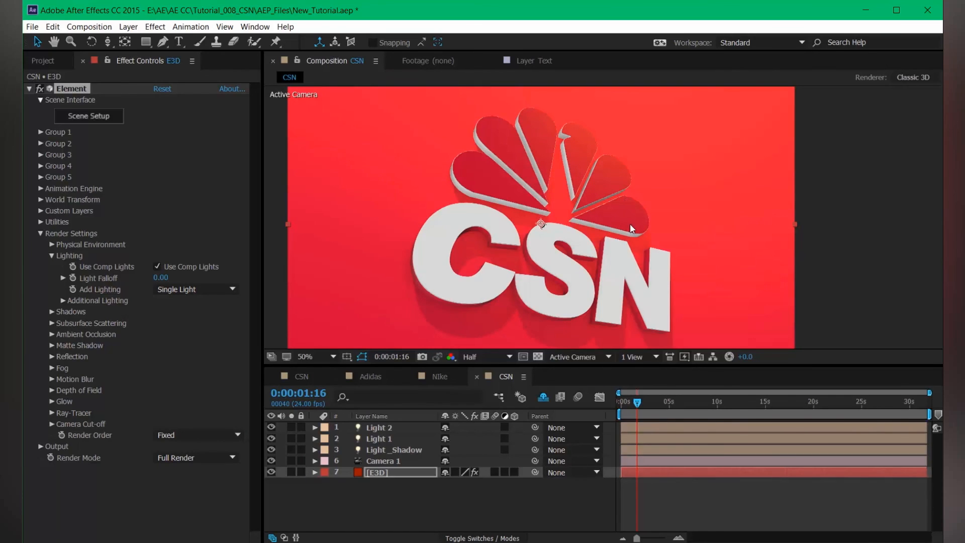
pyautogui.scroll(-2, 629, 222)
pyautogui.scroll(2, 629, 222)
pyautogui.click(498, 357)
pyautogui.click(530, 385)
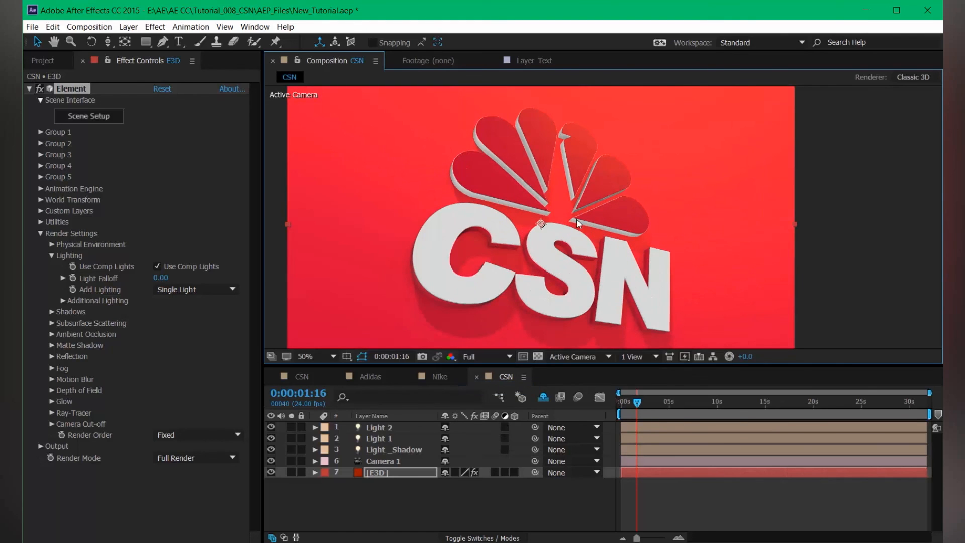
pyautogui.scroll(-2, 627, 221)
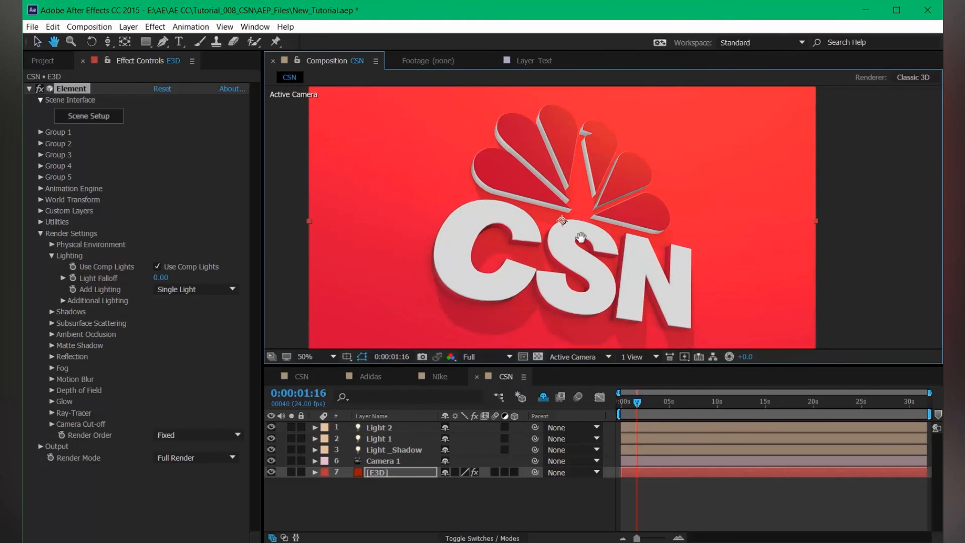
pyautogui.scroll(2, 583, 244)
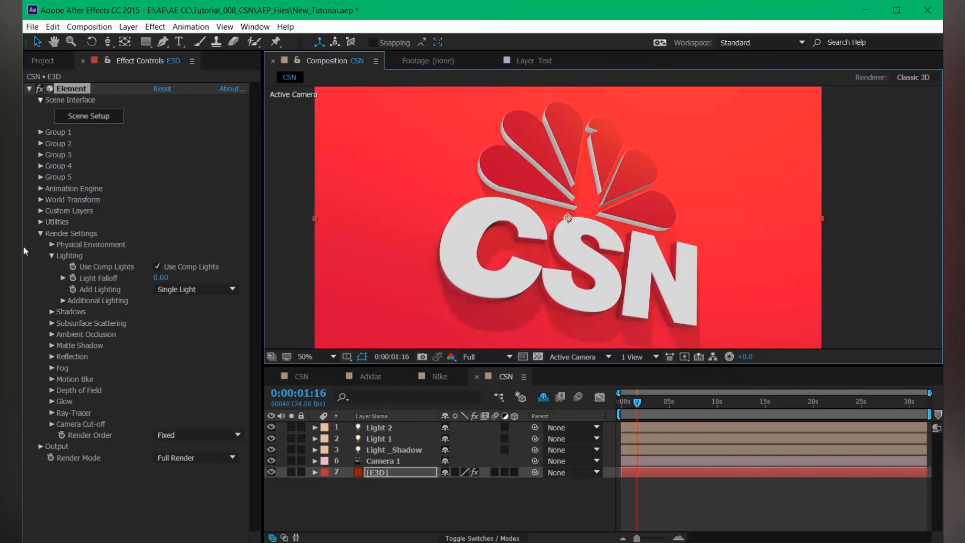
# Collapse the Lighting settings, reopen Scene Setup and collapse all materials in the scene list
pyautogui.click(50, 254)
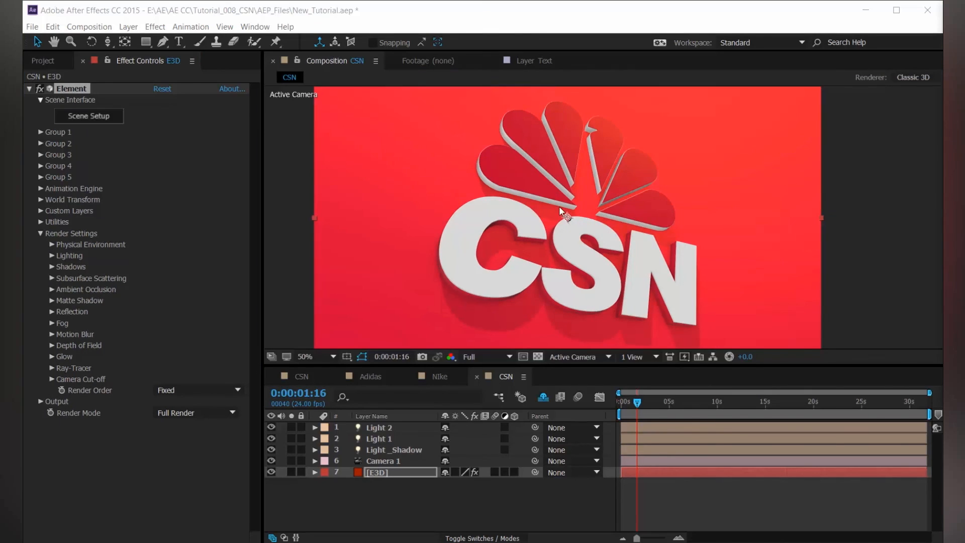
pyautogui.click(92, 116)
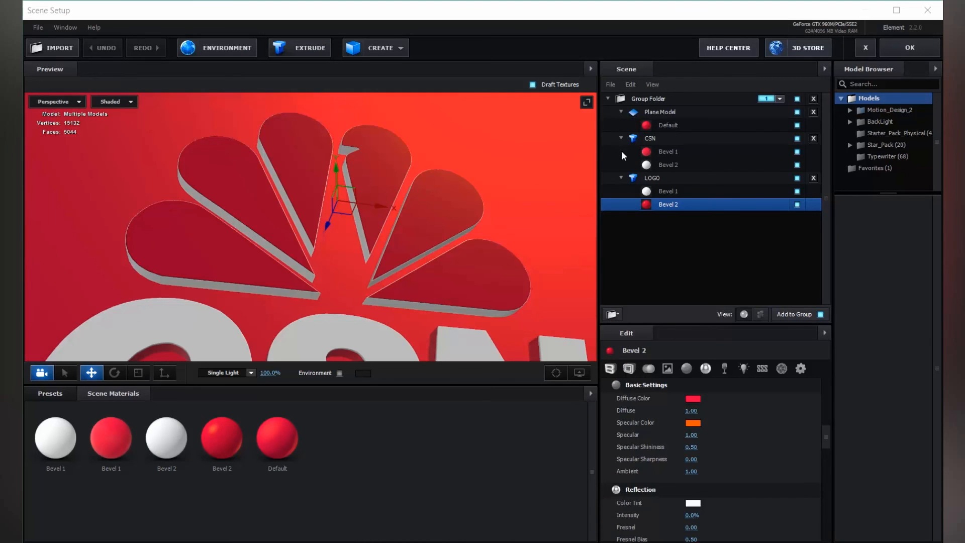
pyautogui.click(824, 68)
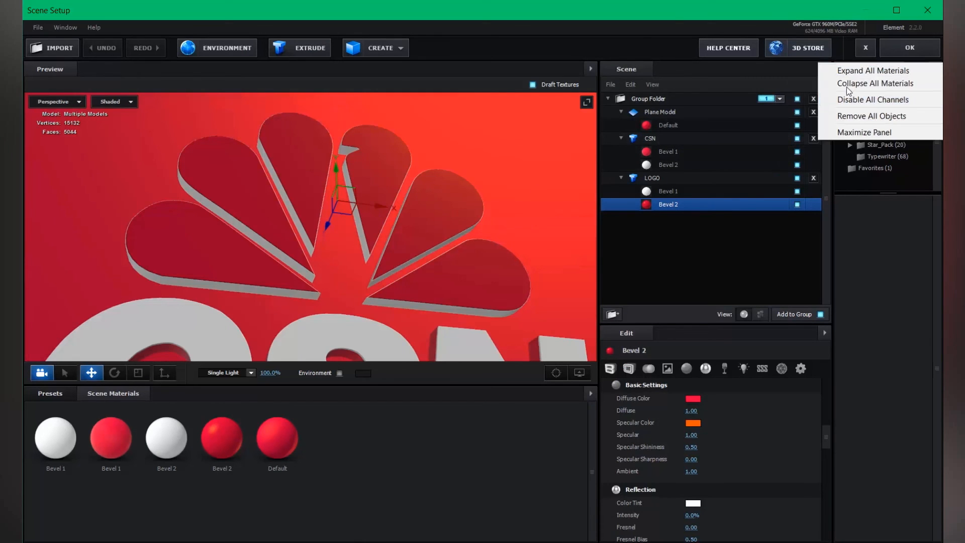
pyautogui.click(847, 88)
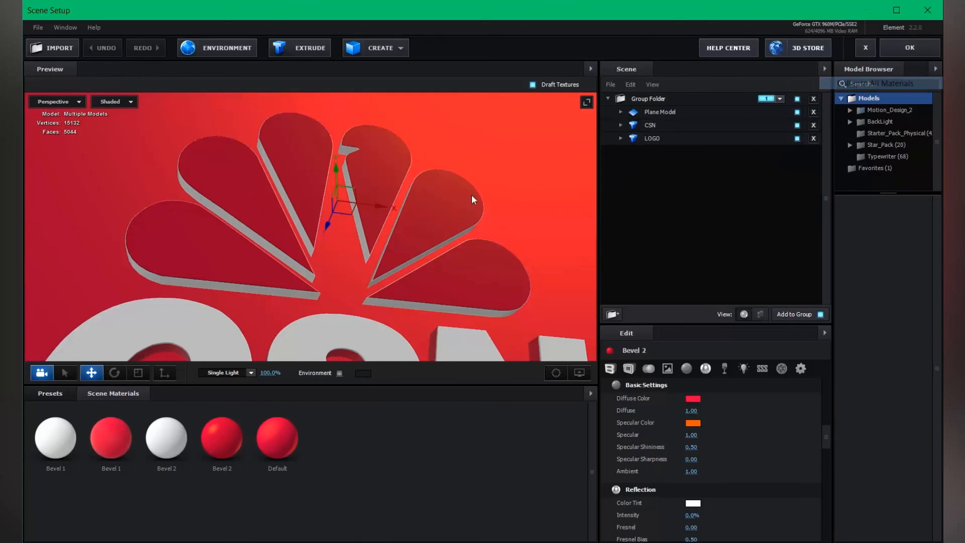
# Move the LOGO model out of the Group Folder and assign it to group 2
pyautogui.click(666, 138)
pyautogui.moveTo(669, 140); pyautogui.dragTo(671, 197)
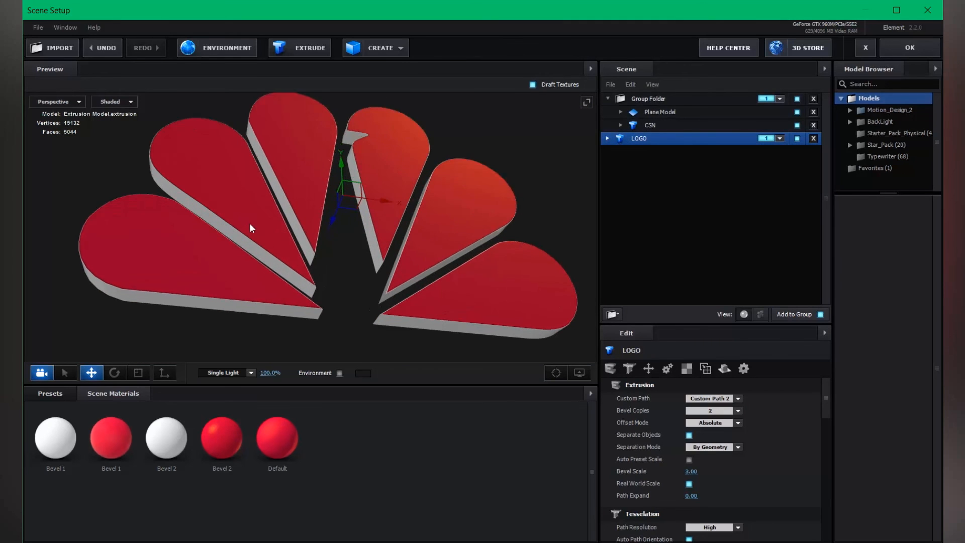
pyautogui.moveTo(249, 223); pyautogui.dragTo(300, 186)
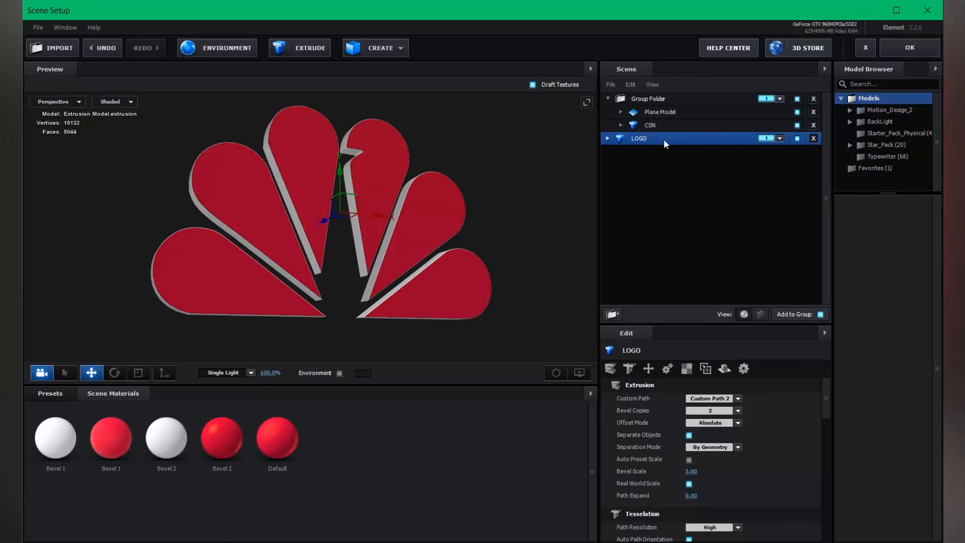
pyautogui.click(764, 137)
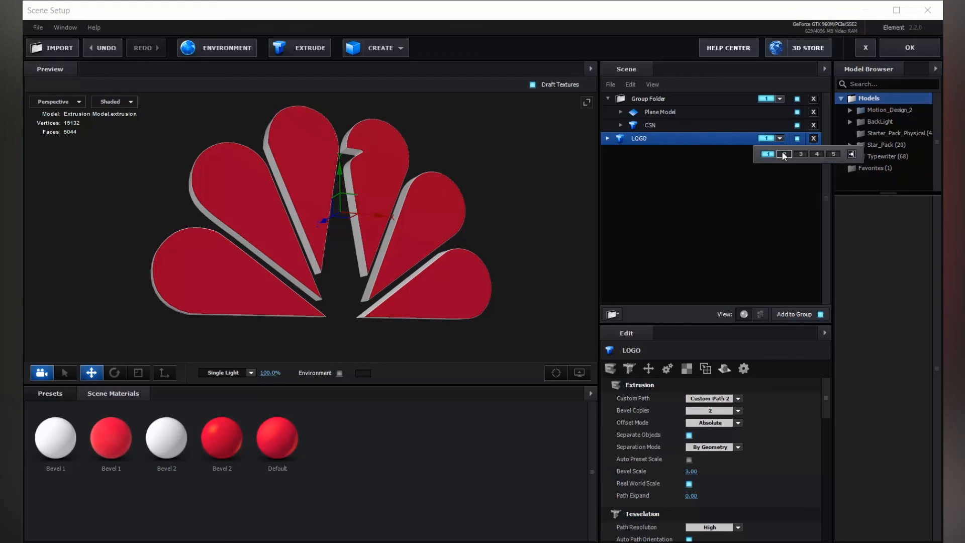
pyautogui.click(783, 154)
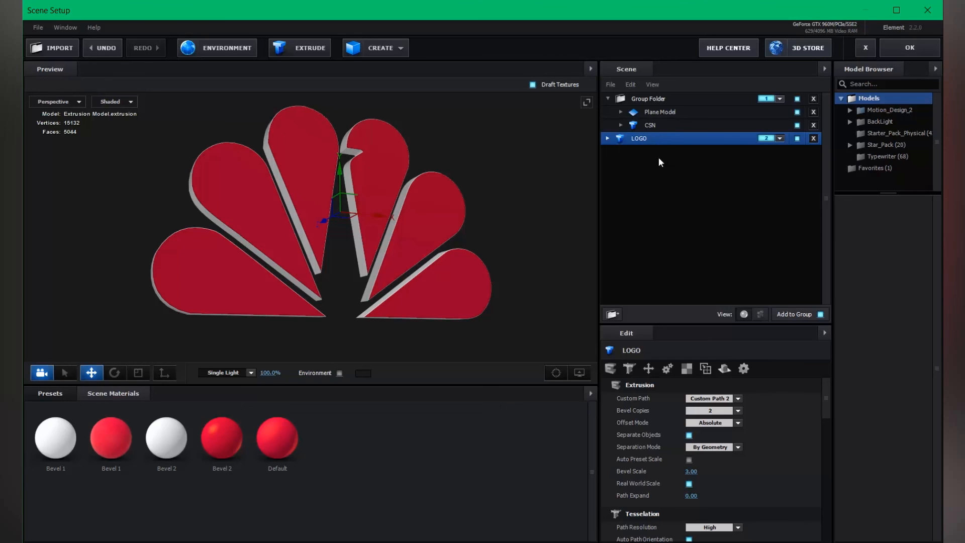
# Assign the LOGO model to group 3 in addition to group 2 and apply the Scene Setup changes
pyautogui.rightClick(661, 139)
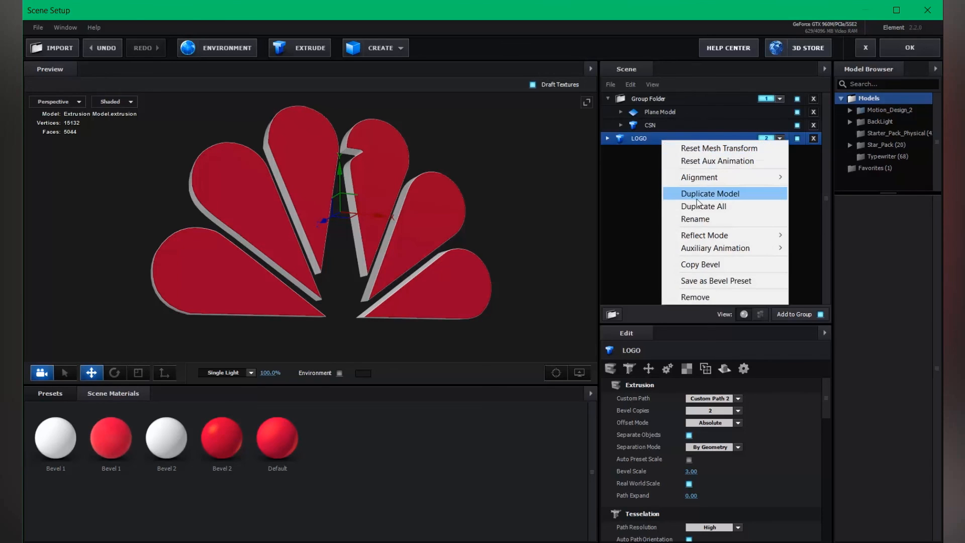
pyautogui.click(644, 142)
pyautogui.click(778, 139)
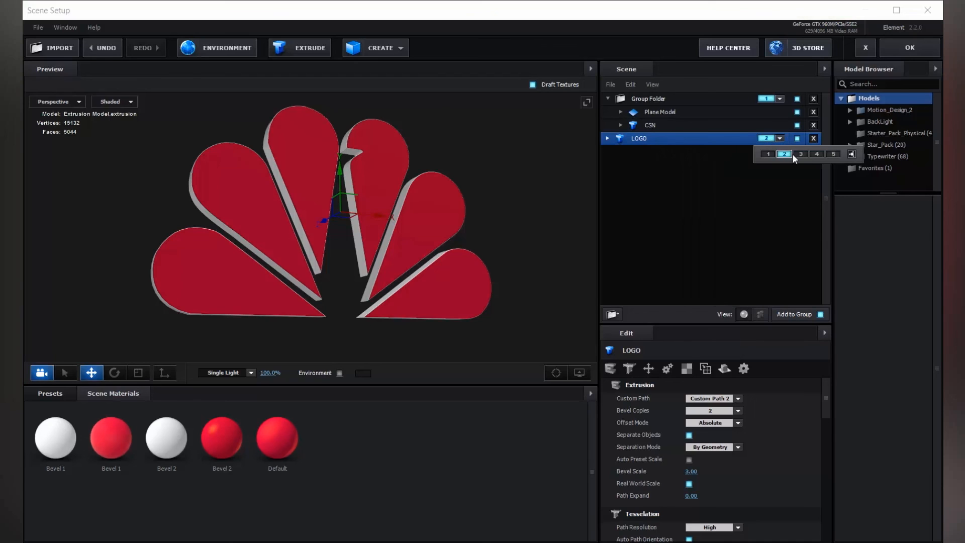
pyautogui.click(729, 139)
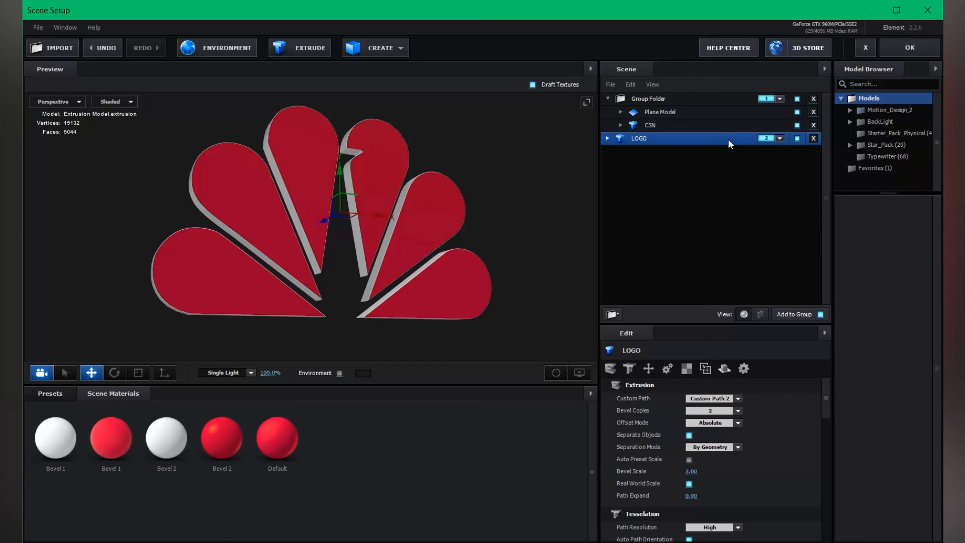
pyautogui.click(775, 138)
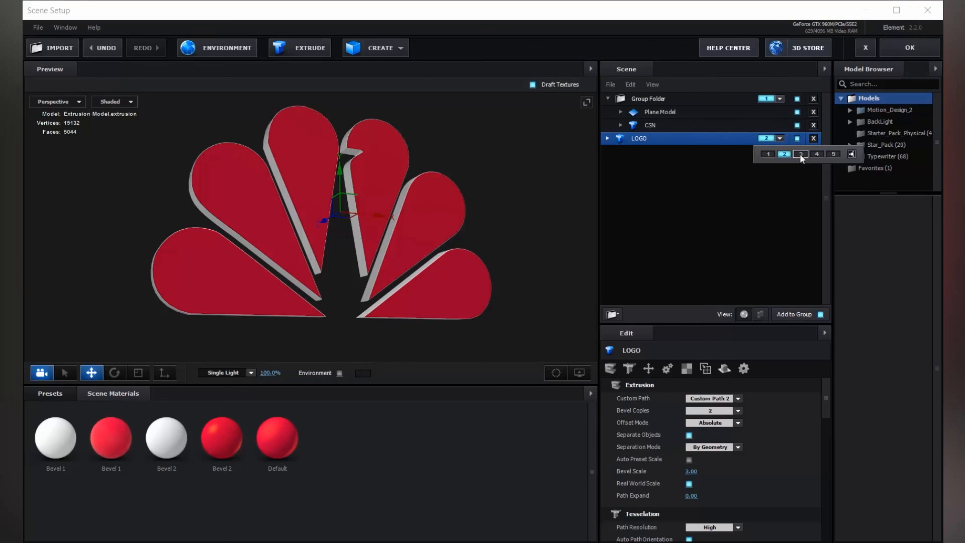
pyautogui.click(800, 154)
pyautogui.click(687, 143)
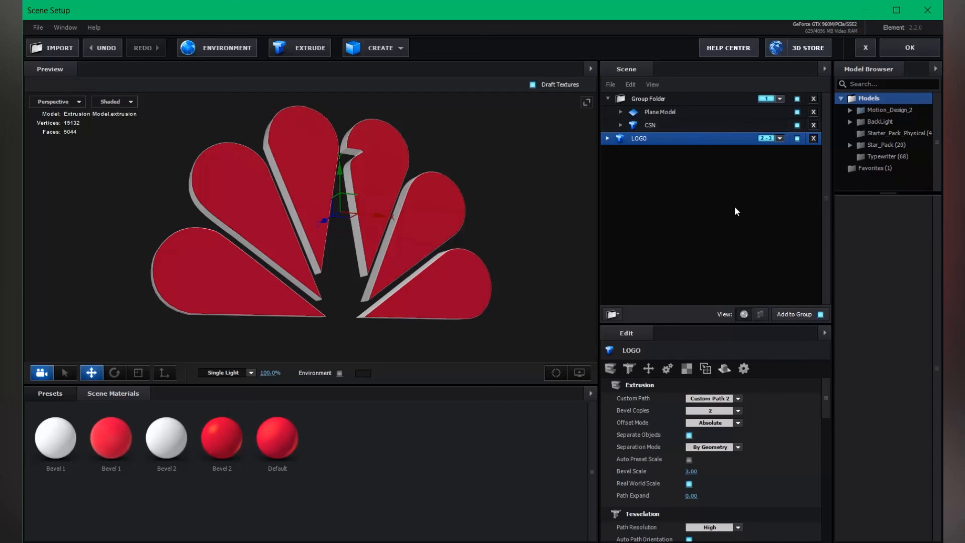
pyautogui.moveTo(504, 229); pyautogui.dragTo(282, 201)
pyautogui.scroll(3, 493, 250)
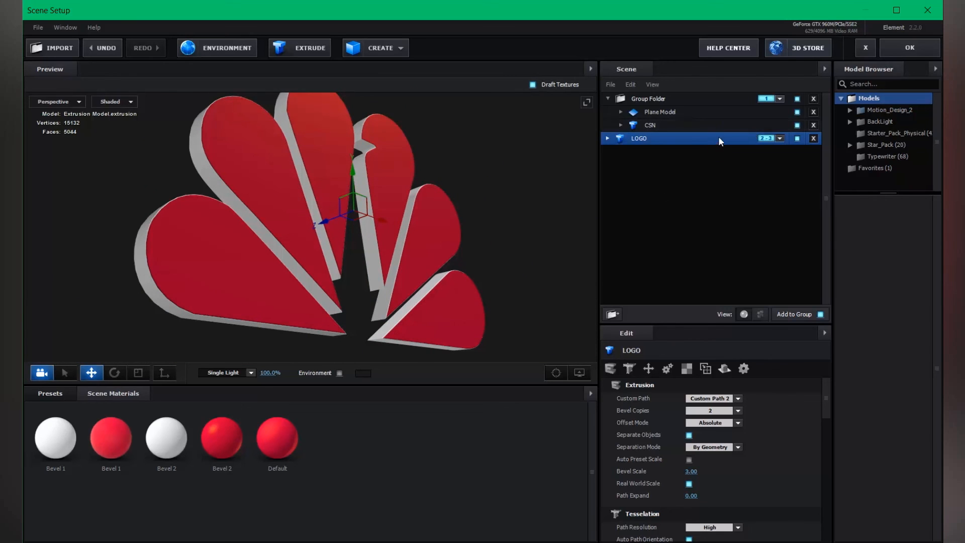
pyautogui.click(894, 50)
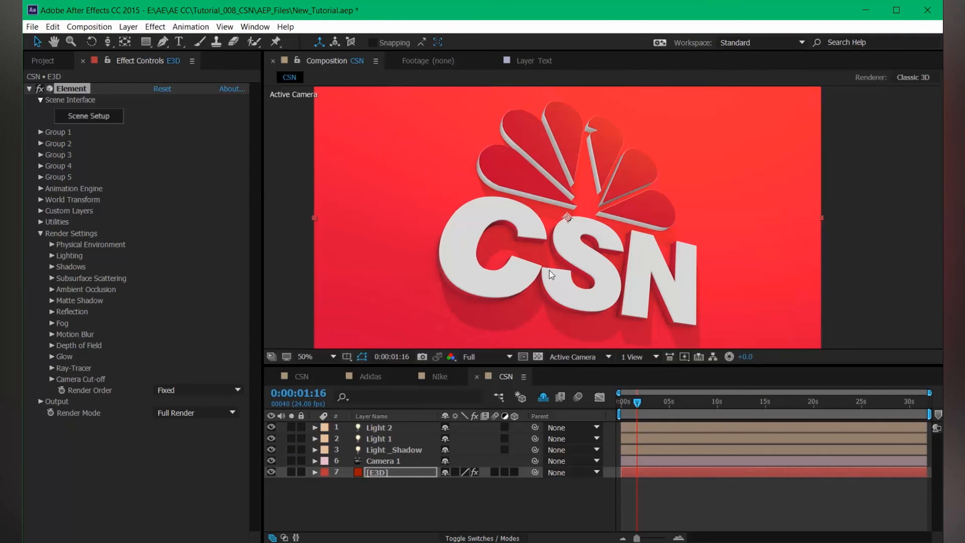
# Set Position Z in Group 3's Particle Replicator to -1080
pyautogui.click(642, 413)
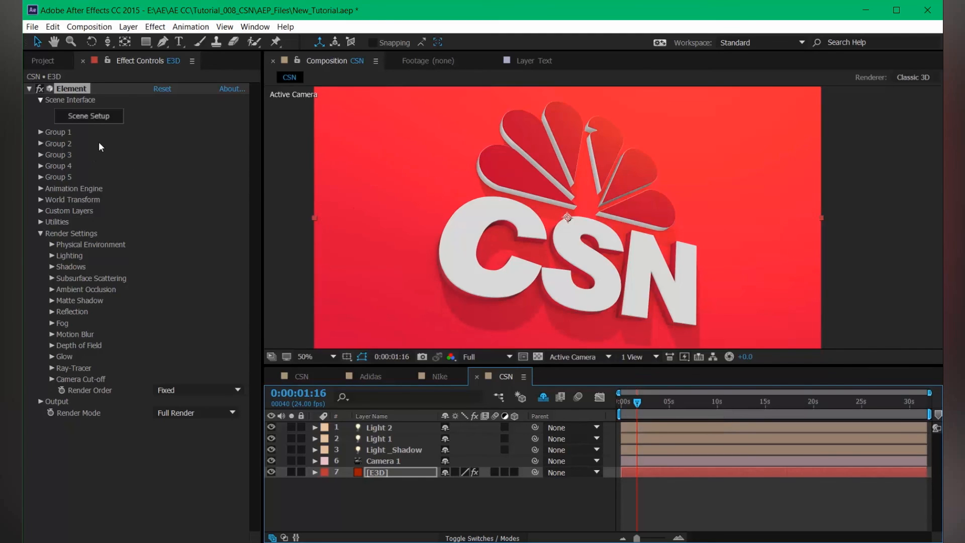
pyautogui.click(41, 154)
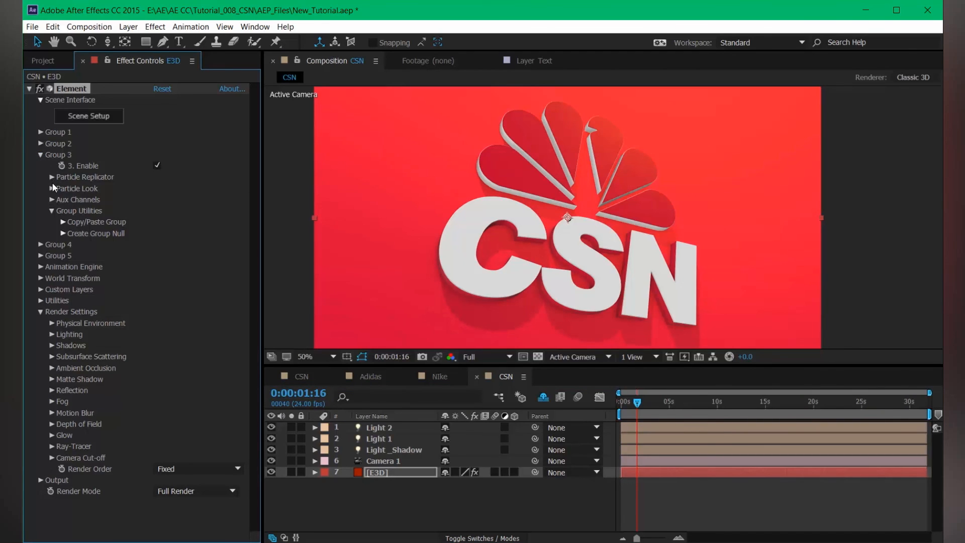
pyautogui.click(52, 177)
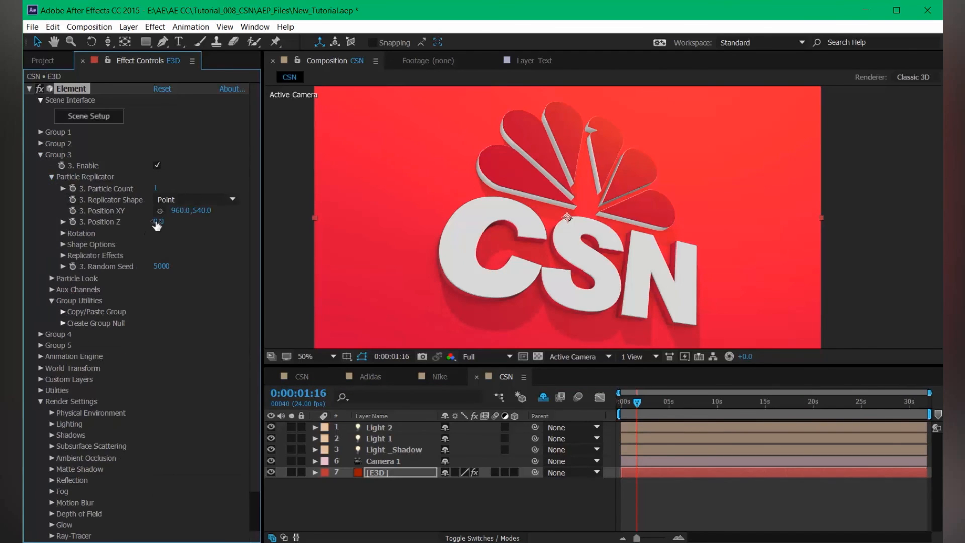
pyautogui.moveTo(157, 226); pyautogui.dragTo(85, 221)
pyautogui.click(41, 155)
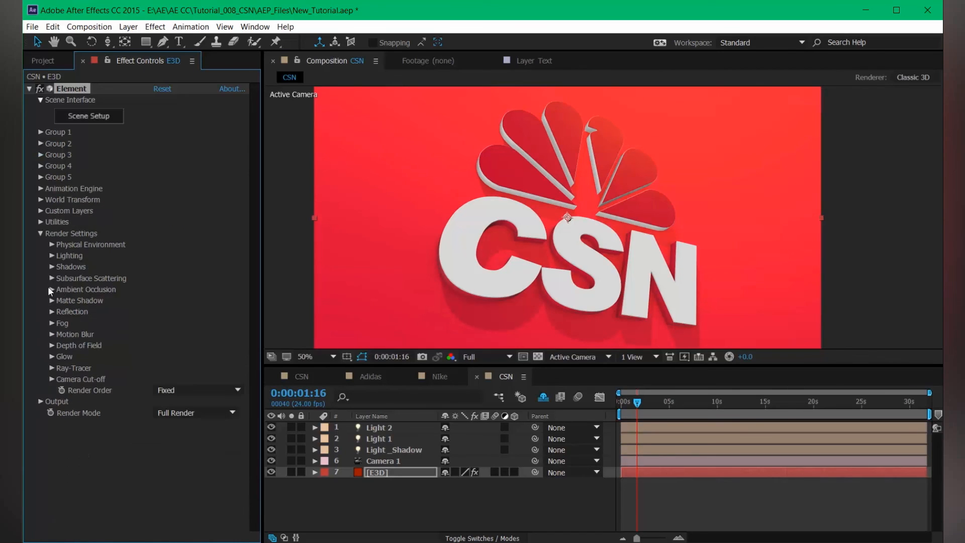
# Enable the Animation Engine with Group 3 as start group and Group 2 as finish group, and raise Animation to 100%
pyautogui.click(40, 233)
pyautogui.click(40, 188)
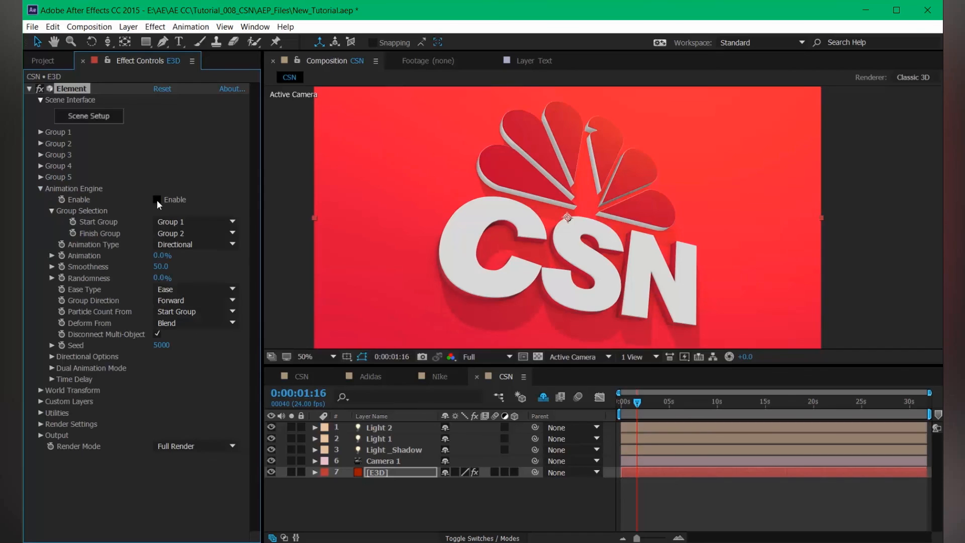
pyautogui.click(183, 223)
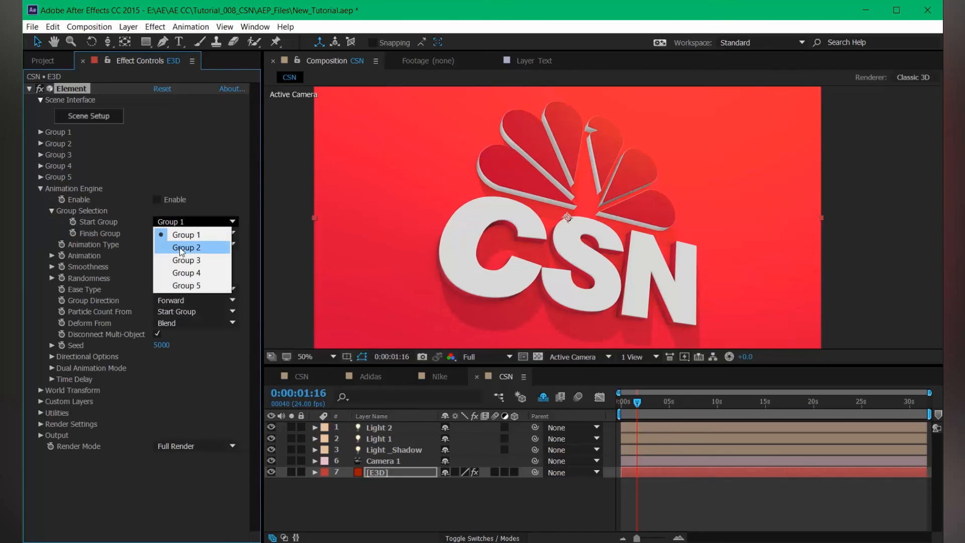
pyautogui.click(182, 248)
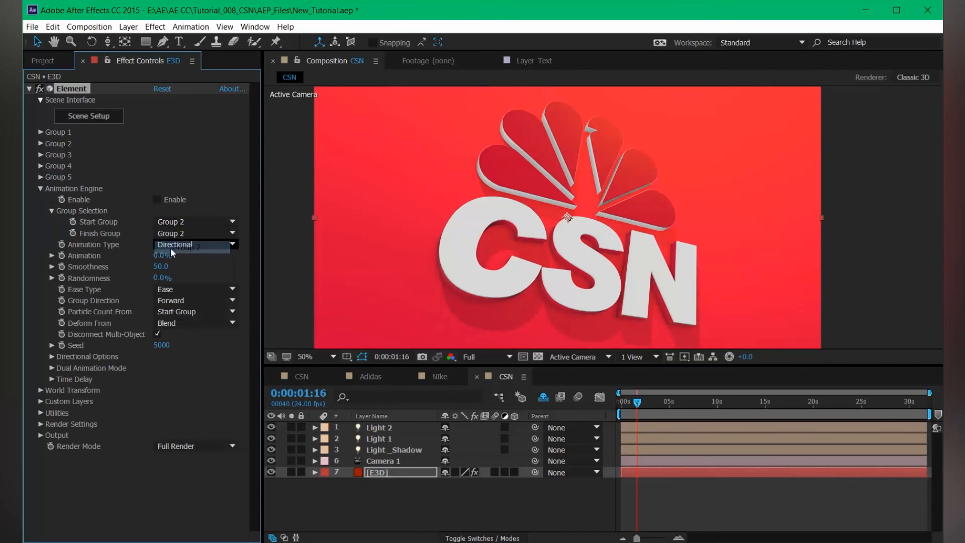
pyautogui.click(179, 221)
pyautogui.click(188, 259)
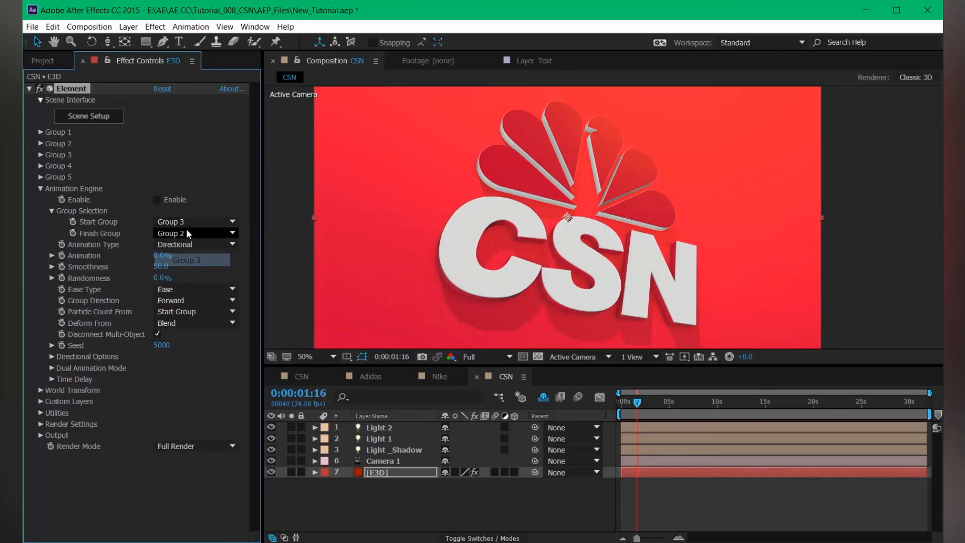
pyautogui.click(187, 234)
pyautogui.click(189, 259)
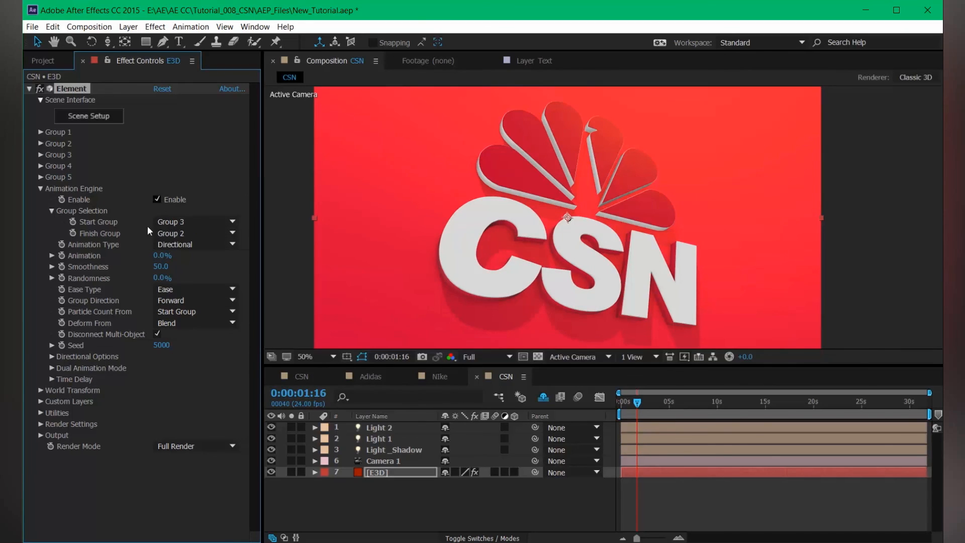
pyautogui.moveTo(162, 255); pyautogui.dragTo(249, 284)
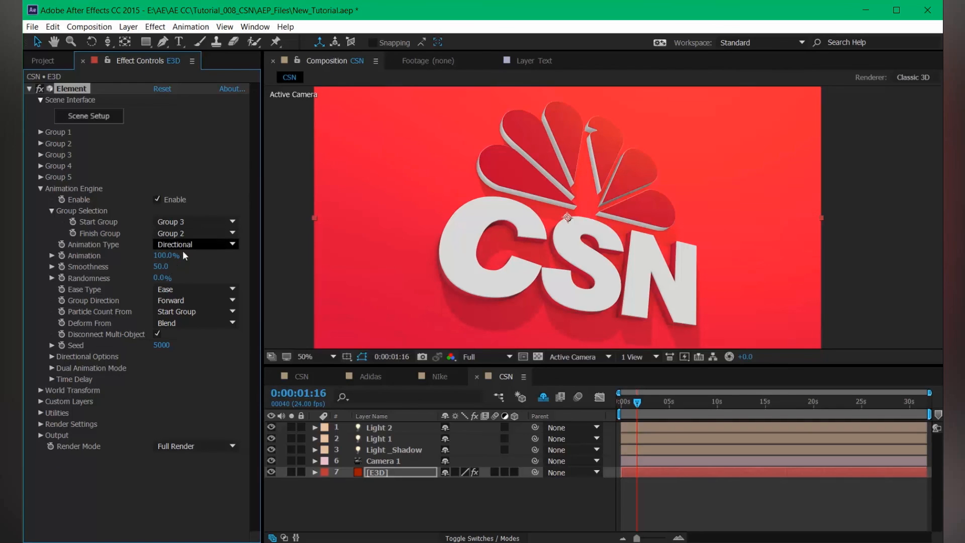
# Enable Multi-Object in Group 3's Particle Look settings
pyautogui.click(41, 154)
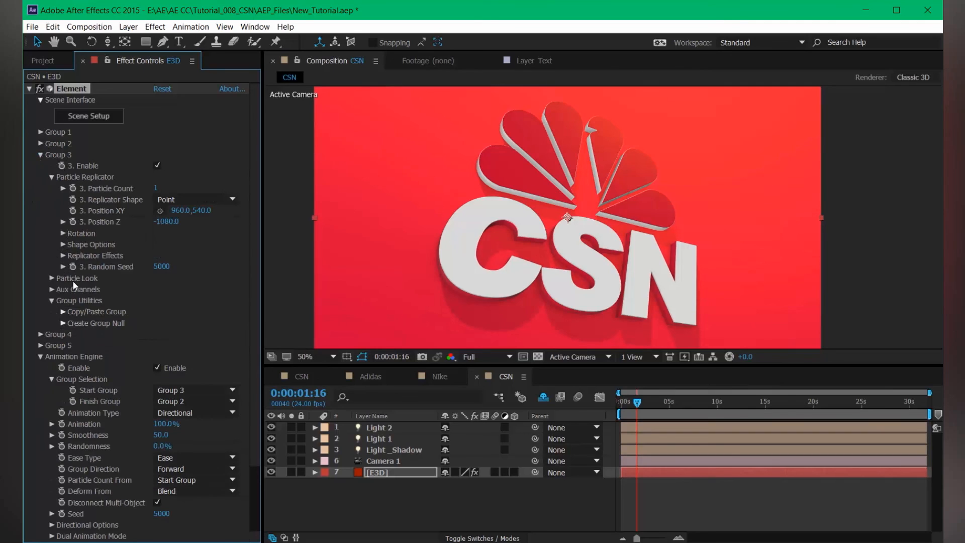
pyautogui.click(52, 279)
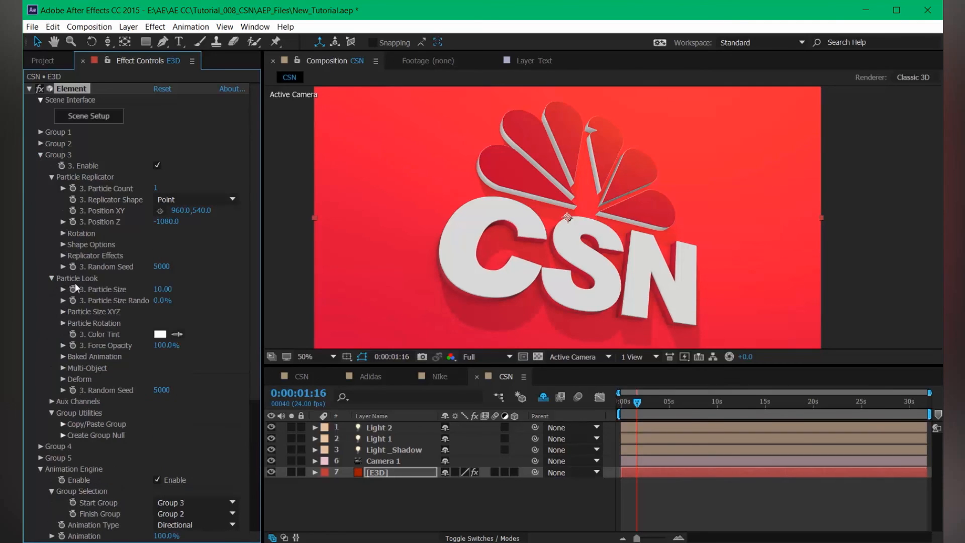
pyautogui.click(63, 367)
pyautogui.click(157, 378)
pyautogui.scroll(-3, 152, 372)
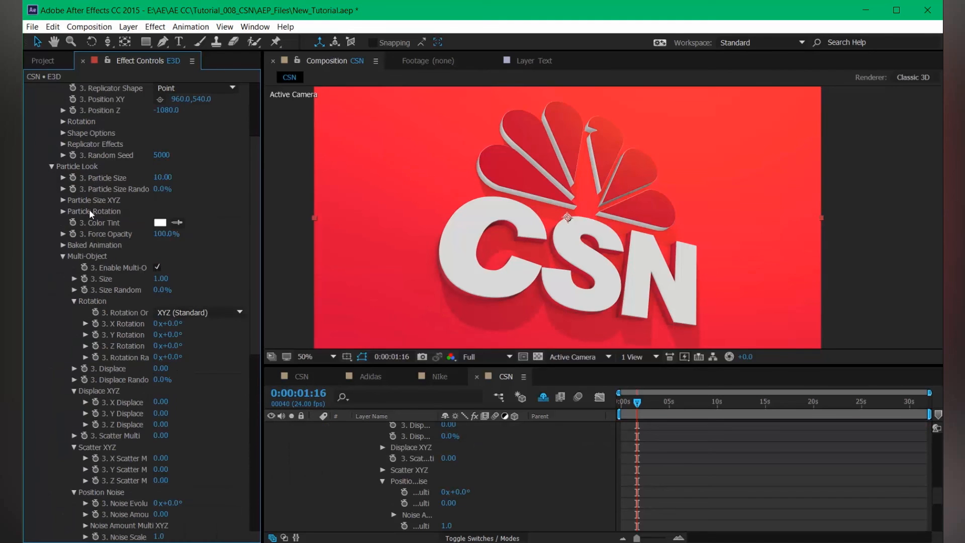
pyautogui.scroll(4, 90, 209)
pyautogui.scroll(-12, 89, 208)
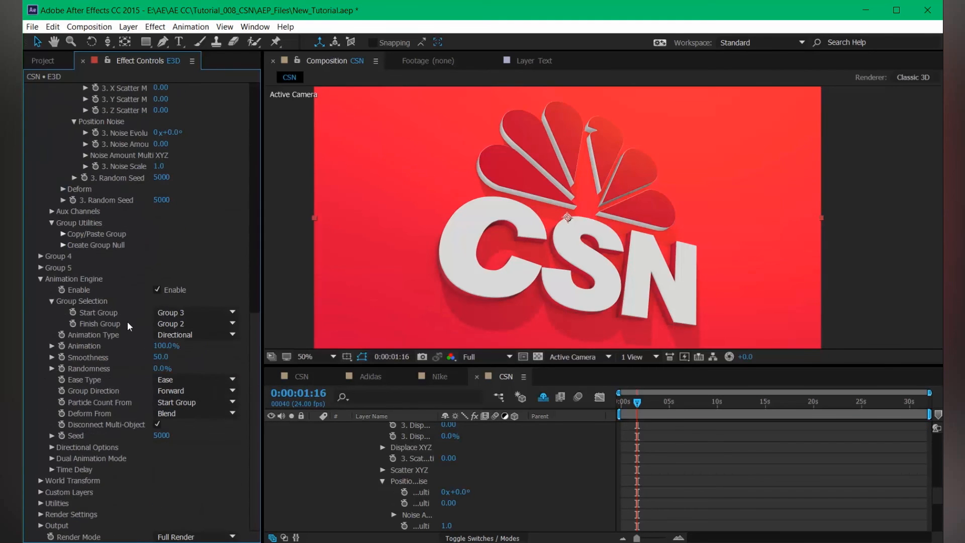
# Keyframe the Animation Engine's Animation value at 0% at 0:00:00:00 and 100% at 0:00:03:00
pyautogui.moveTo(170, 350); pyautogui.dragTo(102, 356)
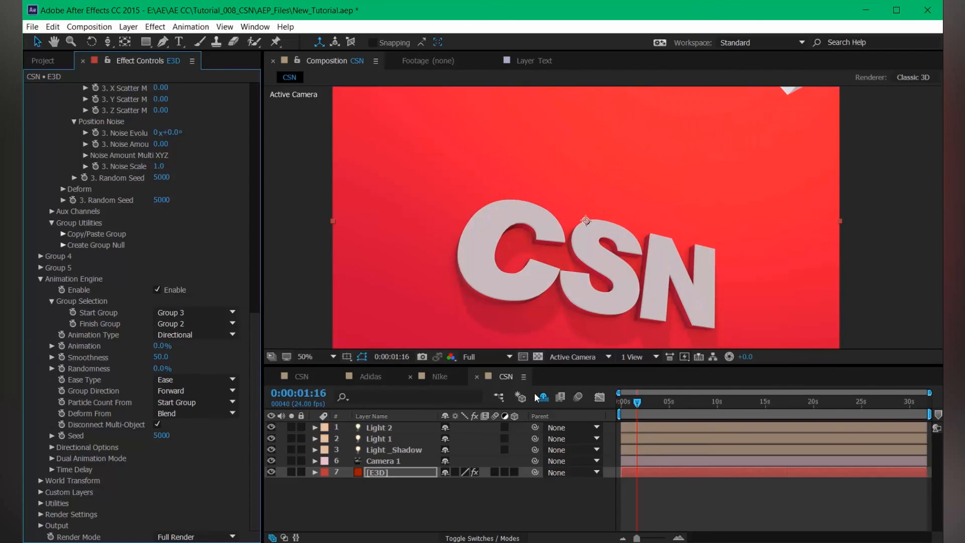
pyautogui.moveTo(632, 411); pyautogui.dragTo(608, 406)
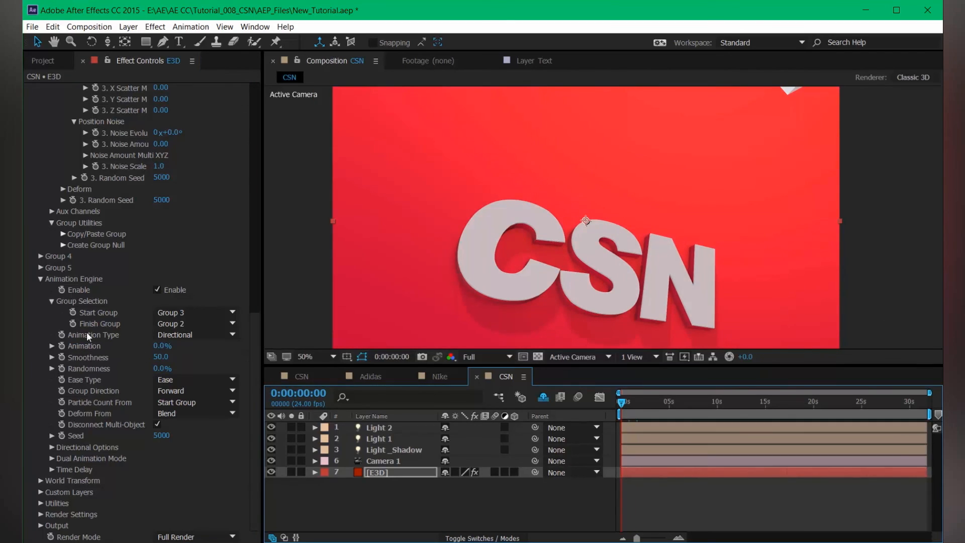
pyautogui.click(62, 346)
pyautogui.press('u')
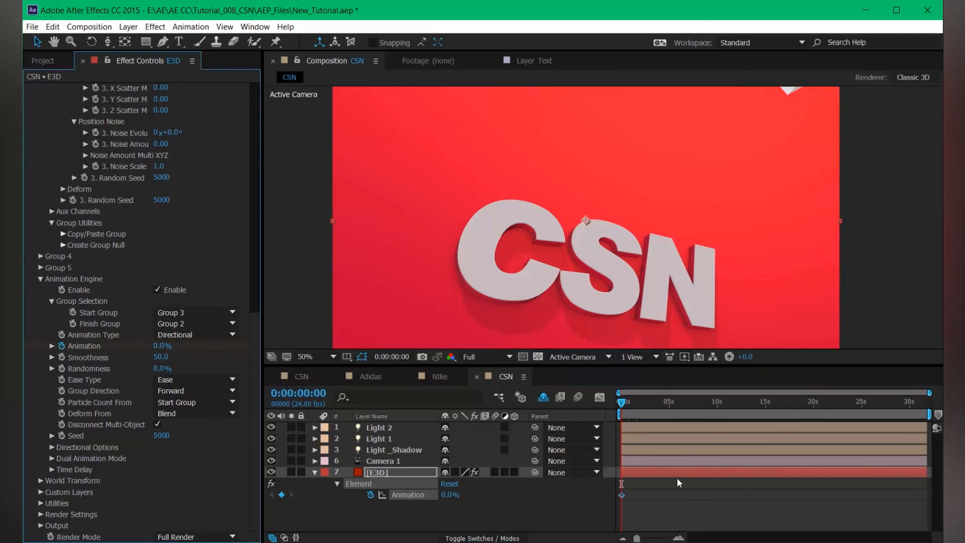
pyautogui.moveTo(632, 400); pyautogui.dragTo(650, 402)
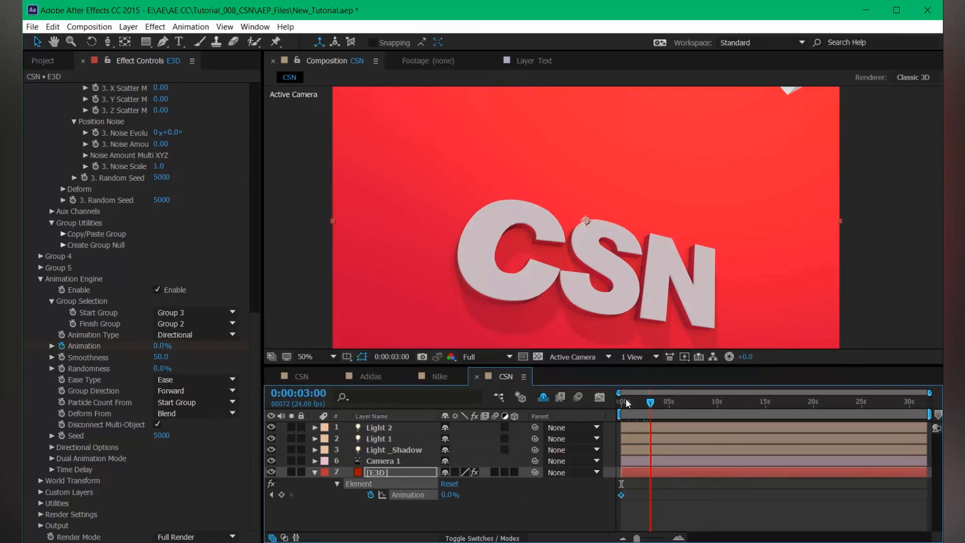
pyautogui.moveTo(160, 347); pyautogui.dragTo(155, 347)
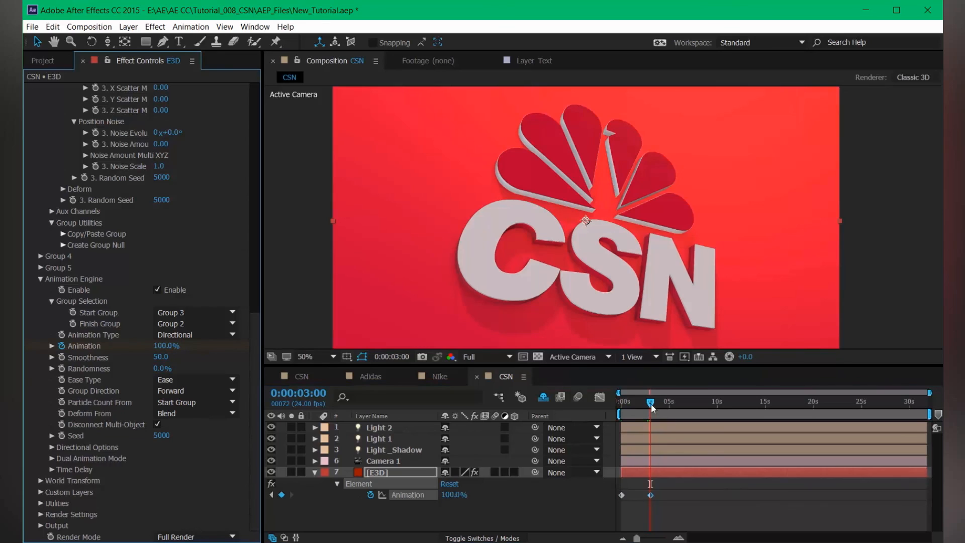
# Preview the feather animation with the work area ending at about 0:00:03:14
pyautogui.moveTo(651, 402); pyautogui.dragTo(656, 401)
pyautogui.press('space')
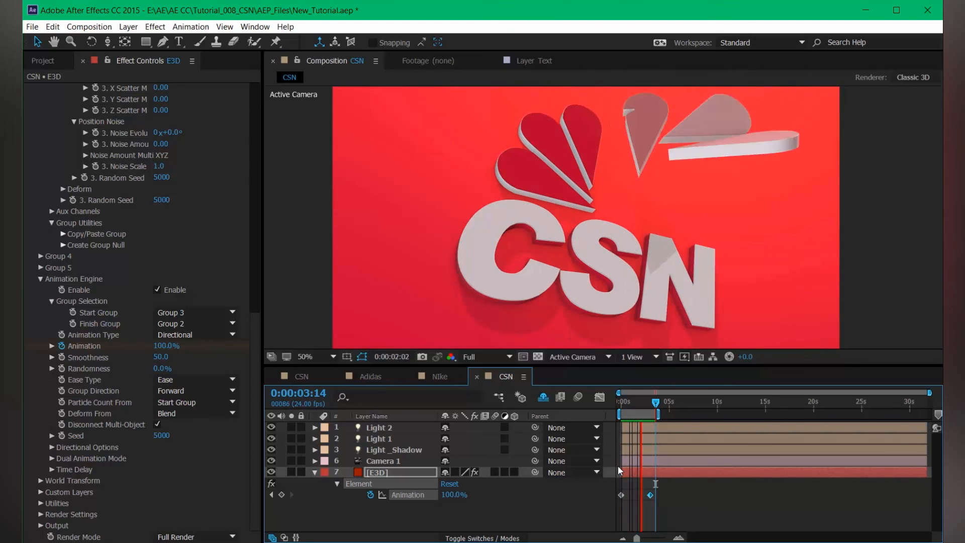
pyautogui.click(638, 402)
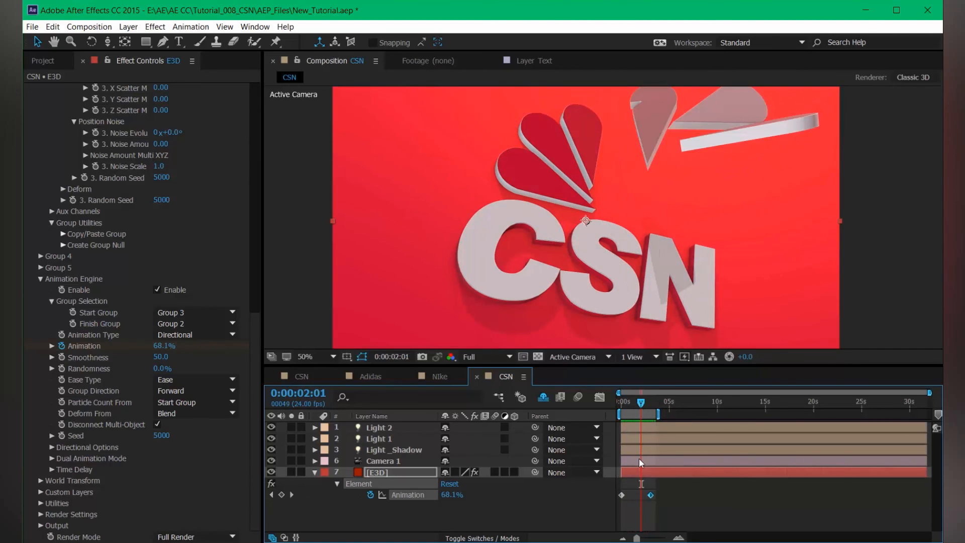
# Move the 100% Animation keyframe to about 0:00:01:17, shorten the work area to match, and preview the result
pyautogui.scroll(3, 639, 463)
pyautogui.moveTo(663, 451); pyautogui.dragTo(897, 450)
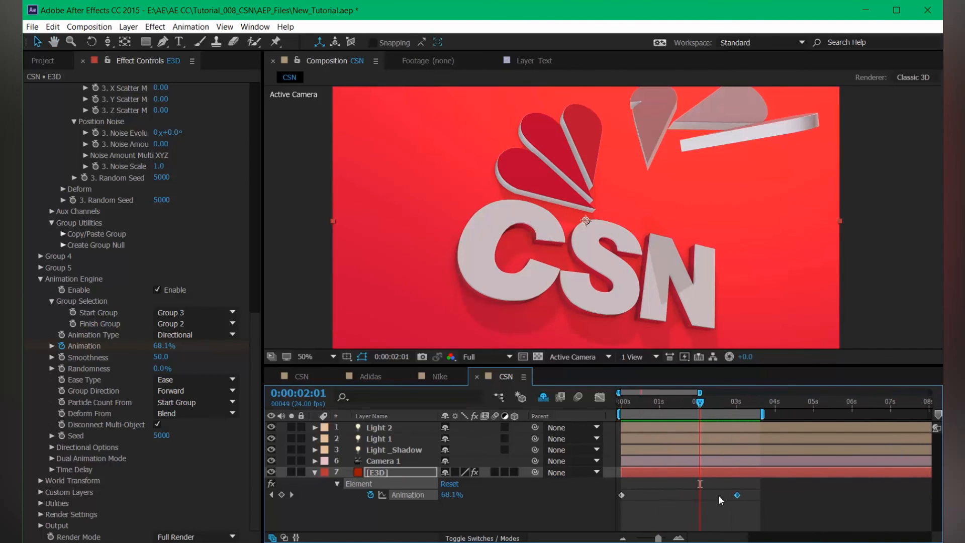
pyautogui.moveTo(736, 498); pyautogui.dragTo(687, 497)
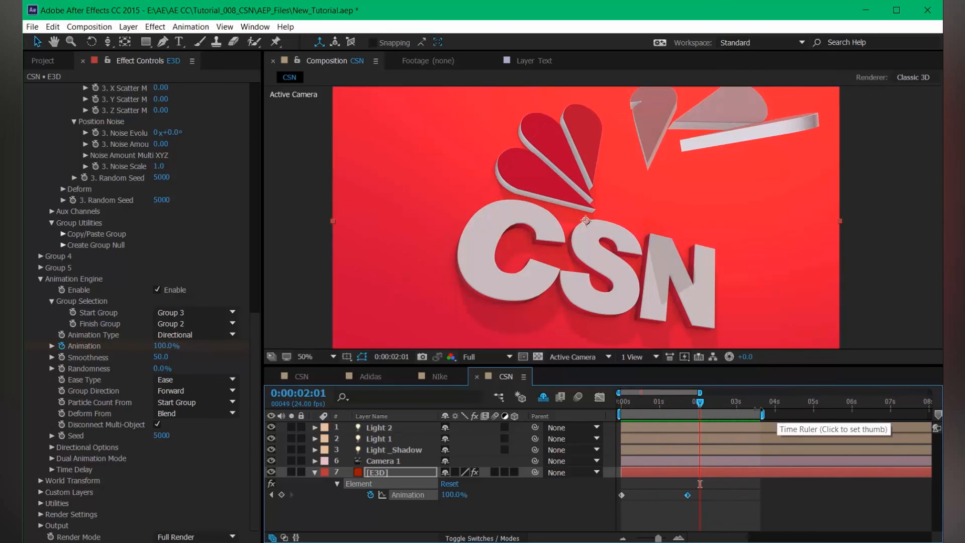
pyautogui.click(755, 402)
pyautogui.moveTo(762, 414); pyautogui.dragTo(685, 416)
pyautogui.press('space')
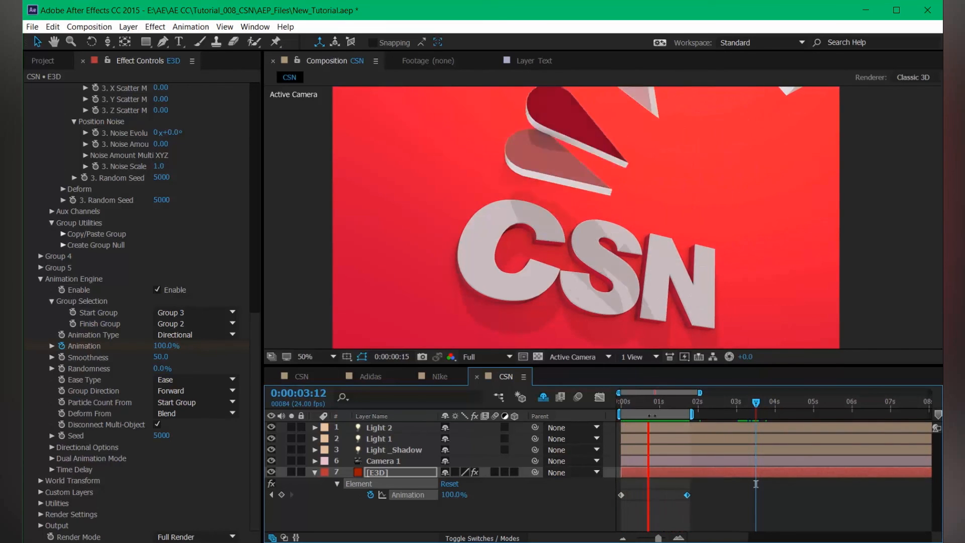
pyautogui.moveTo(634, 400); pyautogui.dragTo(662, 405)
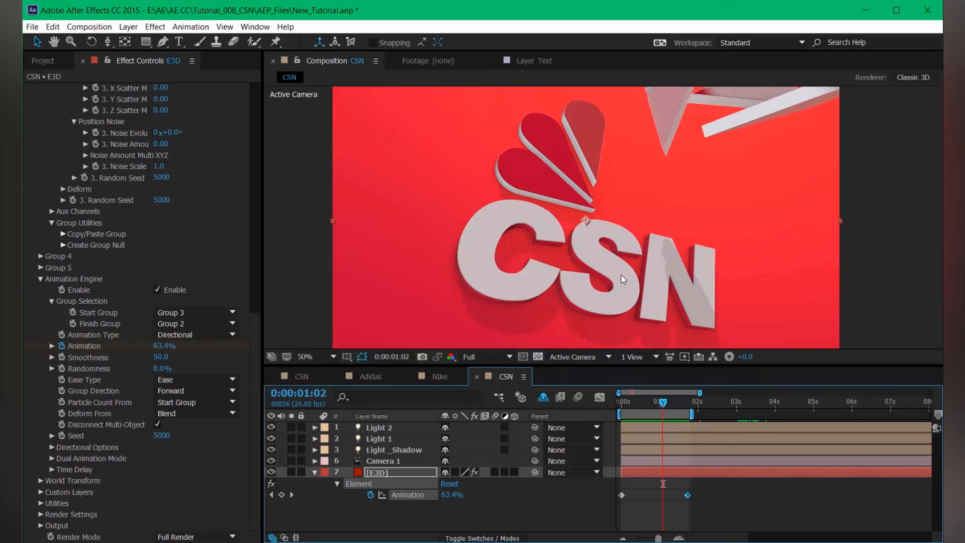
# Keyframe Camera 1's Point of Interest and Position, and shift both keyframes to about 0:00:01:10
pyautogui.click(315, 472)
pyautogui.click(385, 460)
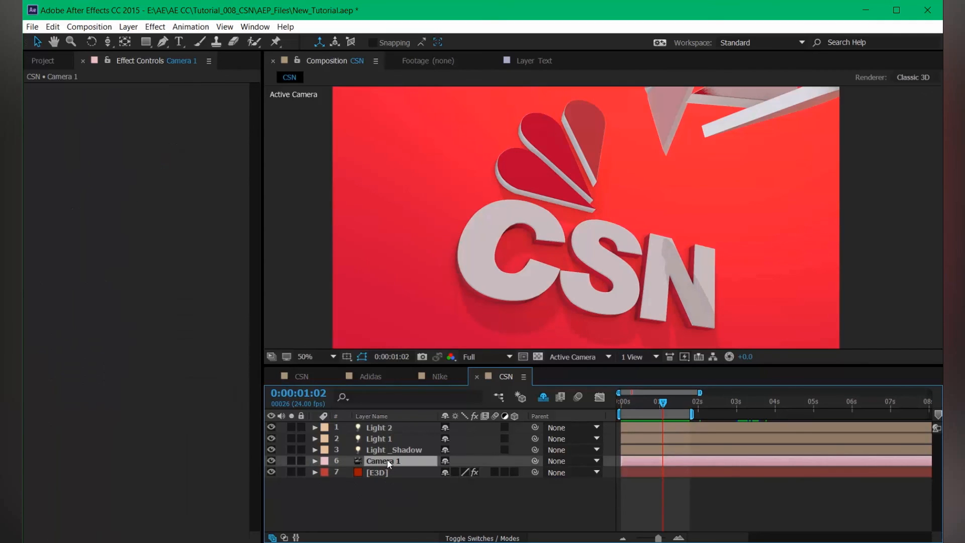
pyautogui.press('a')
pyautogui.hotkey('shift', 'p')
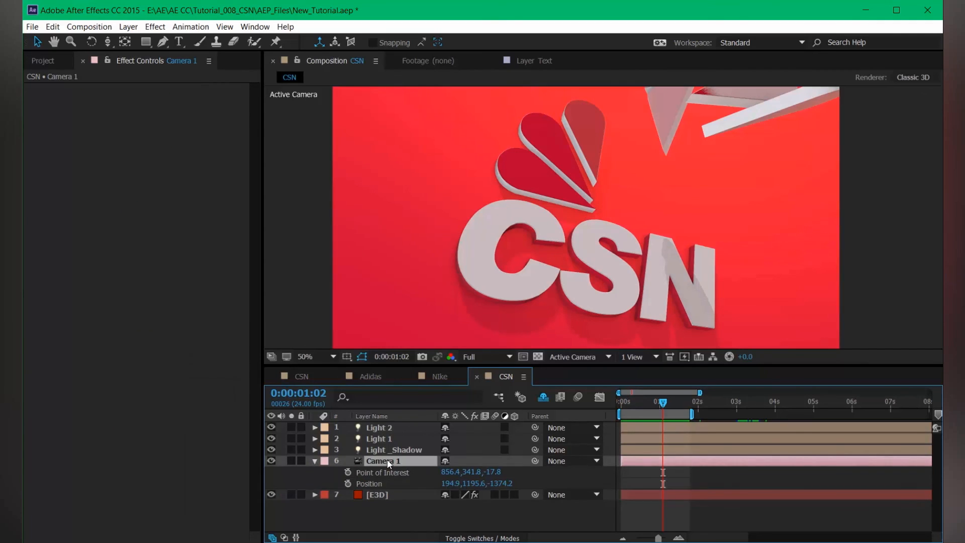
pyautogui.click(348, 484)
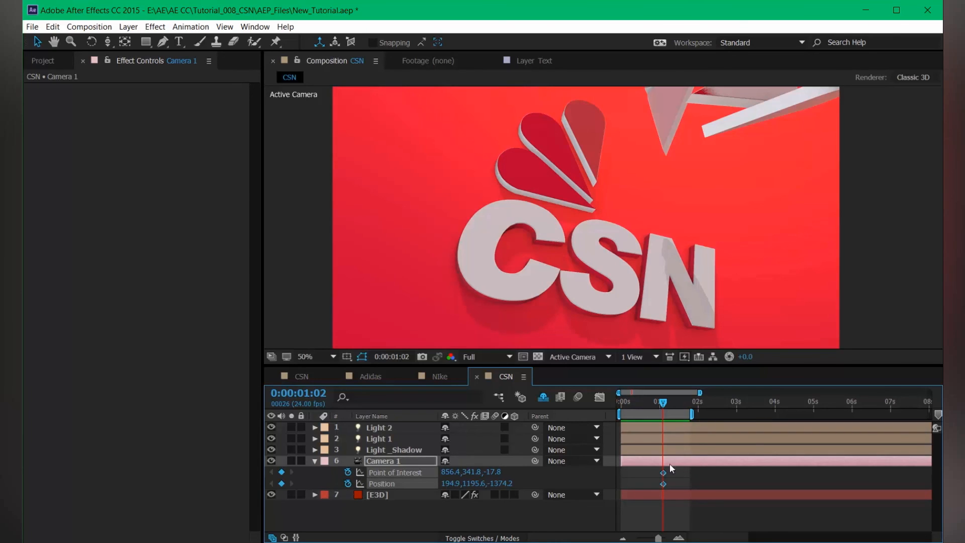
pyautogui.moveTo(662, 473)
pyautogui.mouseDown()
pyautogui.moveTo(633, 475)
pyautogui.moveTo(675, 472)
pyautogui.mouseUp()
# At 0:00:00:00, orbit the camera to Position 1501.6, 1298.8, -1311.7 and add a Point of Interest keyframe
pyautogui.moveTo(651, 405); pyautogui.dragTo(610, 411)
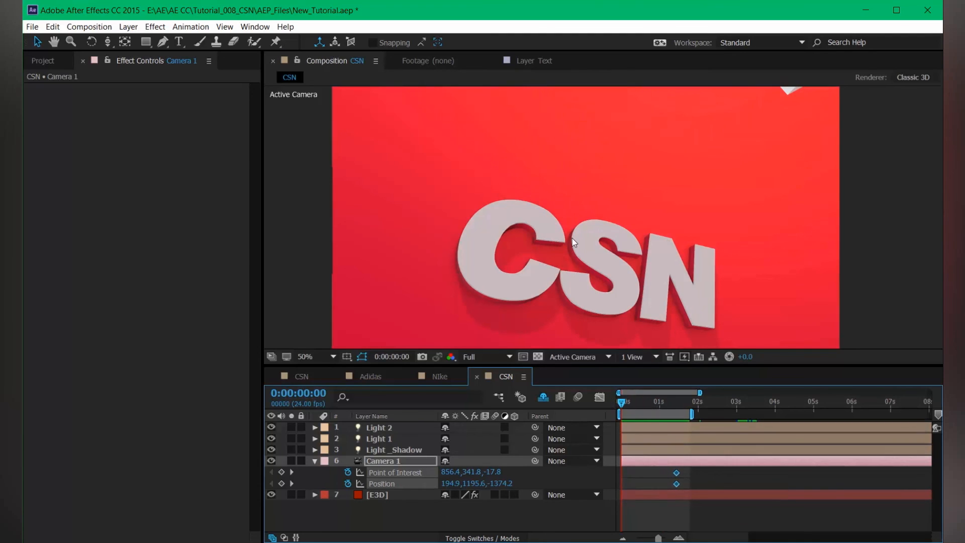
pyautogui.press('c')
pyautogui.moveTo(648, 248); pyautogui.dragTo(597, 244)
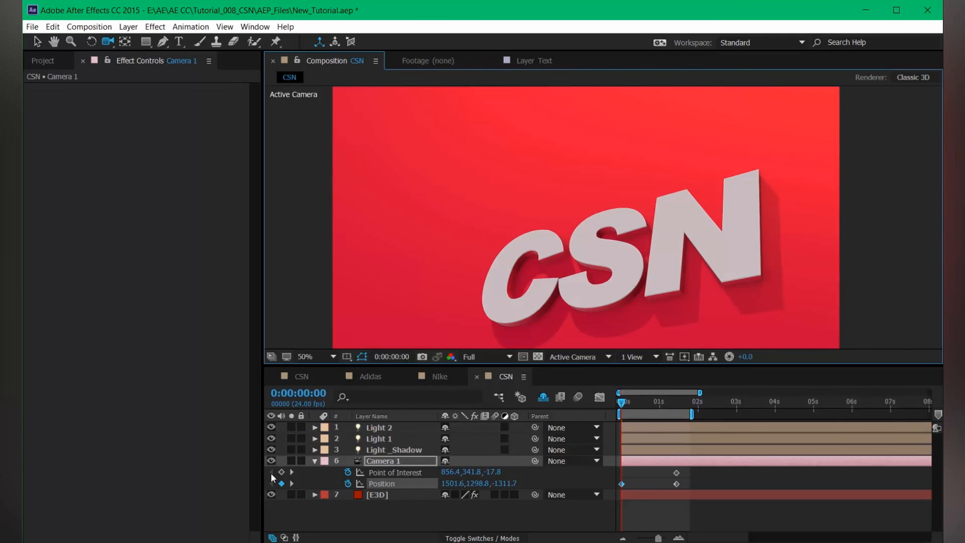
pyautogui.click(282, 472)
# Apply Easy Ease to the final Point of Interest and Position keyframes of Camera 1 and preview the camera move
pyautogui.moveTo(622, 402); pyautogui.dragTo(674, 406)
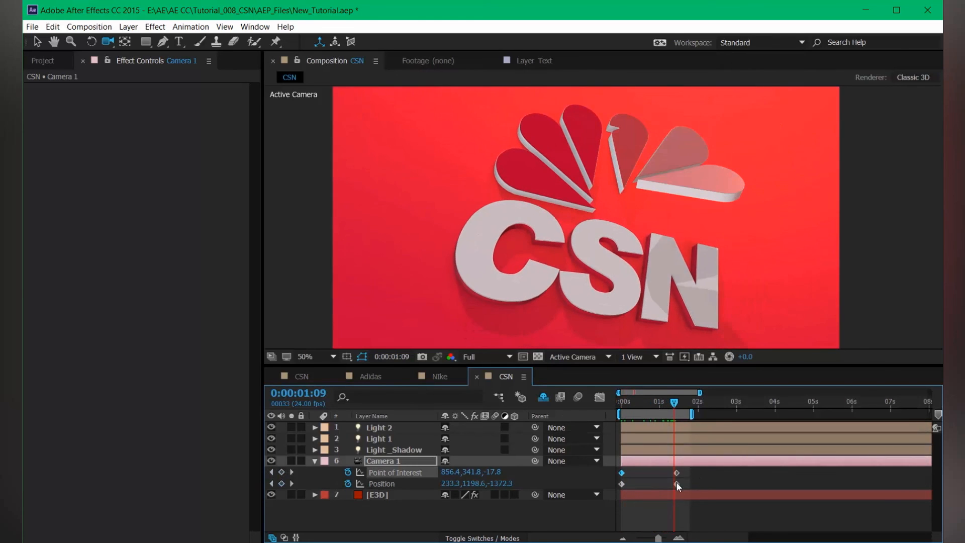
pyautogui.moveTo(676, 482); pyautogui.dragTo(664, 490)
pyautogui.rightClick(677, 472)
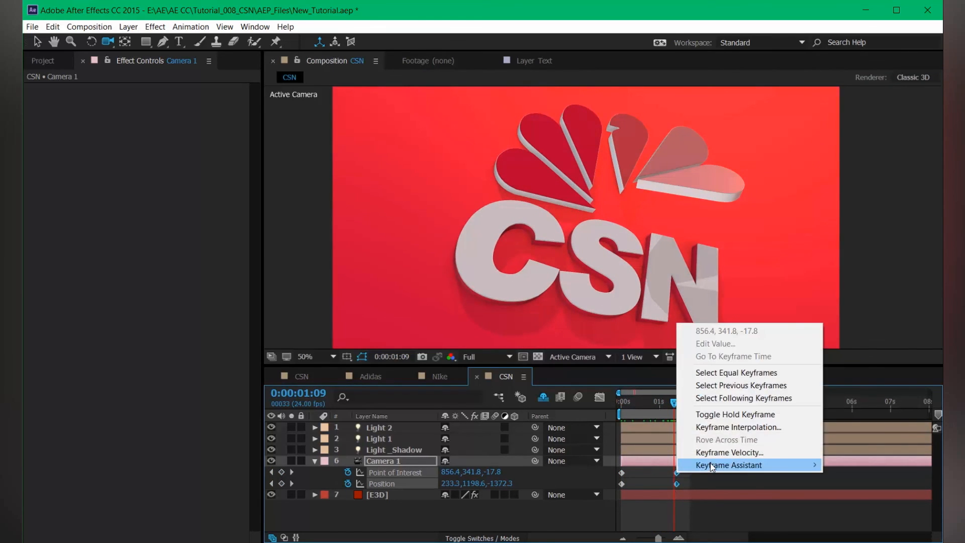
pyautogui.moveTo(711, 466)
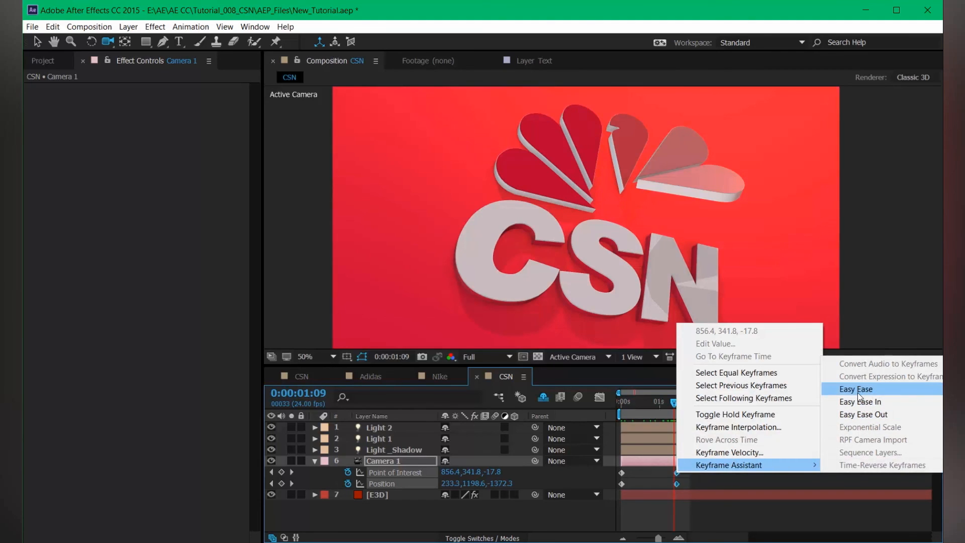
pyautogui.click(857, 391)
pyautogui.press('space')
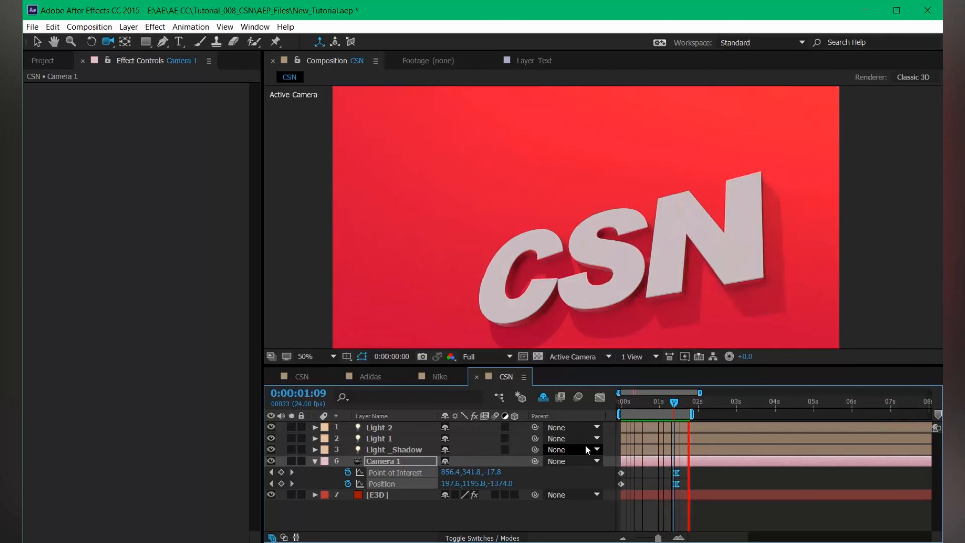
# Move Camera 1's eased end keyframes to about 0:00:01:16 and preview the animation again
pyautogui.moveTo(651, 402); pyautogui.dragTo(687, 405)
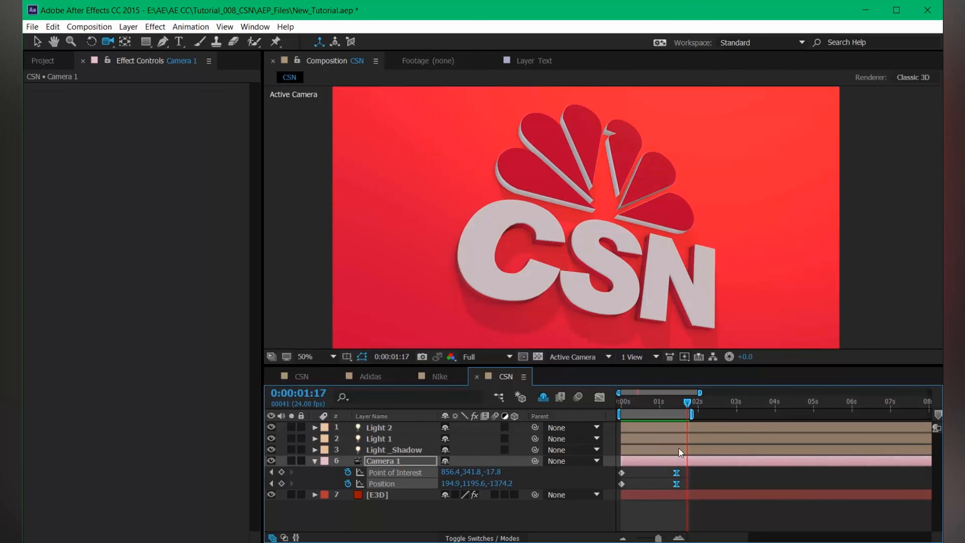
pyautogui.moveTo(675, 471); pyautogui.dragTo(684, 471)
pyautogui.press('space')
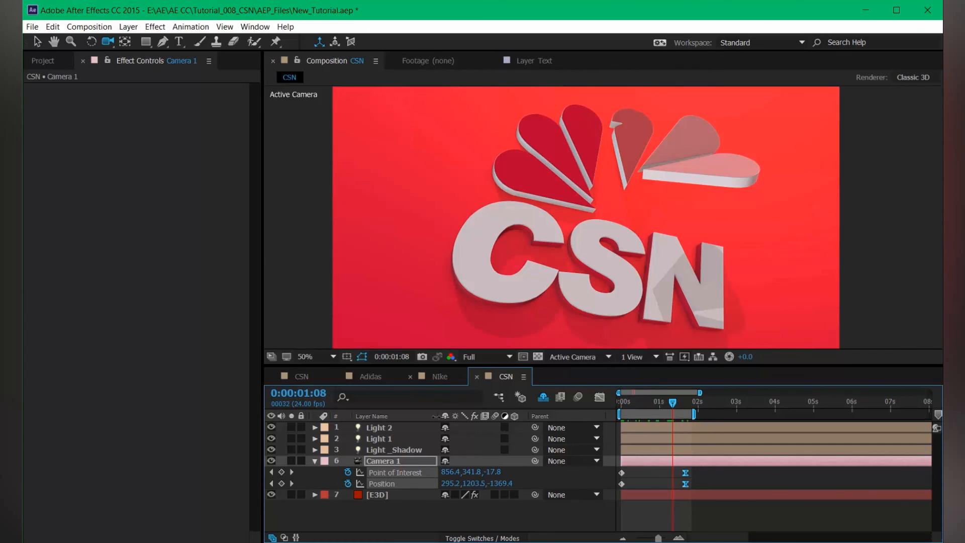
# Review the finished Adidas composition and switch to the Nike composition
pyautogui.click(371, 377)
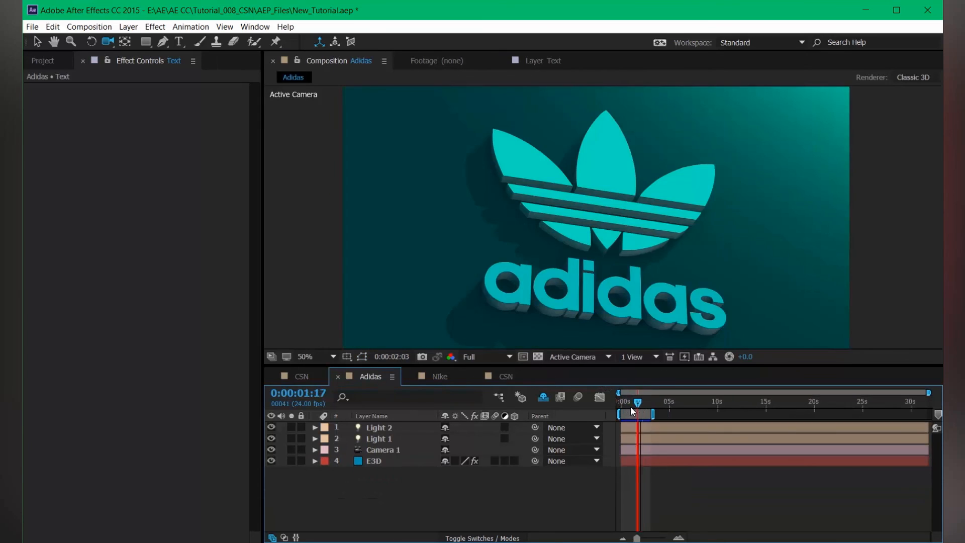
pyautogui.moveTo(630, 406)
pyautogui.mouseDown()
pyautogui.moveTo(639, 407)
pyautogui.moveTo(617, 403)
pyautogui.moveTo(641, 402)
pyautogui.mouseUp()
pyautogui.click(442, 377)
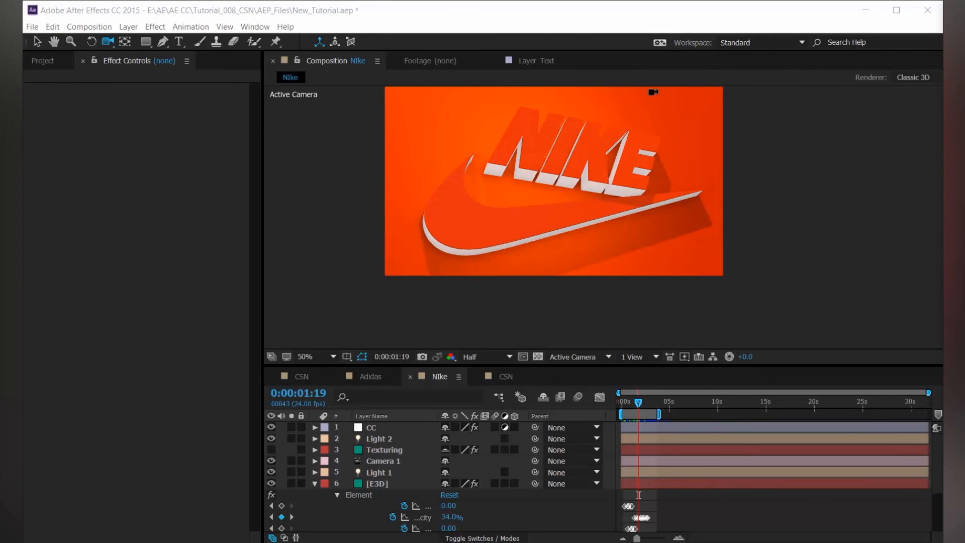
# Open Element's Scene Setup for the E3D layer in the Nike composition and view the logo from another angle
pyautogui.click(369, 482)
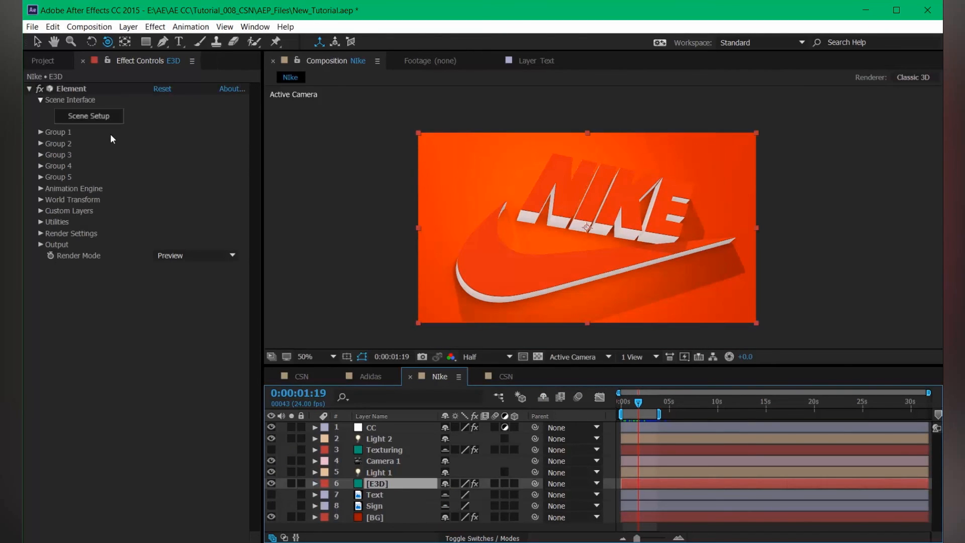
pyautogui.click(85, 119)
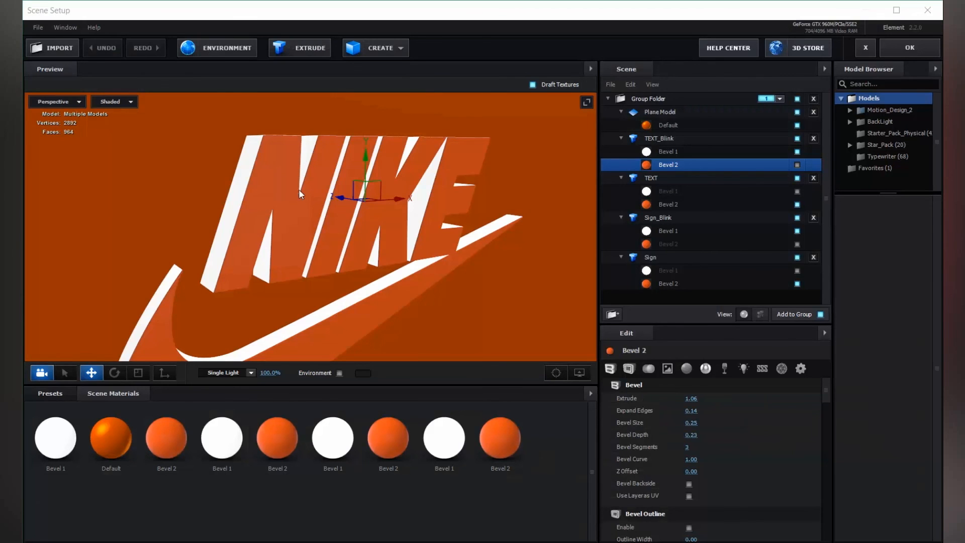
pyautogui.moveTo(450, 269); pyautogui.dragTo(499, 175)
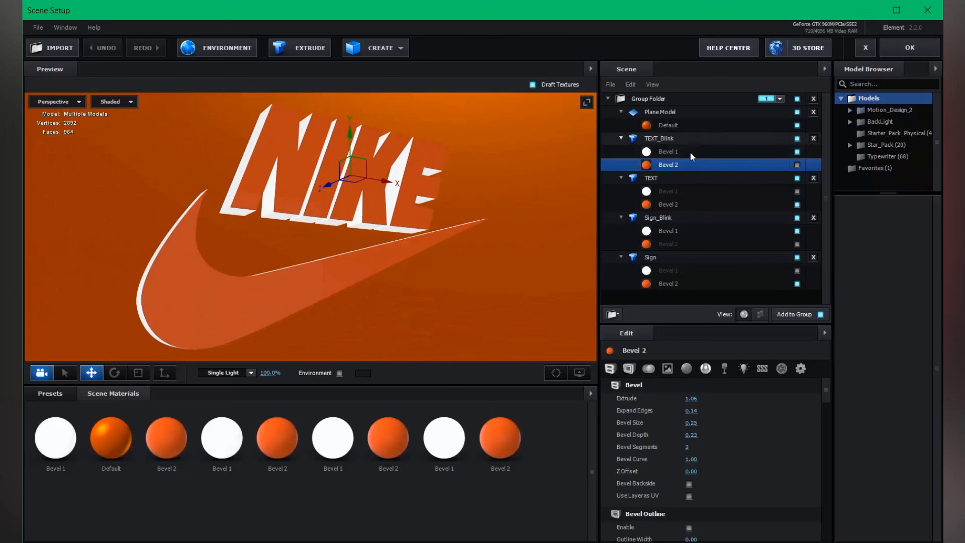
# Delete the TEXT_Blink, TEXT, Sign_Blink and Sign models from the scene, keeping only the Plane Model
pyautogui.click(813, 138)
pyautogui.click(813, 139)
pyautogui.click(813, 139)
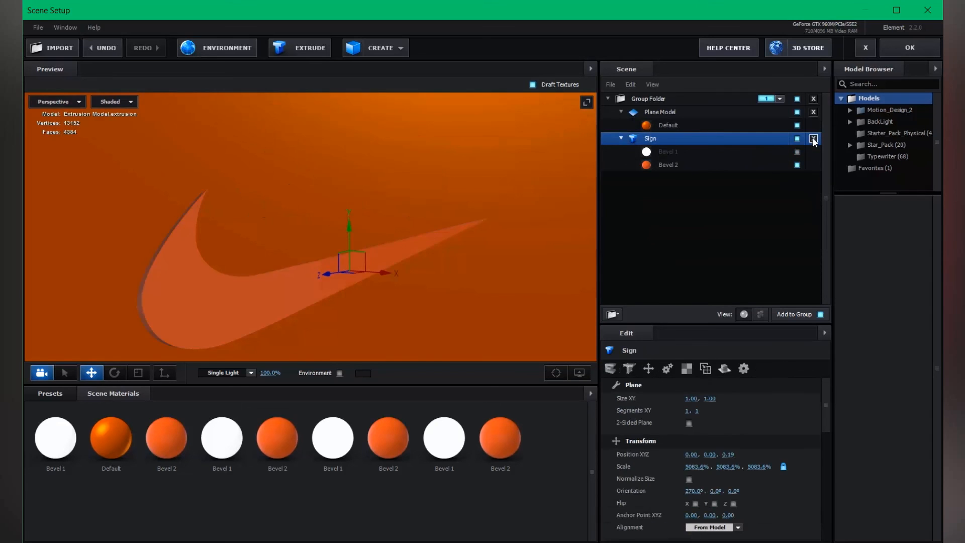
pyautogui.click(813, 139)
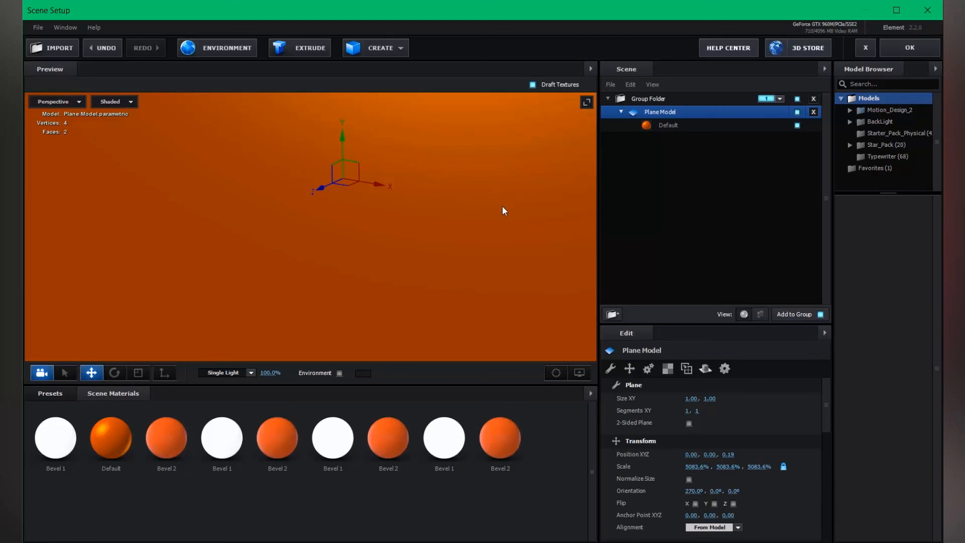
pyautogui.moveTo(430, 257); pyautogui.dragTo(412, 240)
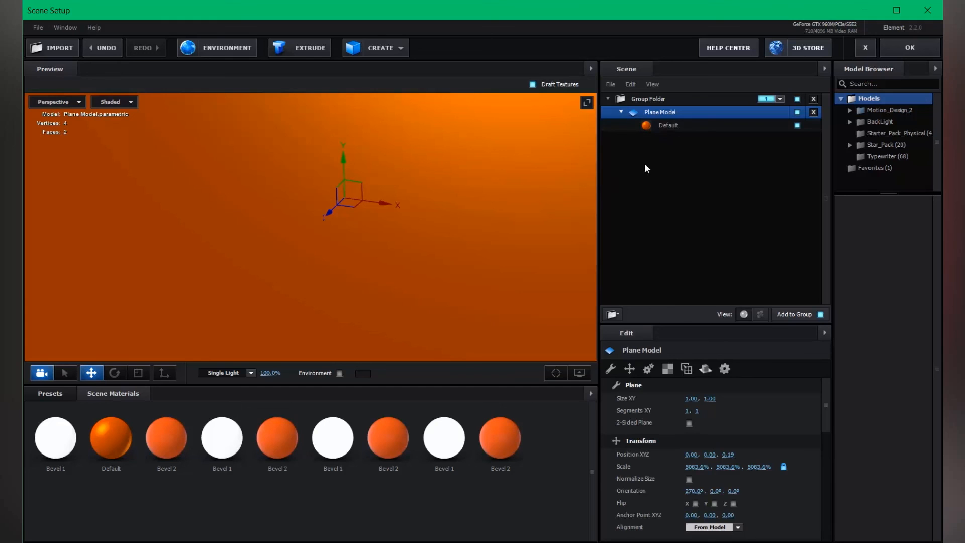
# Create an extrusion model from Custom Path 1 and shift it forward along Z against the background plane
pyautogui.click(306, 50)
pyautogui.moveTo(247, 195); pyautogui.dragTo(341, 178)
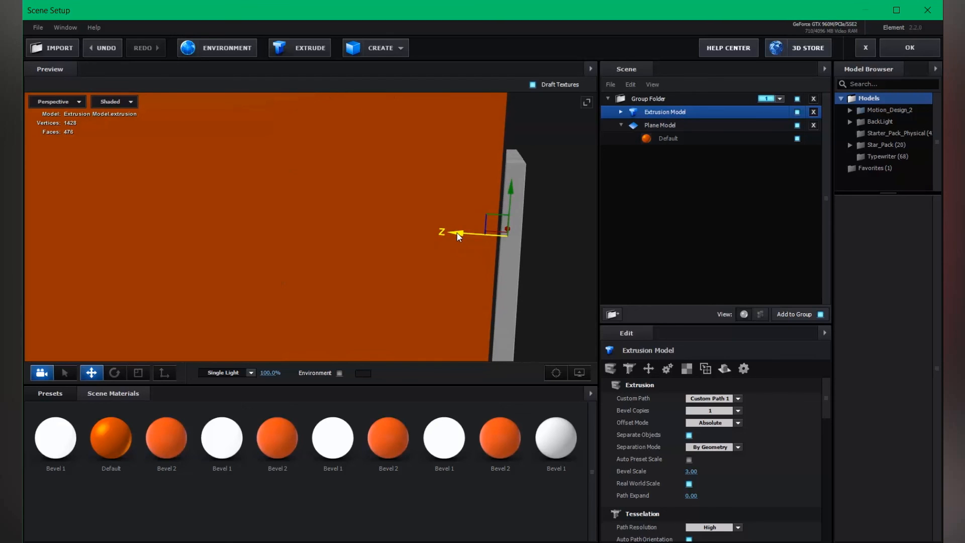
pyautogui.moveTo(462, 235); pyautogui.dragTo(447, 237)
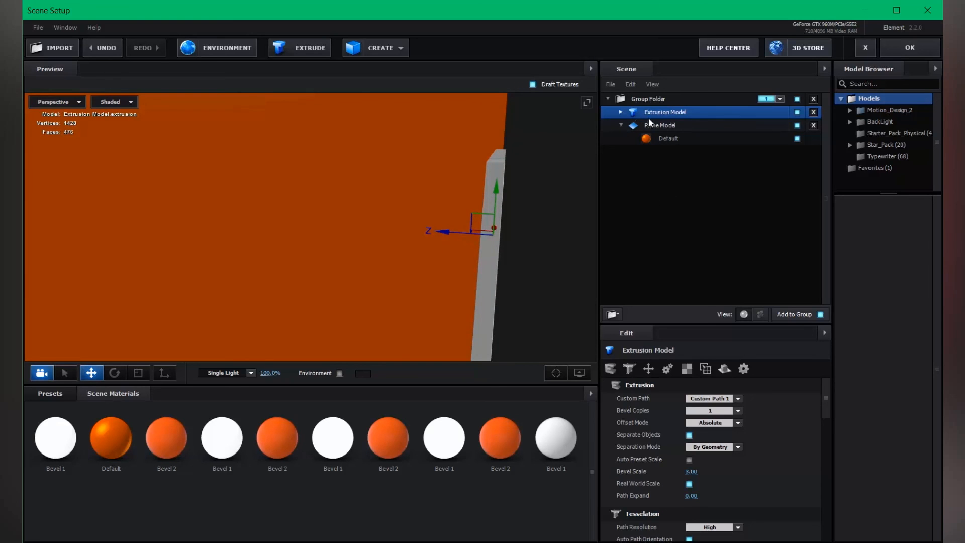
# Place the Extrusion Model below the Plane Model in the Group Folder and set its Bevel 1 Extrude to 3.09
pyautogui.moveTo(674, 112); pyautogui.dragTo(671, 147)
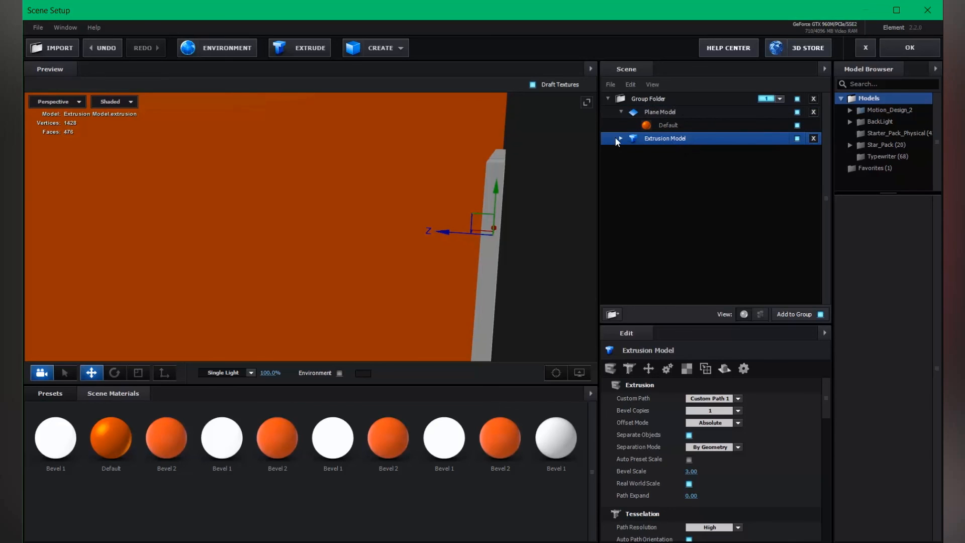
pyautogui.click(620, 139)
pyautogui.click(659, 152)
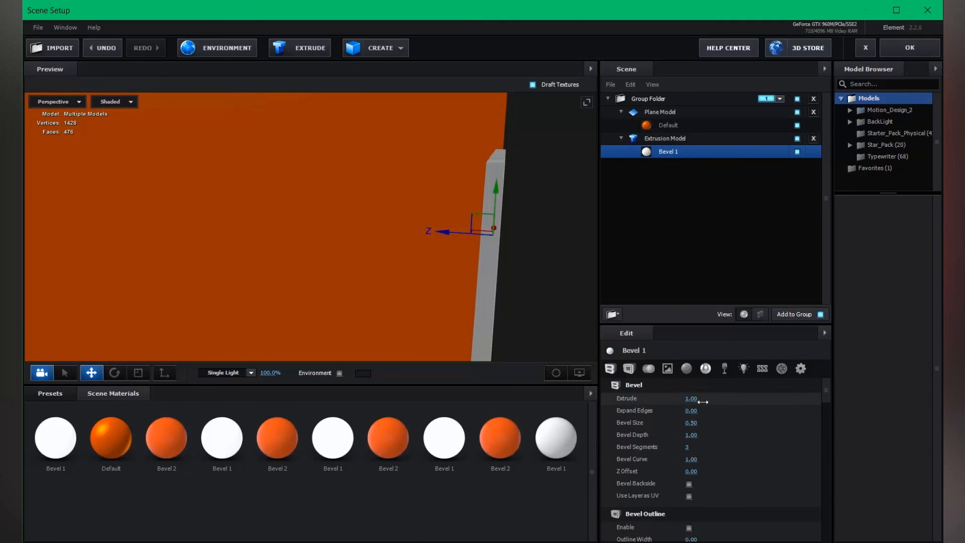
pyautogui.moveTo(703, 401); pyautogui.dragTo(802, 401)
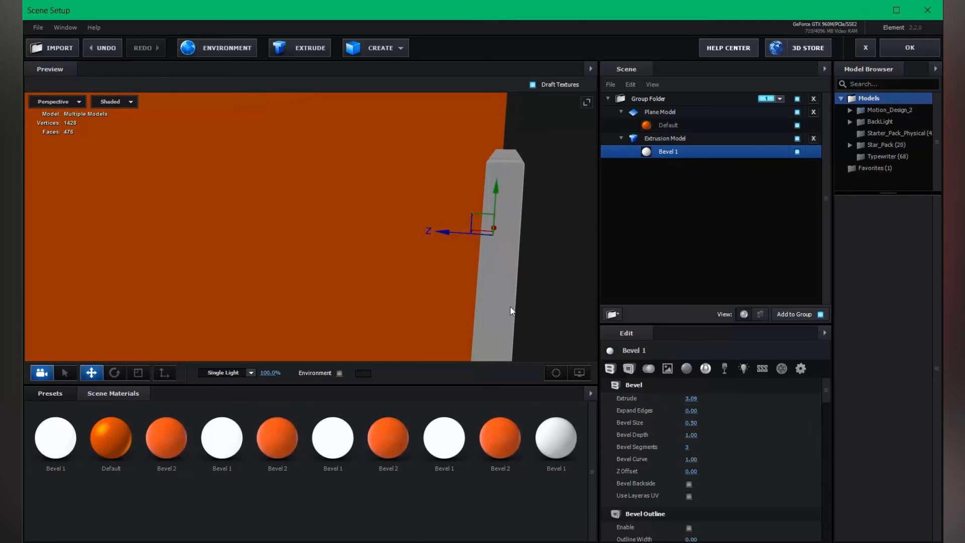
# Apply the white Bevel 1 scene material to the Extrusion Model's Bevel 1 and view the logo from the side
pyautogui.moveTo(511, 310); pyautogui.dragTo(393, 264)
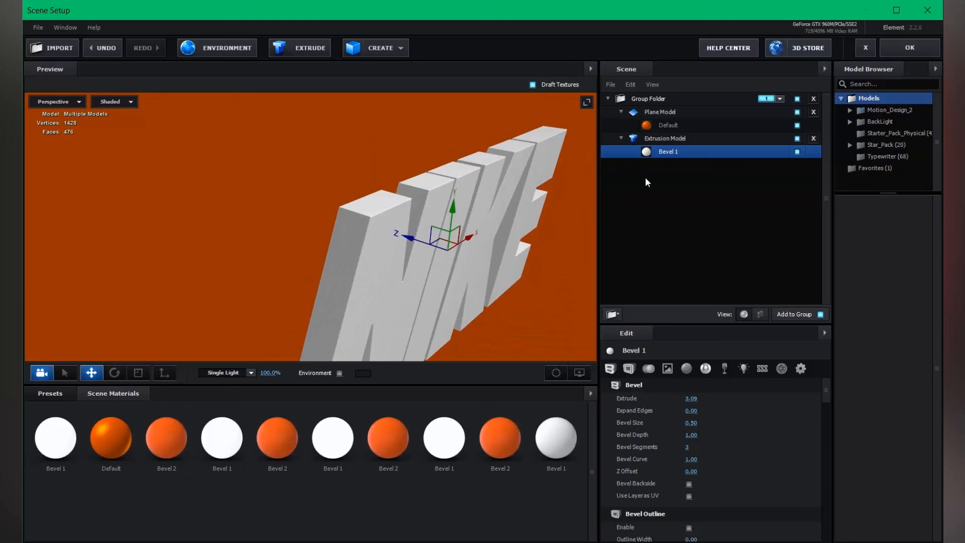
pyautogui.moveTo(507, 195); pyautogui.dragTo(503, 176)
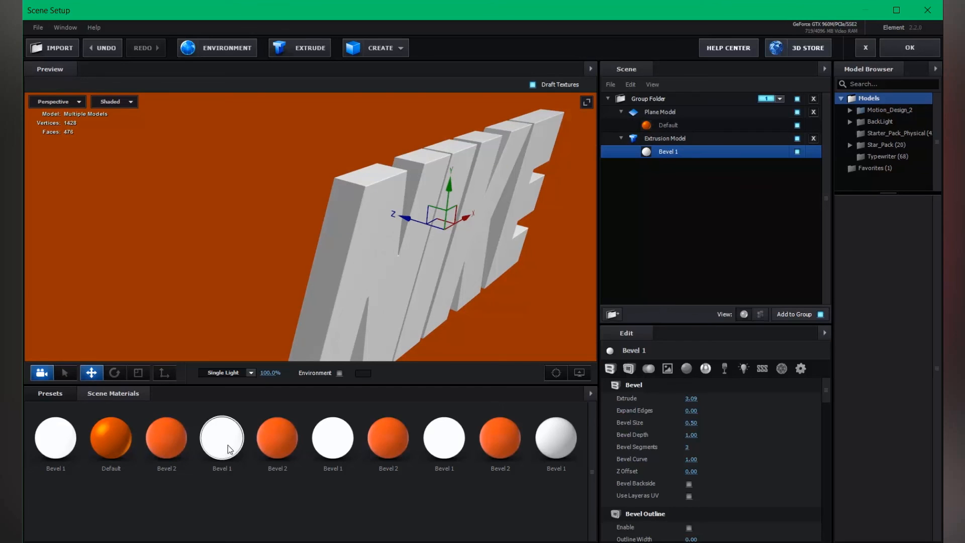
pyautogui.moveTo(226, 447); pyautogui.dragTo(667, 155)
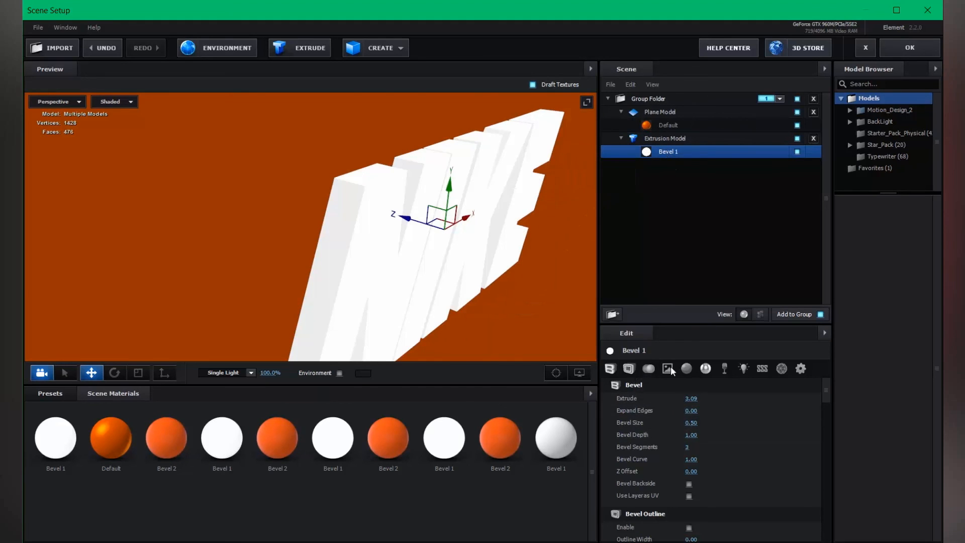
pyautogui.moveTo(511, 238); pyautogui.dragTo(587, 180)
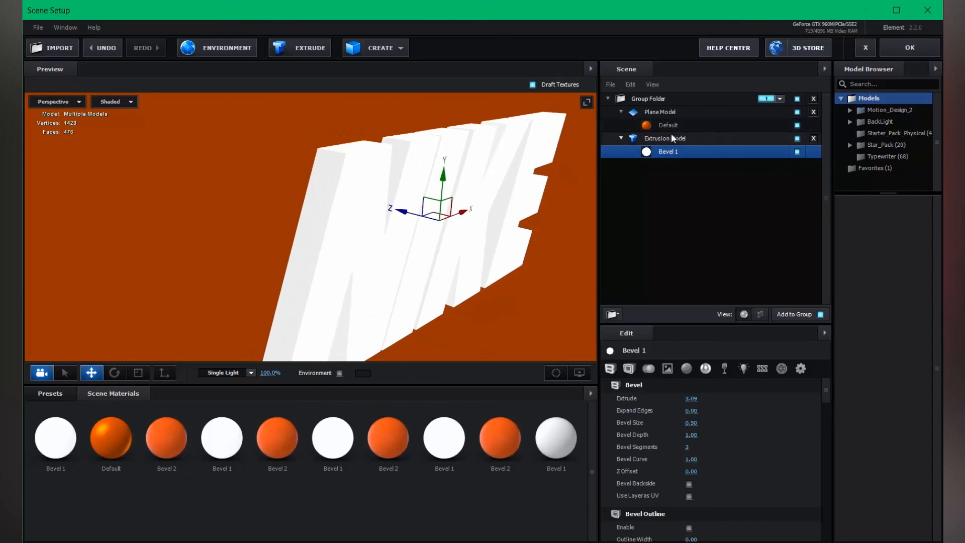
# Set the Extrusion Model's Bevel Copies to 2 and select the added Bevel 2
pyautogui.click(666, 139)
pyautogui.click(665, 138)
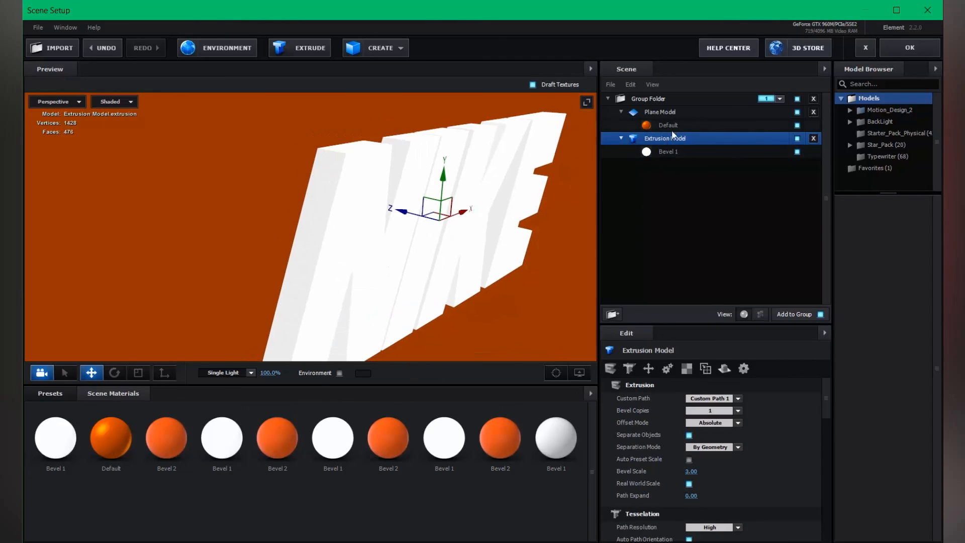
pyautogui.click(710, 410)
pyautogui.click(710, 429)
pyautogui.click(664, 167)
# Undo the accidental model edit and set Bevel 2's Extrude to 3.09 with Expand Edges kept at 0.00
pyautogui.scroll(5, 540, 201)
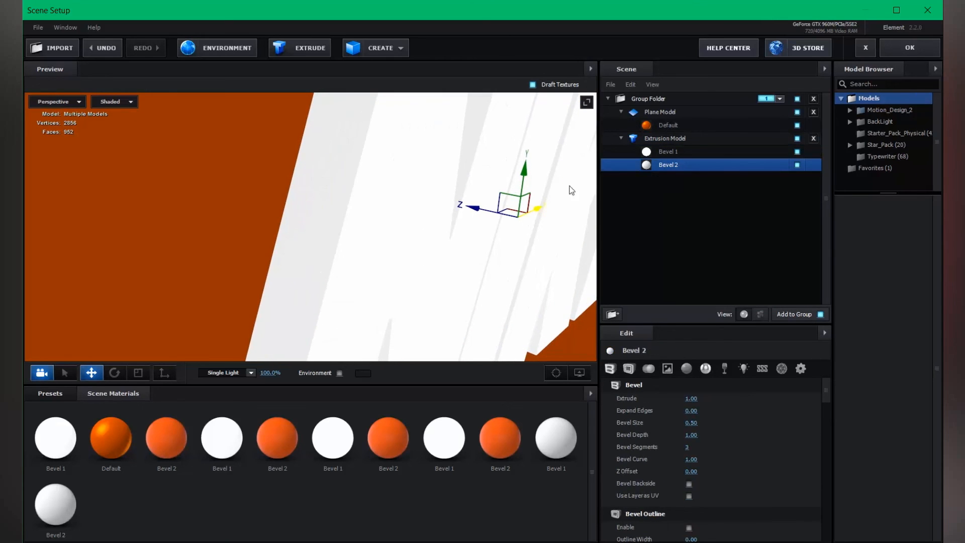
pyautogui.hotkey('ctrl', 'z')
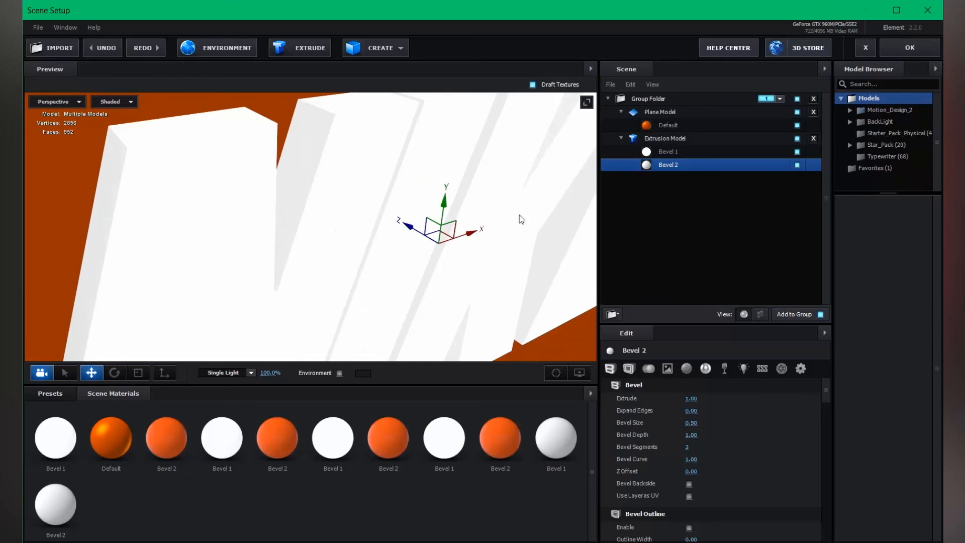
pyautogui.moveTo(520, 215); pyautogui.dragTo(519, 288)
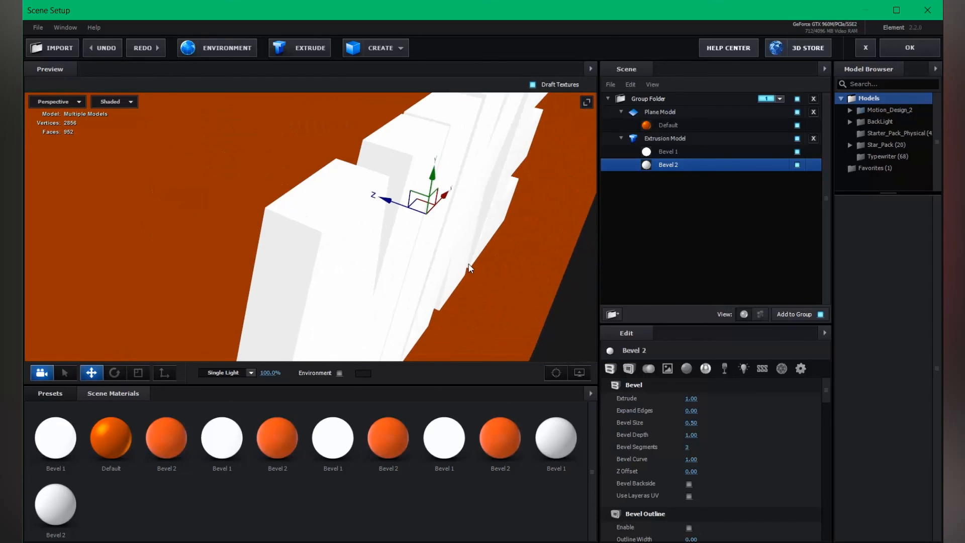
pyautogui.moveTo(691, 399); pyautogui.dragTo(811, 404)
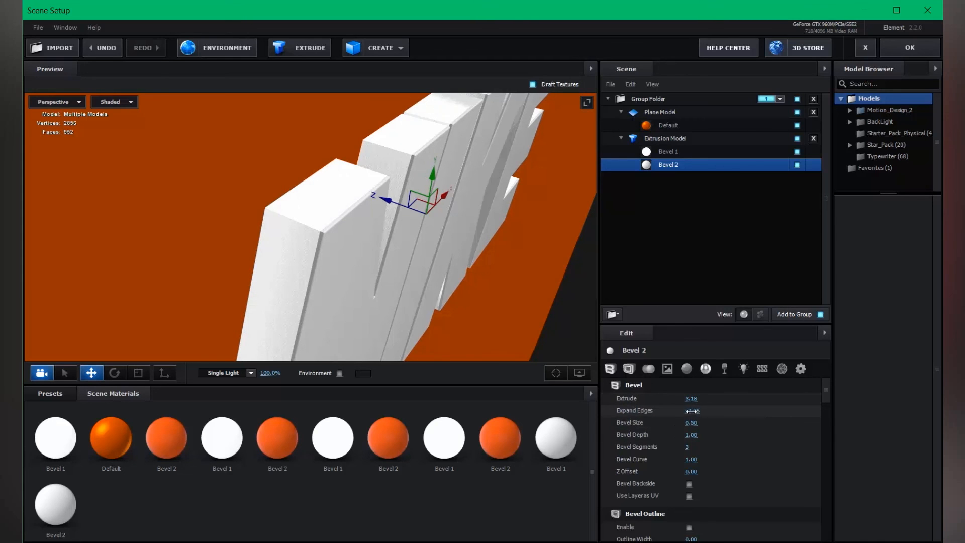
pyautogui.moveTo(691, 411); pyautogui.dragTo(684, 412)
pyautogui.moveTo(388, 293); pyautogui.dragTo(364, 295)
# Apply the orange Bevel 2 scene material to the Extrusion Model's Bevel 2 and check it from the front
pyautogui.moveTo(160, 441); pyautogui.dragTo(671, 168)
pyautogui.moveTo(417, 273); pyautogui.dragTo(443, 286)
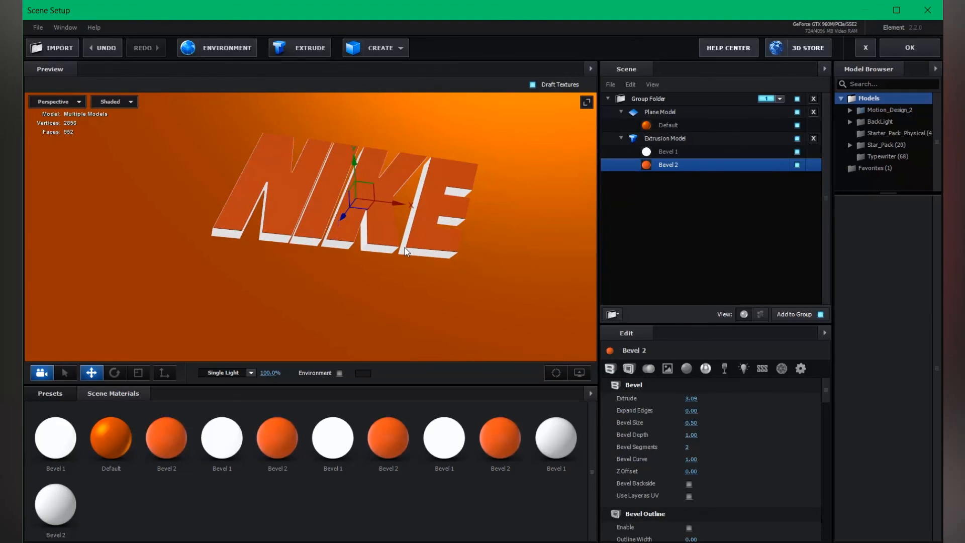
pyautogui.moveTo(401, 262); pyautogui.dragTo(430, 262)
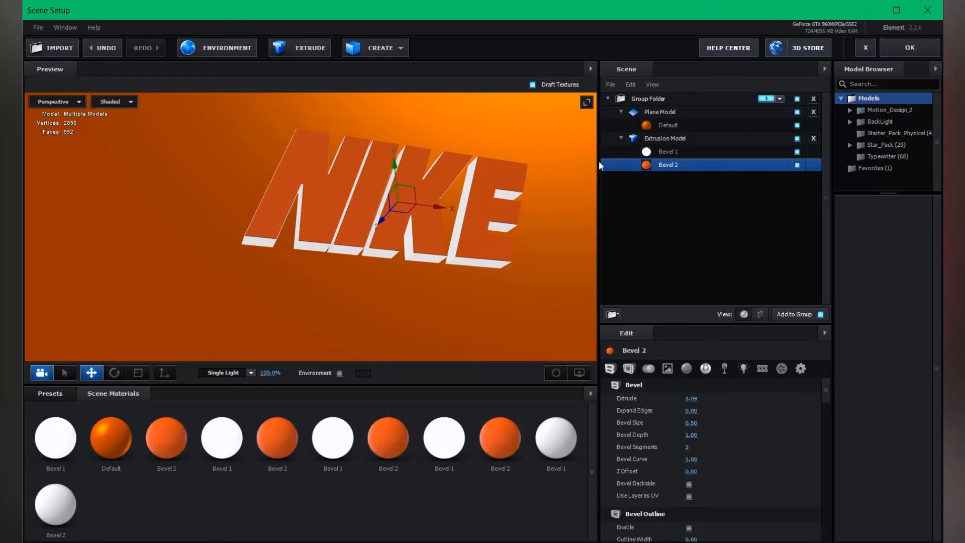
# Rename the Extrusion Model as Nike
pyautogui.doubleClick(661, 135)
pyautogui.write('Nike')
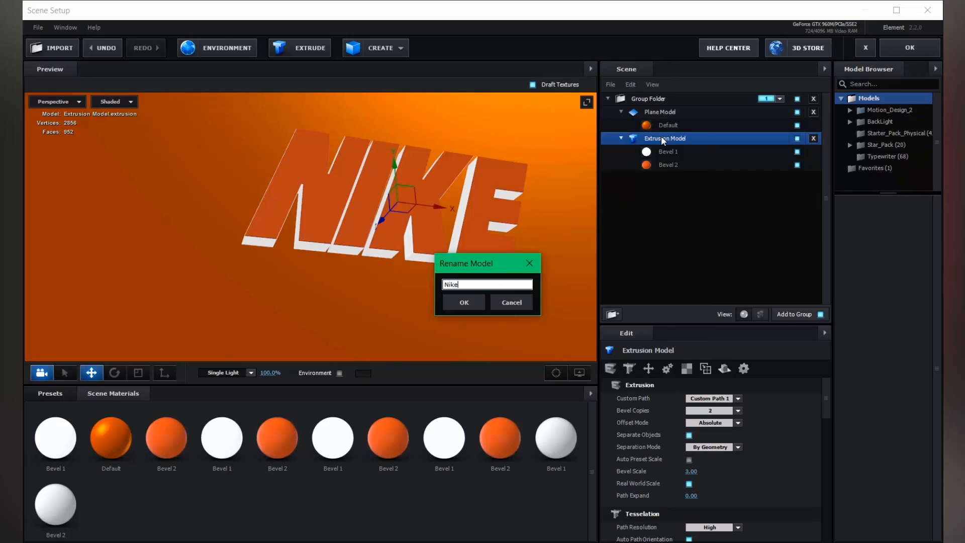
pyautogui.press('Return')
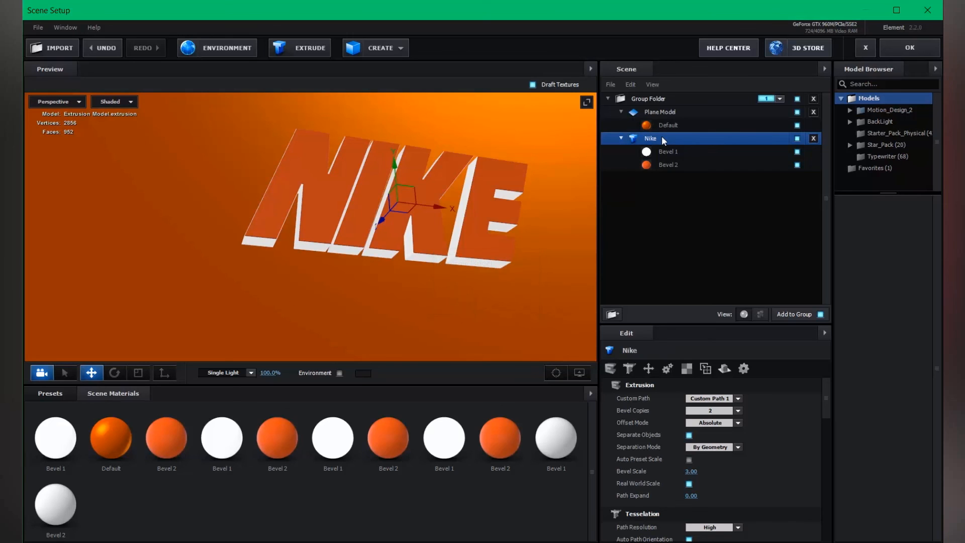
# Duplicate the Nike model together with its materials and rename the copy as Logo
pyautogui.rightClick(663, 141)
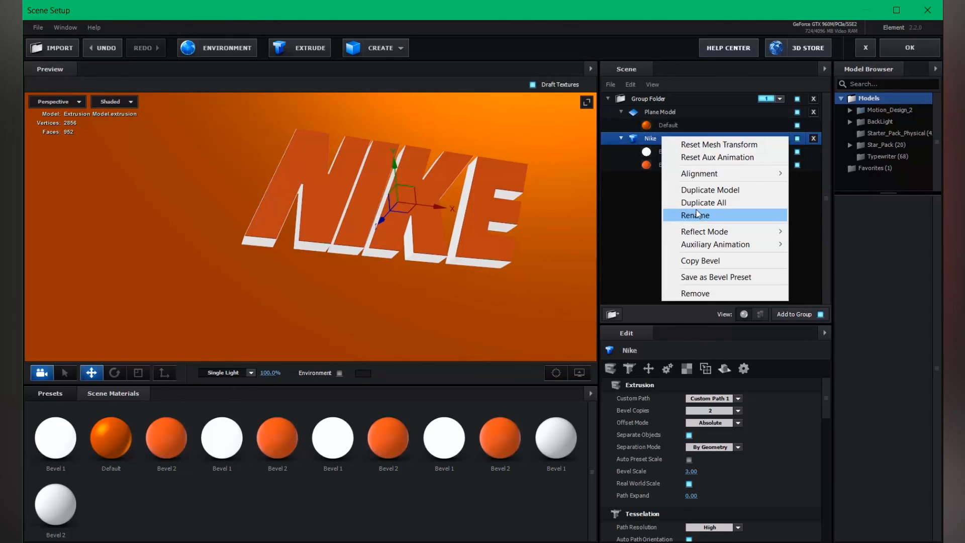
pyautogui.click(693, 202)
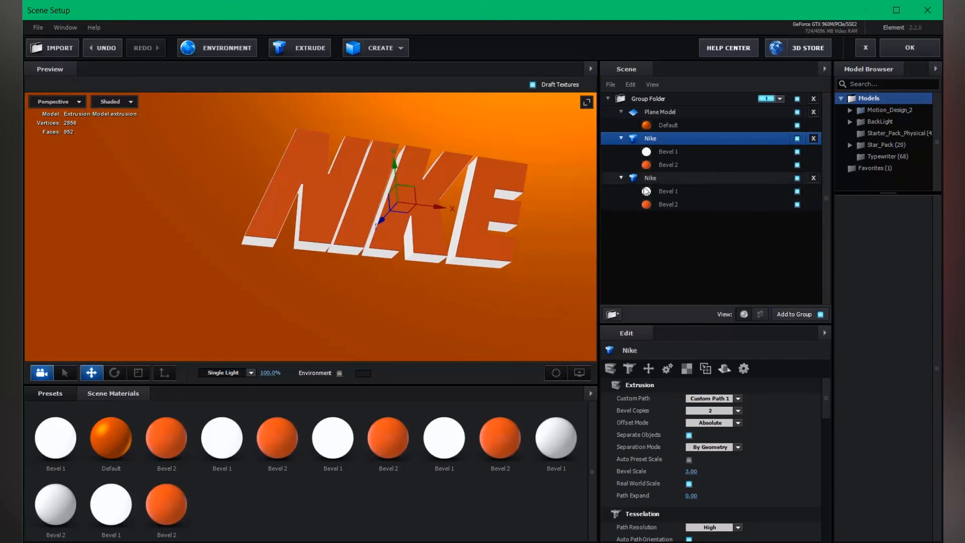
pyautogui.doubleClick(652, 178)
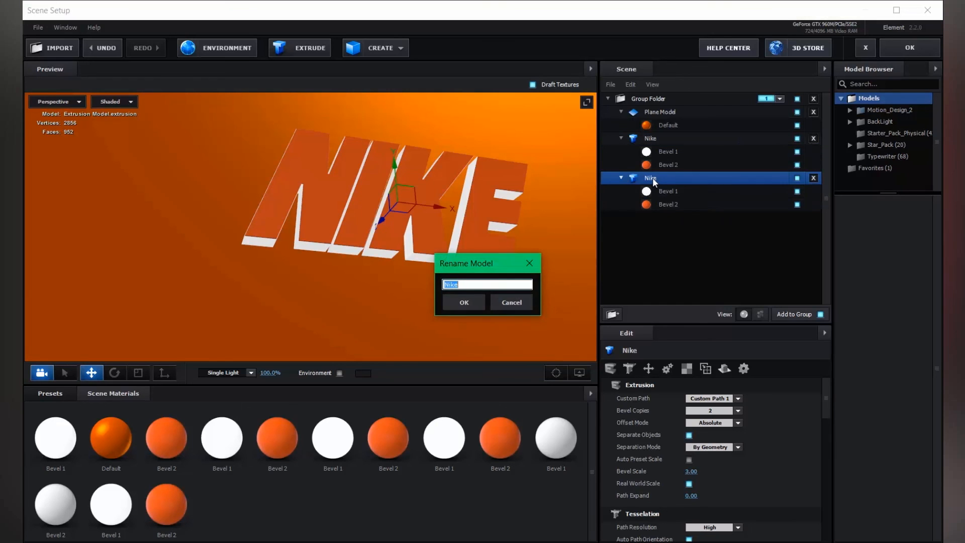
pyautogui.write('Logo')
pyautogui.press('Return')
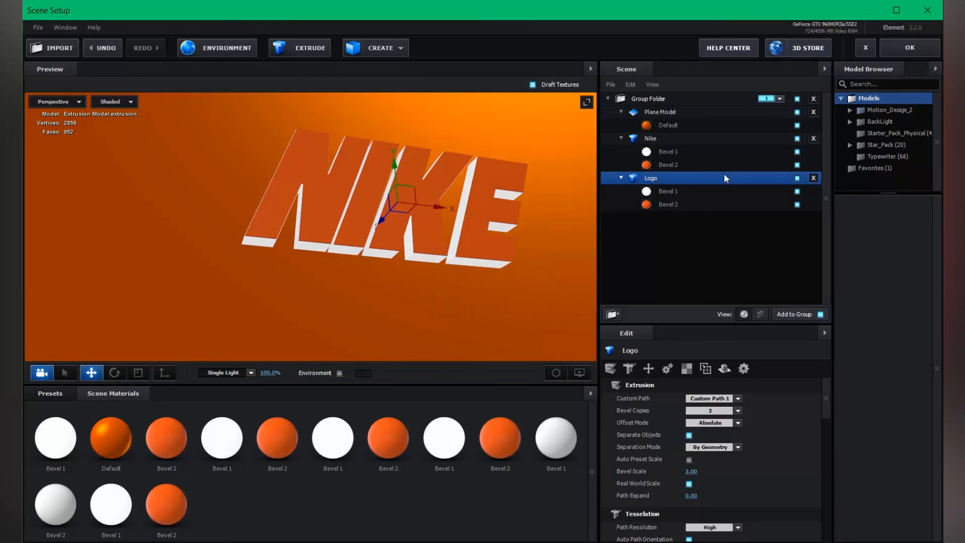
# Switch the Logo model to Custom Path 2 and move the swoosh down along Y beneath the Nike lettering
pyautogui.click(716, 397)
pyautogui.click(730, 222)
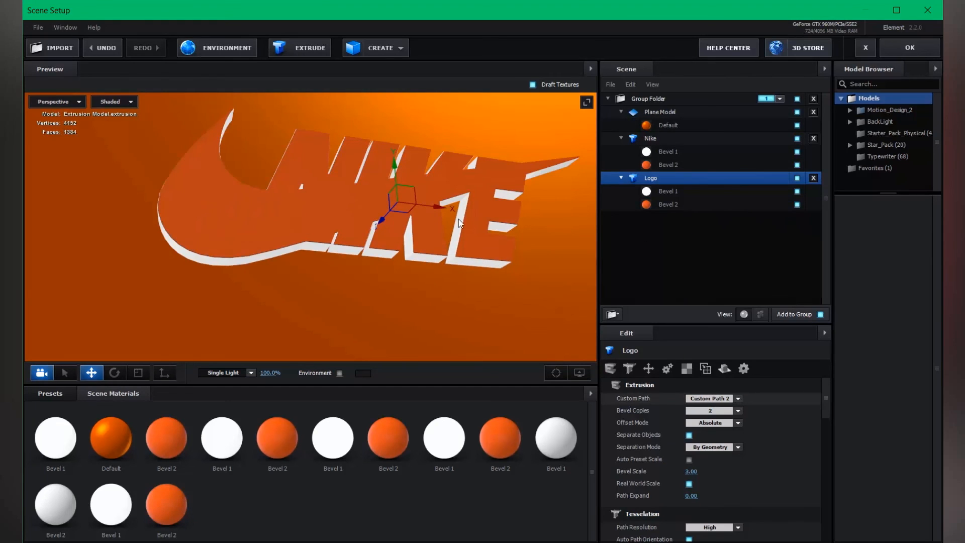
pyautogui.moveTo(391, 170); pyautogui.dragTo(402, 270)
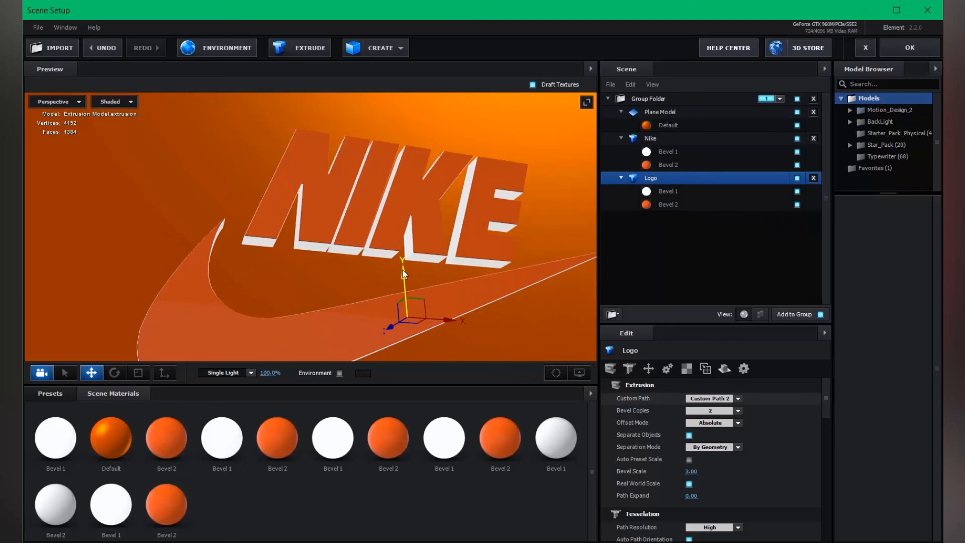
pyautogui.moveTo(311, 232); pyautogui.dragTo(304, 201)
pyautogui.scroll(-1, 304, 198)
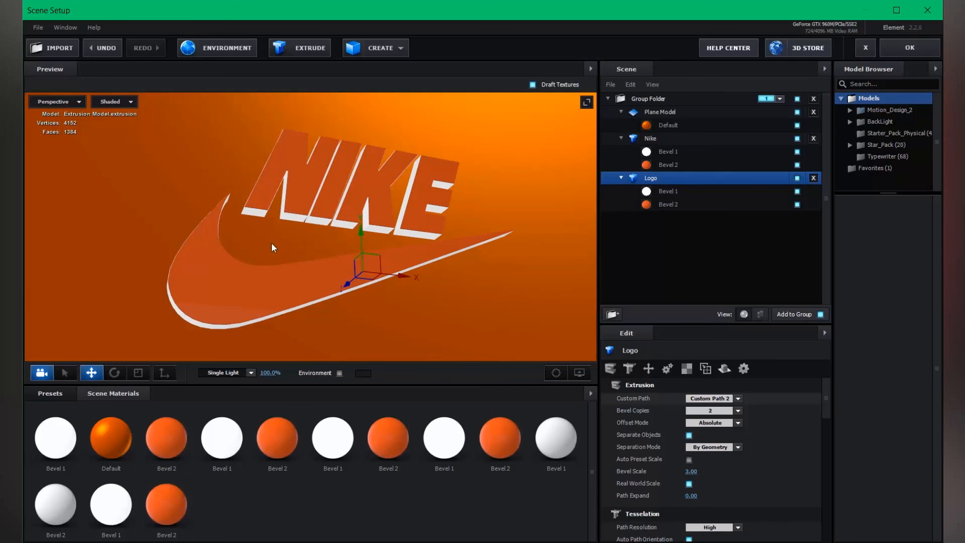
pyautogui.moveTo(271, 248); pyautogui.dragTo(281, 226)
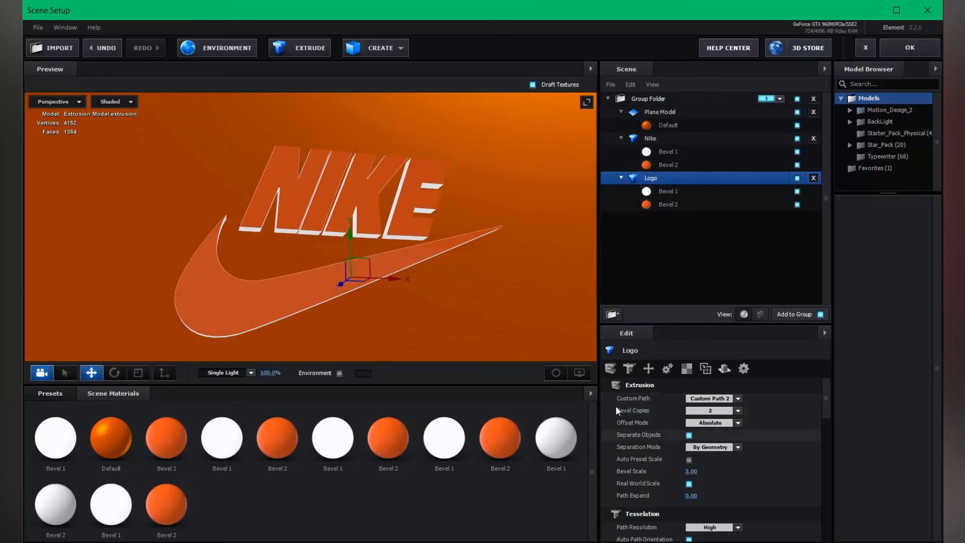
# Remove the unused materials from the scene materials and look over the assembled logo
pyautogui.click(590, 393)
pyautogui.click(607, 407)
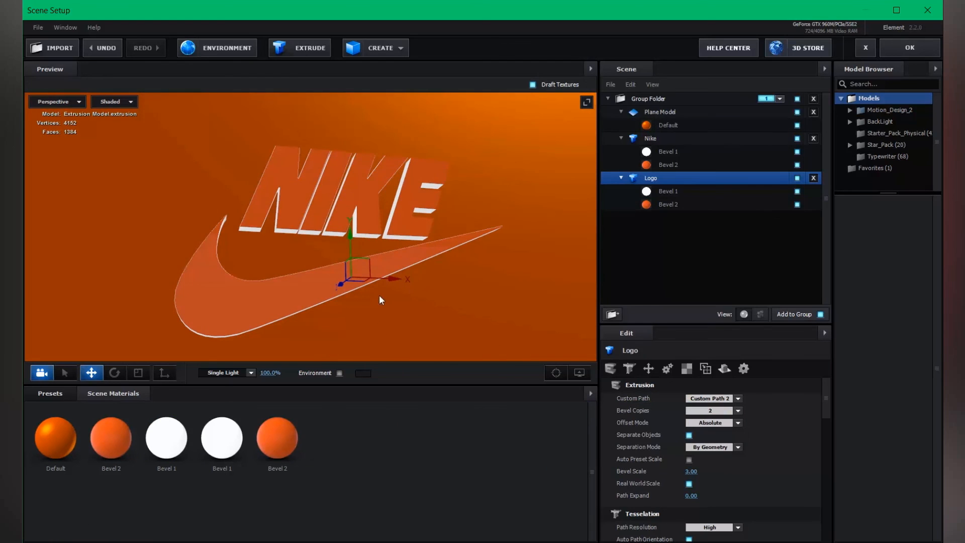
pyautogui.moveTo(371, 314); pyautogui.dragTo(288, 272)
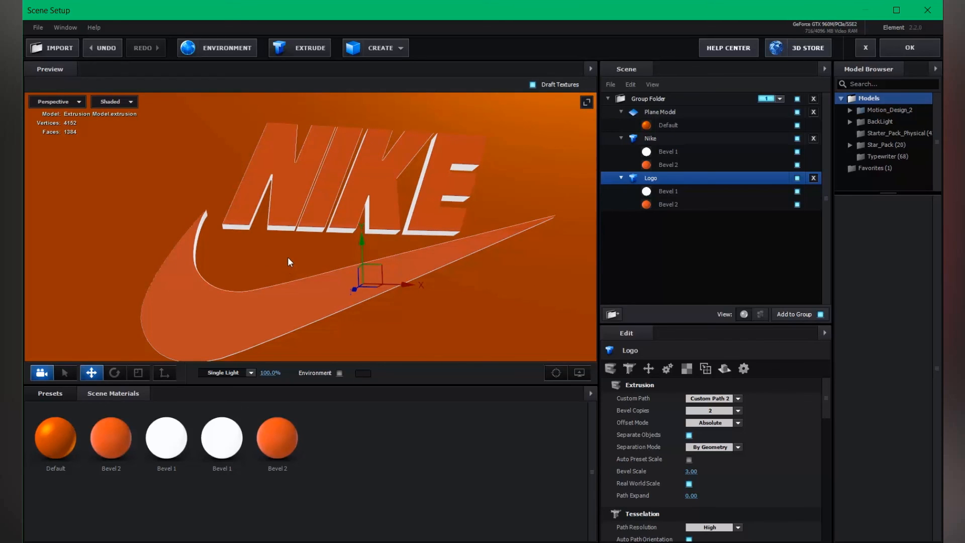
# Assign the Nike model to auxiliary animation Channel 3 and the Logo model to Channel 4
pyautogui.click(653, 136)
pyautogui.rightClick(650, 137)
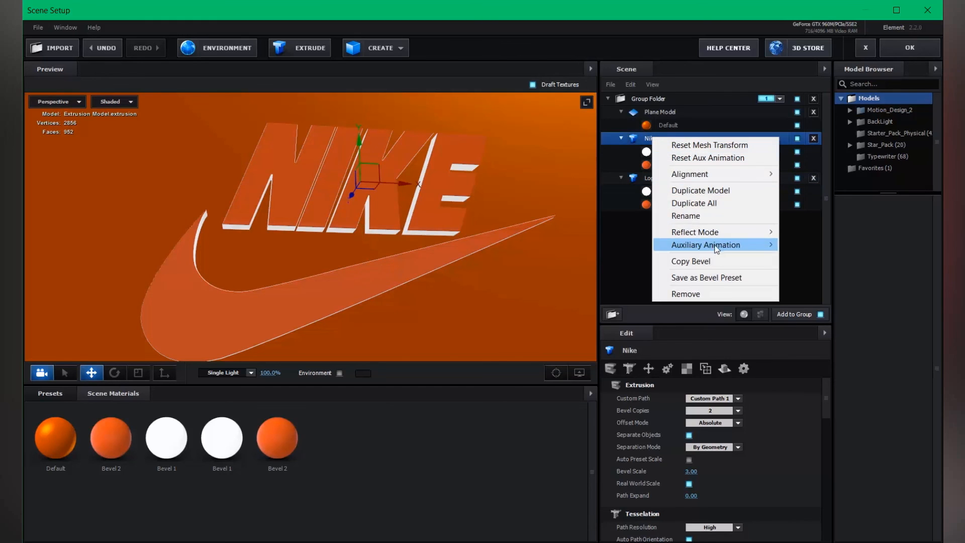
pyautogui.moveTo(713, 245)
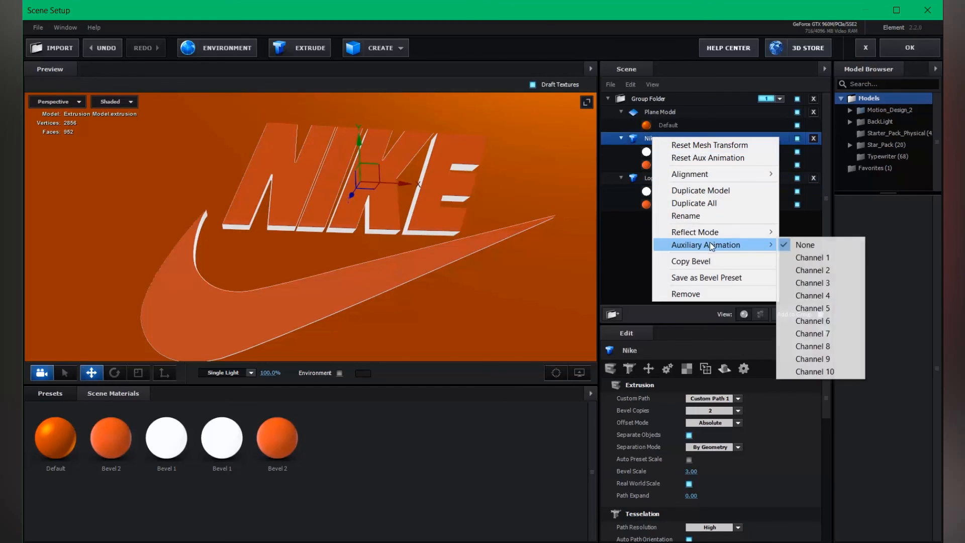
pyautogui.click(808, 285)
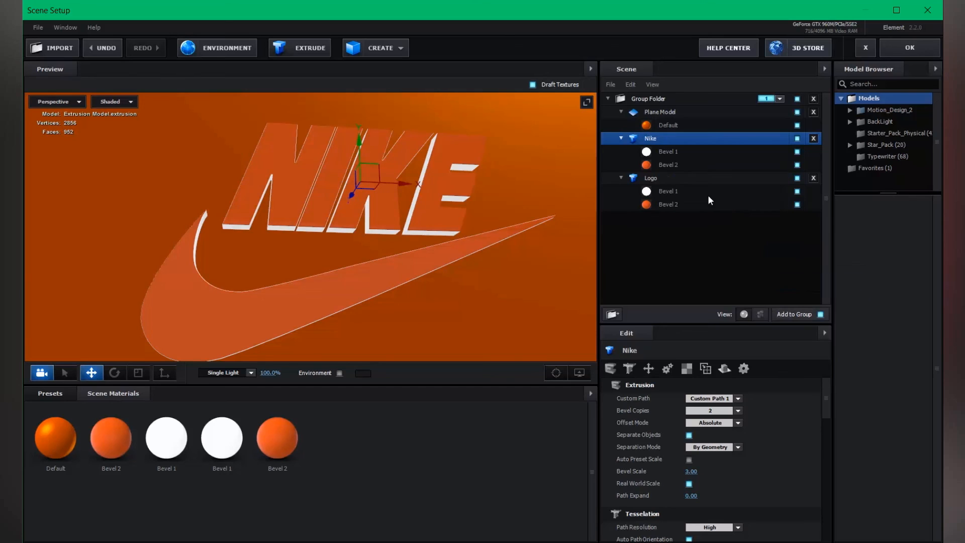
pyautogui.click(650, 178)
pyautogui.rightClick(651, 178)
pyautogui.moveTo(753, 287)
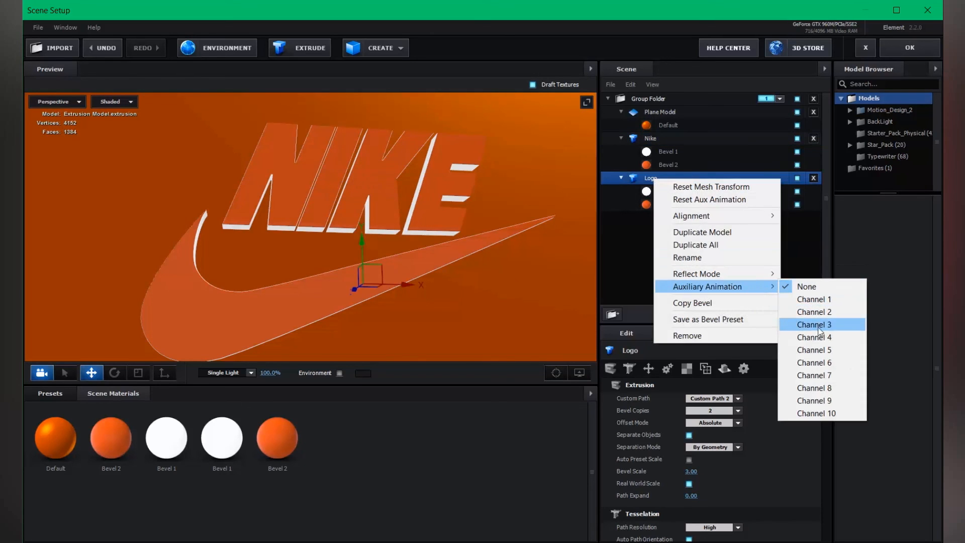
pyautogui.click(816, 336)
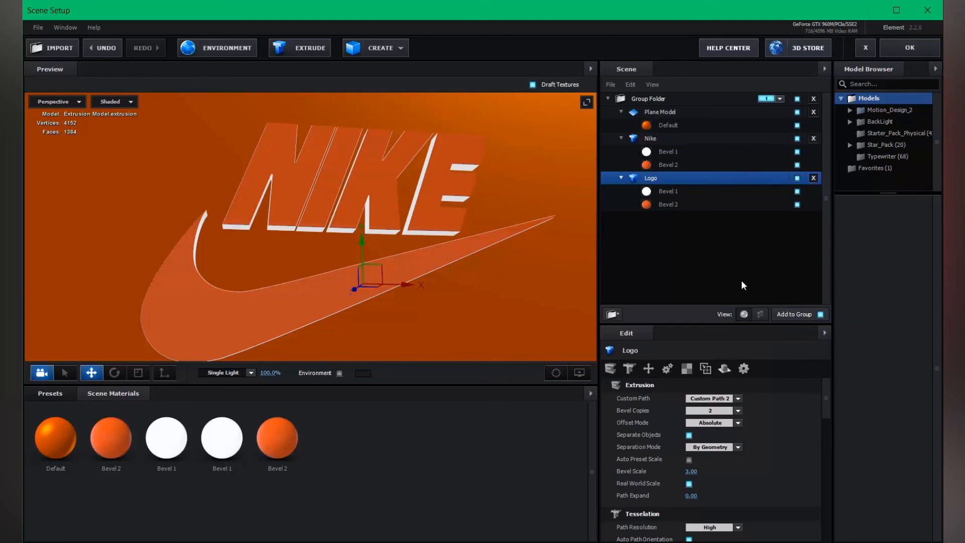
# Accept the Element scene, preview the Nike composition's animation and place the current time at 0:00:01:17
pyautogui.click(893, 51)
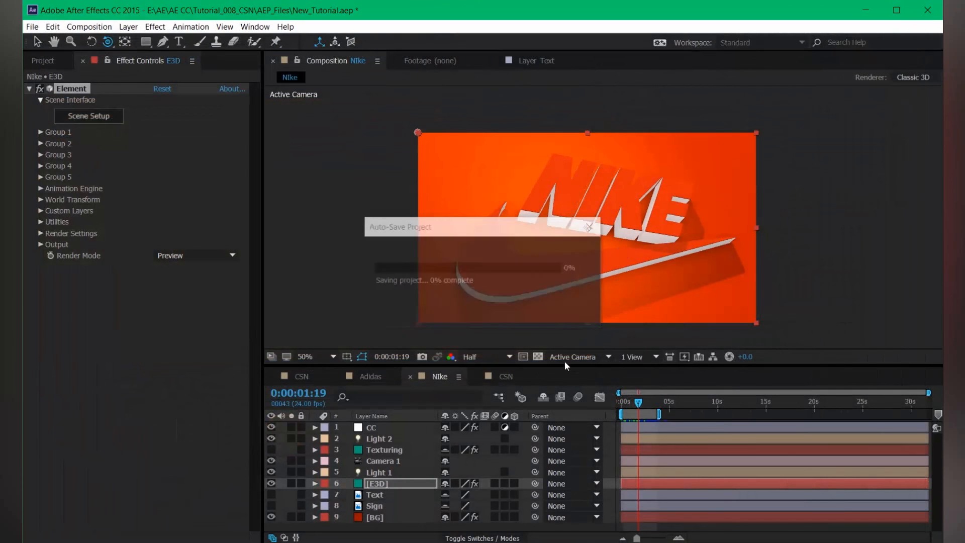
pyautogui.click(630, 404)
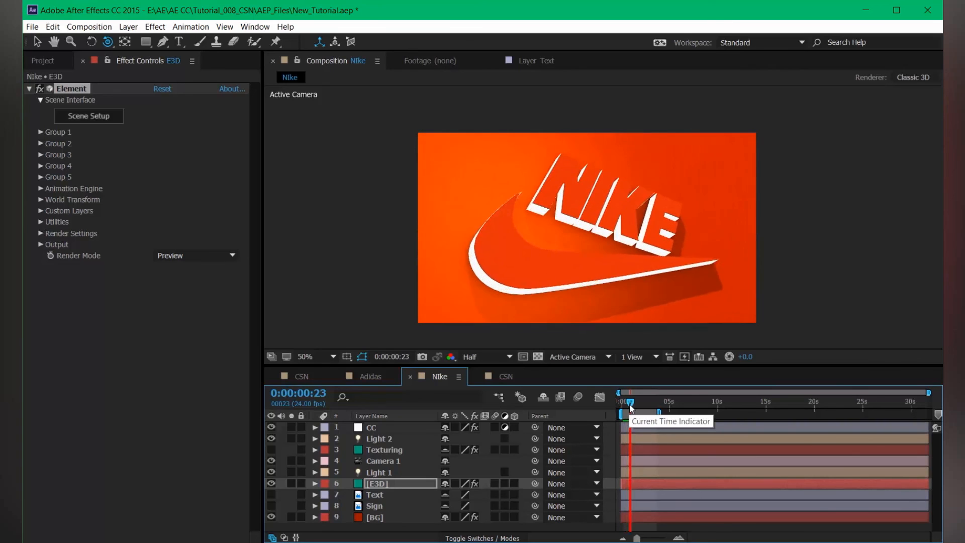
pyautogui.press('space')
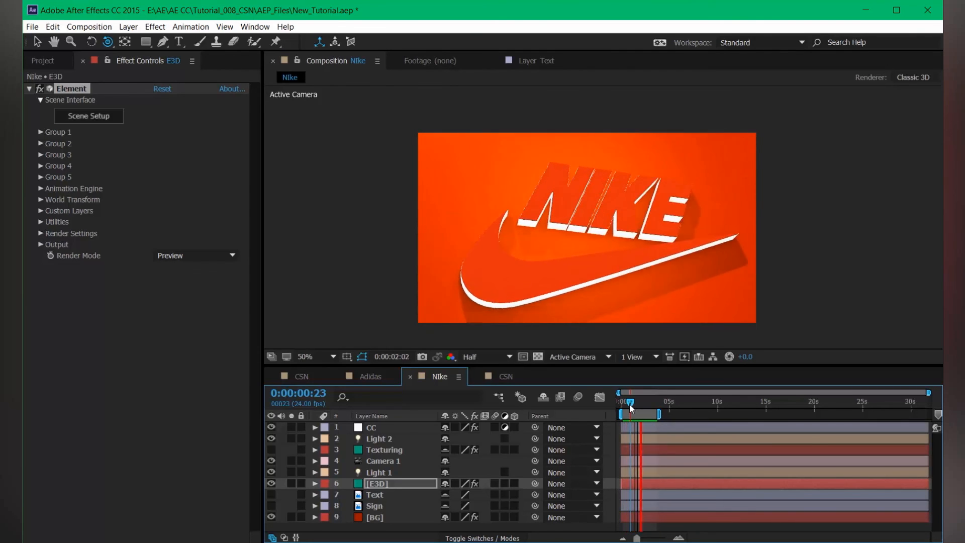
pyautogui.moveTo(632, 407)
pyautogui.mouseDown()
pyautogui.moveTo(645, 407)
pyautogui.moveTo(640, 413)
pyautogui.mouseUp()
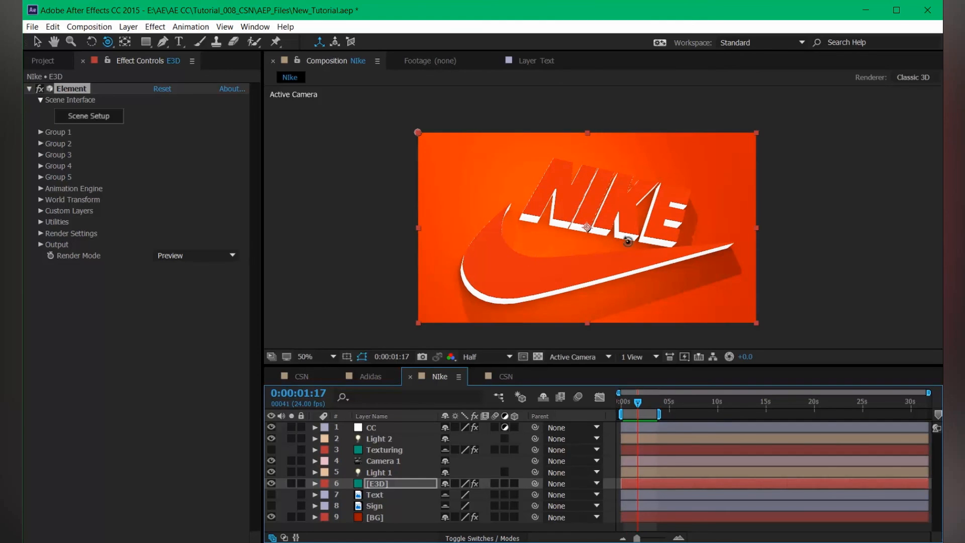
# Open Element's Group 1 settings at the Aux Channels and move the current time to 0:00:01:12
pyautogui.click(39, 131)
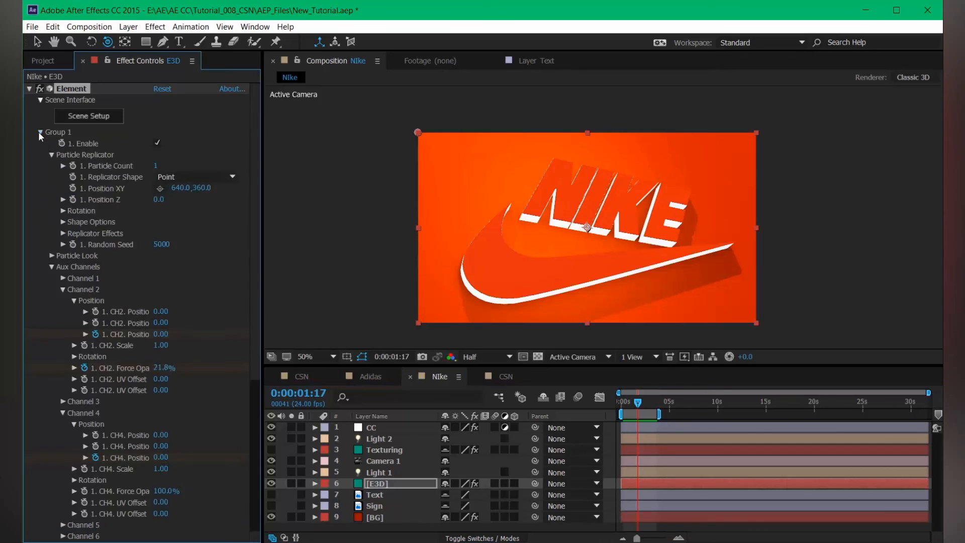
pyautogui.scroll(-2, 50, 201)
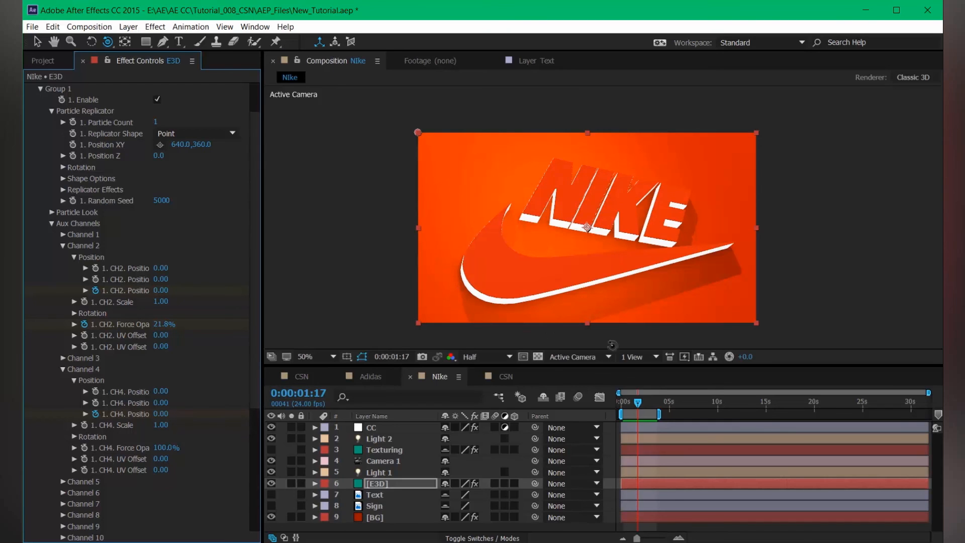
pyautogui.moveTo(637, 402); pyautogui.dragTo(635, 402)
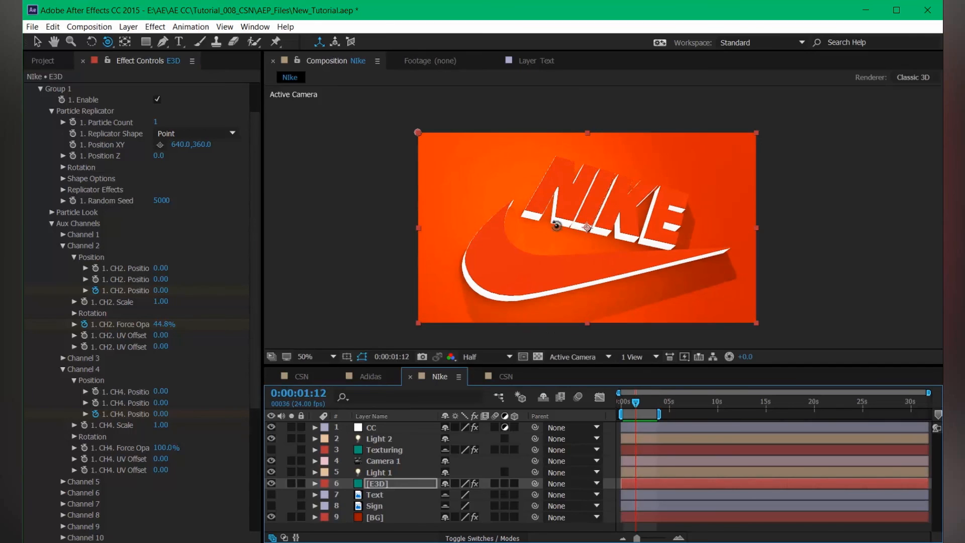
# In the Element scene setup, duplicate the Nike model together with its materials and rename the copy Nike_Blink
pyautogui.scroll(3, 55, 98)
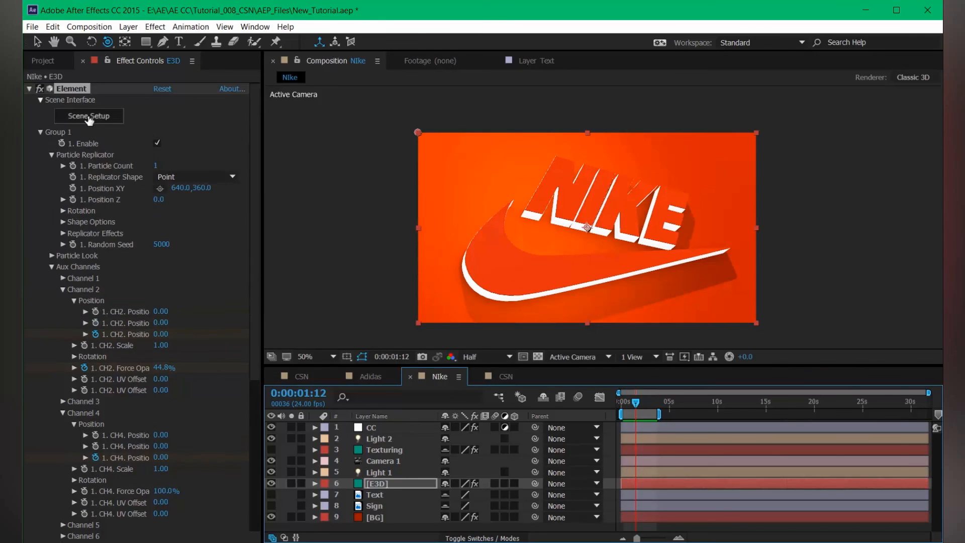
pyautogui.click(89, 117)
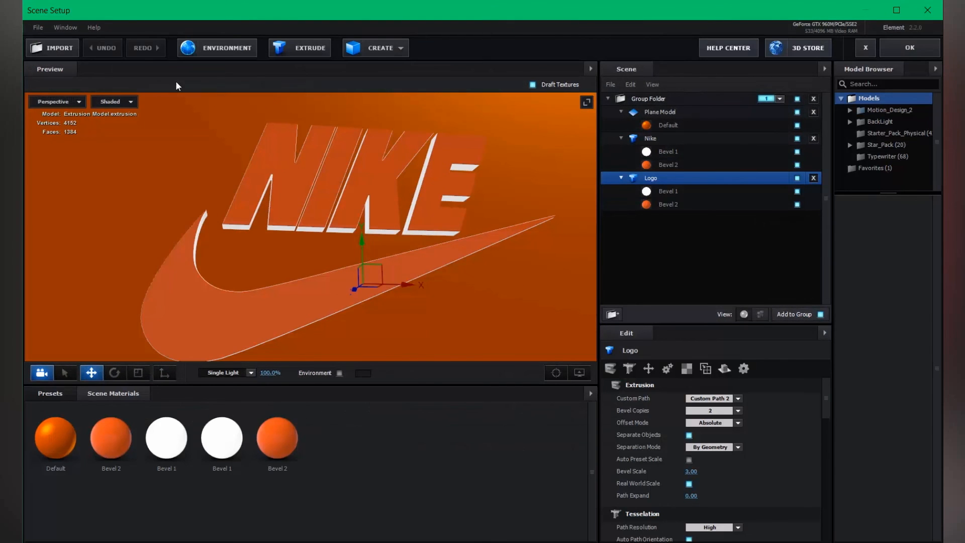
pyautogui.rightClick(666, 137)
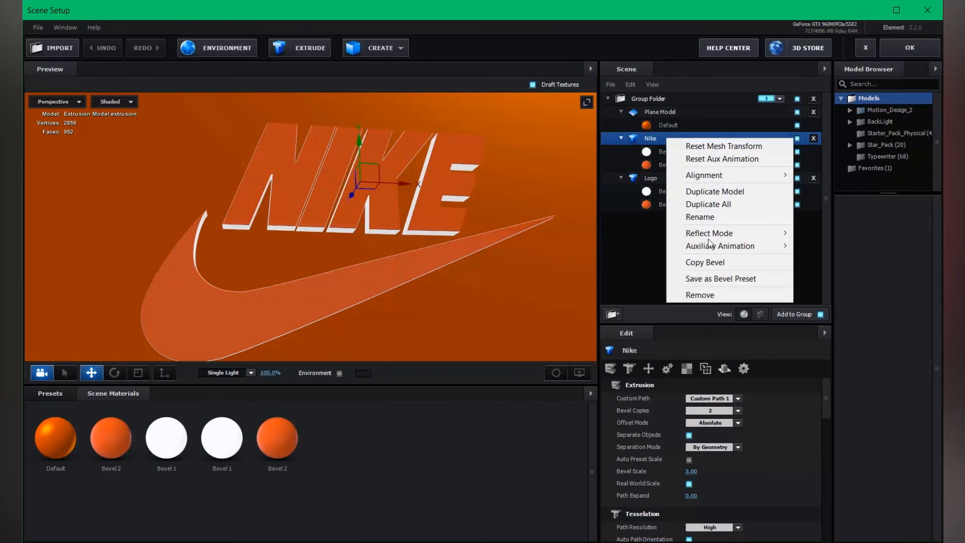
pyautogui.click(714, 204)
pyautogui.doubleClick(659, 137)
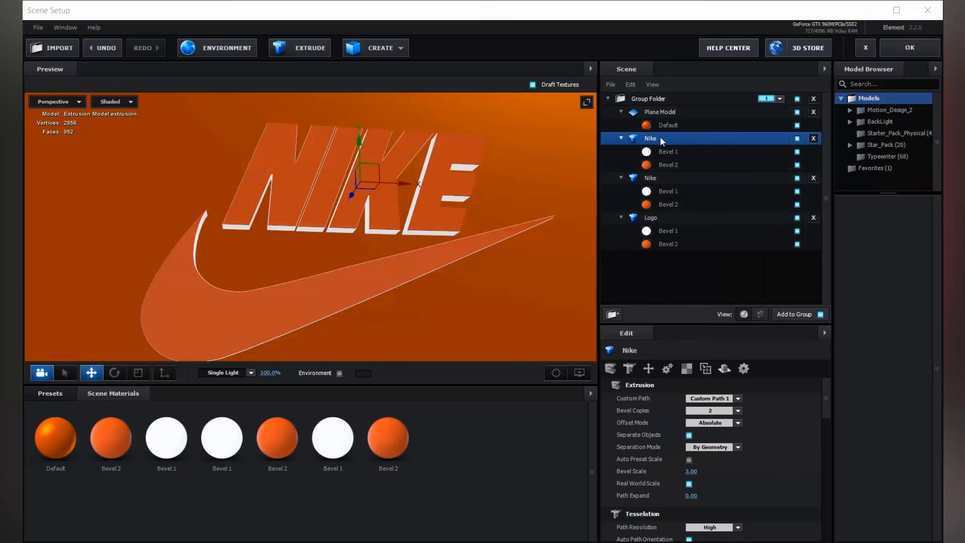
pyautogui.press('End')
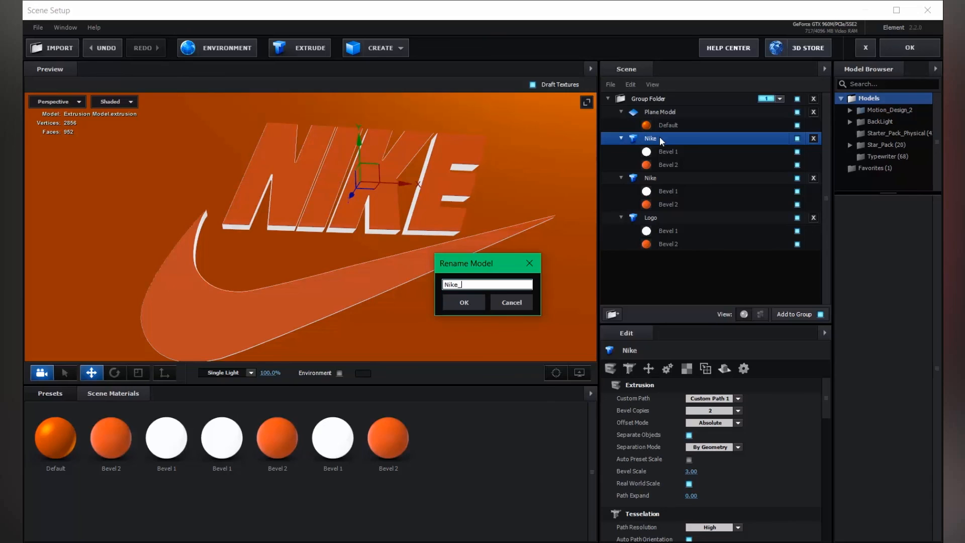
pyautogui.write('_Blink')
pyautogui.press('Return')
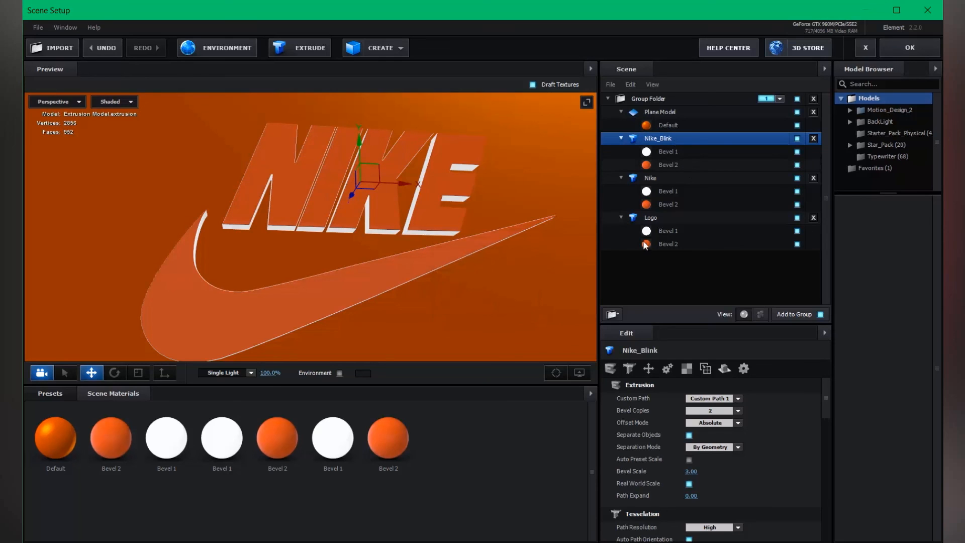
# Duplicate the Logo model together with its materials and rename the copy Logo_Blink
pyautogui.click(652, 219)
pyautogui.rightClick(653, 219)
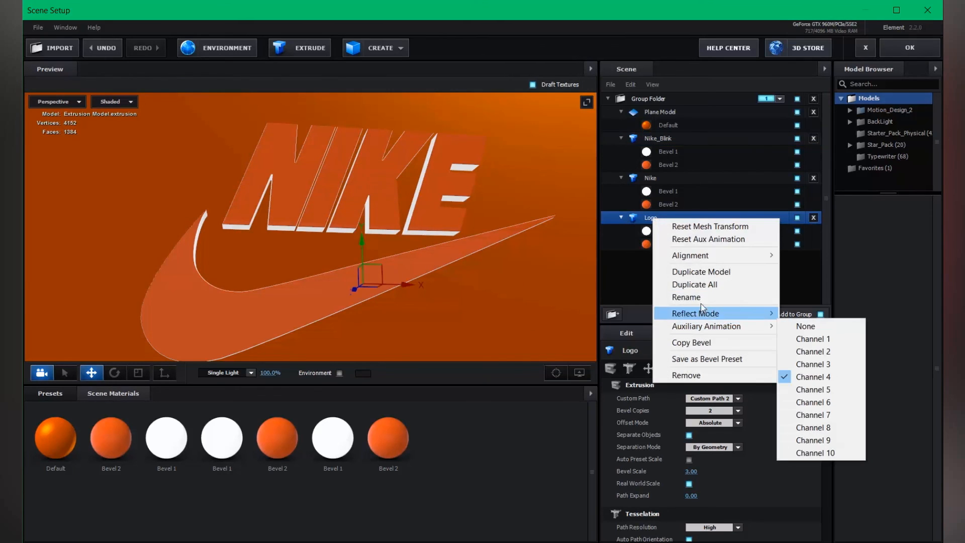
pyautogui.click(698, 287)
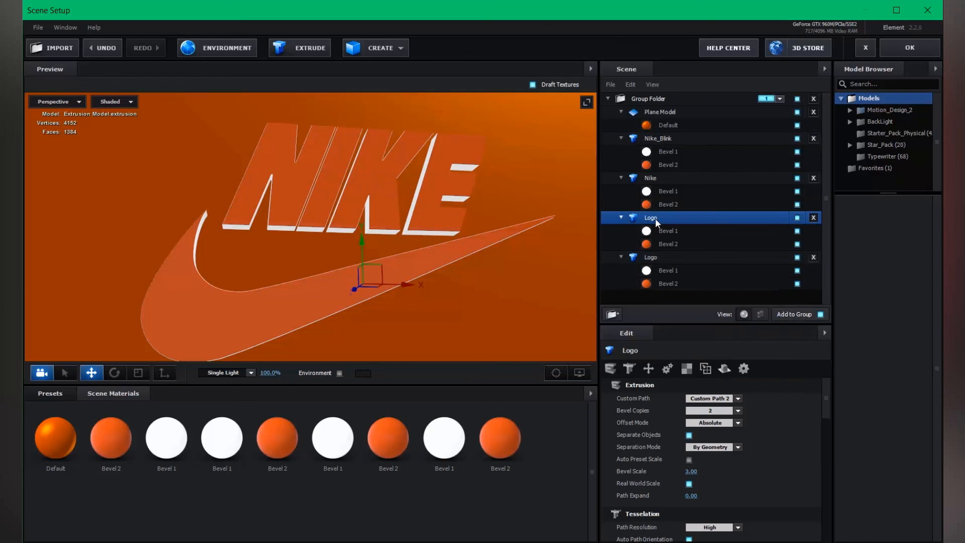
pyautogui.doubleClick(655, 218)
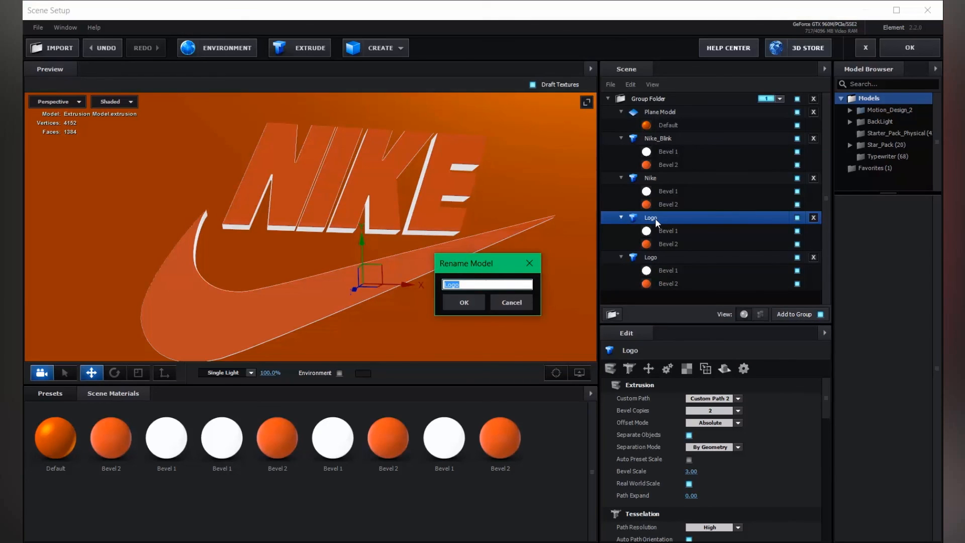
pyautogui.write('Logo_Blink')
pyautogui.press('Return')
# Disable Bevel 1 on the Nike and Logo models and Bevel 2 on Nike_Blink and Logo_Blink
pyautogui.moveTo(287, 214); pyautogui.dragTo(313, 210)
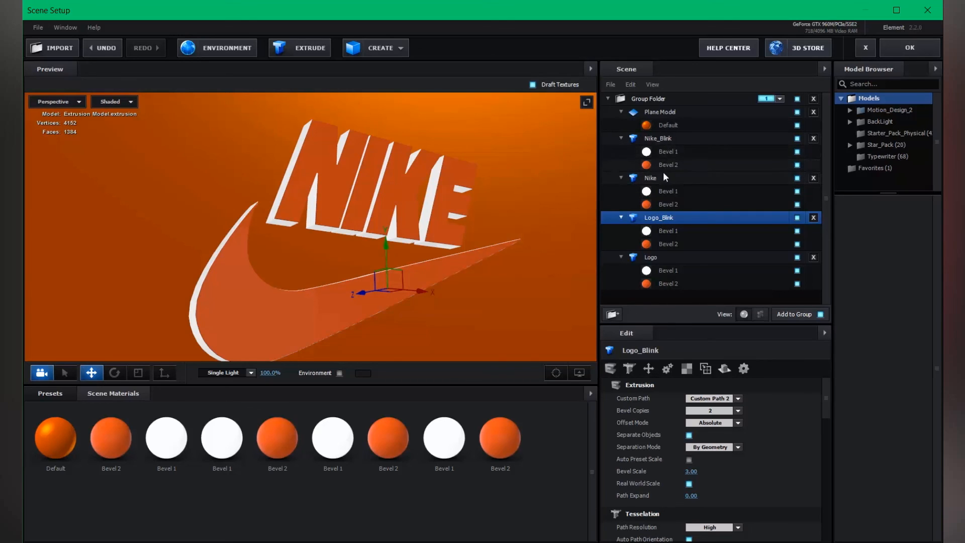
pyautogui.click(797, 191)
pyautogui.click(797, 165)
pyautogui.click(660, 258)
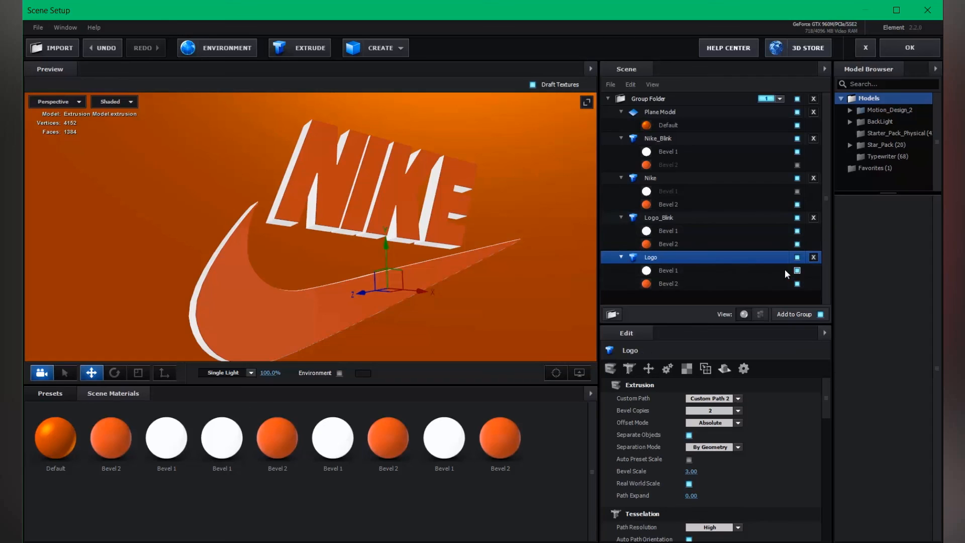
pyautogui.click(797, 271)
pyautogui.click(658, 217)
pyautogui.click(796, 244)
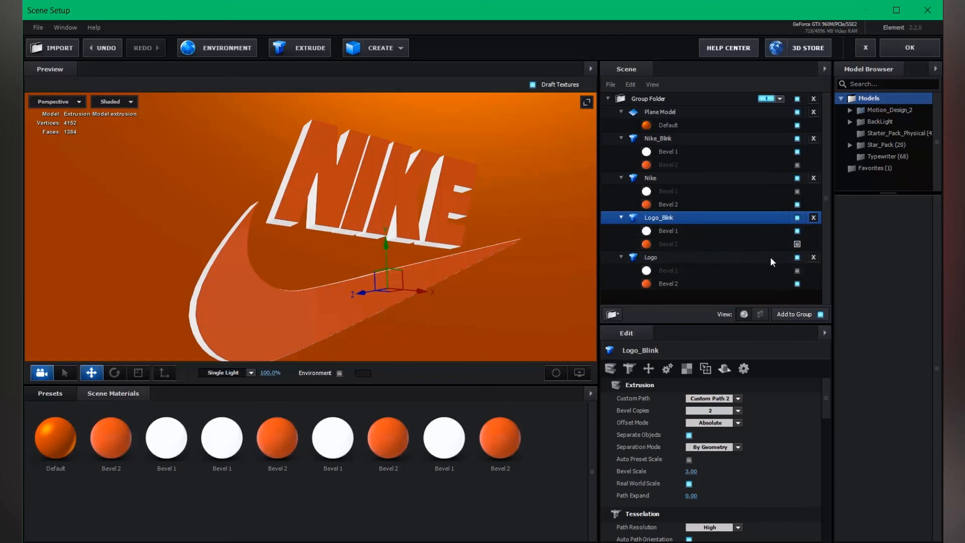
pyautogui.moveTo(521, 240); pyautogui.dragTo(517, 212)
pyautogui.scroll(4, 474, 204)
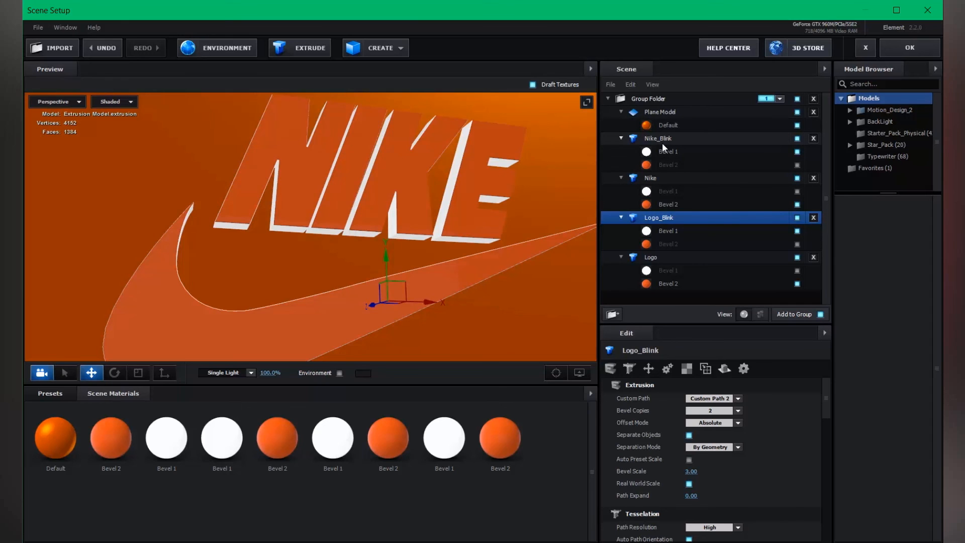
# Accept the Element scene, reveal the E3D layer's keyframed properties and scrub through the animation
pyautogui.click(893, 46)
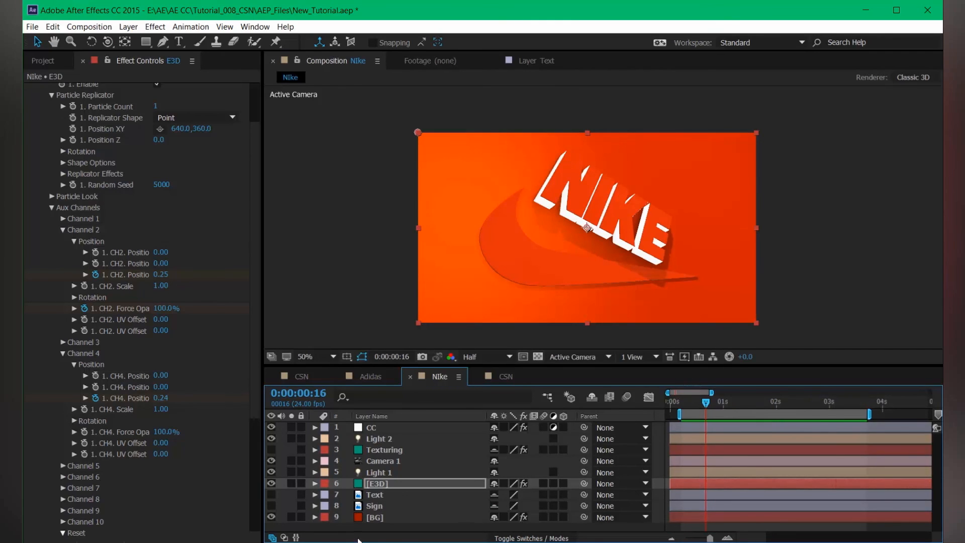
pyautogui.click(390, 485)
pyautogui.press('u')
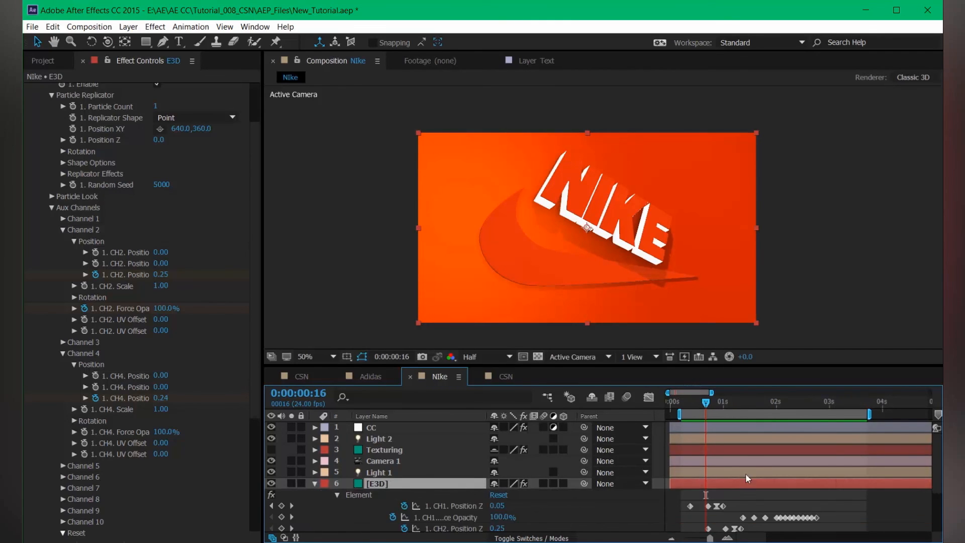
pyautogui.scroll(-3, 754, 472)
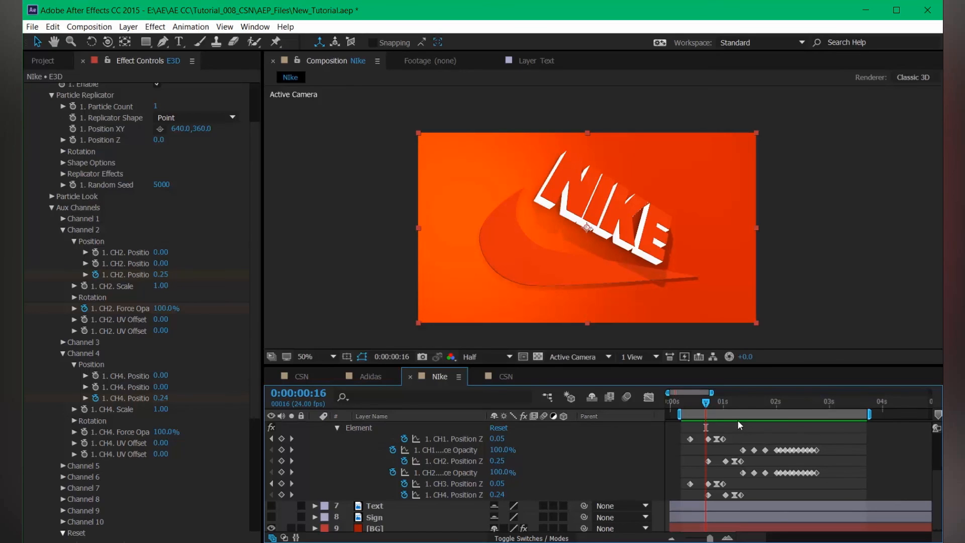
pyautogui.moveTo(723, 403); pyautogui.dragTo(794, 408)
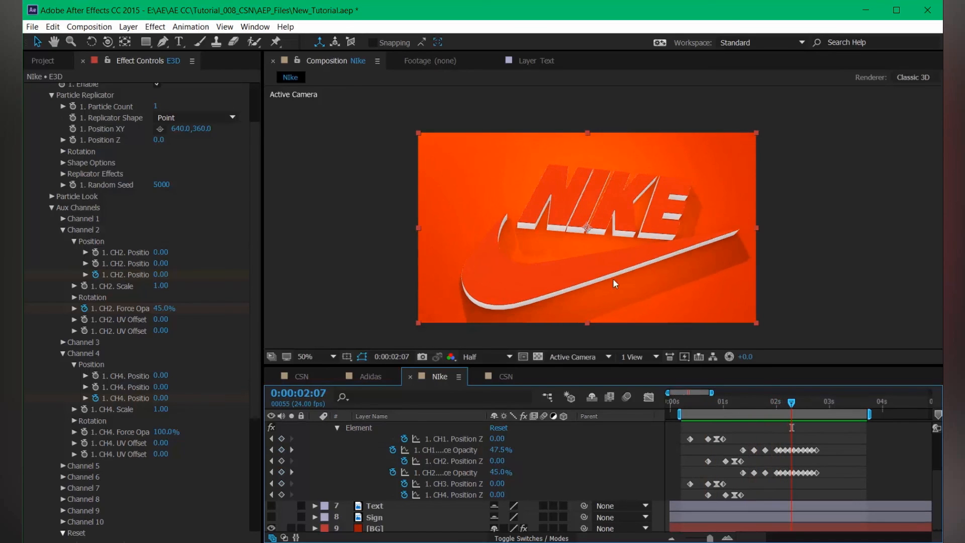
pyautogui.moveTo(725, 402); pyautogui.dragTo(693, 408)
# At 0:00:00:17, set both the CH2 Position Z and CH4 Position Z keyframes to 0.19
pyautogui.press('=')
pyautogui.click(717, 403)
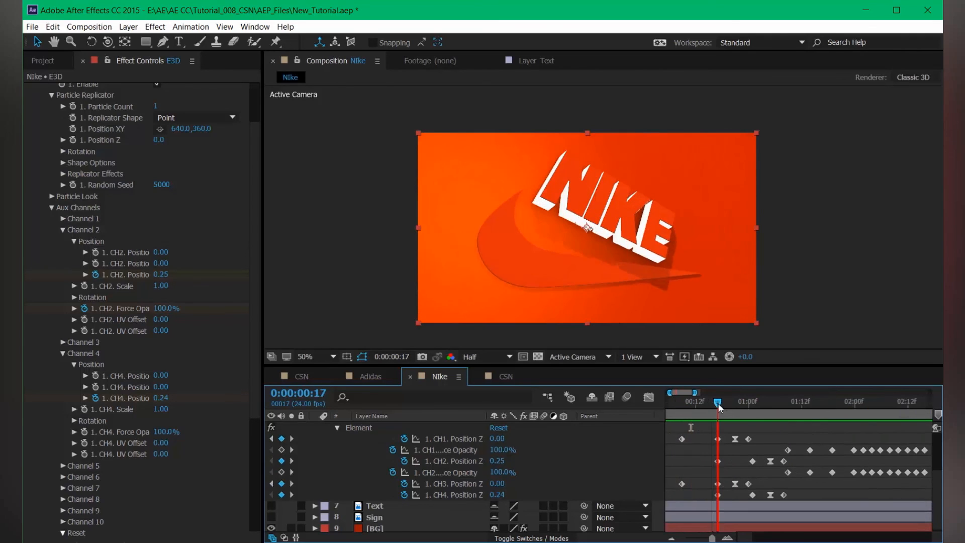
pyautogui.click(468, 460)
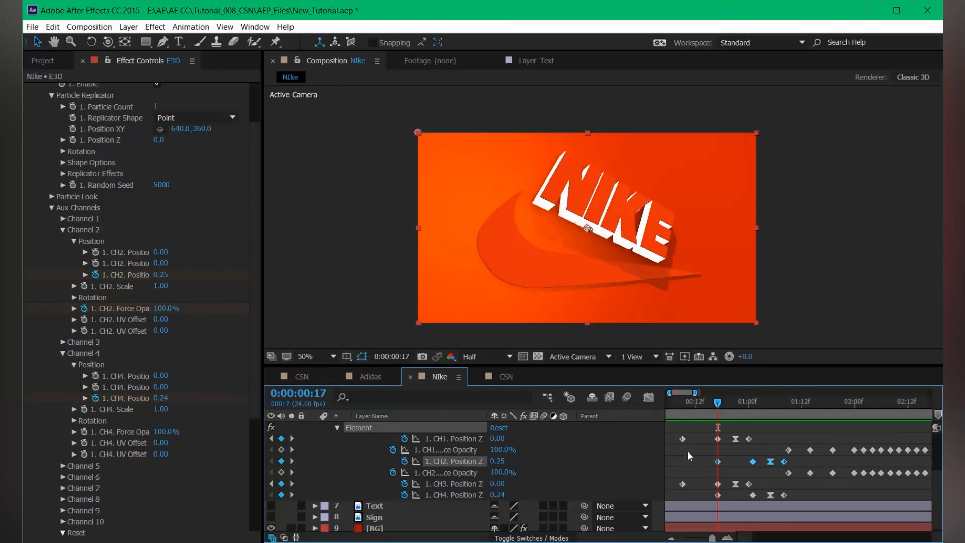
pyautogui.click(497, 462)
pyautogui.click(535, 460)
pyautogui.moveTo(498, 460)
pyautogui.mouseDown()
pyautogui.moveTo(481, 461)
pyautogui.moveTo(496, 461)
pyautogui.mouseUp()
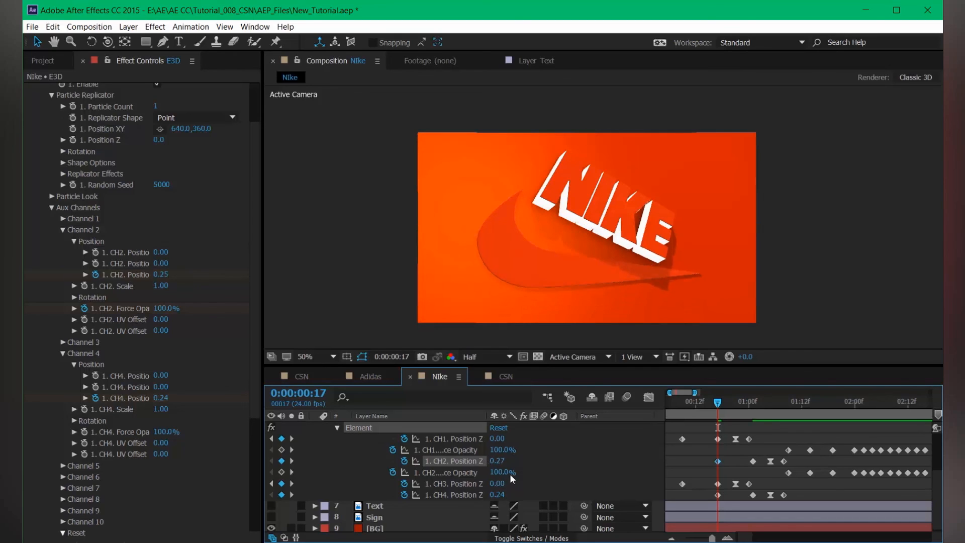
pyautogui.moveTo(496, 494); pyautogui.dragTo(494, 493)
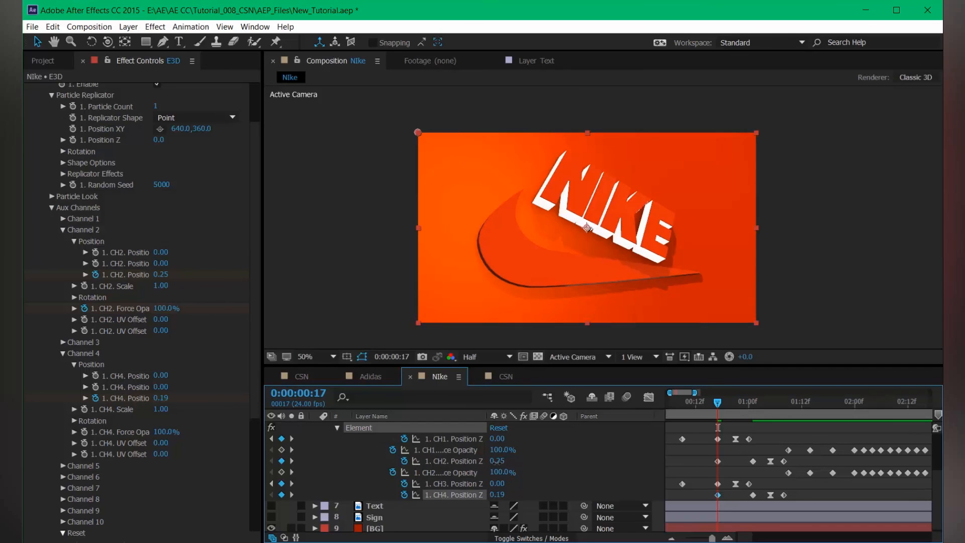
pyautogui.moveTo(495, 461); pyautogui.dragTo(496, 462)
# Move the current time to 0:00:00:09 and reduce CH1 Position Z to 0.23 and CH3 Position Z to 0.21
pyautogui.scroll(-3, 758, 445)
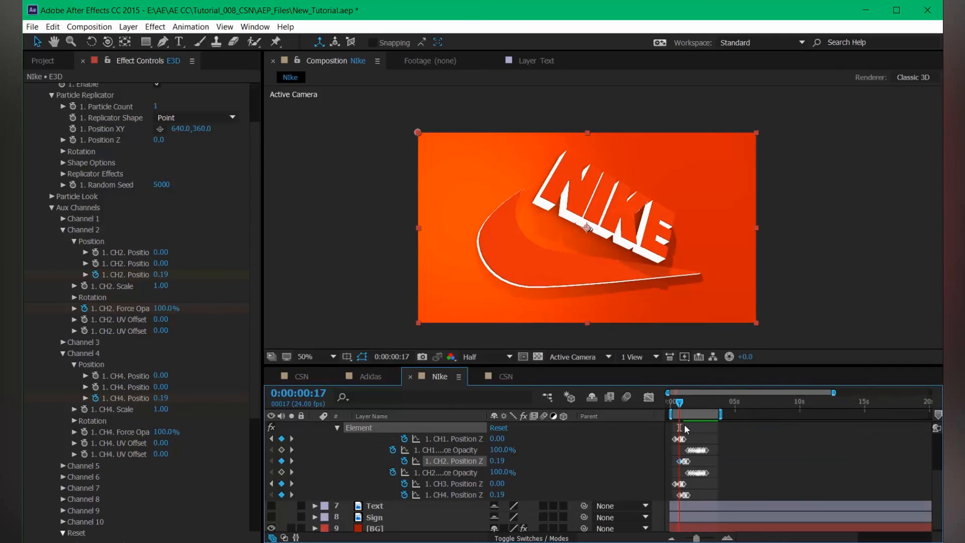
pyautogui.scroll(2, 684, 426)
pyautogui.moveTo(762, 432); pyautogui.dragTo(797, 440)
pyautogui.moveTo(707, 402); pyautogui.dragTo(685, 411)
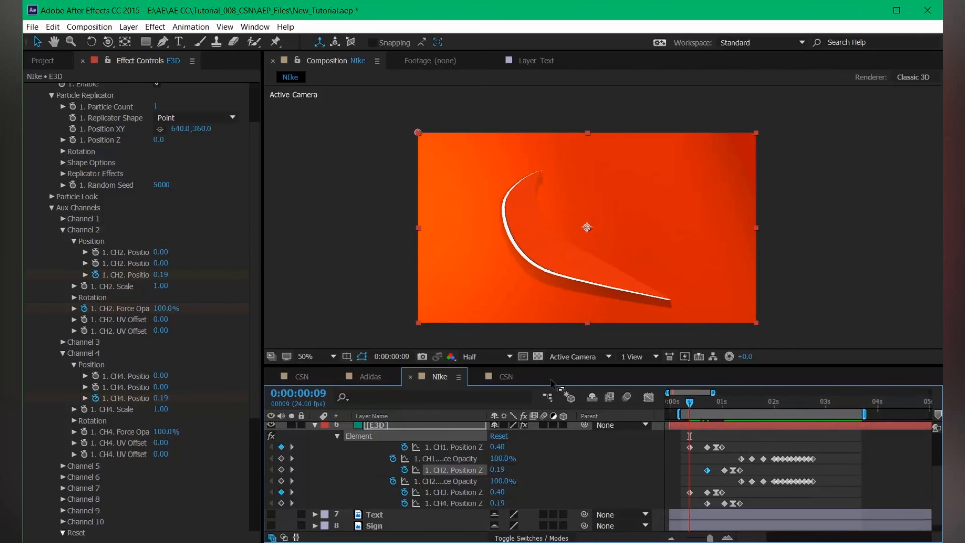
pyautogui.moveTo(499, 451); pyautogui.dragTo(491, 451)
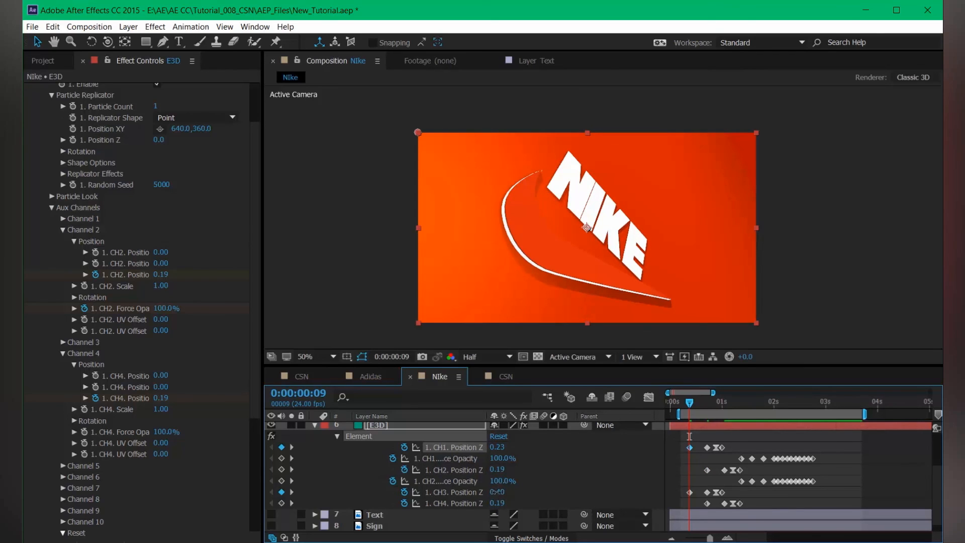
pyautogui.moveTo(495, 492); pyautogui.dragTo(486, 493)
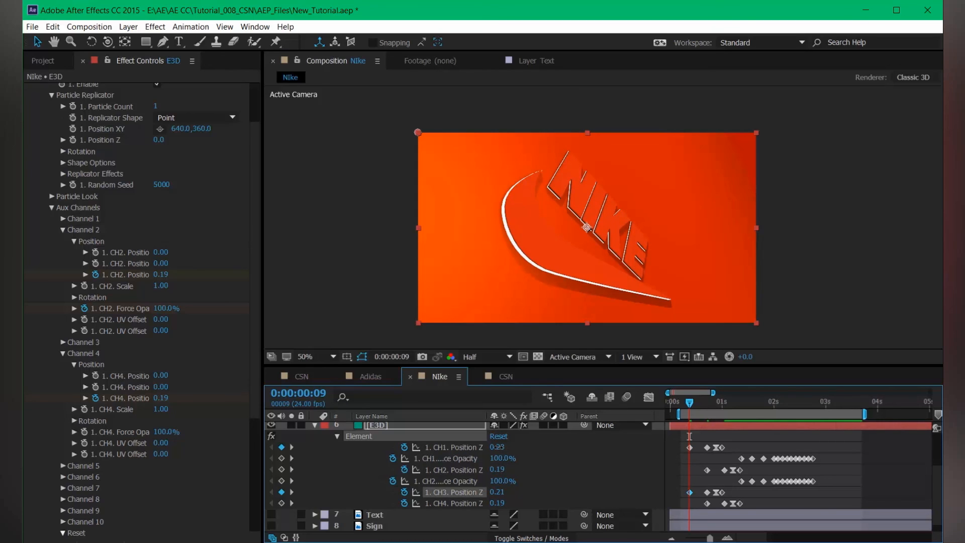
# Refine the 0:00:00:09 keyframes to CH1 Position Z 0.20 and CH3 Position Z 0.17, and preview the animation
pyautogui.moveTo(493, 446); pyautogui.dragTo(505, 447)
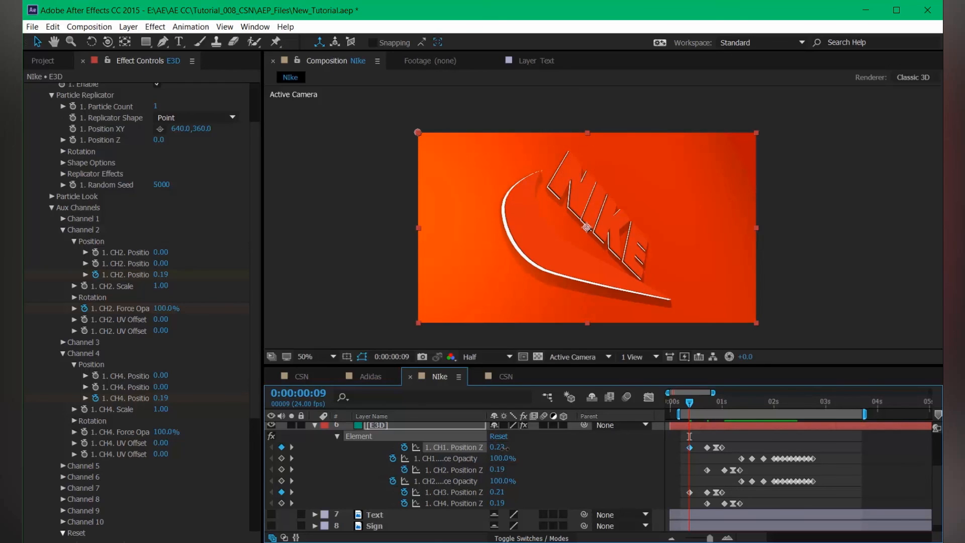
pyautogui.click(499, 448)
pyautogui.write('0.2')
pyautogui.press('Return')
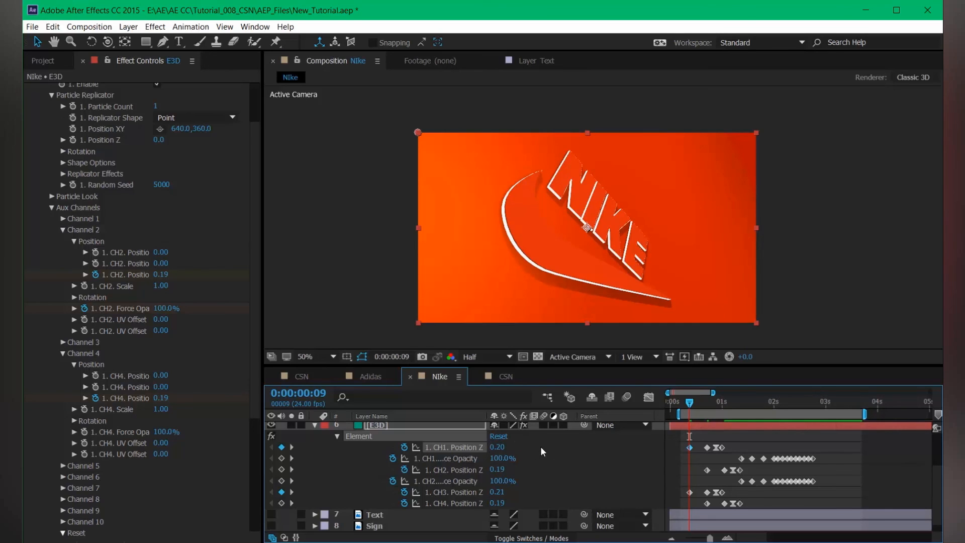
pyautogui.click(496, 492)
pyautogui.write('0.20')
pyautogui.press('Return')
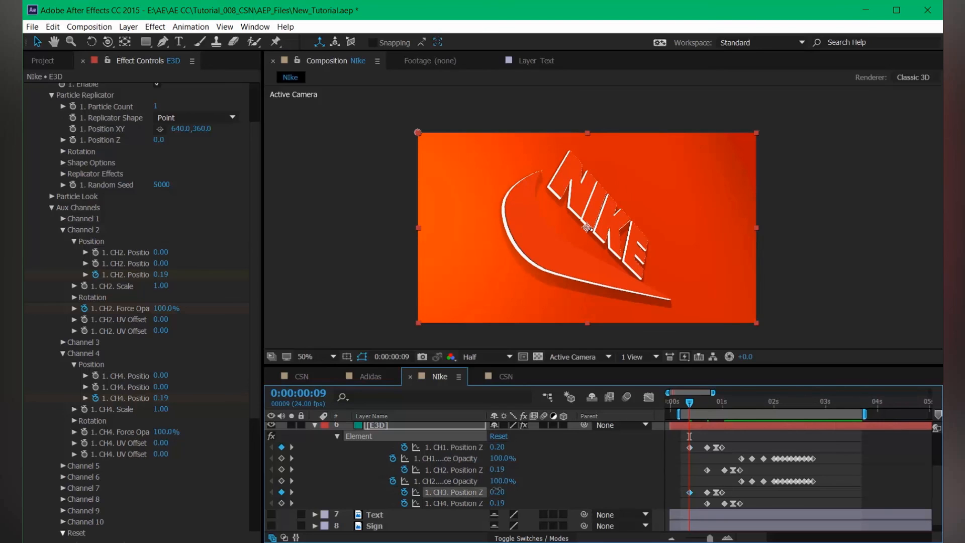
pyautogui.moveTo(497, 499); pyautogui.dragTo(494, 499)
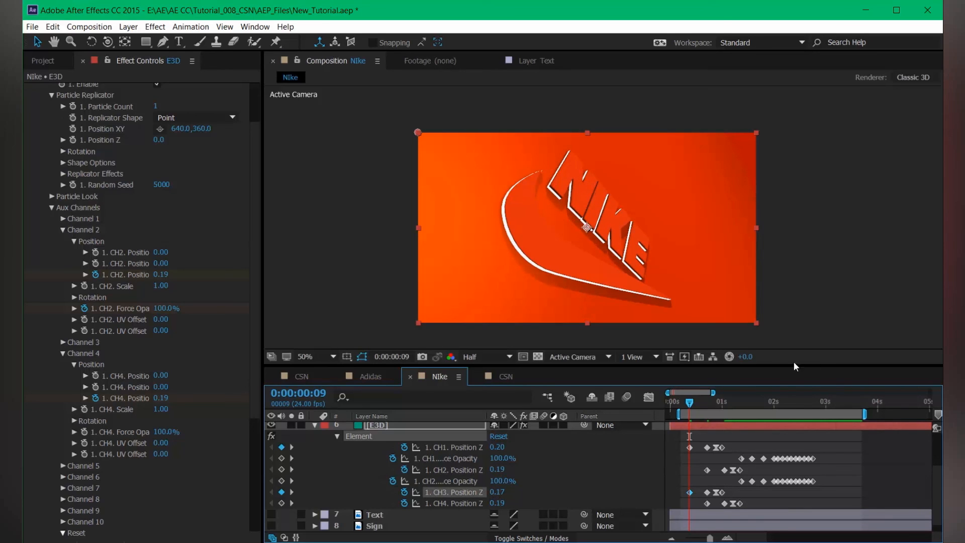
pyautogui.moveTo(694, 401); pyautogui.dragTo(781, 409)
pyautogui.press('space')
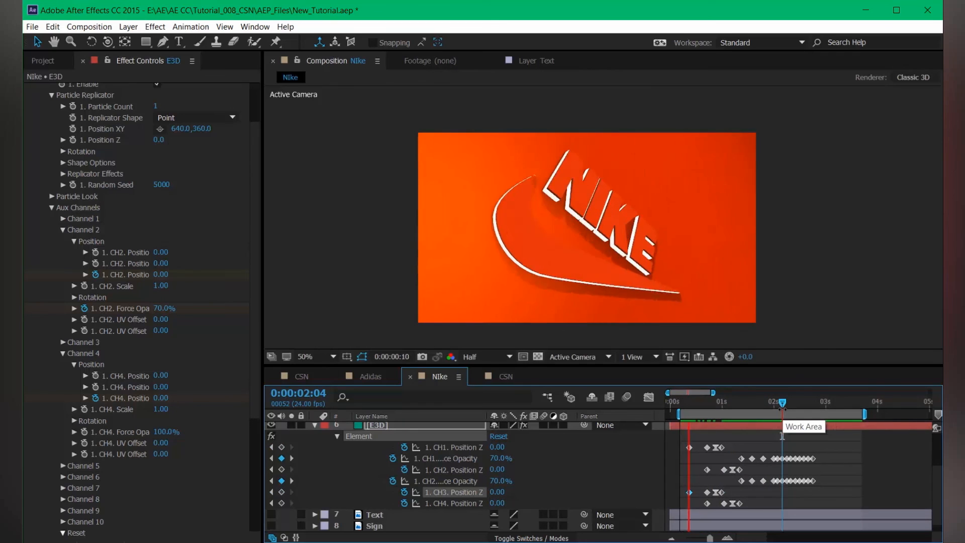